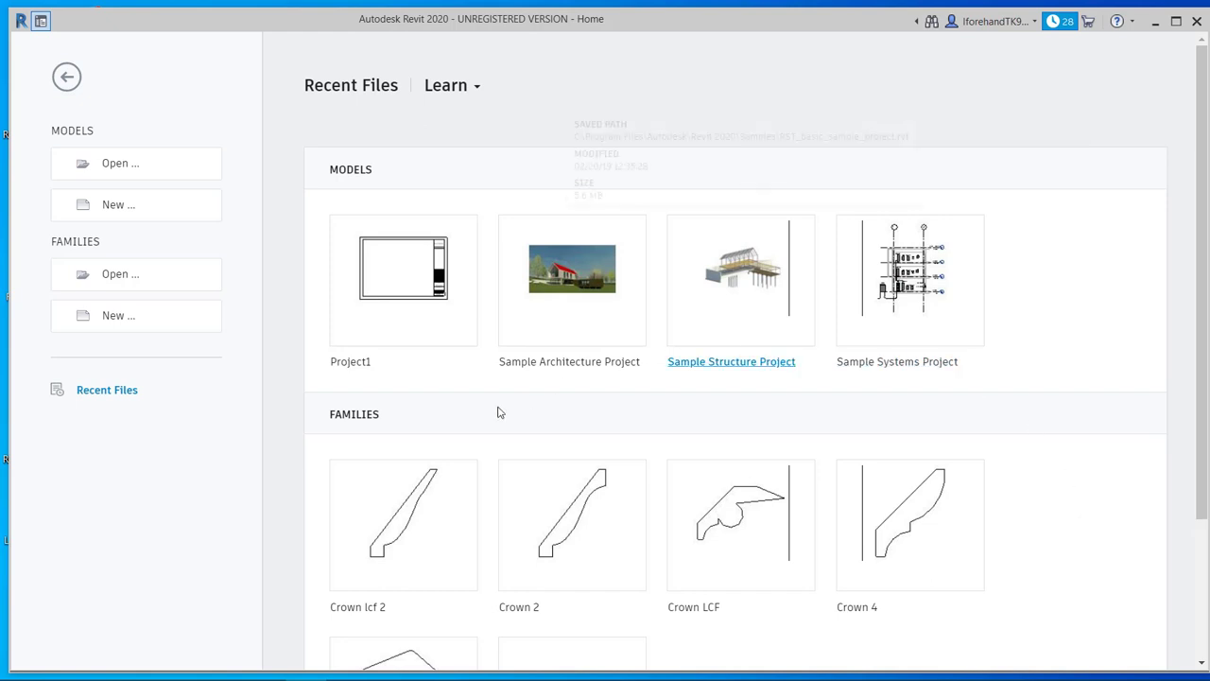
Create a new project from the Residential-Default.rte template in the US Imperial folder
{"action": "left_click", "coordinate": [142, 212]}
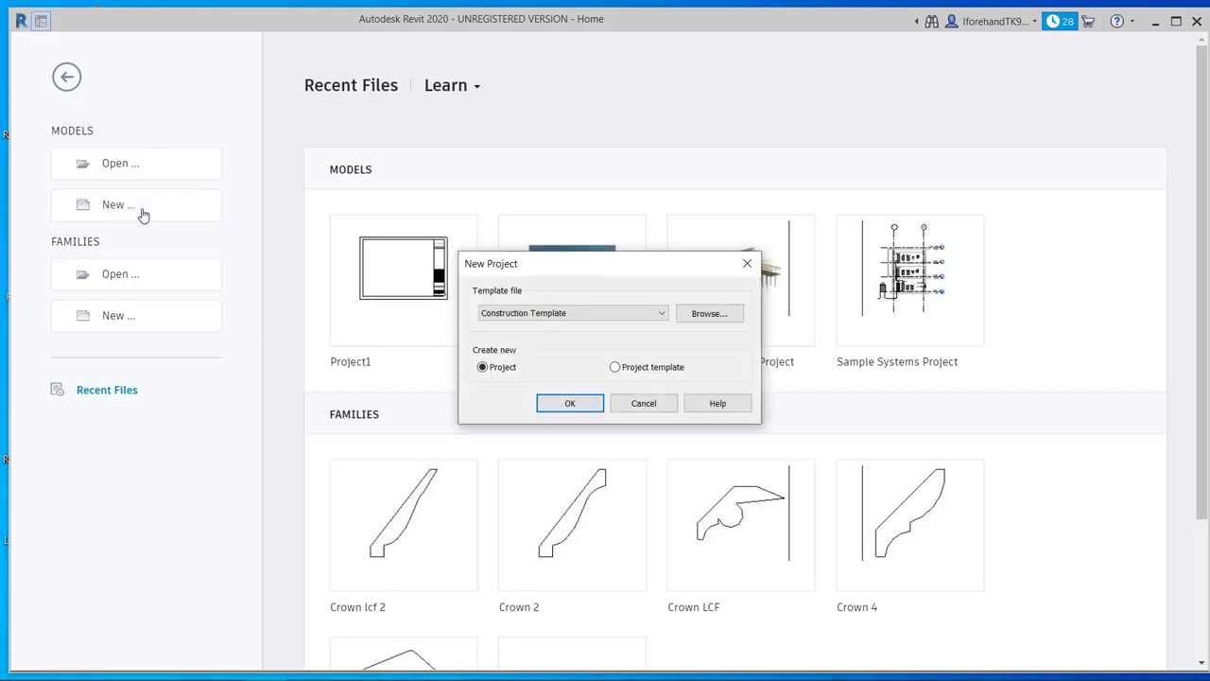
{"action": "left_click", "coordinate": [534, 322]}
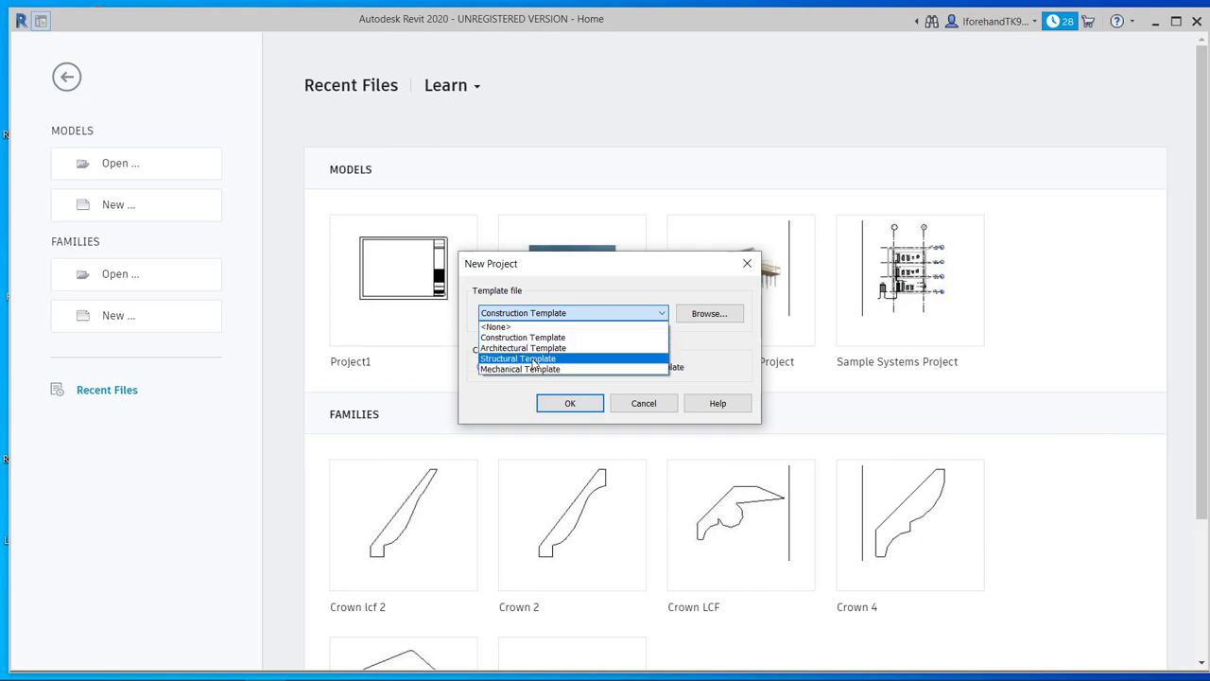
{"action": "left_click", "coordinate": [554, 286]}
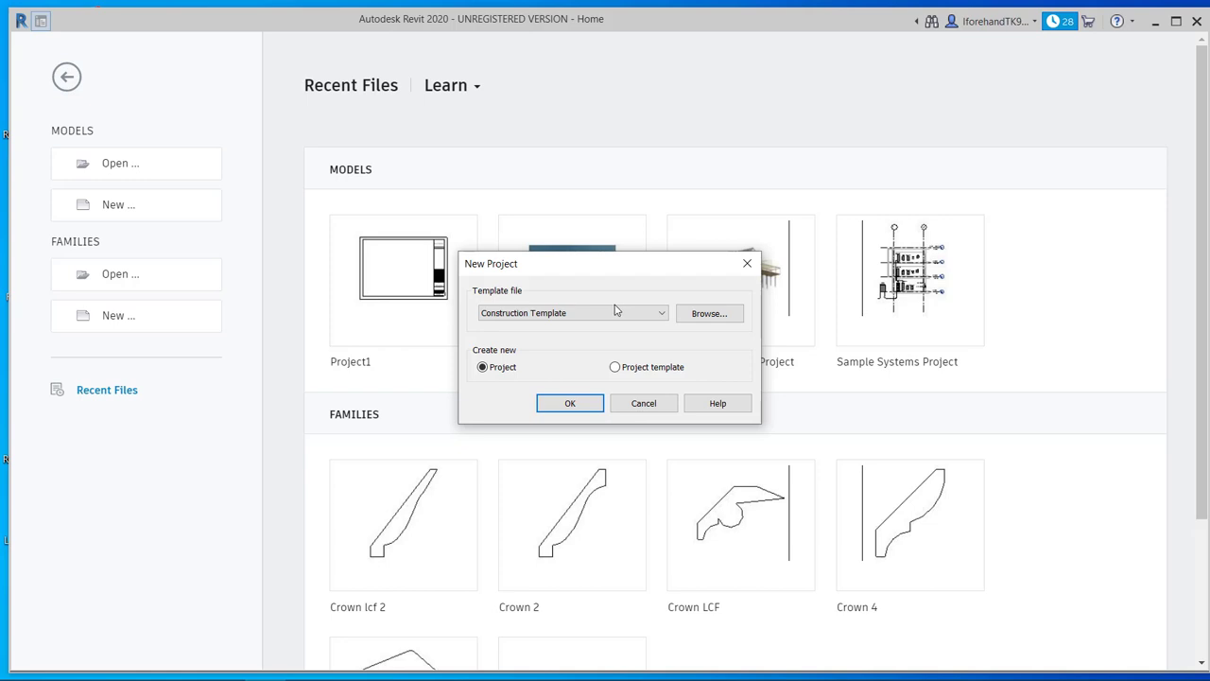
{"action": "left_click", "coordinate": [699, 314]}
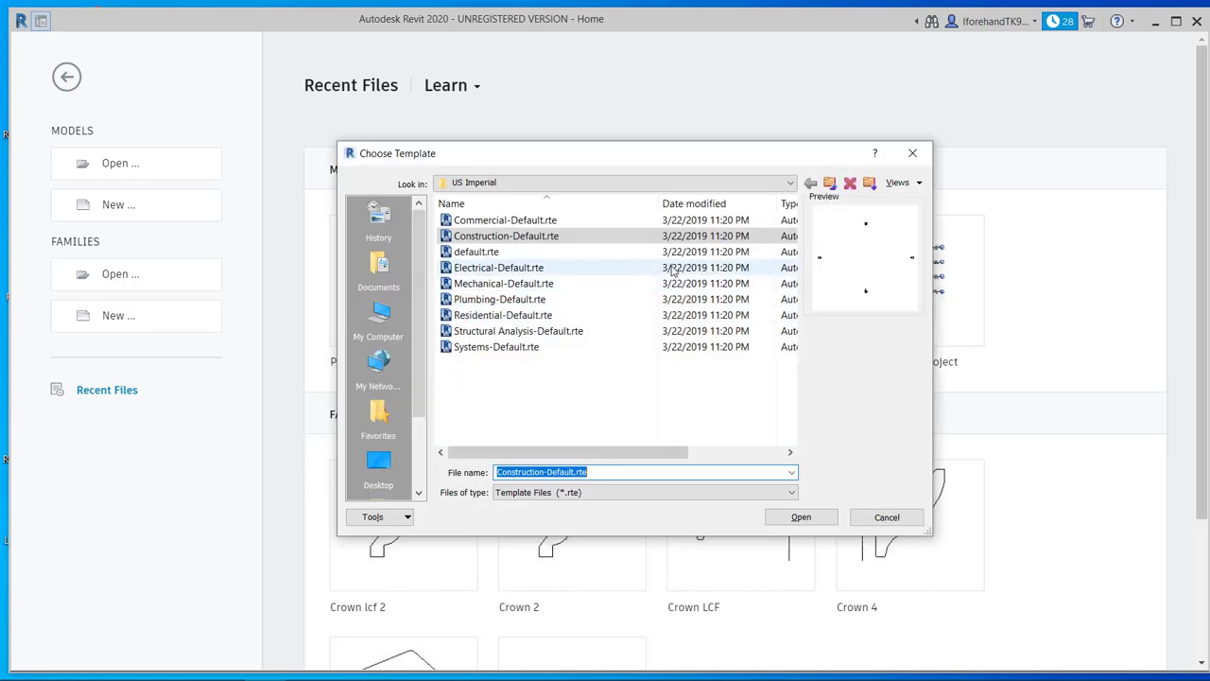
{"action": "double_click", "coordinate": [522, 318]}
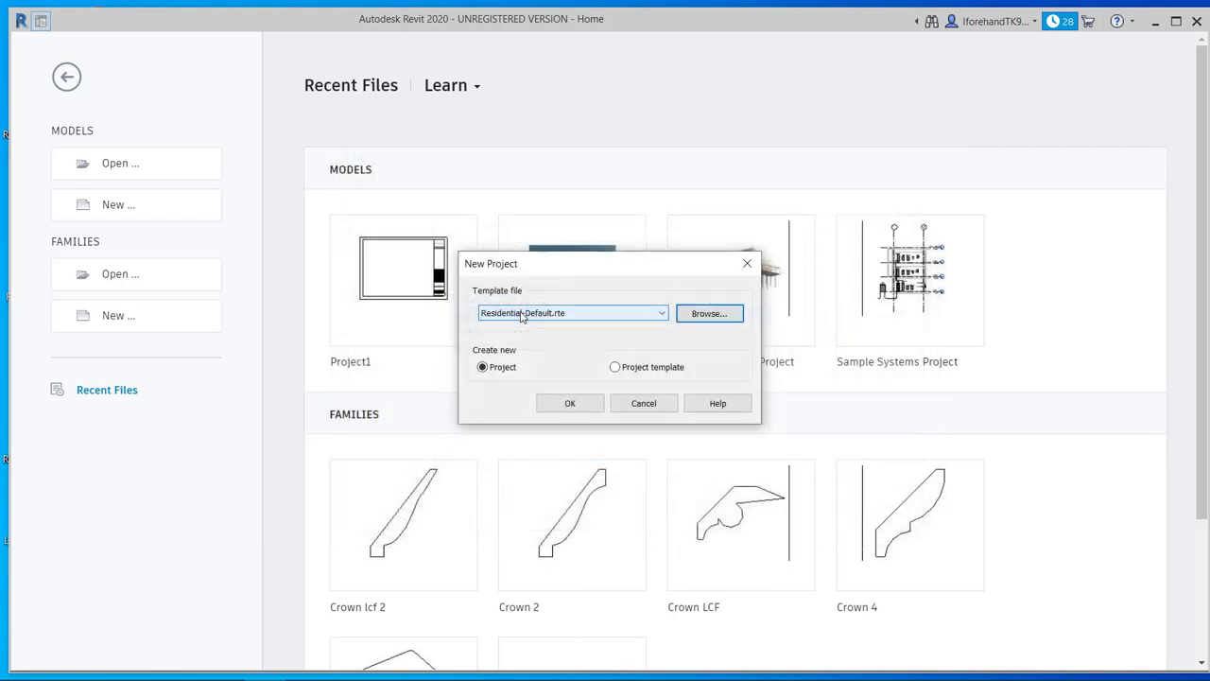
{"action": "left_click", "coordinate": [563, 403]}
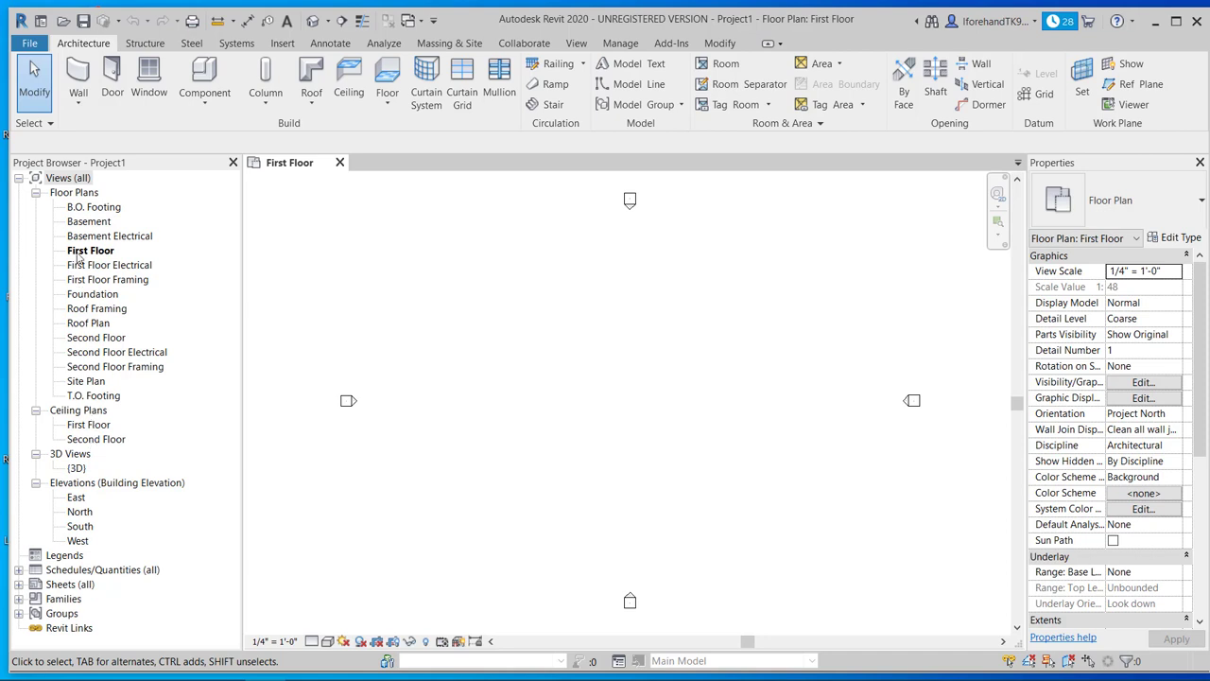
Collapse the Floor Plans list and expand Sheets (all) to review the template's predefined sheets
{"action": "left_click", "coordinate": [36, 193]}
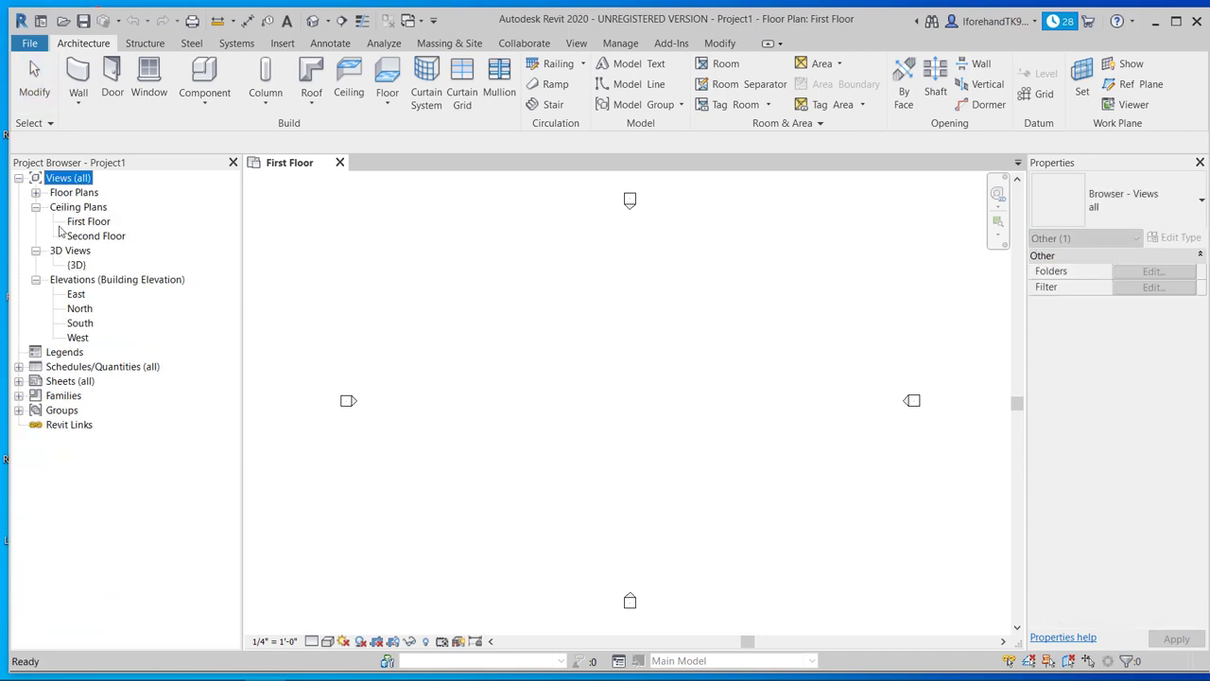
{"action": "left_click", "coordinate": [18, 381]}
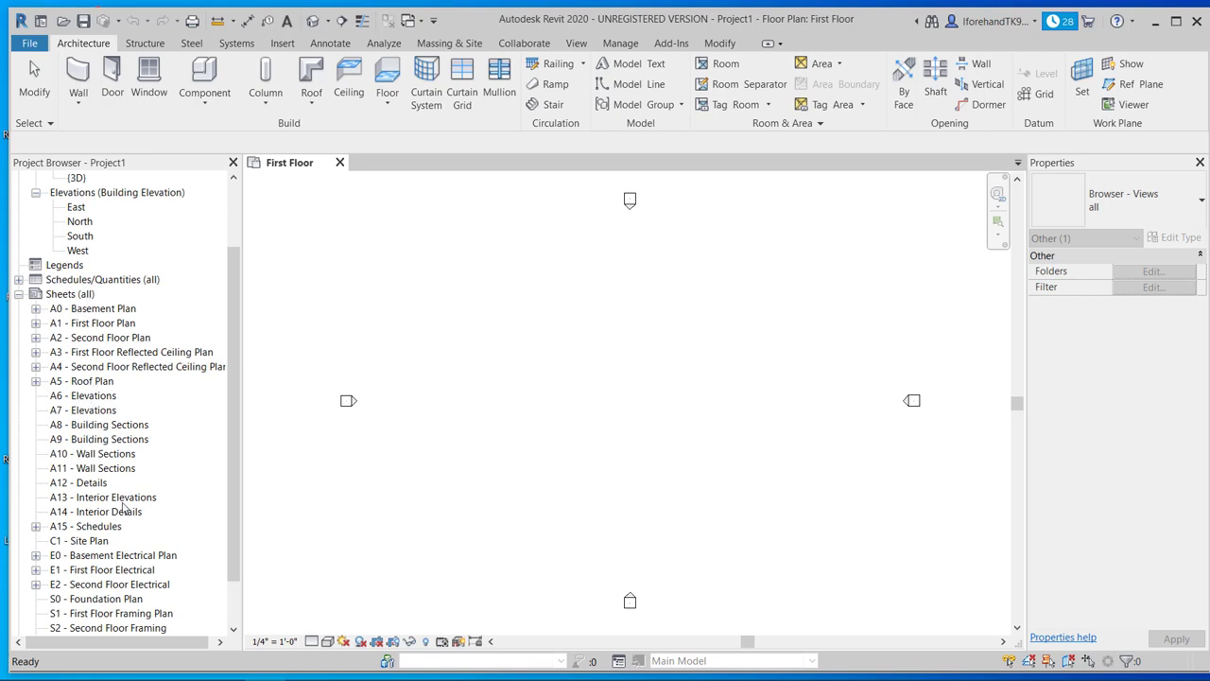
{"action": "scroll", "coordinate": [123, 509], "scroll_direction": "down", "scroll_amount": 2}
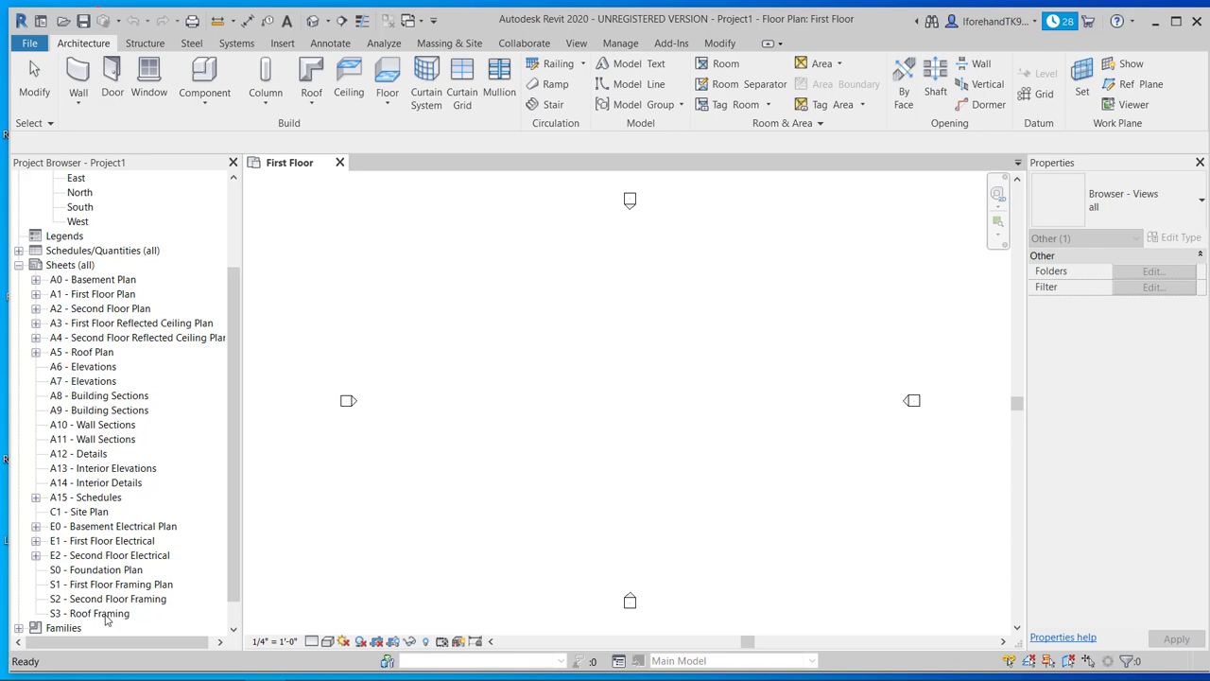
Create a second new project from the Architectural Template for comparison
{"action": "left_click", "coordinate": [31, 45]}
{"action": "left_click", "coordinate": [42, 106]}
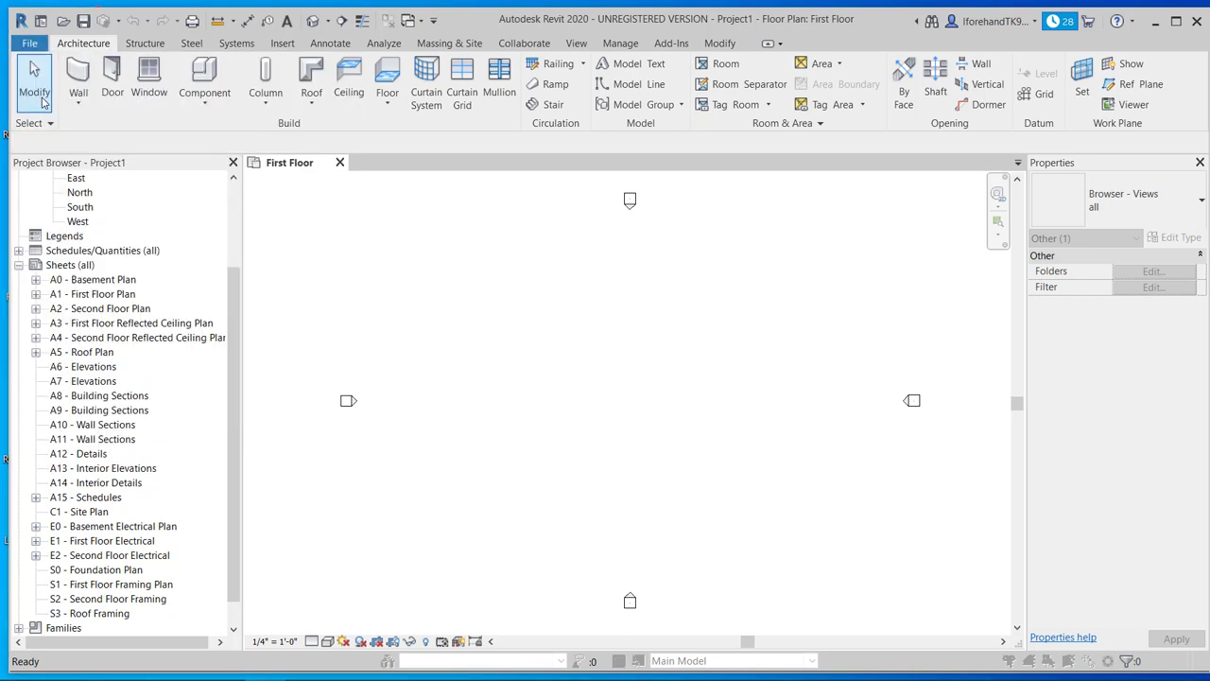
{"action": "left_click", "coordinate": [531, 315]}
{"action": "left_click", "coordinate": [528, 334]}
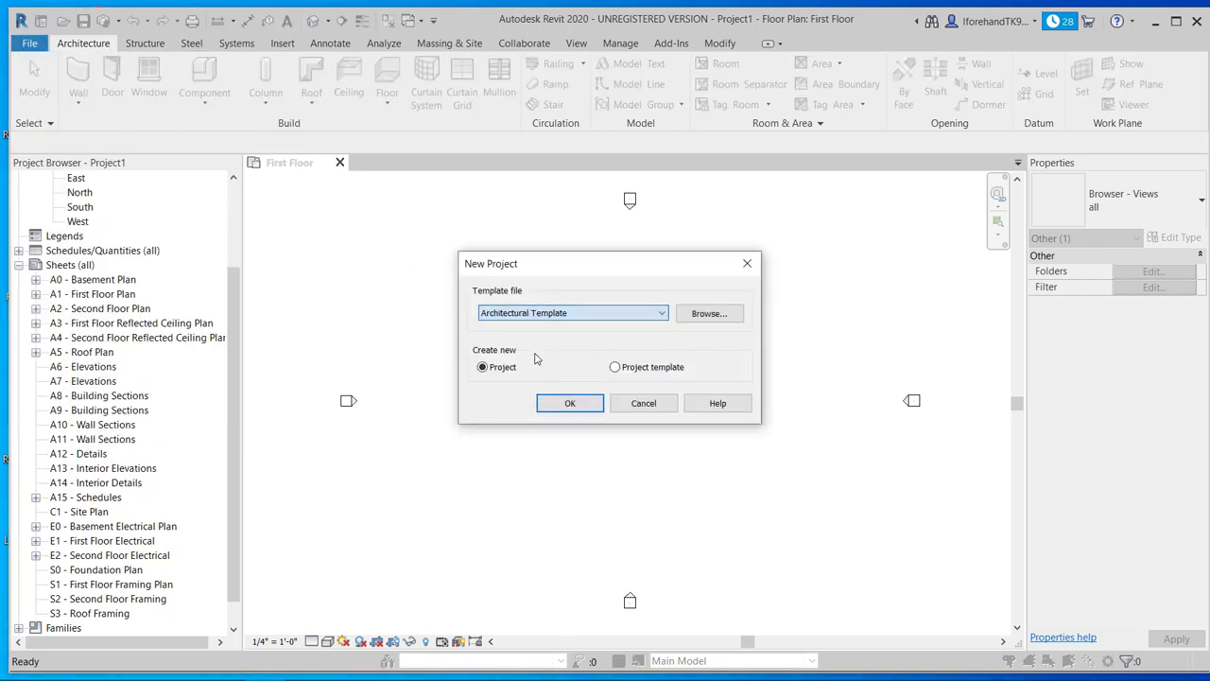
{"action": "left_click", "coordinate": [565, 403]}
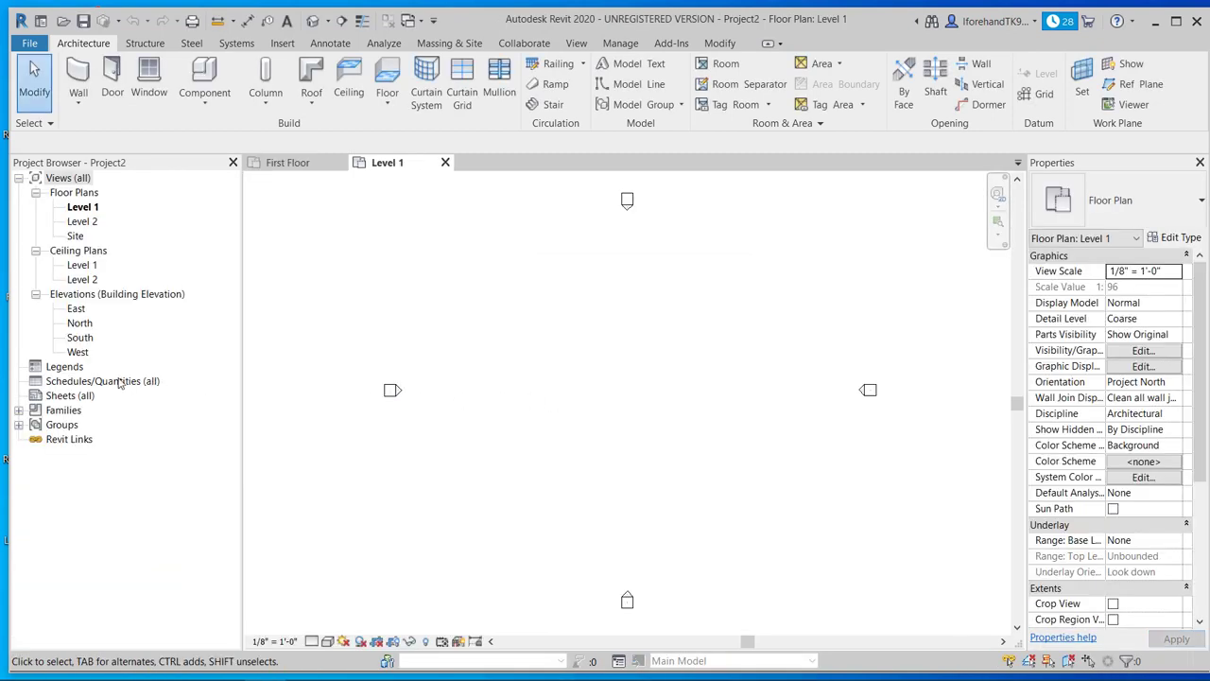
Compare the sheets and schedules of the two projects, and close the architectural project's Level 1 view
{"action": "left_click", "coordinate": [64, 396]}
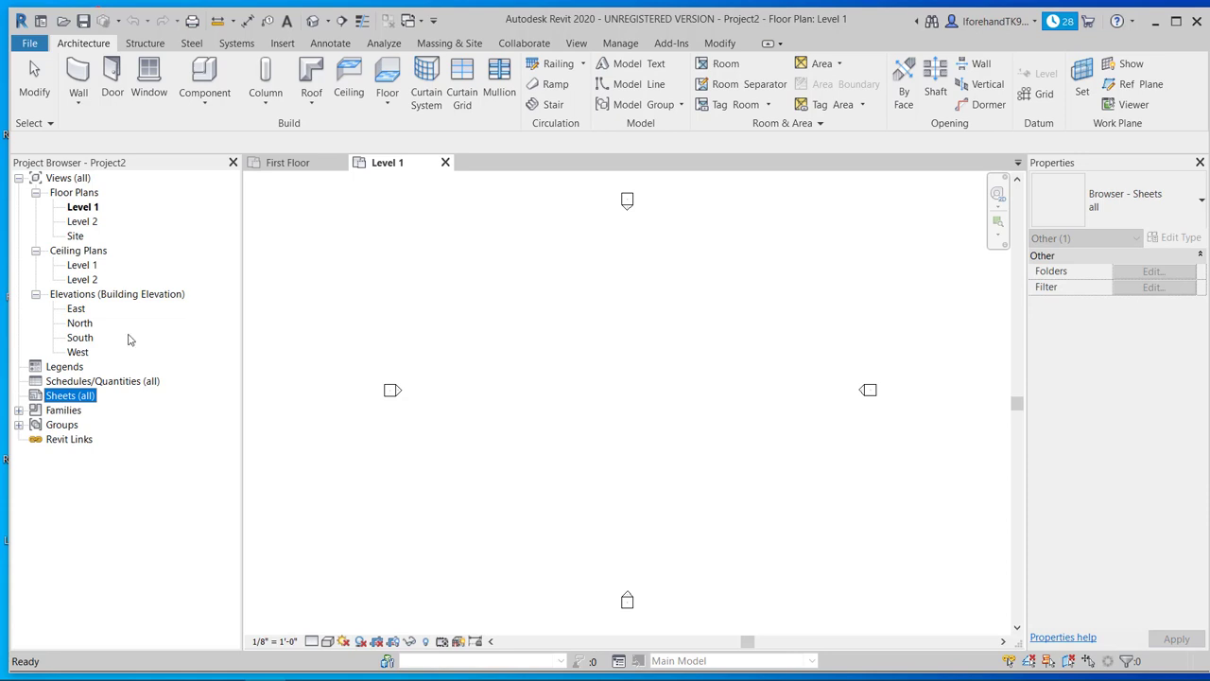
{"action": "left_click", "coordinate": [306, 163]}
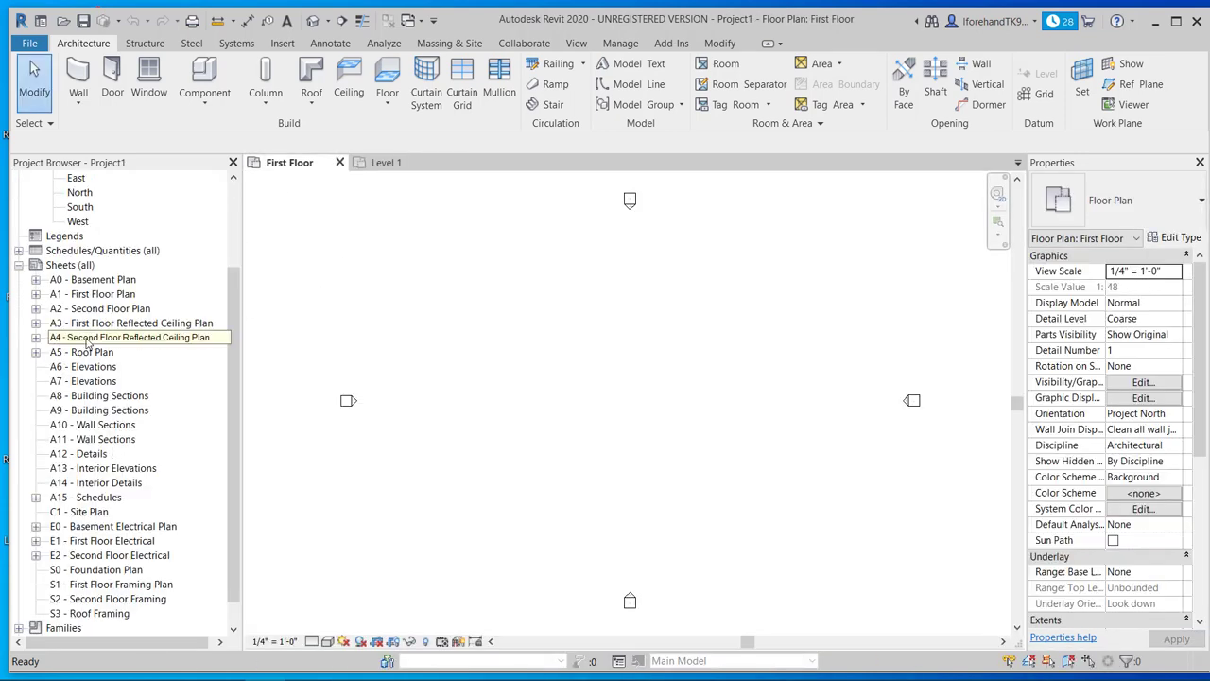
{"action": "left_click", "coordinate": [18, 251]}
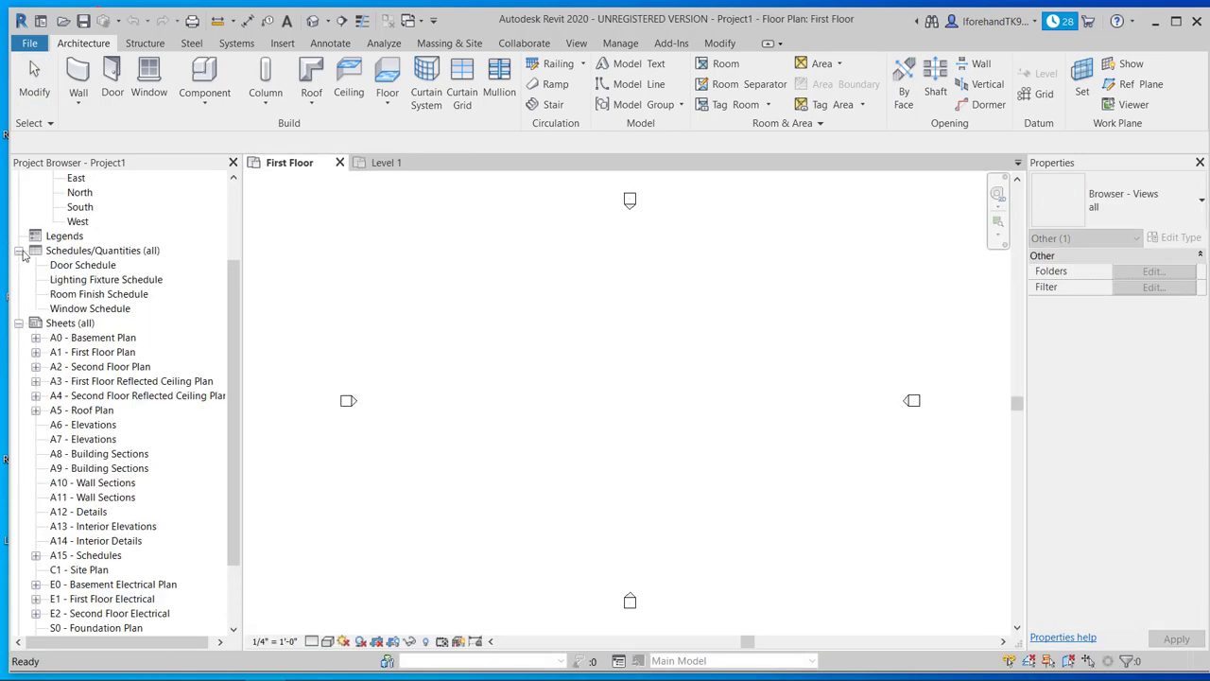
{"action": "left_click", "coordinate": [18, 251]}
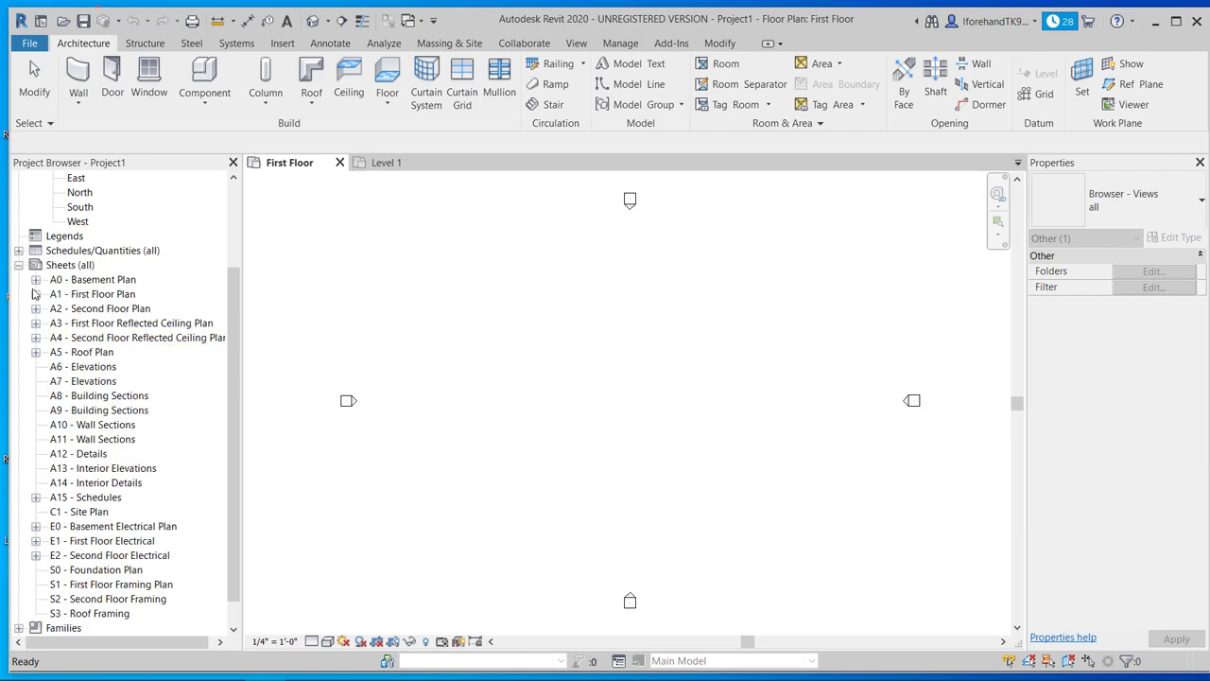
{"action": "left_click", "coordinate": [382, 163]}
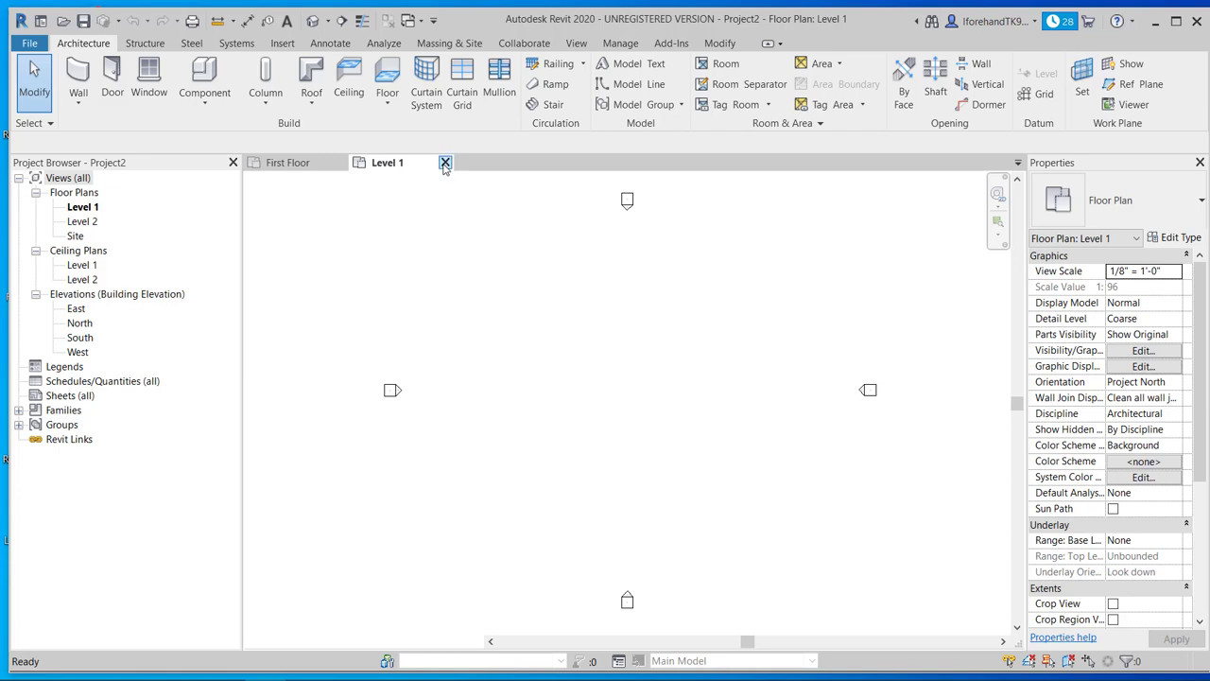
{"action": "left_click", "coordinate": [445, 162]}
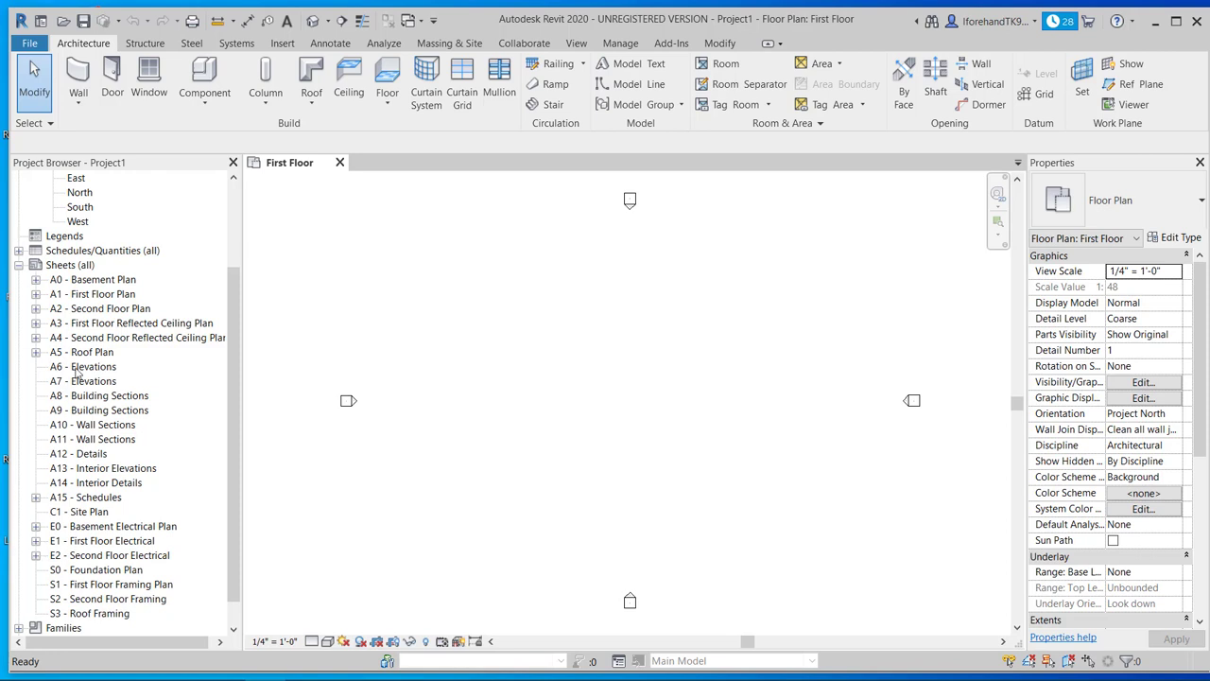
Open sheet A0 - Basement Plan and examine its title block from the logo to the project information fields
{"action": "double_click", "coordinate": [120, 282]}
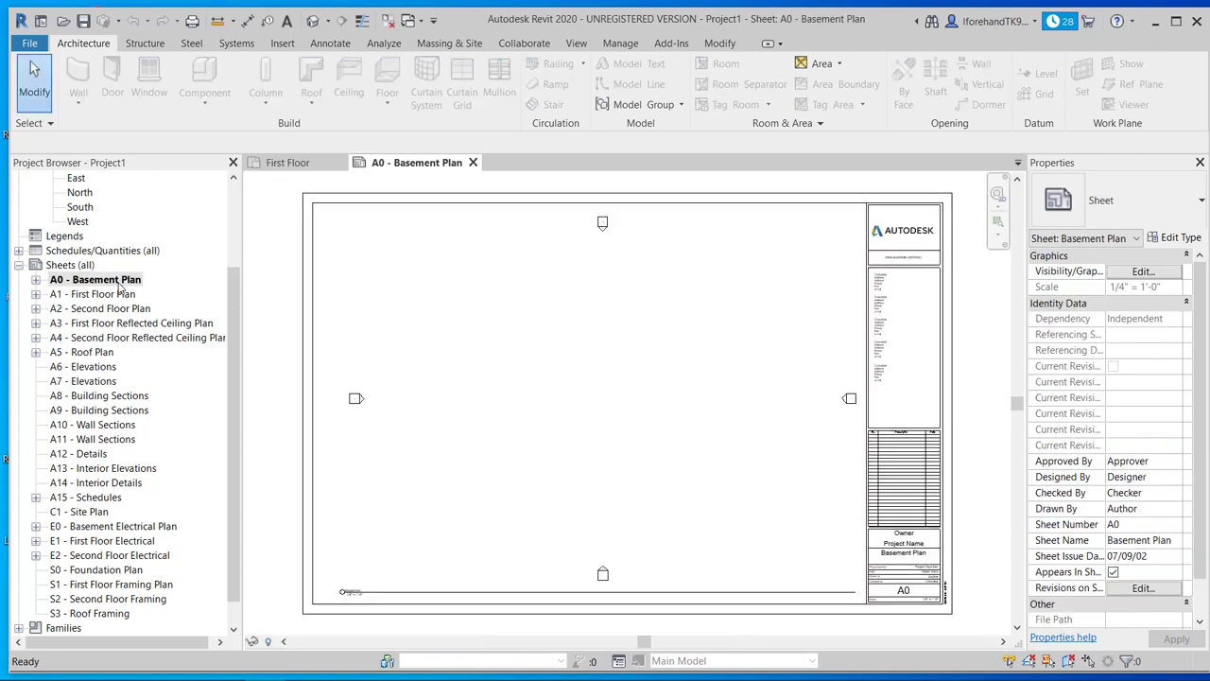
{"action": "scroll", "coordinate": [898, 303], "scroll_direction": "up", "scroll_amount": 6}
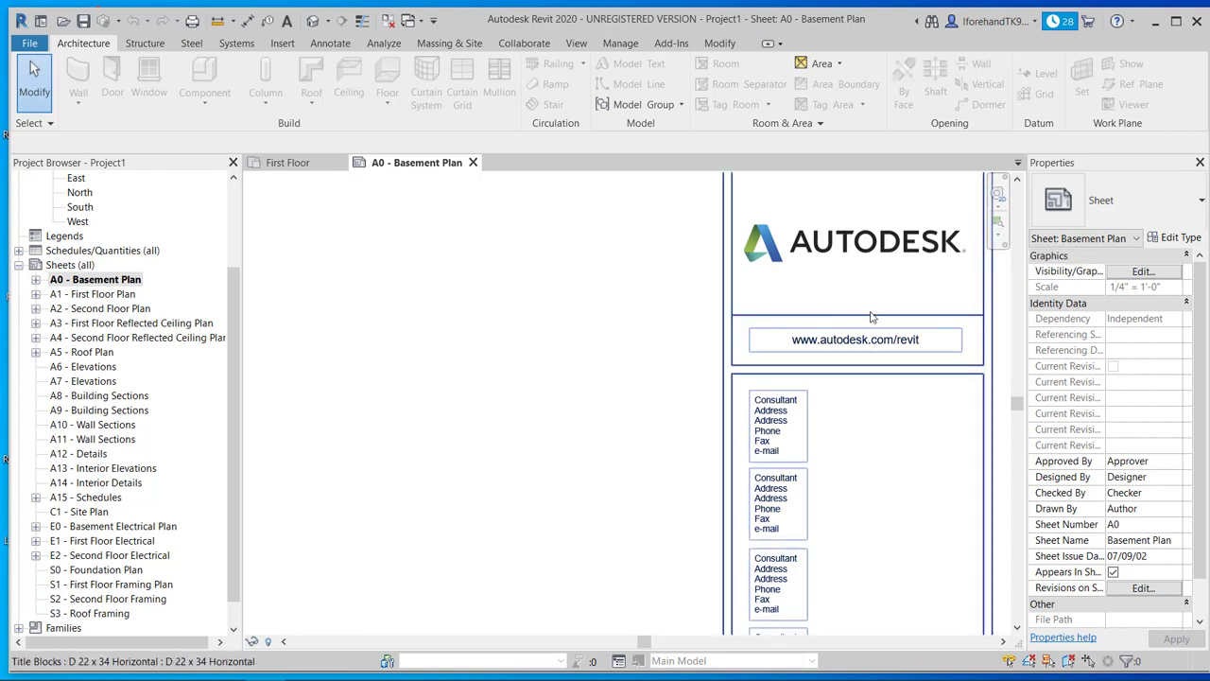
{"action": "scroll", "coordinate": [843, 331], "scroll_direction": "down", "scroll_amount": 3}
{"action": "scroll", "coordinate": [637, 363], "scroll_direction": "down", "scroll_amount": 5}
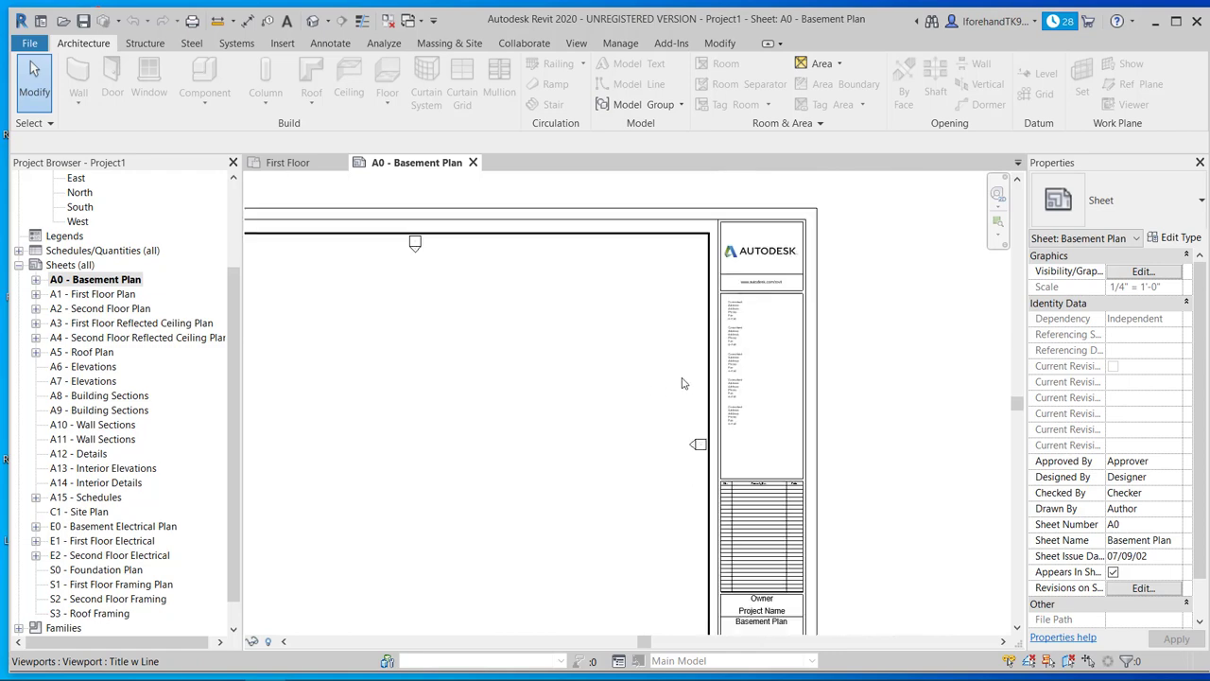
{"action": "middle_click_drag", "start_coordinate": [727, 407], "coordinate": [843, 386]}
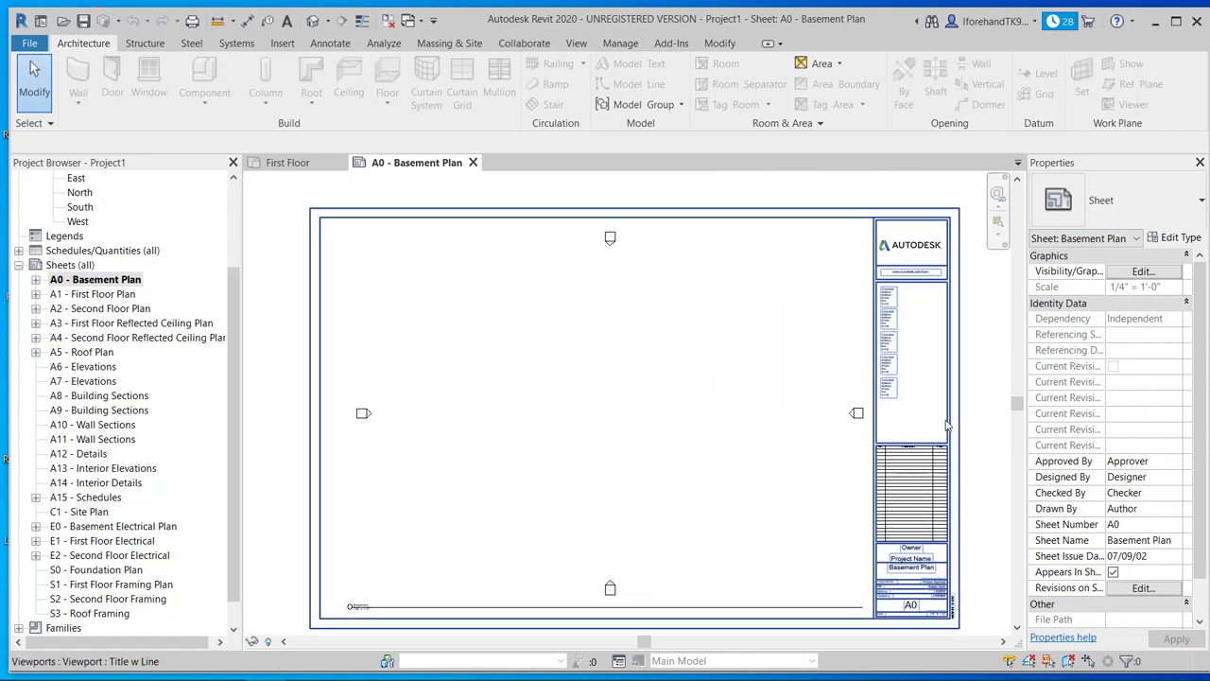
{"action": "scroll", "coordinate": [922, 599], "scroll_direction": "up", "scroll_amount": 4}
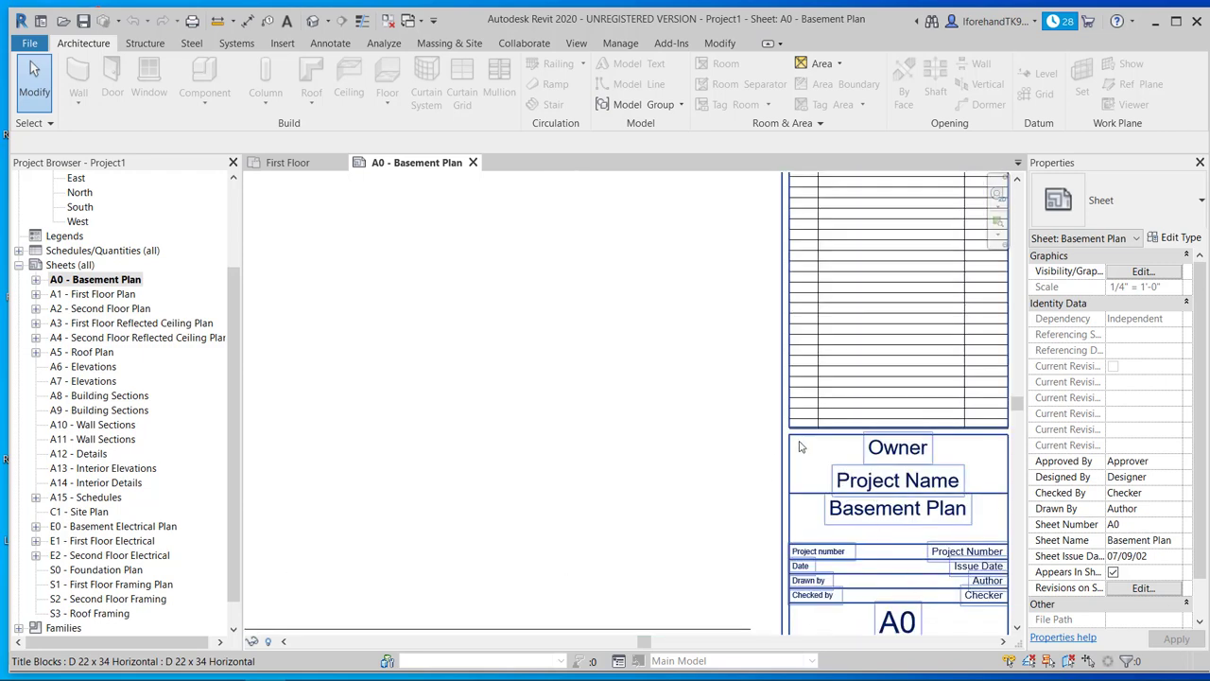
{"action": "scroll", "coordinate": [800, 445], "scroll_direction": "down", "scroll_amount": 4}
{"action": "middle_click_drag", "start_coordinate": [746, 434], "coordinate": [832, 545]}
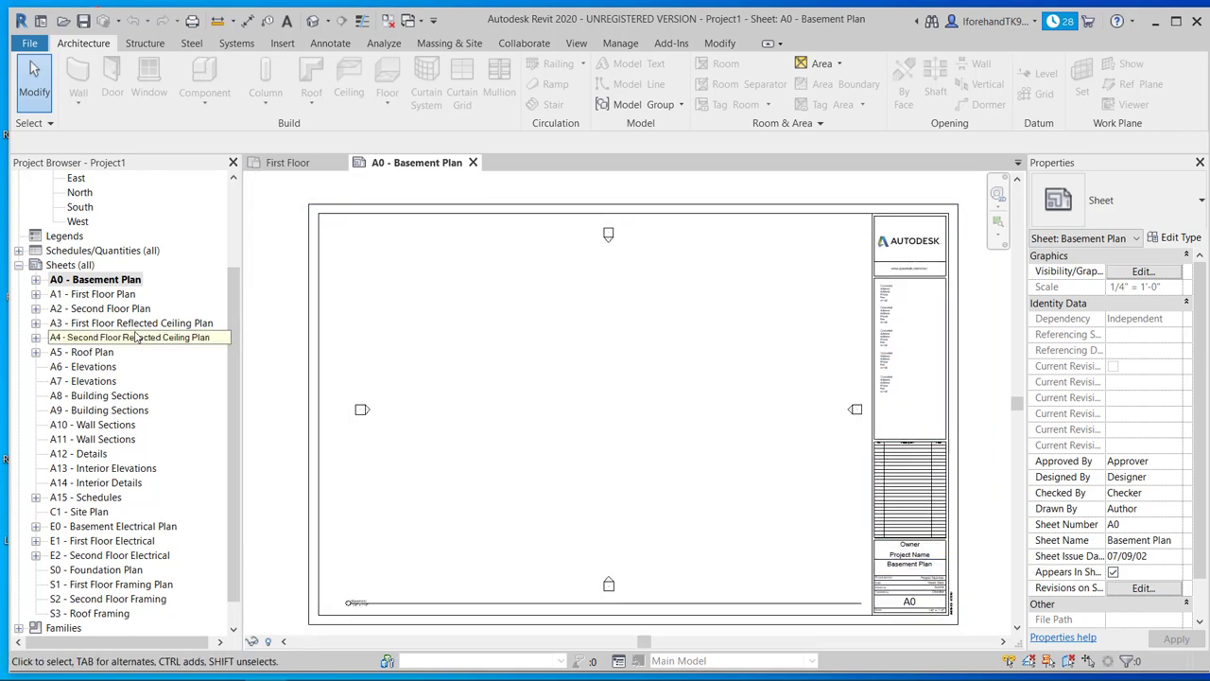
Collapse the sheet list, expand the floor plans and delete the B.O. Footing floor plan view
{"action": "scroll", "coordinate": [126, 260], "scroll_direction": "up", "scroll_amount": 3}
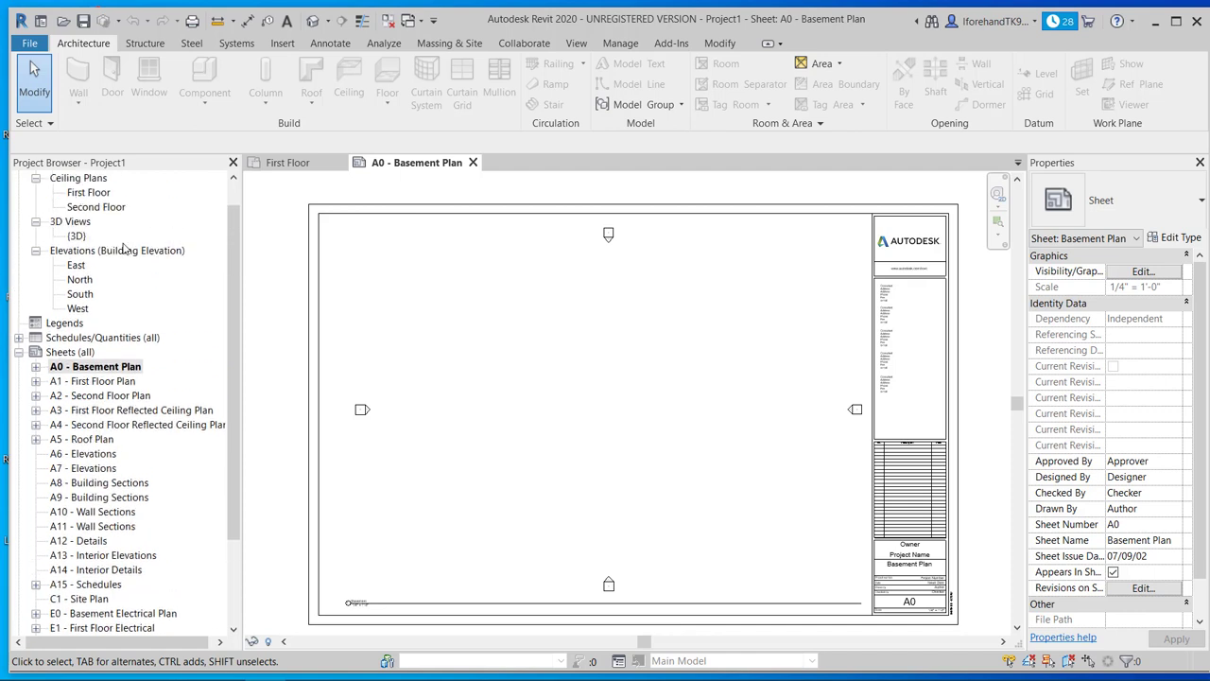
{"action": "left_click", "coordinate": [20, 382]}
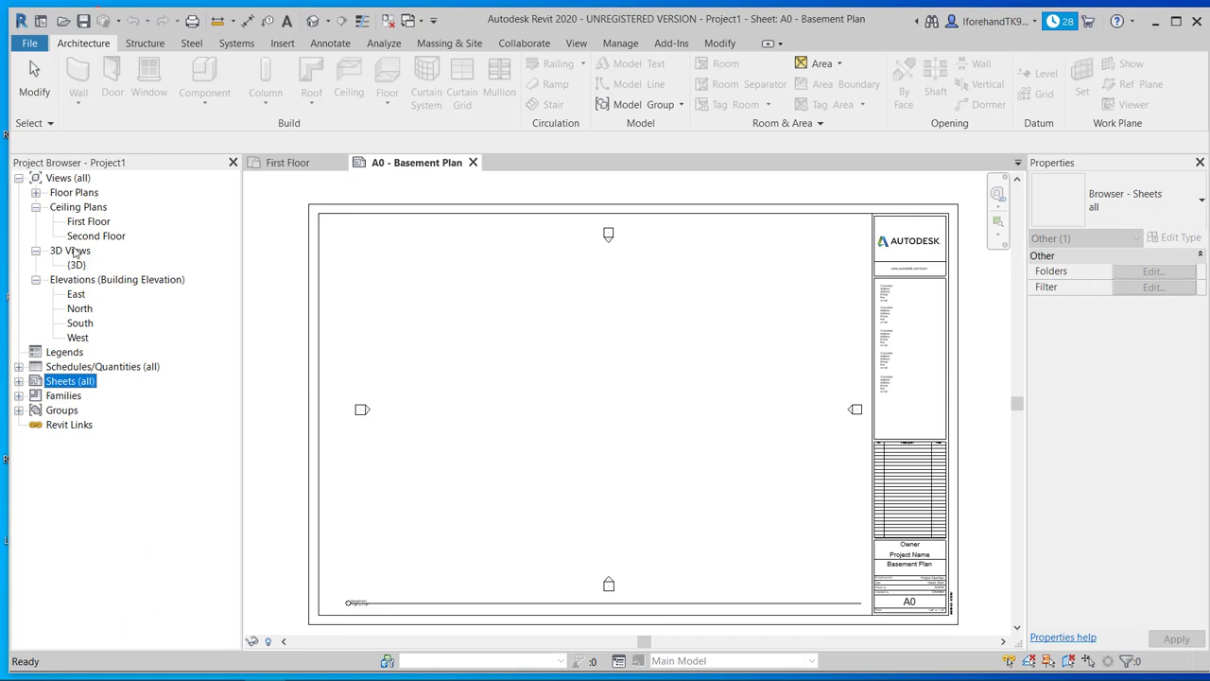
{"action": "left_click", "coordinate": [36, 194]}
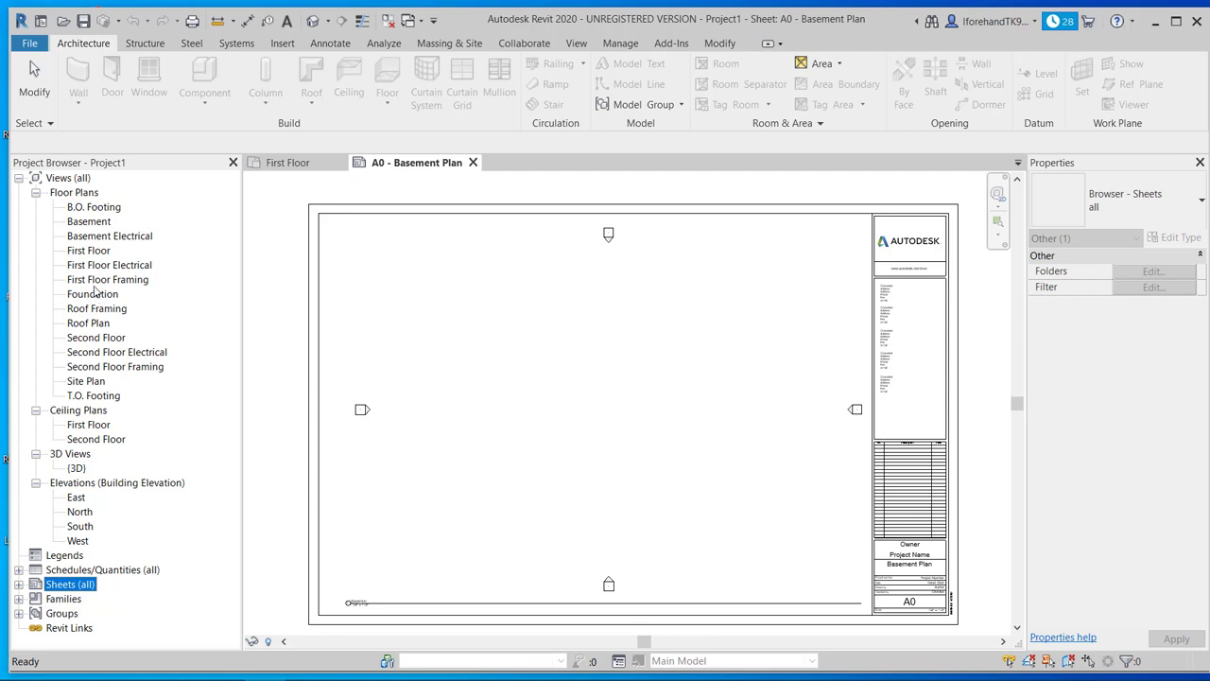
{"action": "left_click", "coordinate": [94, 207]}
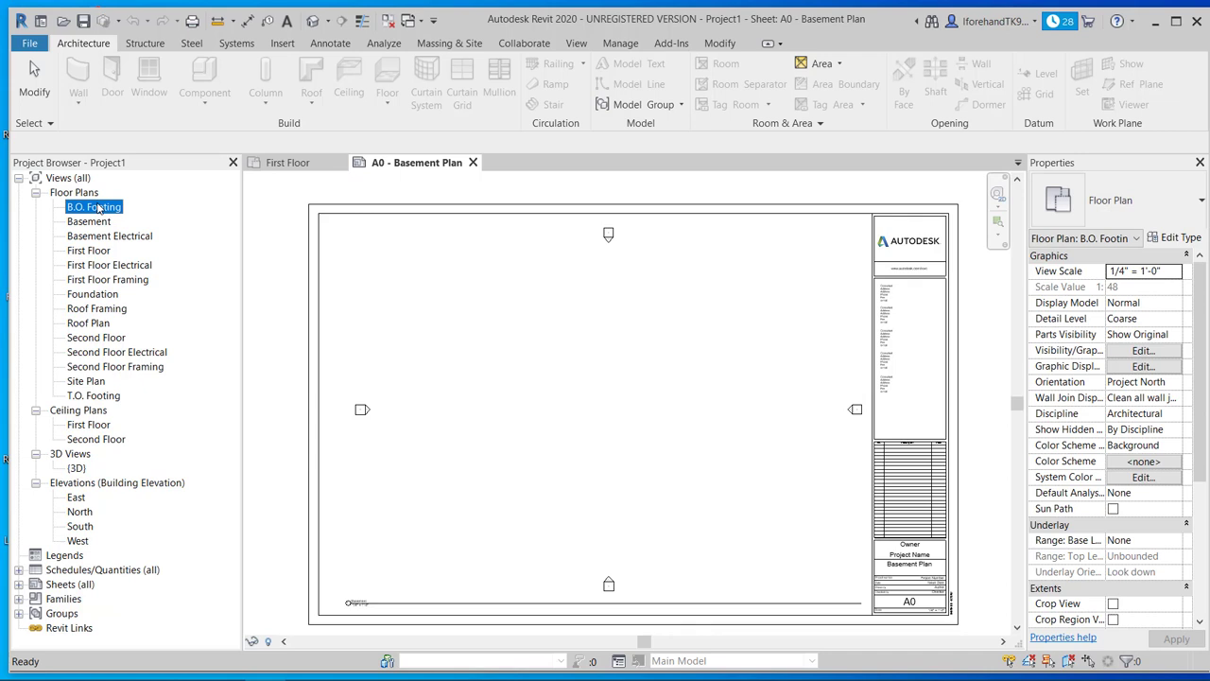
{"action": "key", "text": "Delete"}
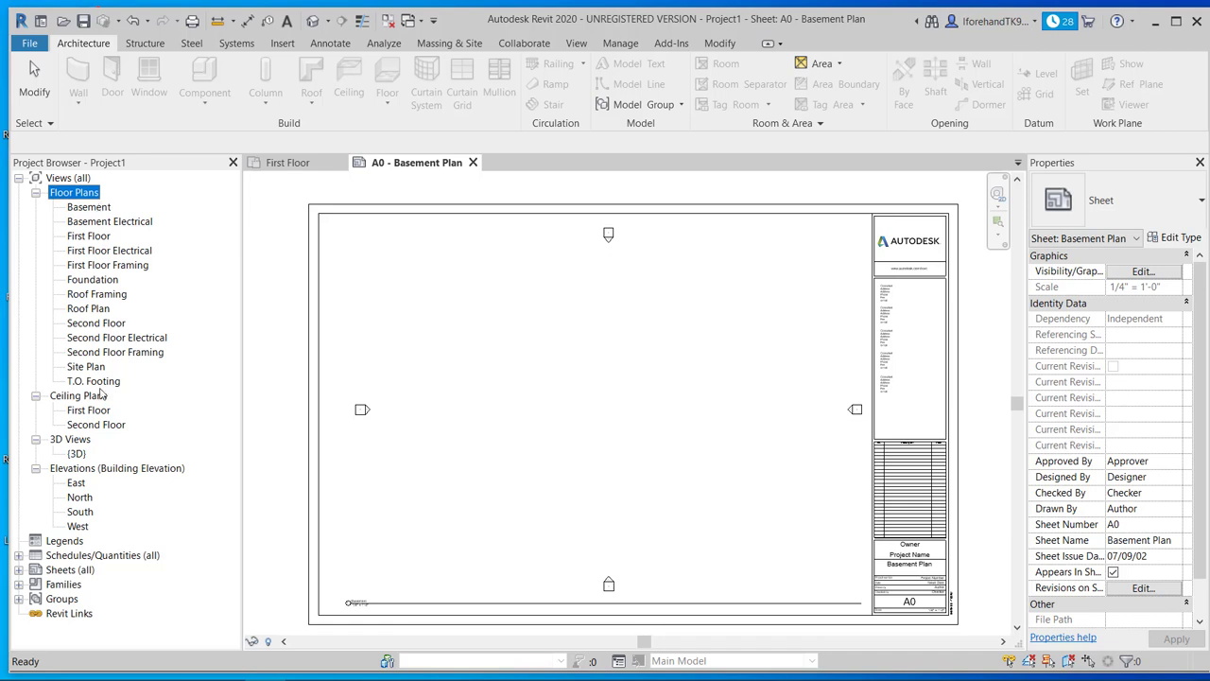
Open the North elevation and examine the level lines and their heads from Second Floor down to B.O. Footing
{"action": "double_click", "coordinate": [80, 498]}
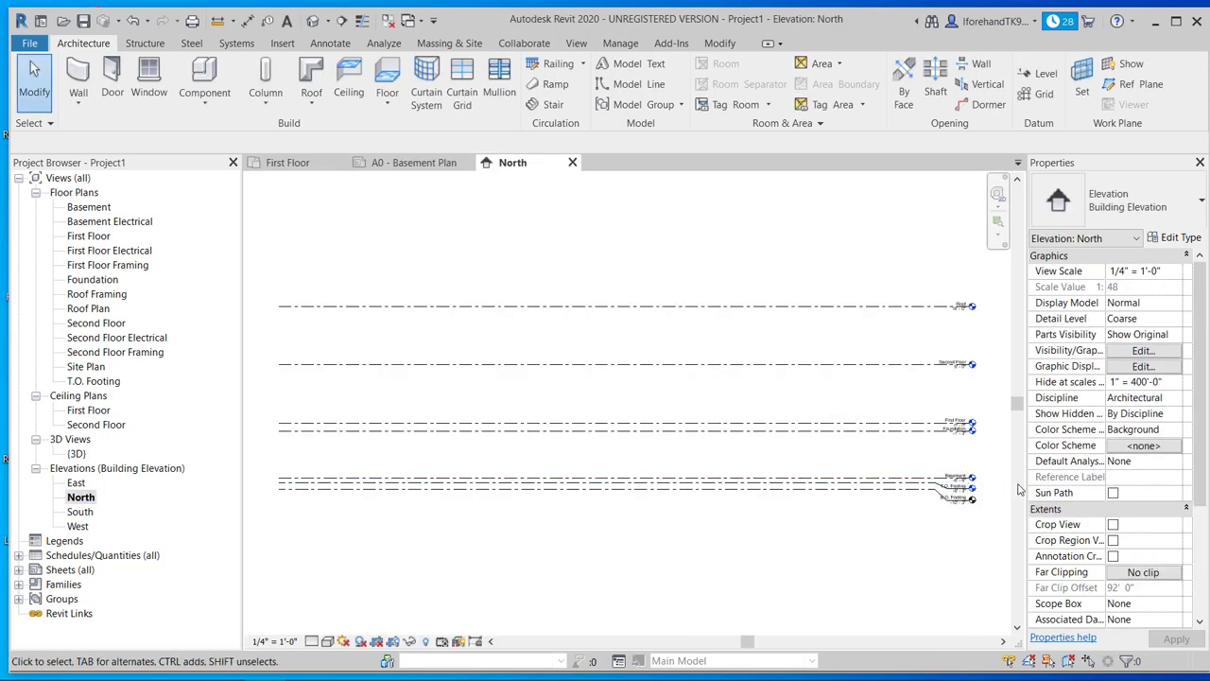
{"action": "scroll", "coordinate": [966, 499], "scroll_direction": "up", "scroll_amount": 5}
{"action": "scroll", "coordinate": [969, 507], "scroll_direction": "up", "scroll_amount": 2}
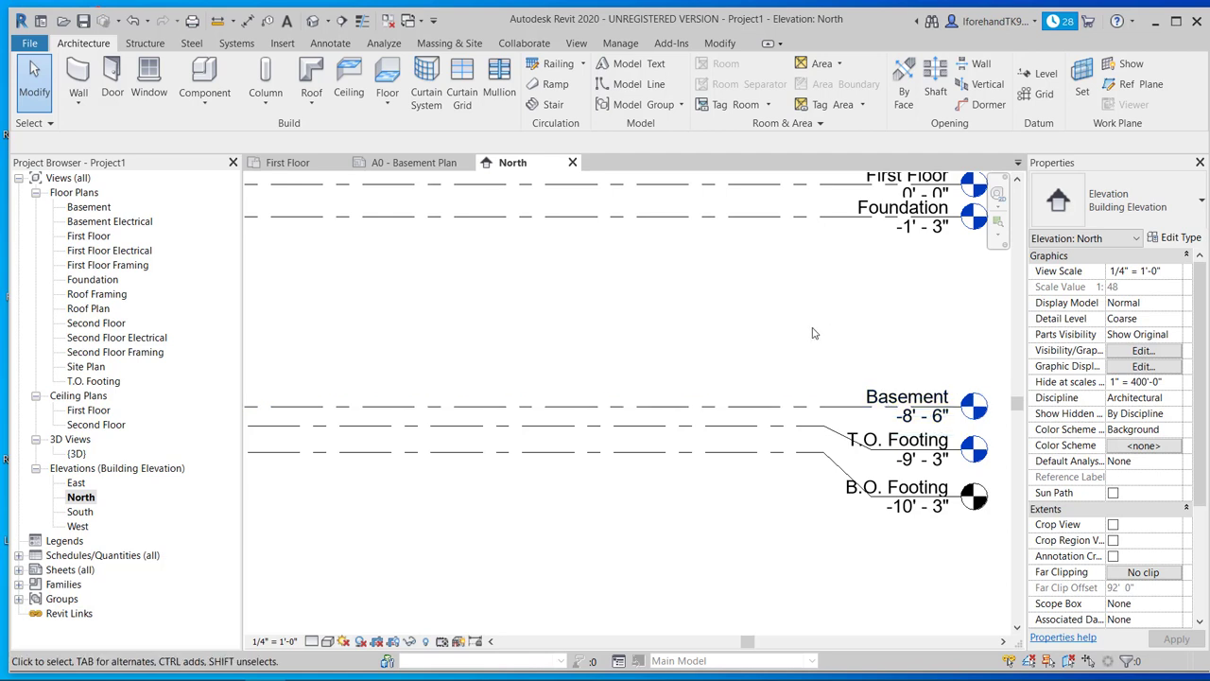
{"action": "middle_click_drag", "start_coordinate": [807, 346], "coordinate": [716, 371]}
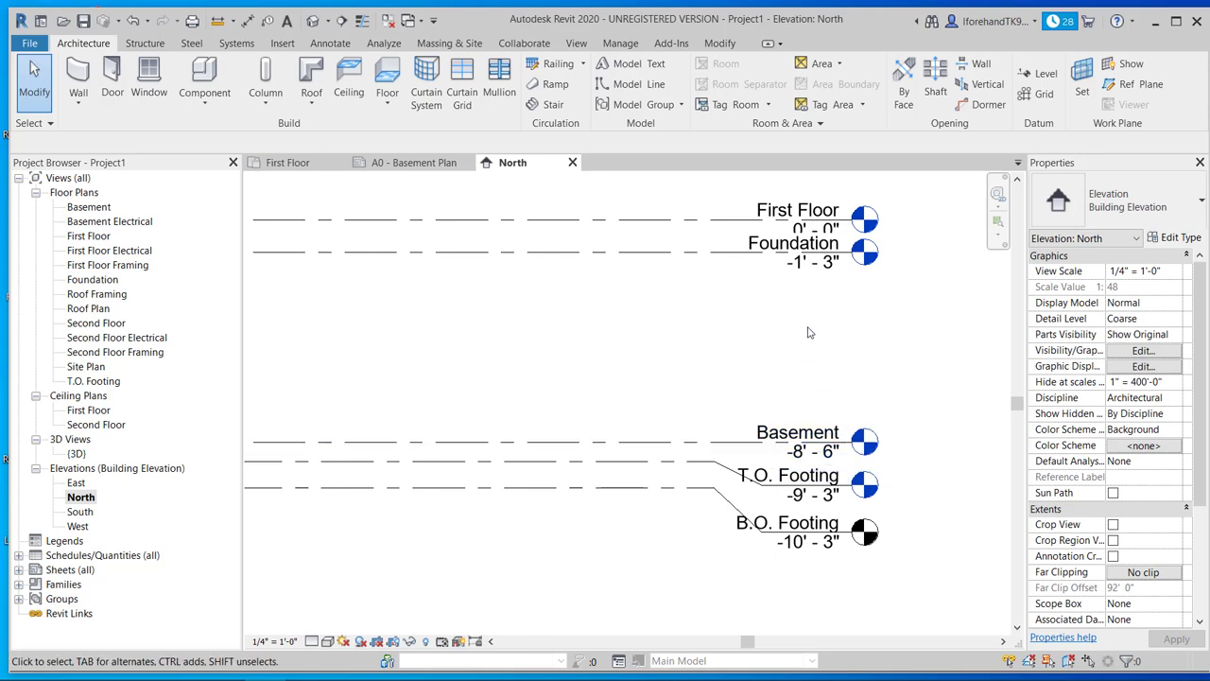
{"action": "middle_click_drag", "start_coordinate": [811, 332], "coordinate": [836, 434]}
{"action": "scroll", "coordinate": [837, 312], "scroll_direction": "down", "scroll_amount": 5}
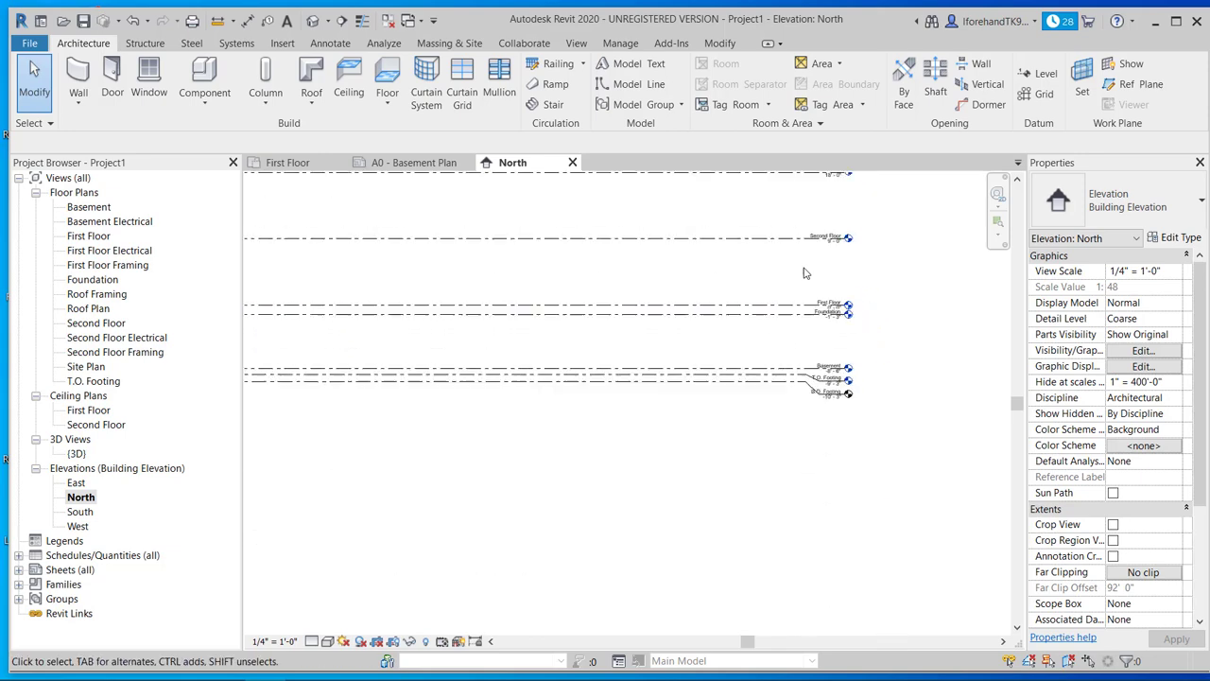
{"action": "mouse_move", "coordinate": [837, 312]}
{"action": "middle_mouse_down"}
{"action": "mouse_move", "coordinate": [810, 446]}
{"action": "mouse_move", "coordinate": [841, 319]}
{"action": "middle_mouse_up"}
{"action": "scroll", "coordinate": [836, 413], "scroll_direction": "up", "scroll_amount": 4}
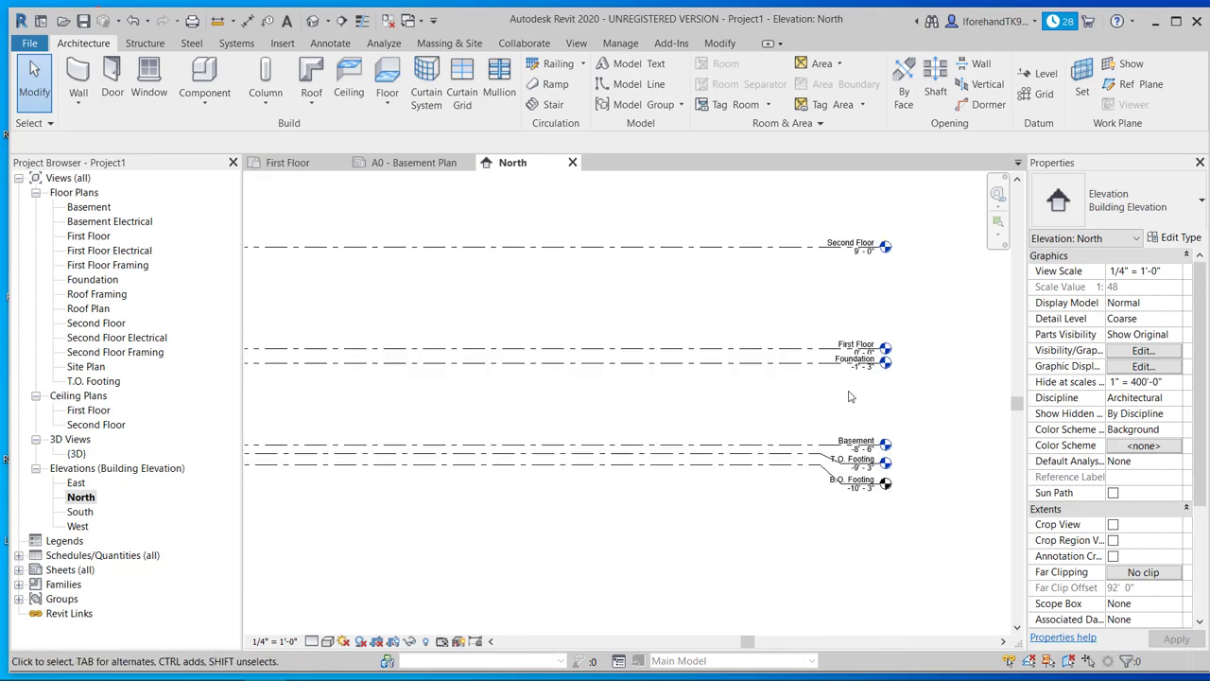
{"action": "middle_click_drag", "start_coordinate": [836, 413], "coordinate": [865, 351]}
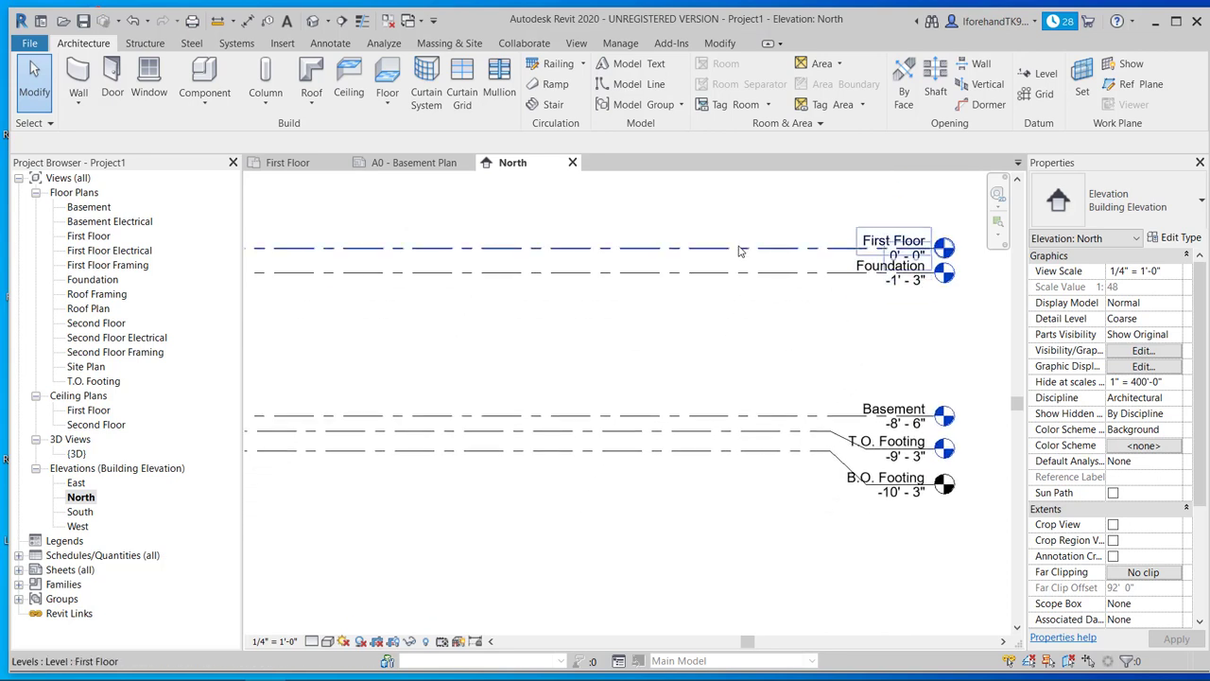
Examine the level heads in the North elevation, open the T.O. Footing plan from its level head, and return to the North elevation
{"action": "scroll", "coordinate": [694, 251], "scroll_direction": "down", "scroll_amount": 4}
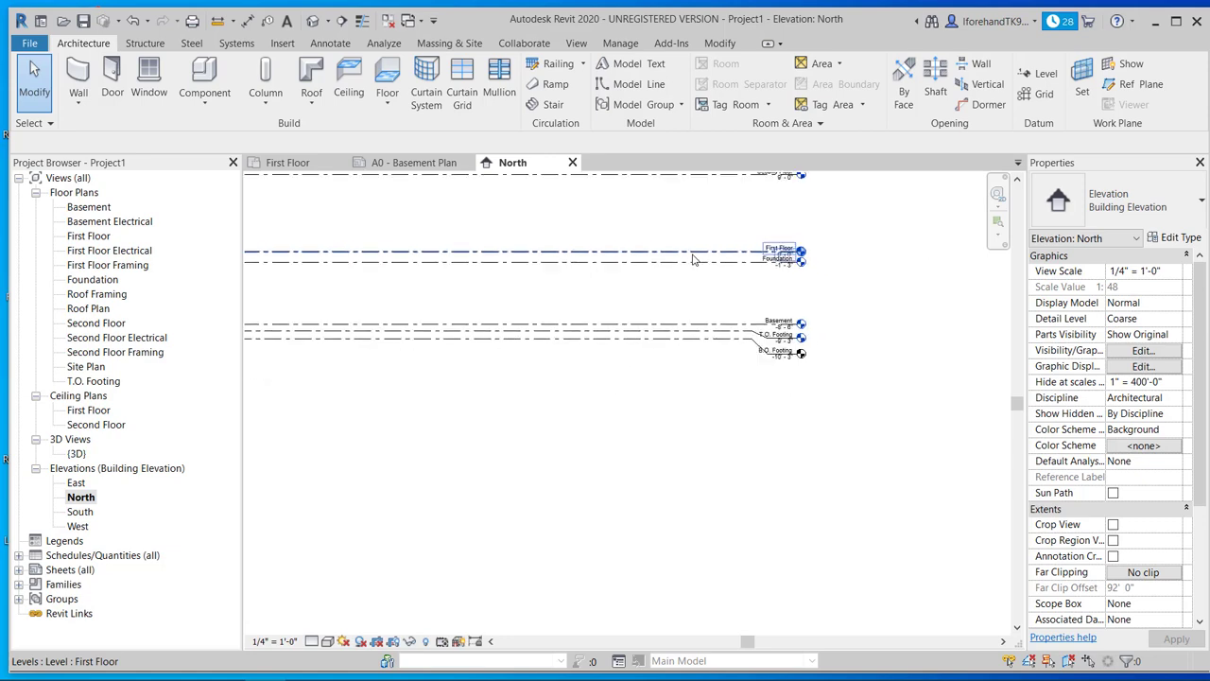
{"action": "middle_click_drag", "start_coordinate": [694, 252], "coordinate": [738, 425]}
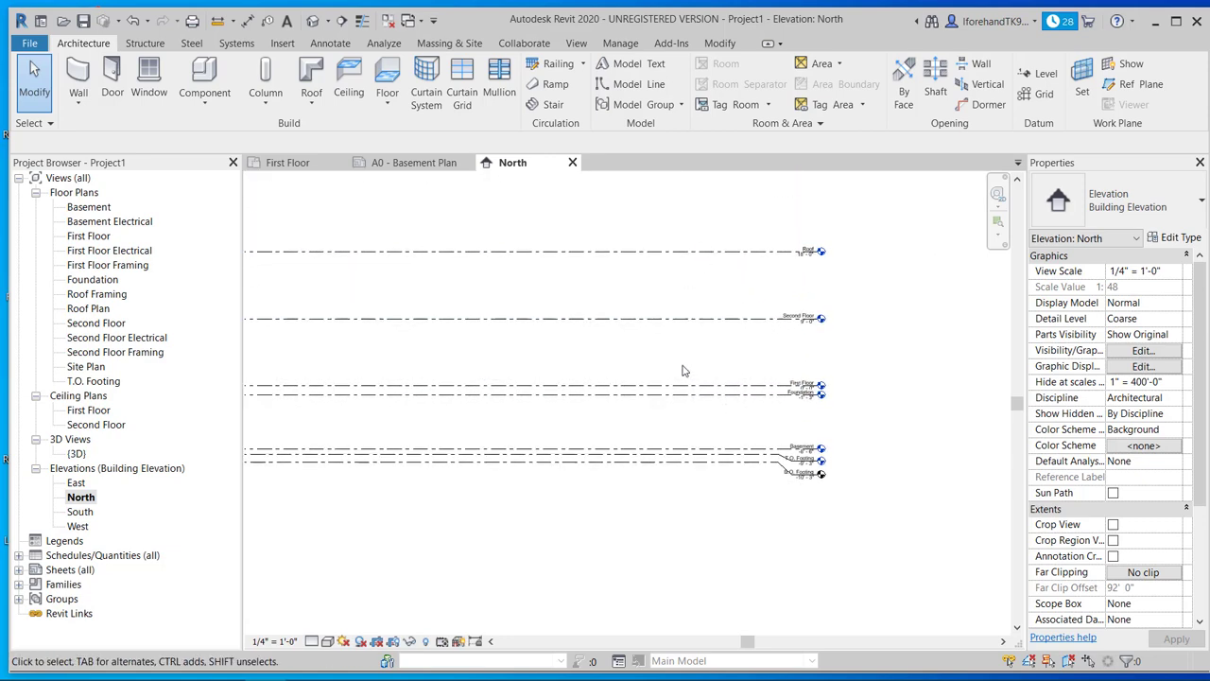
{"action": "scroll", "coordinate": [865, 447], "scroll_direction": "up", "scroll_amount": 2}
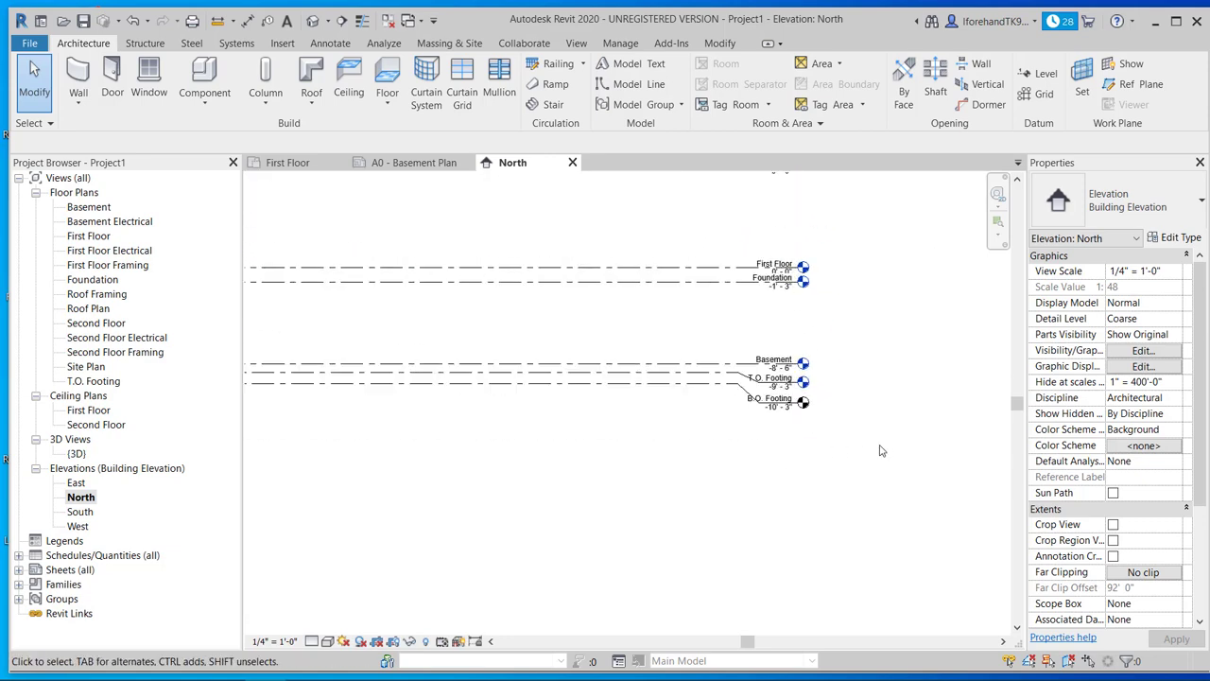
{"action": "middle_click_drag", "start_coordinate": [724, 409], "coordinate": [762, 452]}
{"action": "left_click_drag", "start_coordinate": [890, 469], "coordinate": [870, 456]}
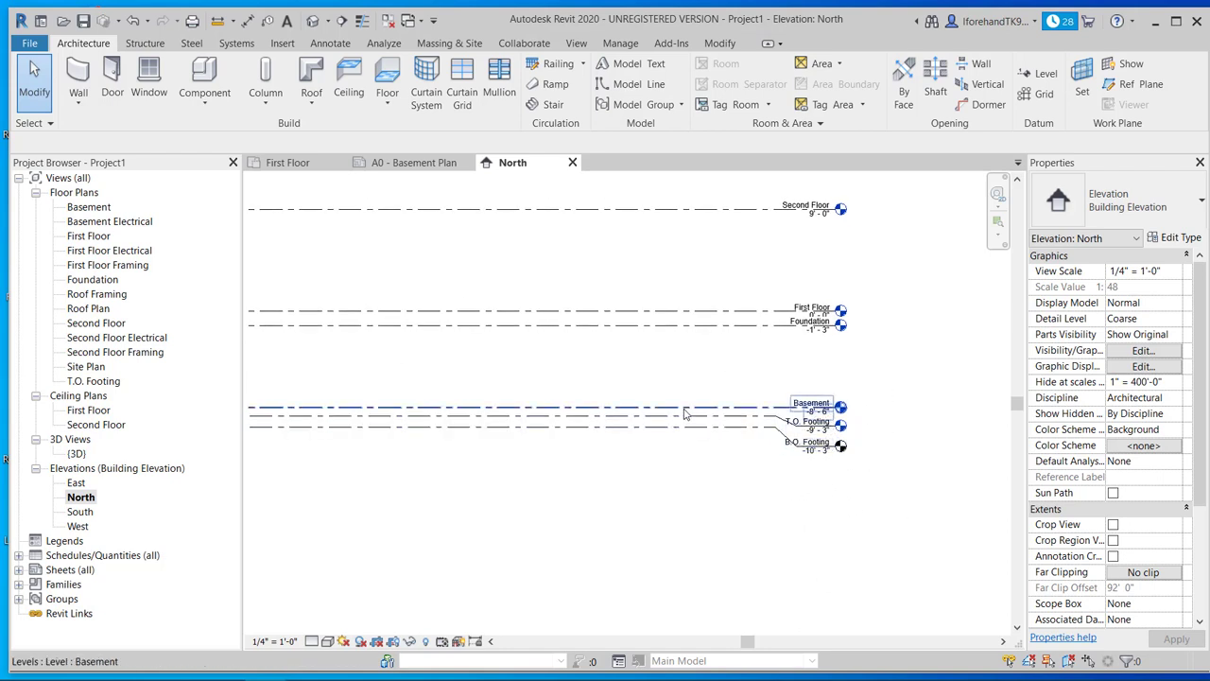
{"action": "scroll", "coordinate": [823, 439], "scroll_direction": "up", "scroll_amount": 1}
{"action": "scroll", "coordinate": [804, 421], "scroll_direction": "up", "scroll_amount": 4}
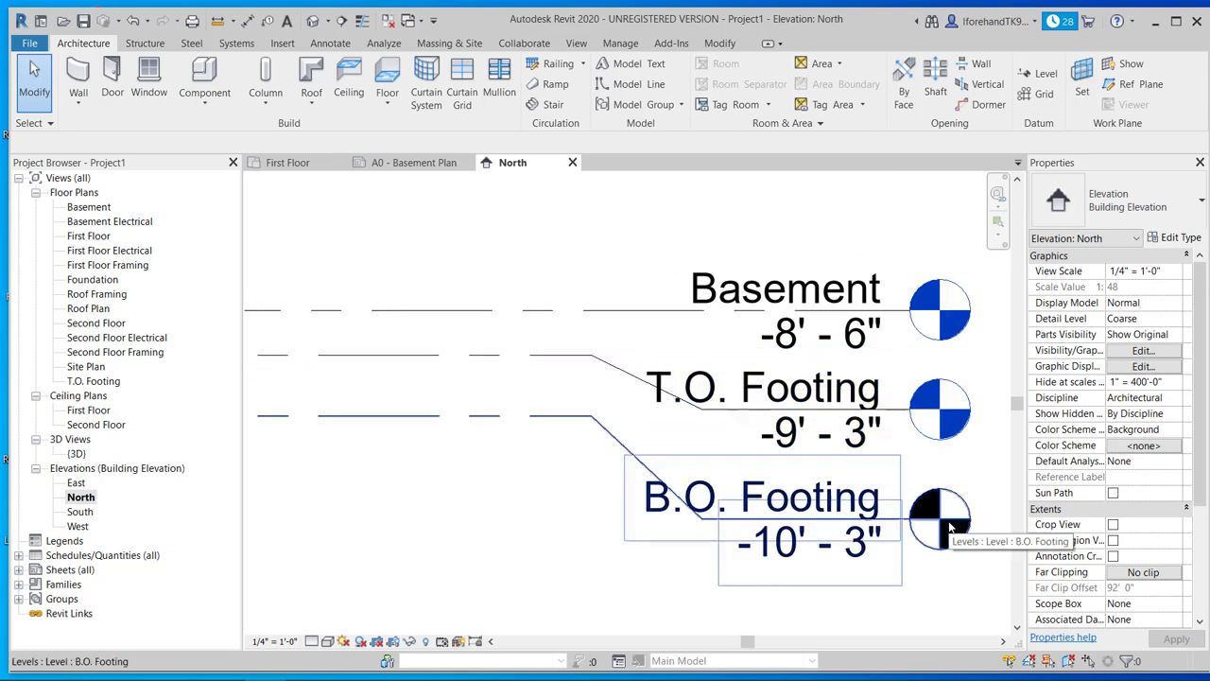
{"action": "double_click", "coordinate": [939, 403]}
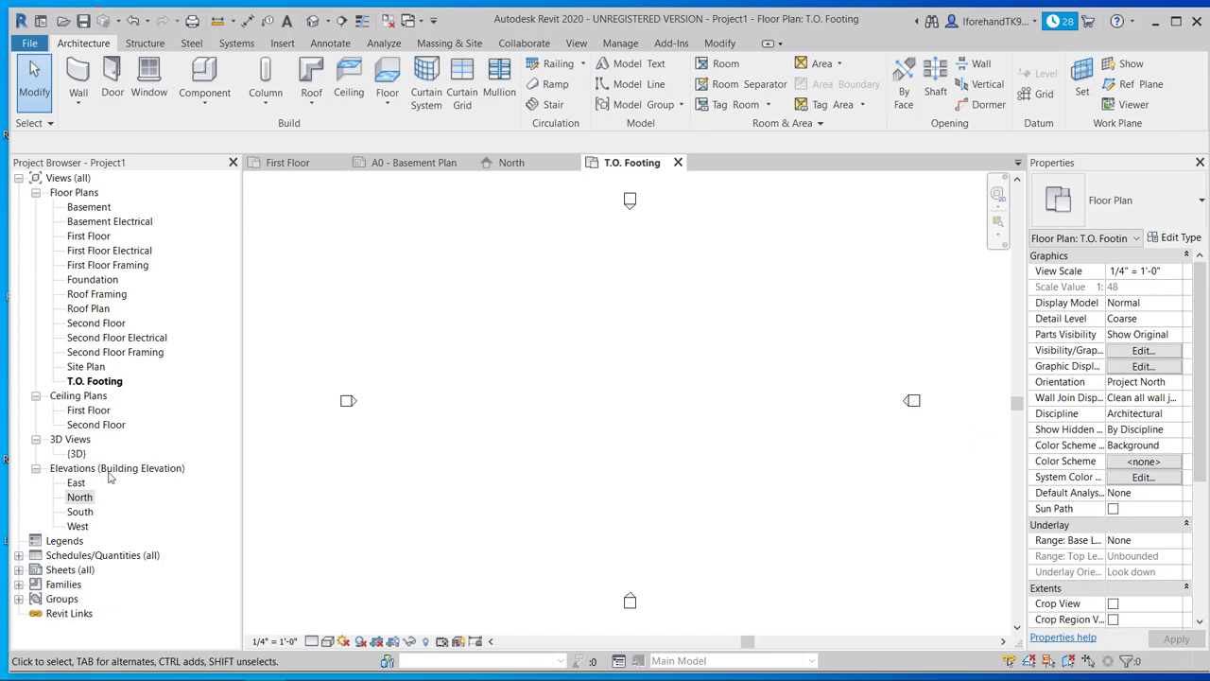
{"action": "double_click", "coordinate": [81, 497]}
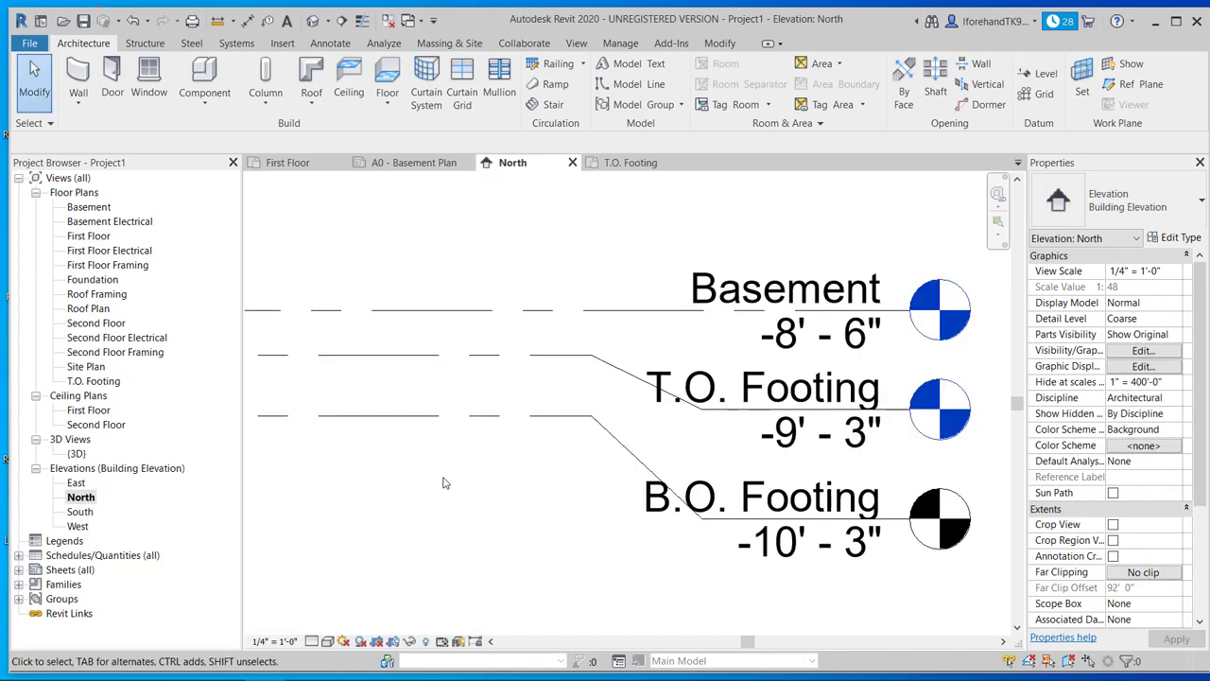
Delete the T.O. Footing floor plan view from the project
{"action": "left_click", "coordinate": [99, 381]}
{"action": "right_click", "coordinate": [100, 381]}
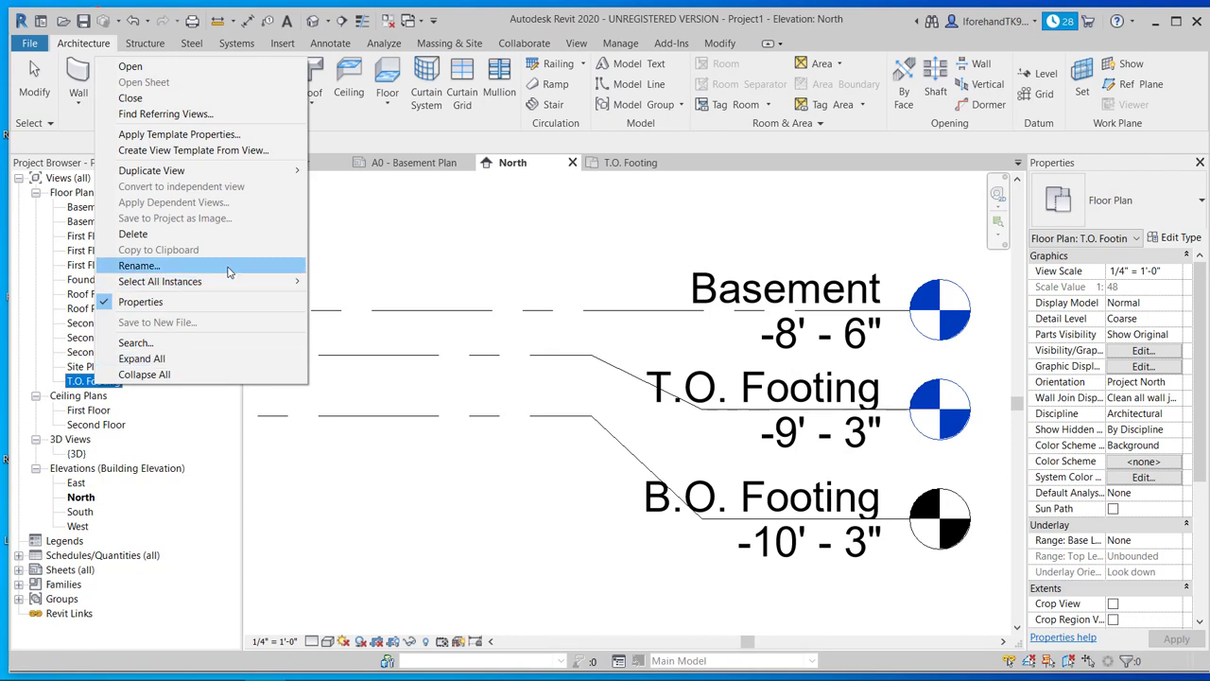
{"action": "left_click", "coordinate": [137, 234]}
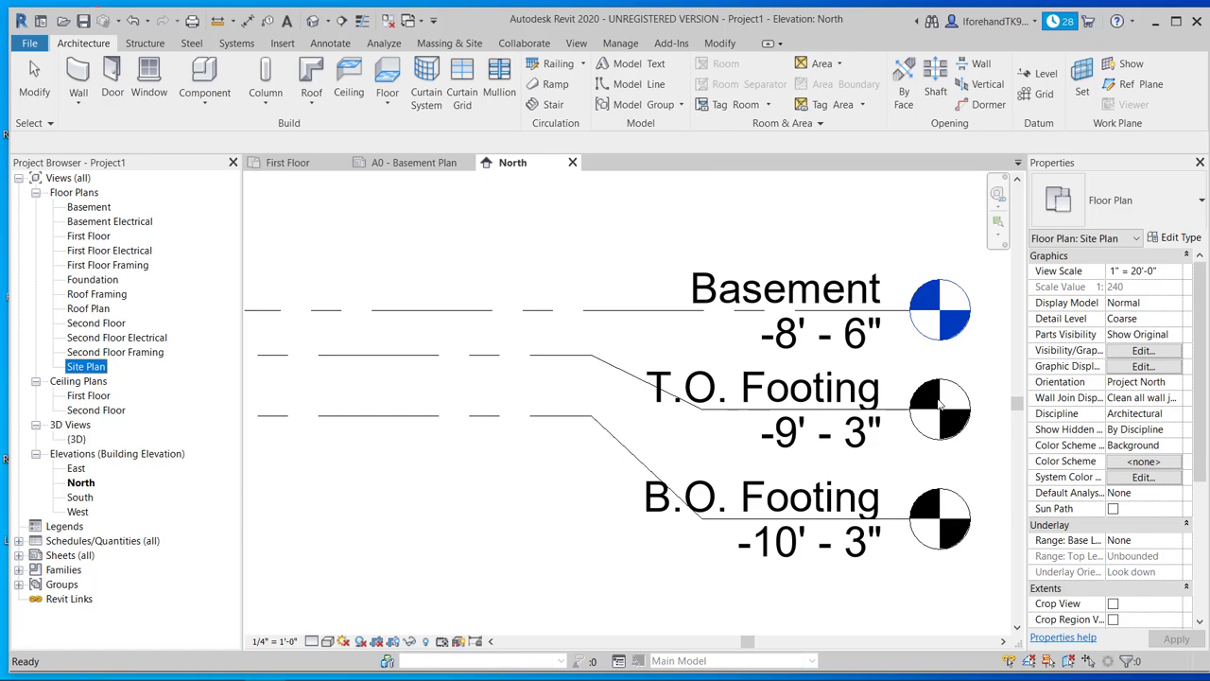
Delete the Foundation, Basement, T.O. Footing and B.O. Footing levels in the North elevation
{"action": "scroll", "coordinate": [941, 404], "scroll_direction": "down", "scroll_amount": 5}
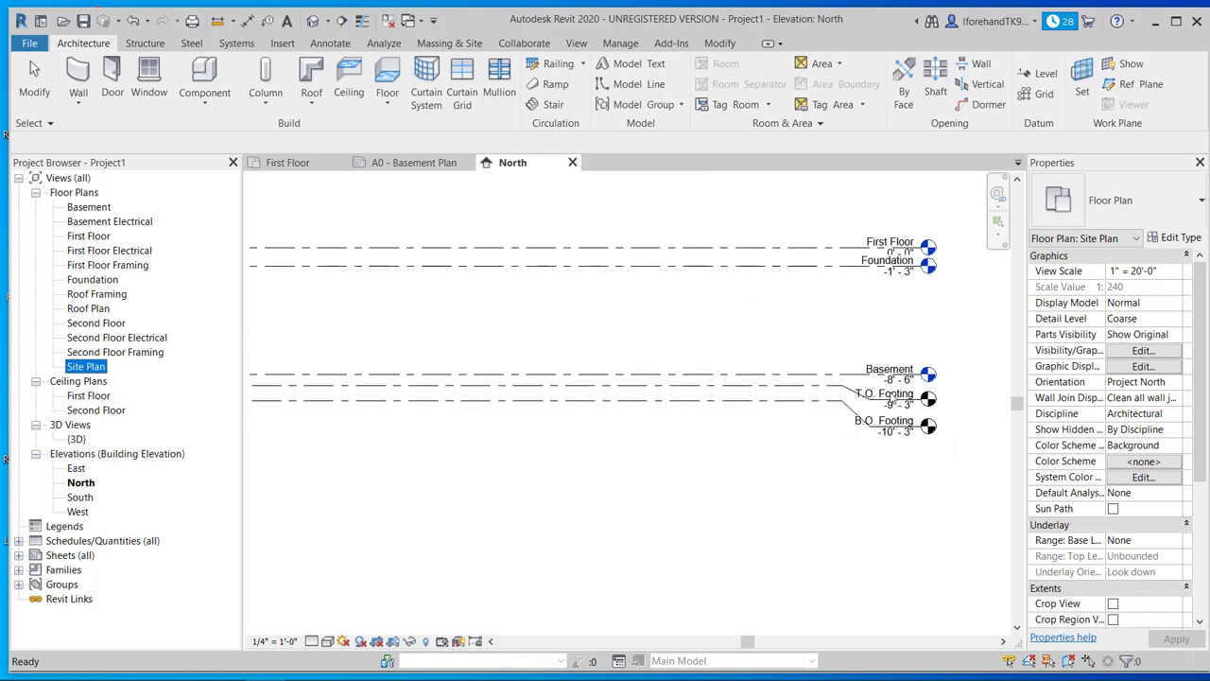
{"action": "right_click", "coordinate": [646, 349]}
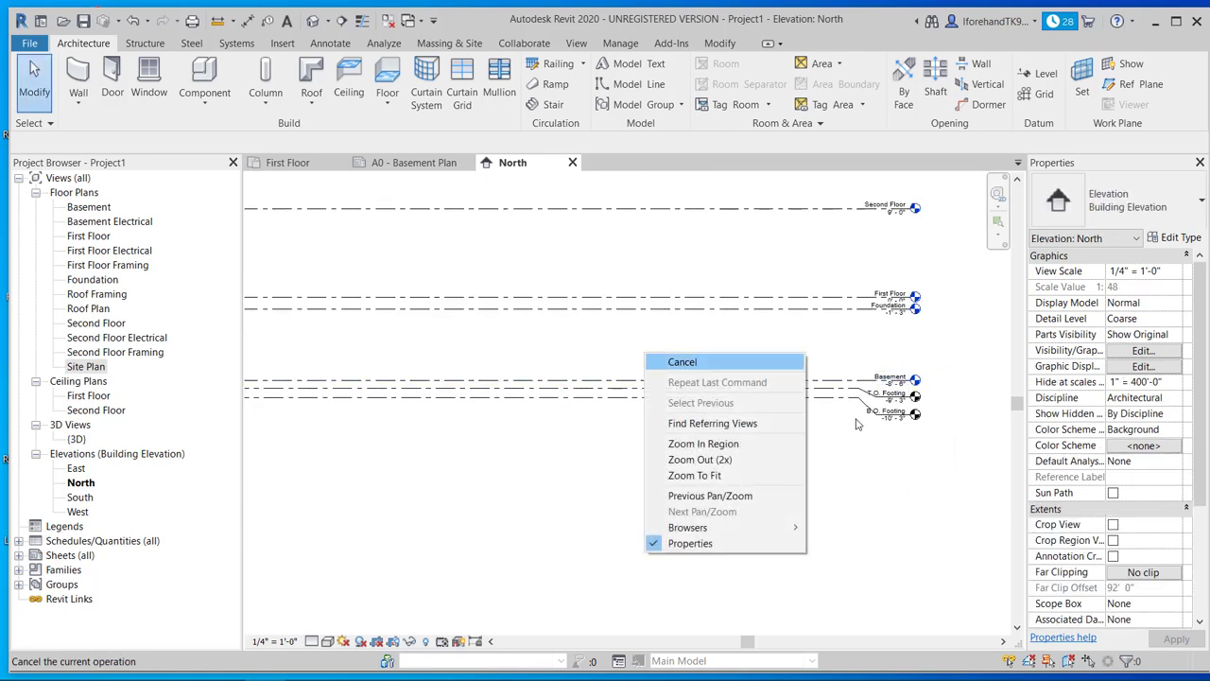
{"action": "left_click", "coordinate": [676, 363]}
{"action": "left_click_drag", "start_coordinate": [960, 465], "coordinate": [910, 348]}
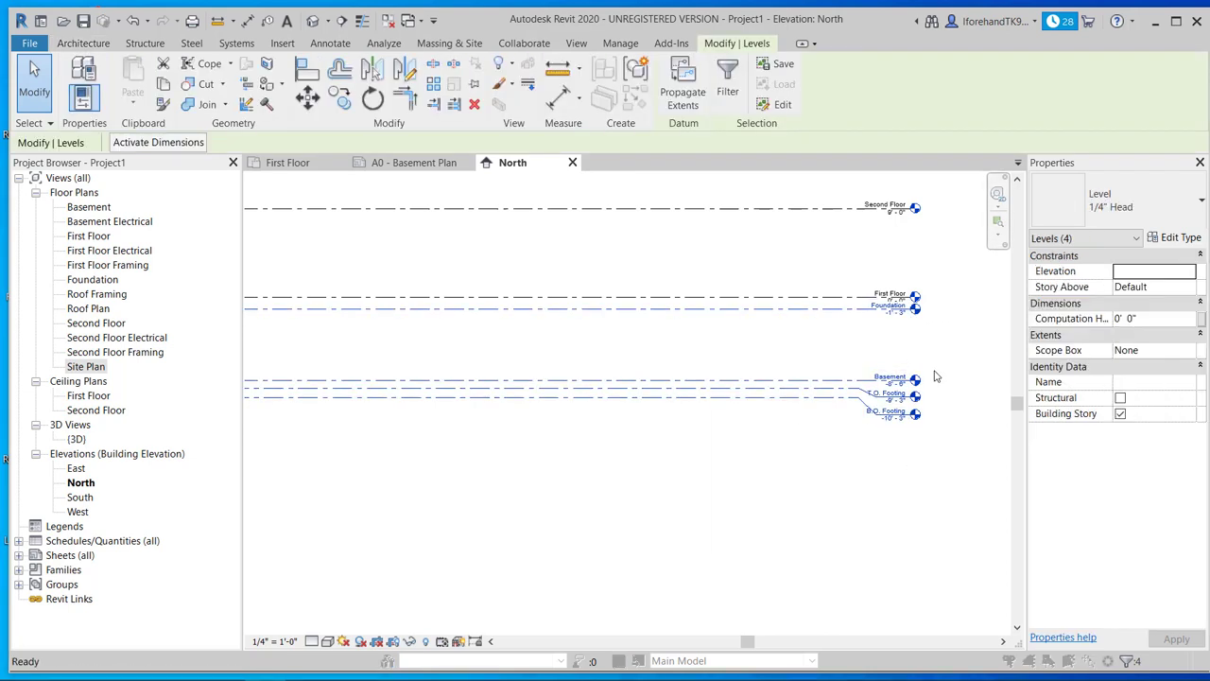
{"action": "key", "text": "Delete"}
{"action": "left_click", "coordinate": [666, 403]}
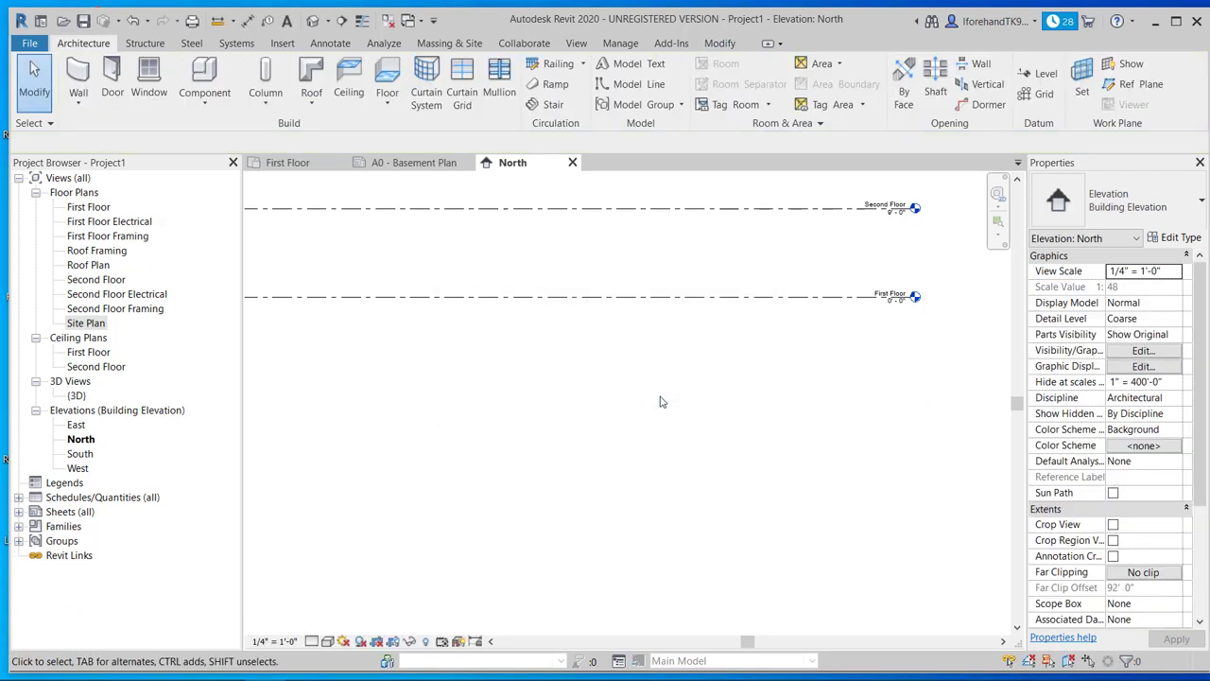
Review the First Floor, Second Floor and Roof levels, and look through the list of sheets before collapsing it again
{"action": "scroll", "coordinate": [634, 405], "scroll_direction": "down", "scroll_amount": 2}
{"action": "middle_click_drag", "start_coordinate": [630, 400], "coordinate": [797, 514]}
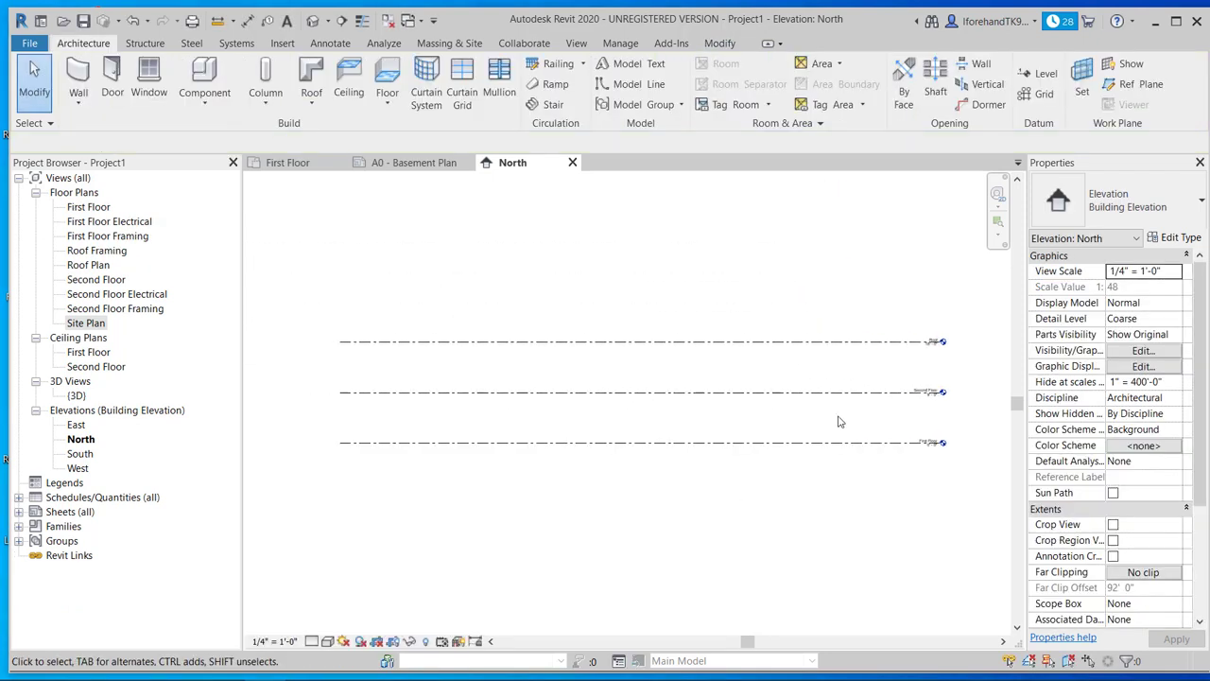
{"action": "scroll", "coordinate": [839, 417], "scroll_direction": "up", "scroll_amount": 2}
{"action": "middle_click_drag", "start_coordinate": [885, 453], "coordinate": [752, 459]}
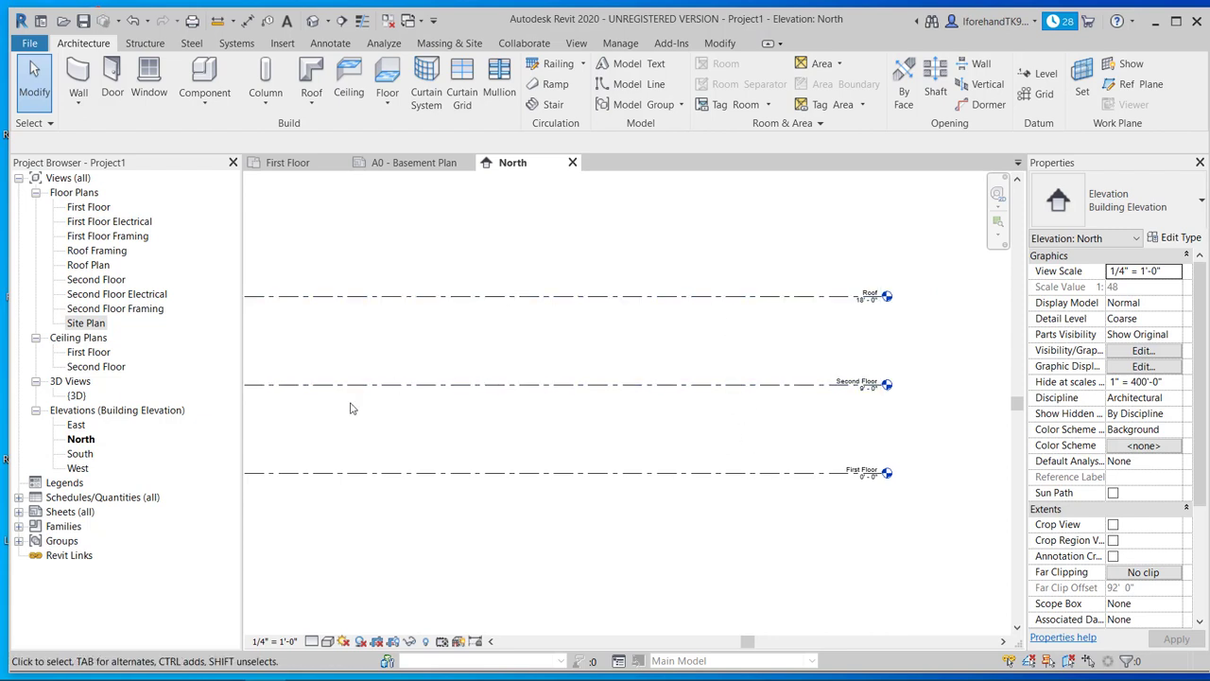
{"action": "left_click", "coordinate": [19, 512]}
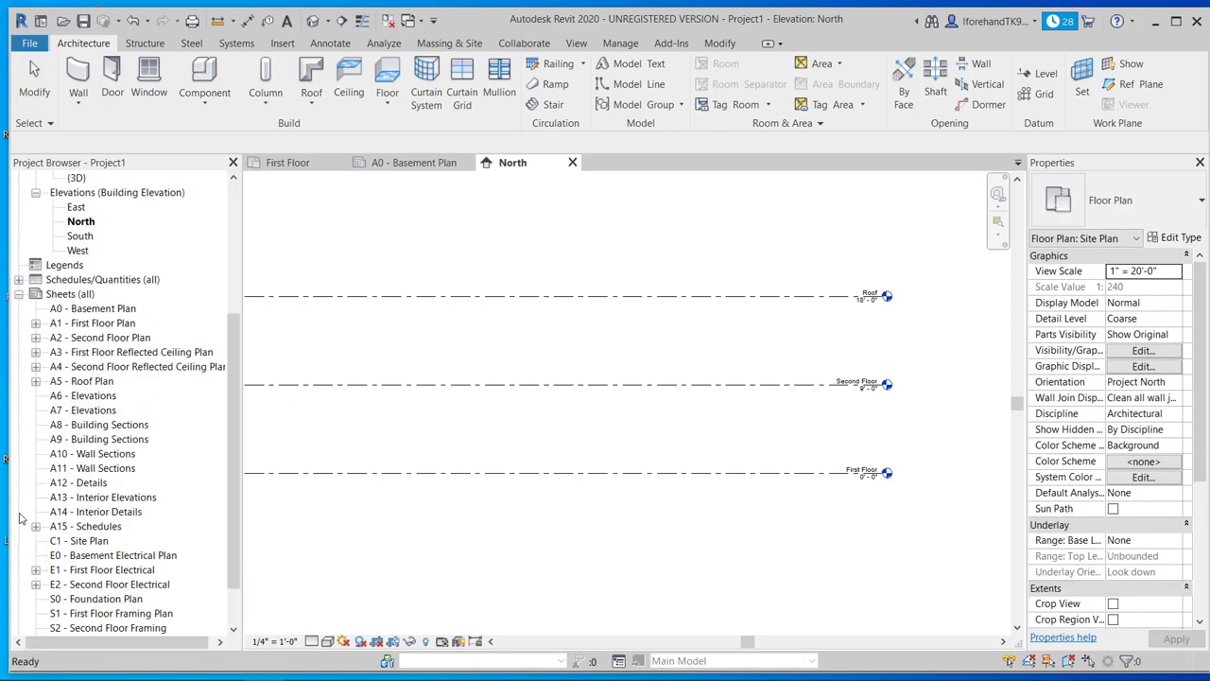
{"action": "scroll", "coordinate": [123, 402], "scroll_direction": "down", "scroll_amount": 1}
{"action": "scroll", "coordinate": [123, 402], "scroll_direction": "down", "scroll_amount": 1}
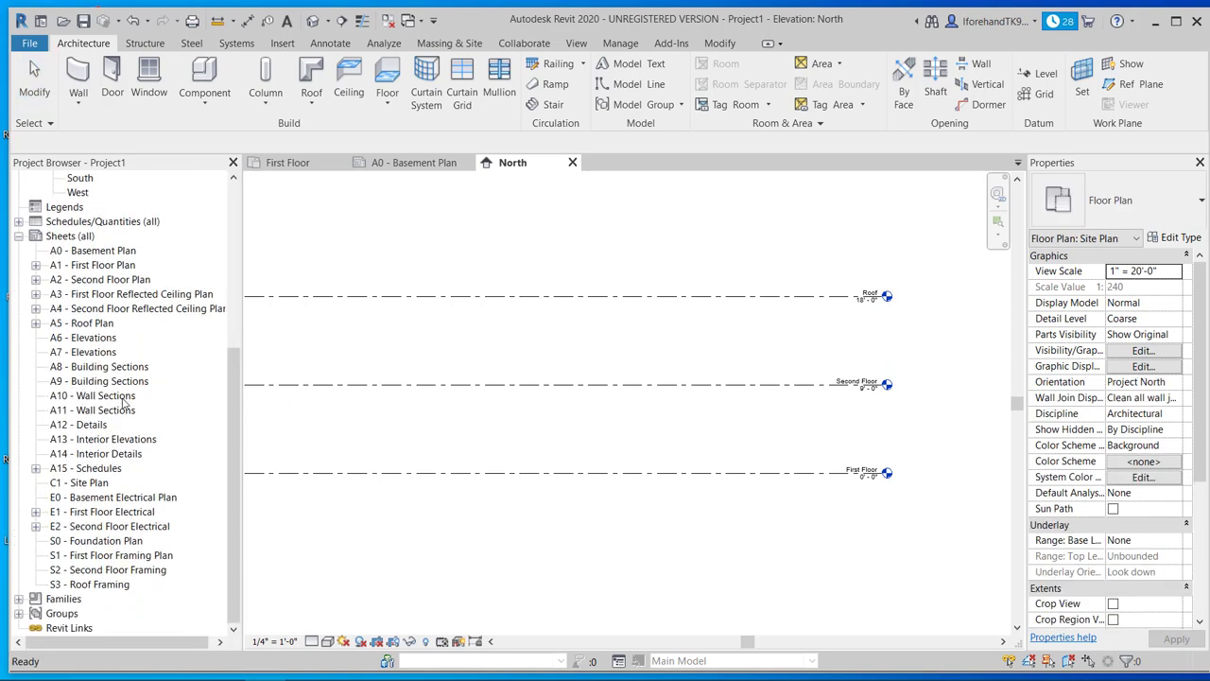
{"action": "scroll", "coordinate": [95, 378], "scroll_direction": "up", "scroll_amount": 3}
{"action": "left_click", "coordinate": [19, 294]}
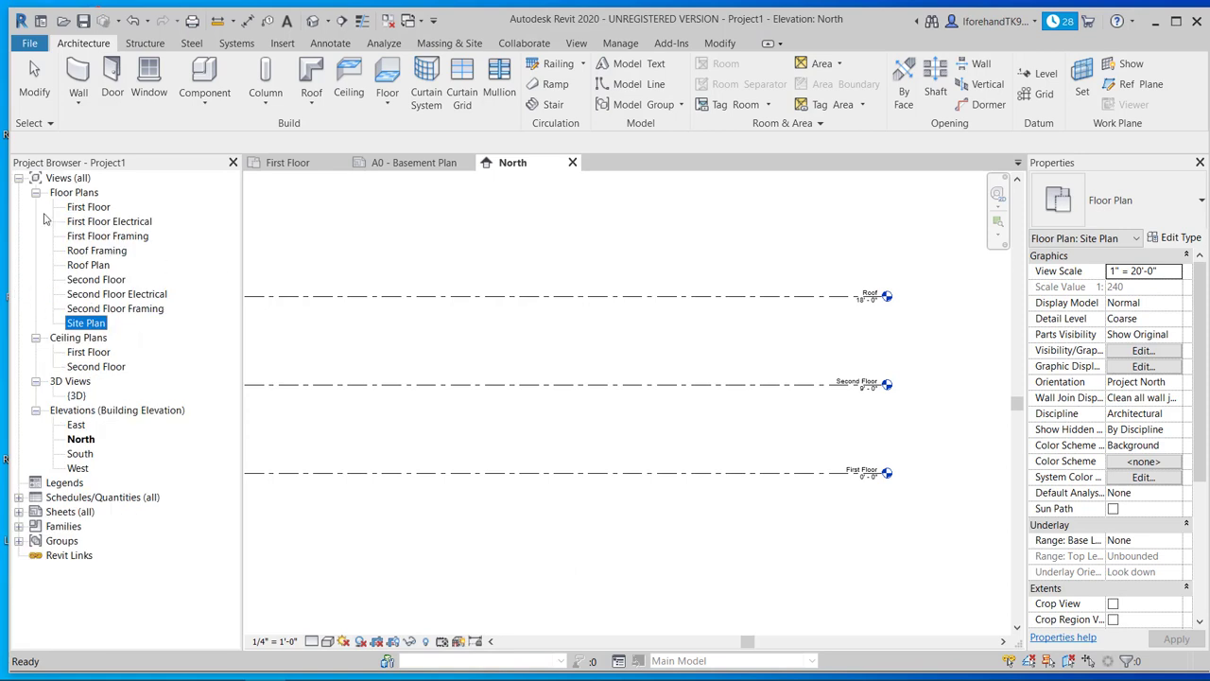
Open the First Floor plan and draw a 40' x 40' rectangle of Generic - 6" walls between the elevation markers
{"action": "double_click", "coordinate": [83, 211]}
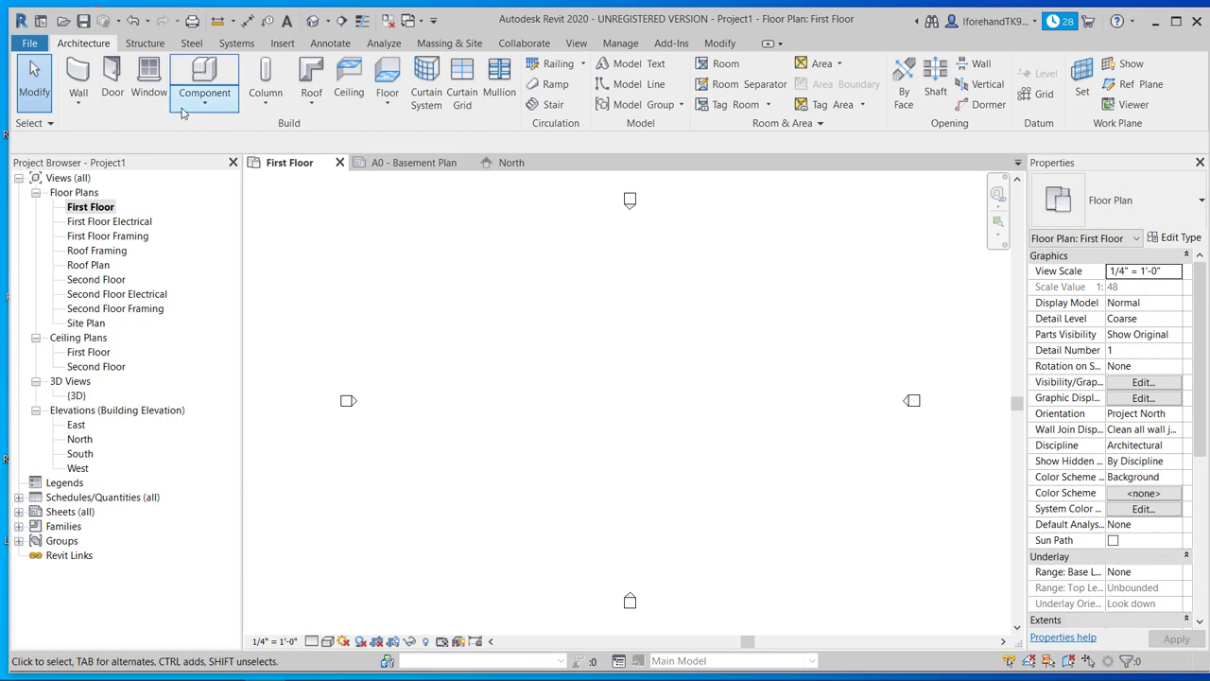
{"action": "left_click", "coordinate": [81, 85]}
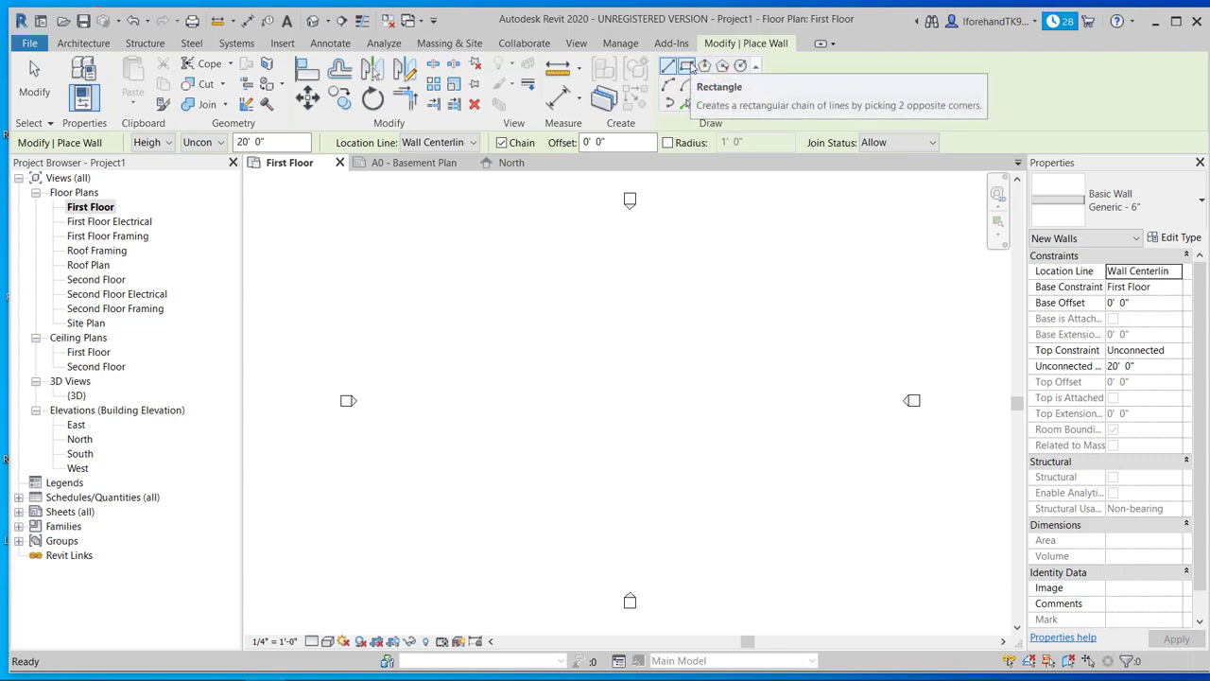
{"action": "left_click", "coordinate": [688, 66]}
{"action": "left_click", "coordinate": [539, 313]}
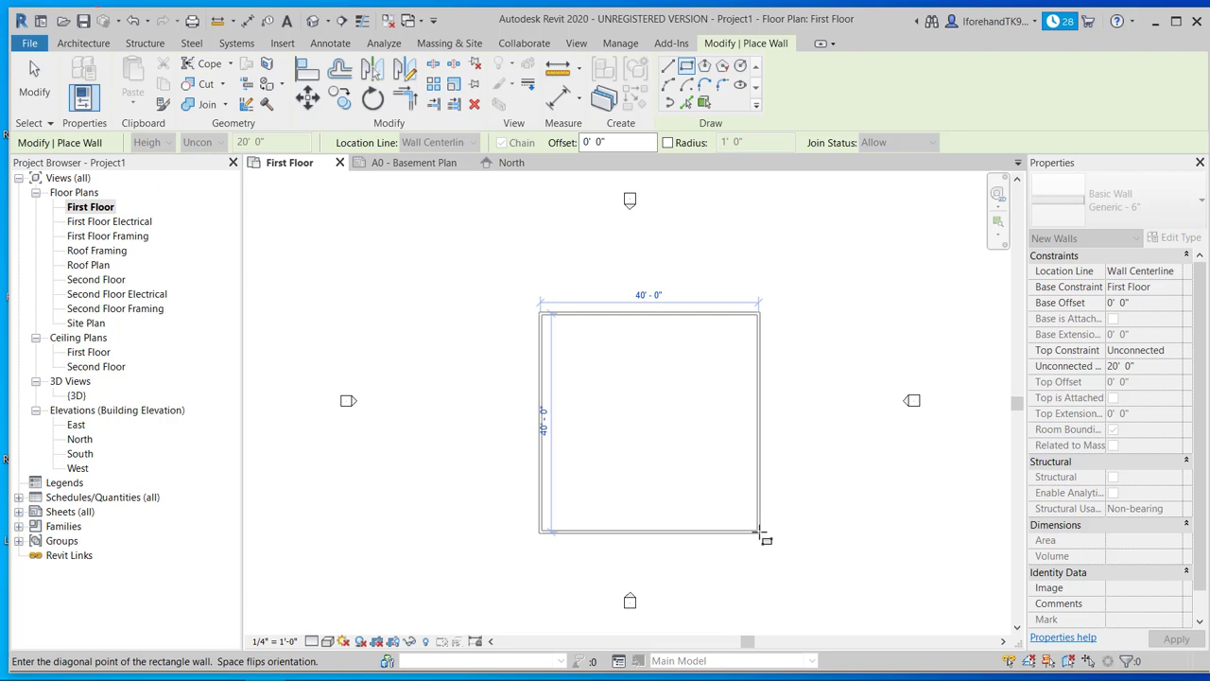
{"action": "left_click", "coordinate": [759, 533]}
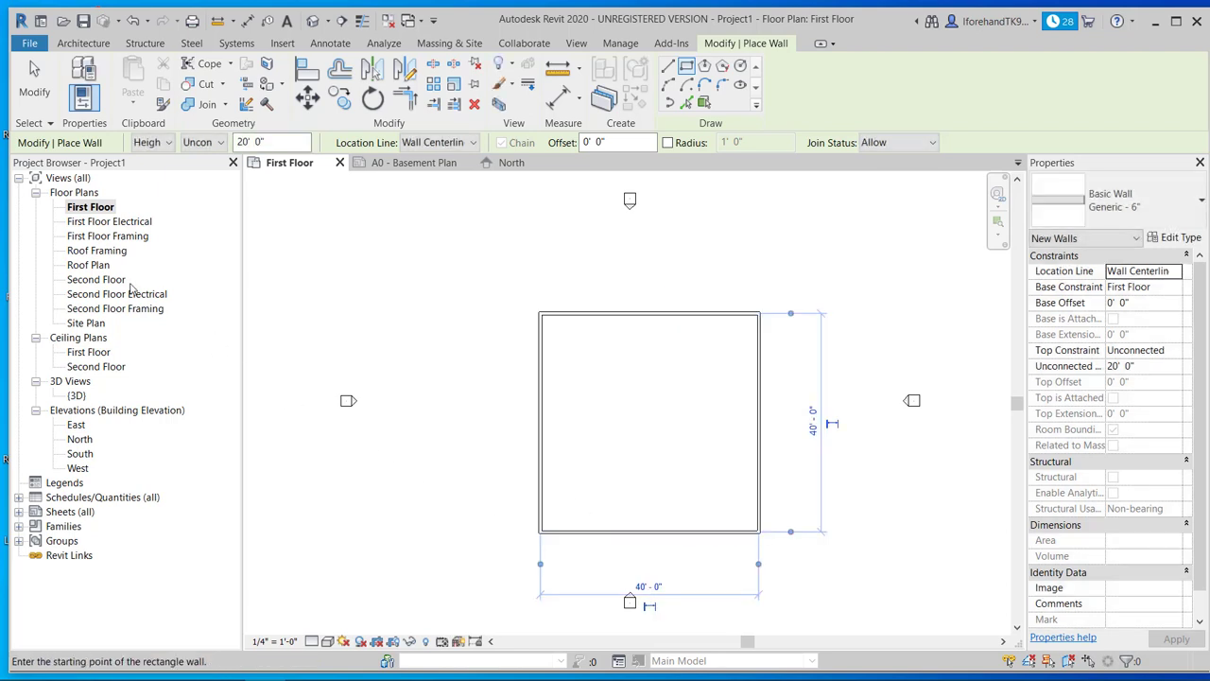
Delete the First Floor Electrical, First Floor Framing and Roof Framing floor plan views
{"action": "left_click", "coordinate": [95, 222]}
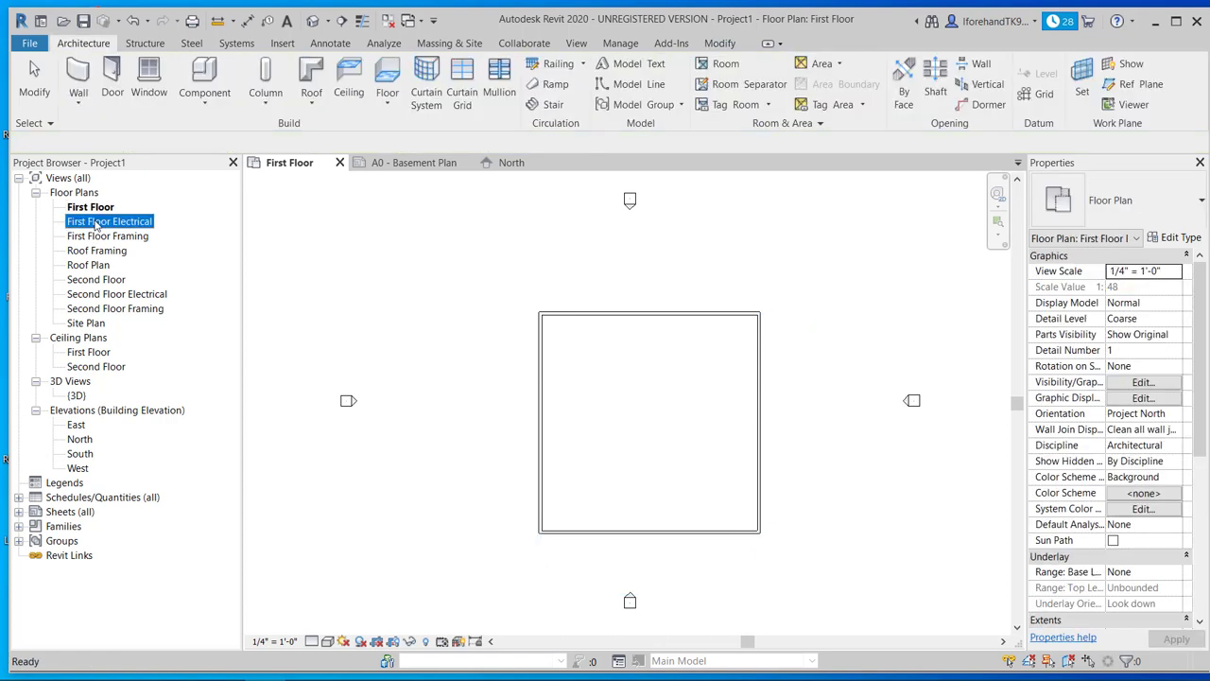
{"action": "left_click", "coordinate": [98, 235], "text": "ctrl"}
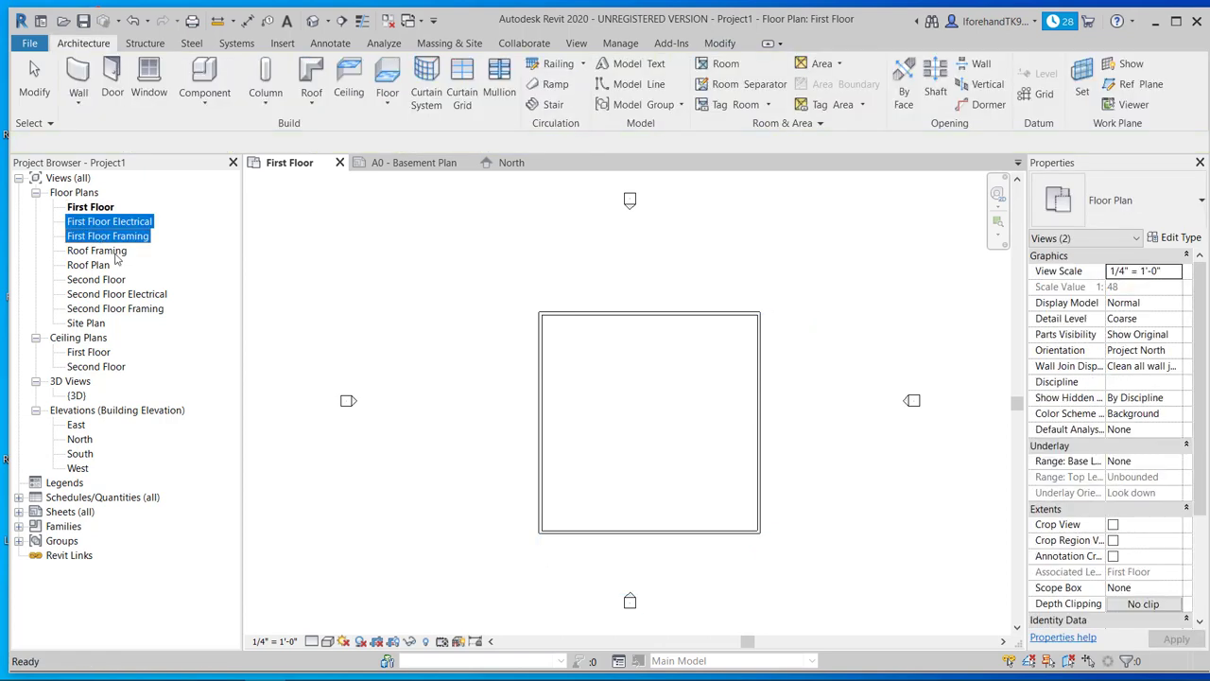
{"action": "left_click", "coordinate": [111, 251], "text": "ctrl"}
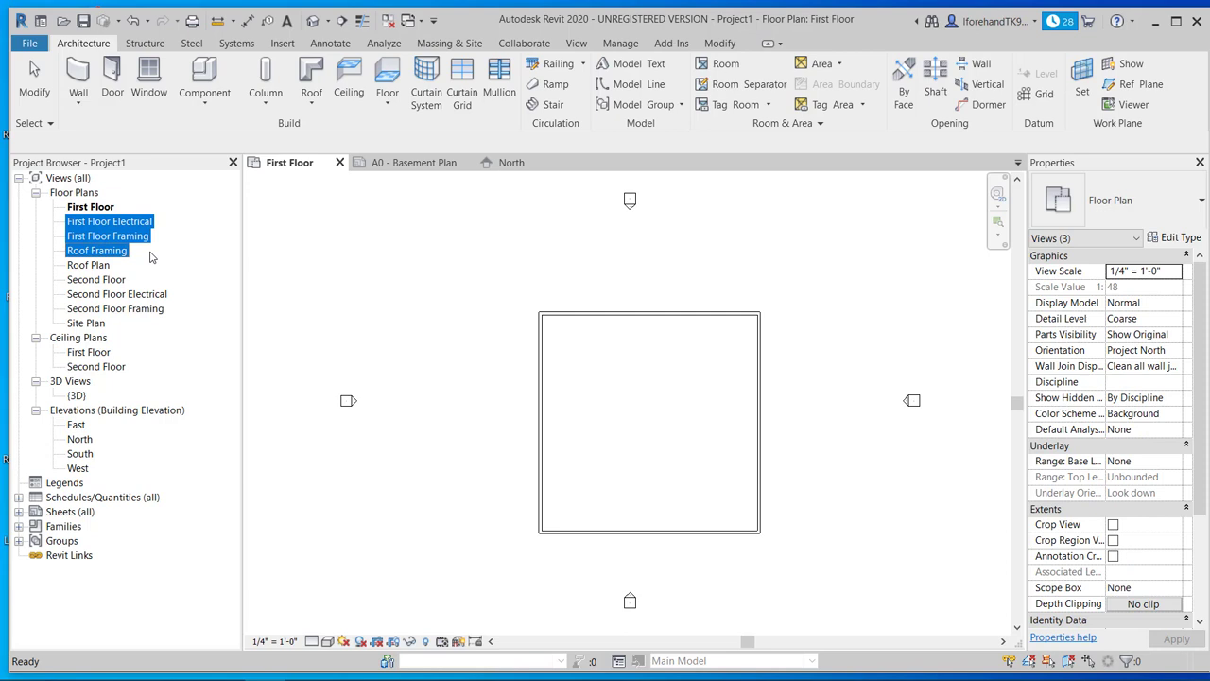
{"action": "key", "text": "Delete"}
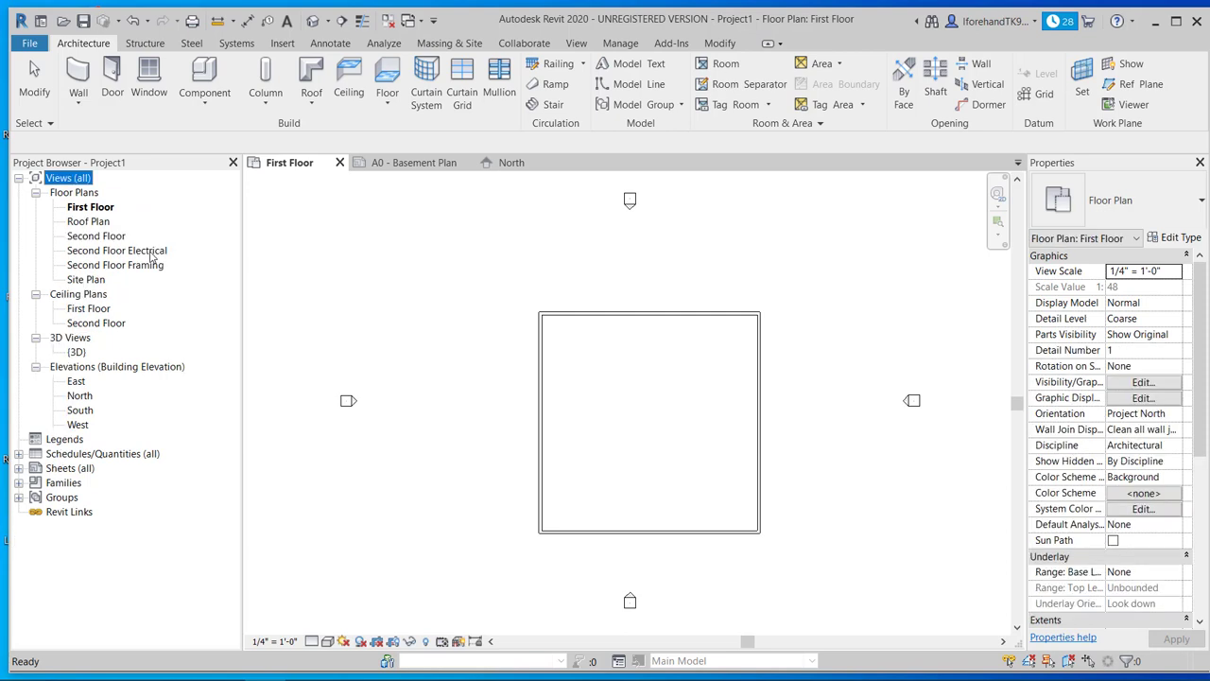
Delete the Second Floor Electrical, Second Floor Framing and Site Plan floor plan views
{"action": "left_click", "coordinate": [115, 251]}
{"action": "left_click", "coordinate": [101, 270], "text": "ctrl"}
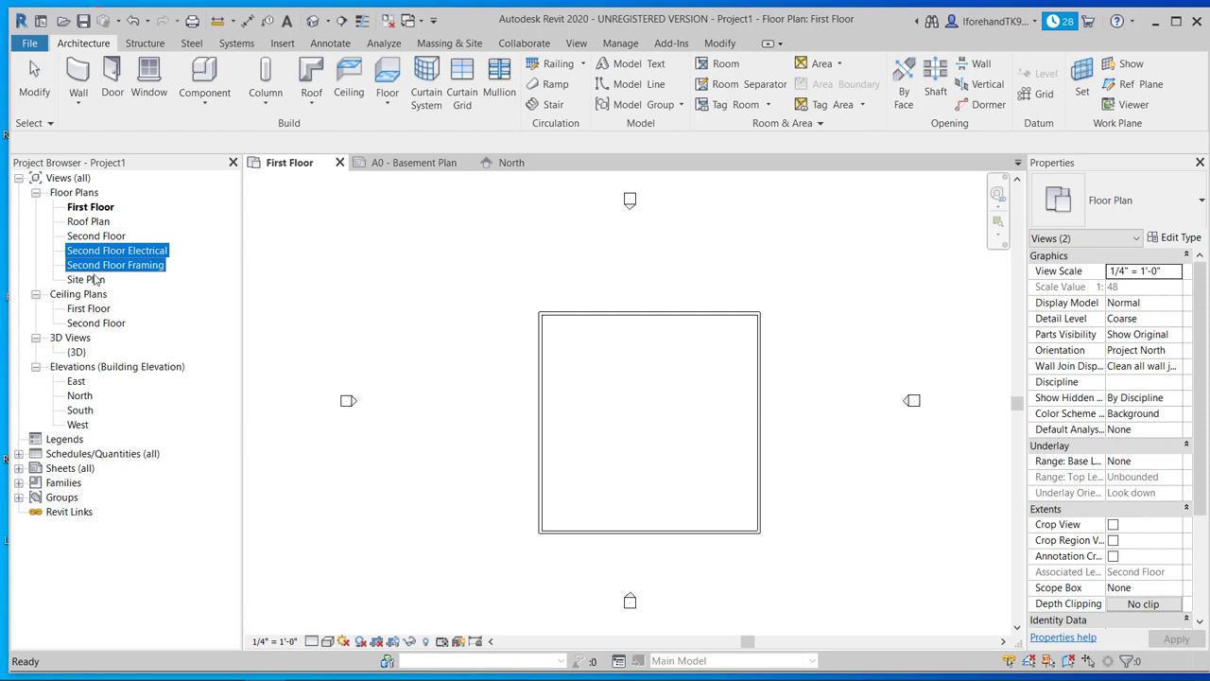
{"action": "left_click", "coordinate": [95, 280], "text": "ctrl"}
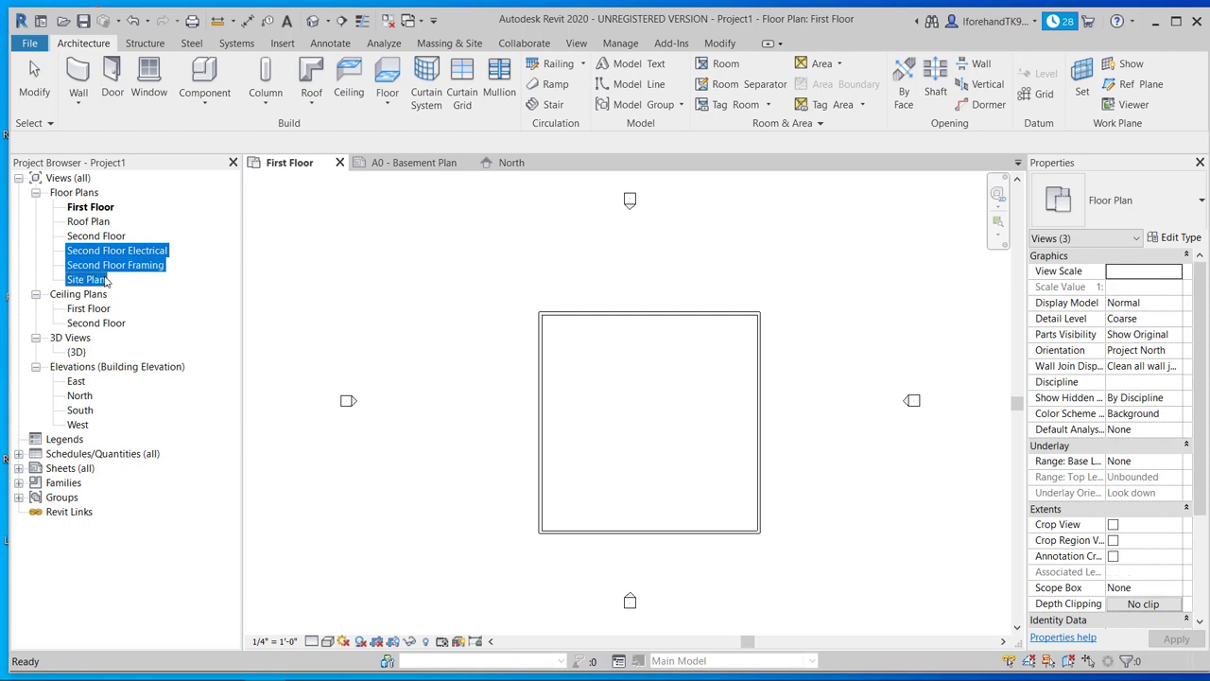
{"action": "key", "text": "Delete"}
{"action": "left_click", "coordinate": [96, 219]}
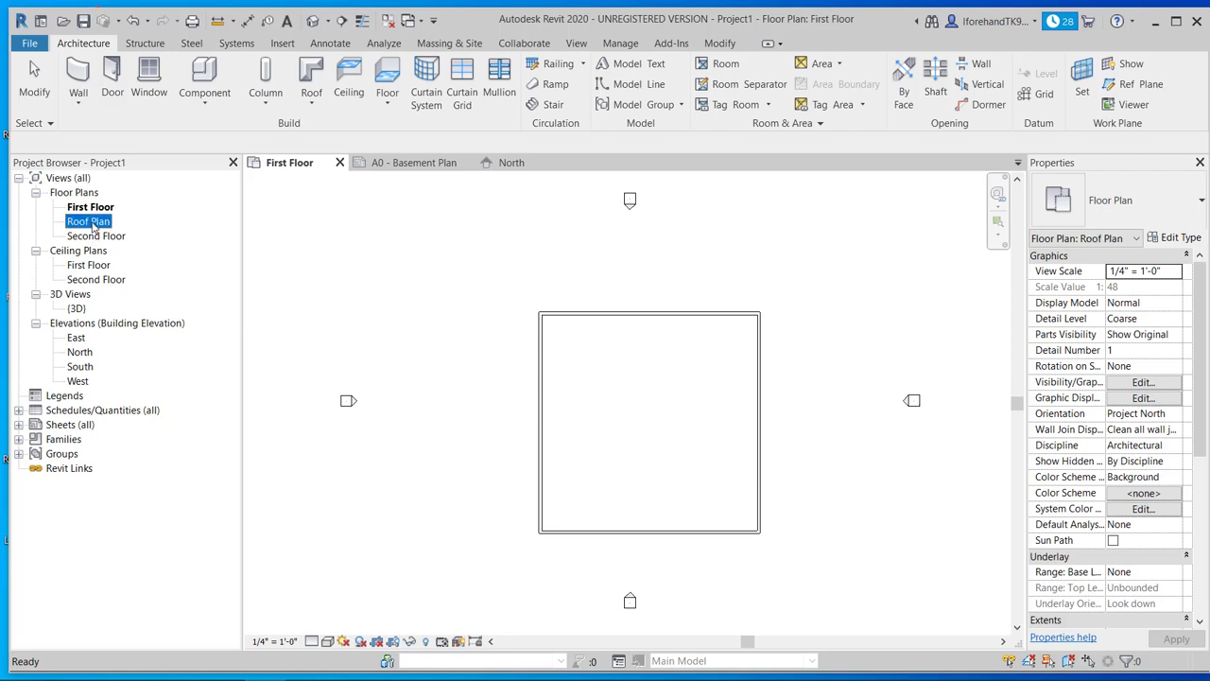
{"action": "left_click", "coordinate": [94, 208]}
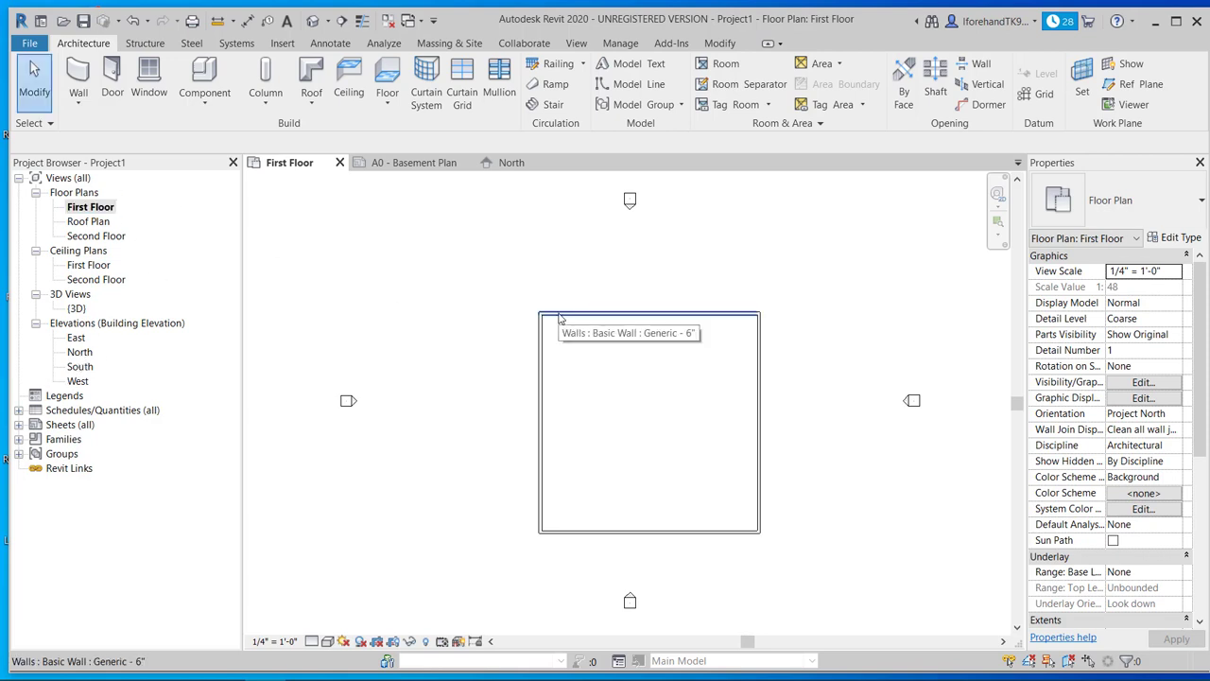
Open the default 3D view and select all four walls together to review their constraints, clearing the selection again
{"action": "left_click", "coordinate": [312, 20]}
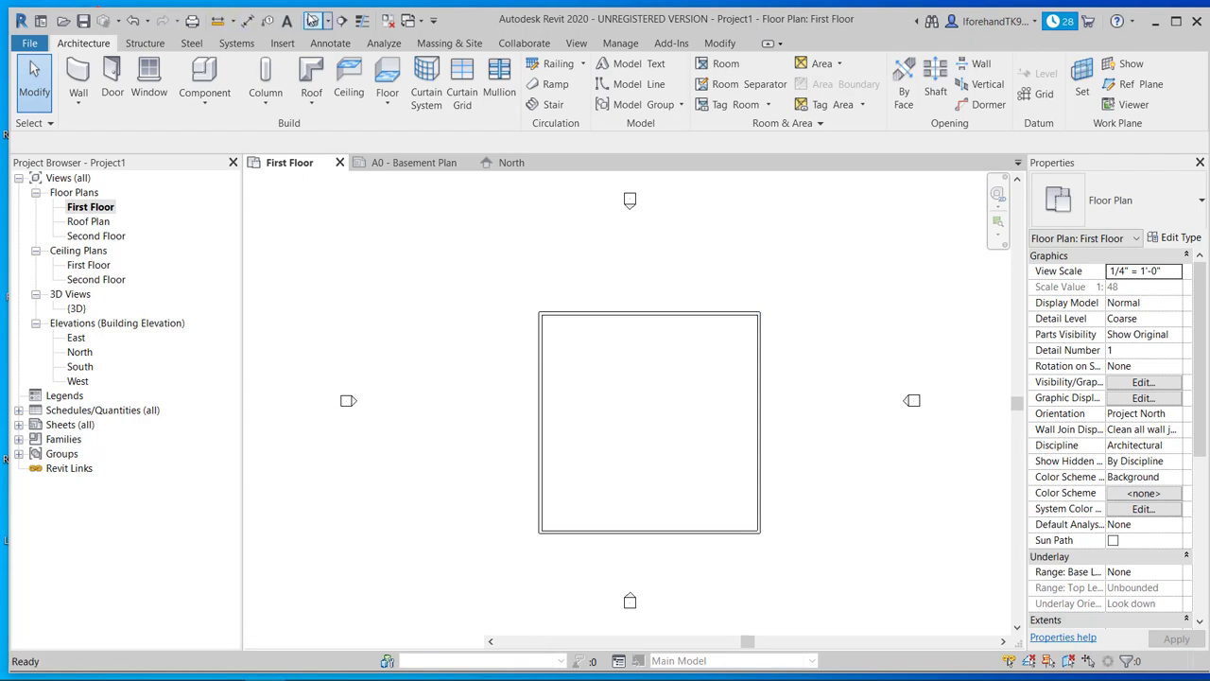
{"action": "left_click", "coordinate": [561, 401]}
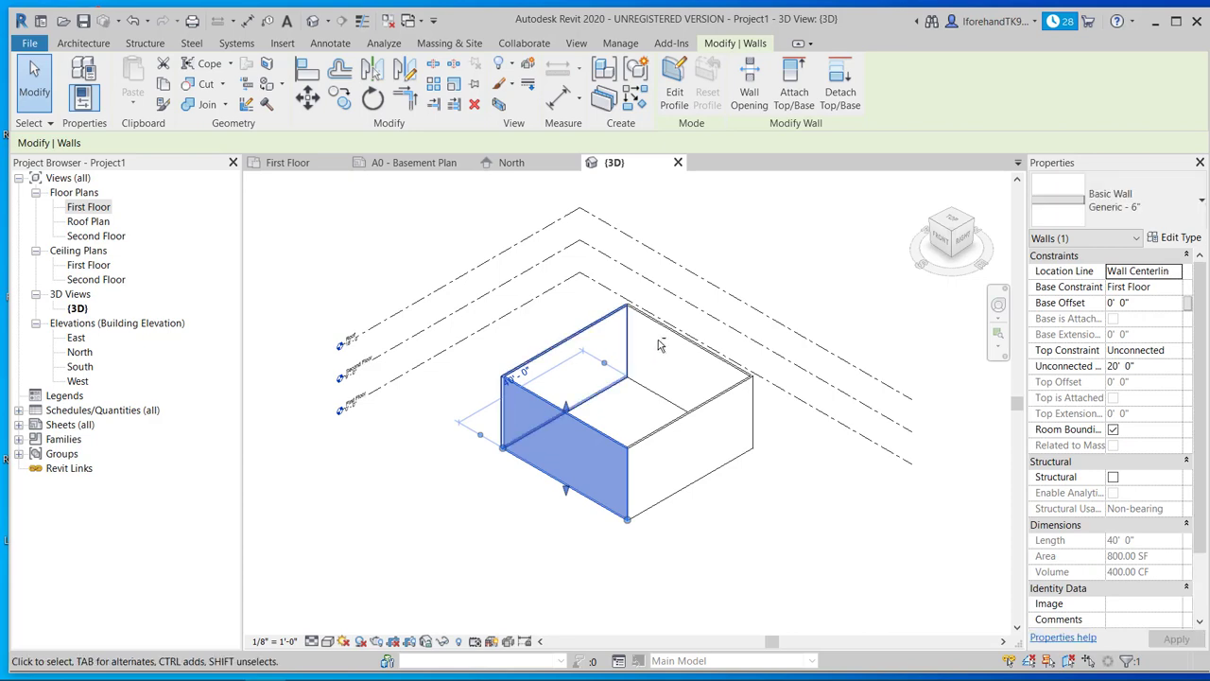
{"action": "left_click", "coordinate": [748, 530]}
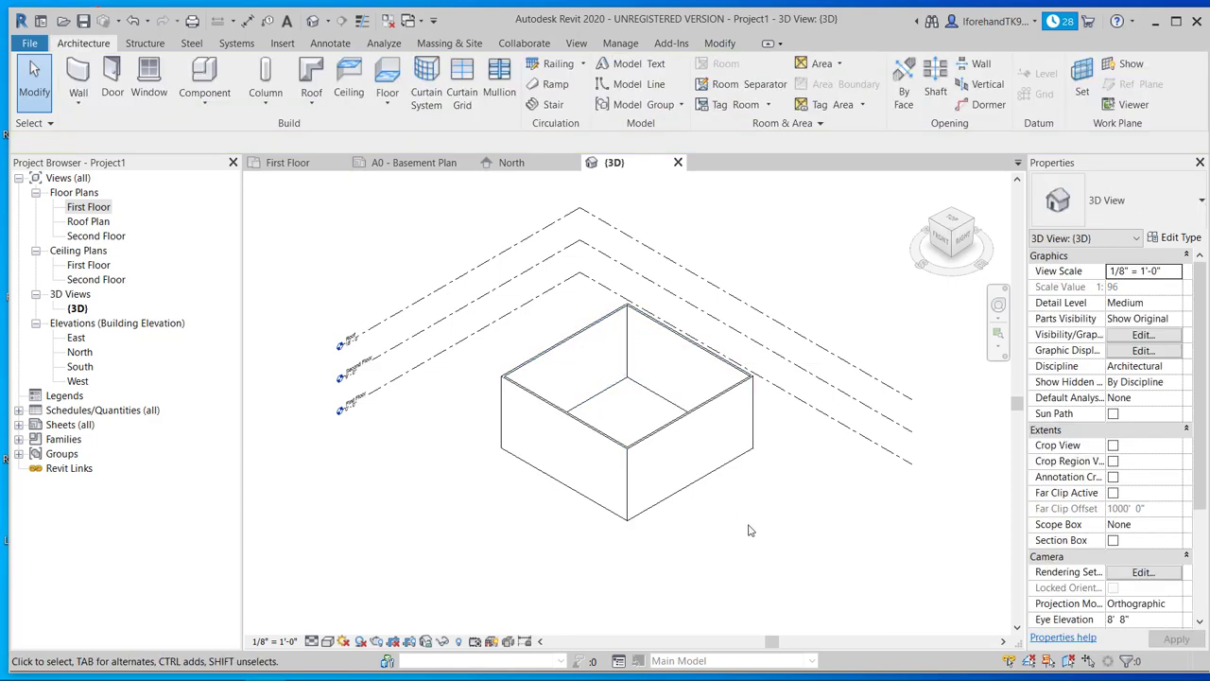
{"action": "left_click", "coordinate": [681, 446]}
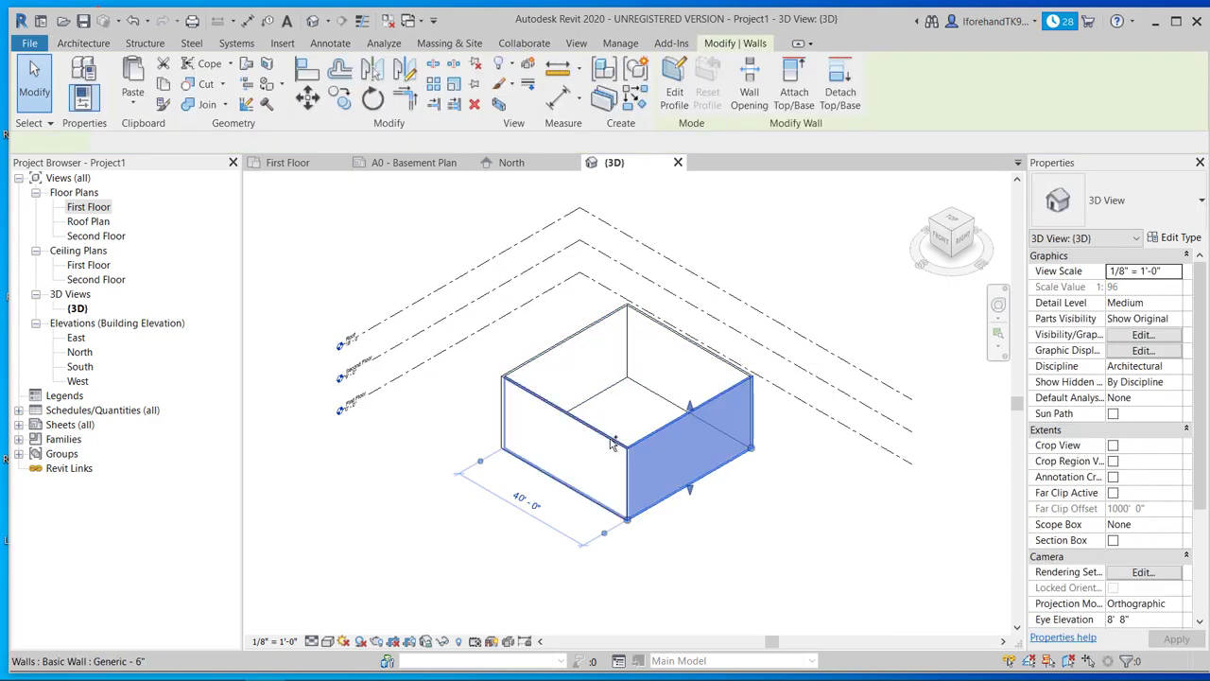
{"action": "left_click", "coordinate": [561, 356], "text": "ctrl"}
{"action": "left_click", "coordinate": [563, 353], "text": "ctrl"}
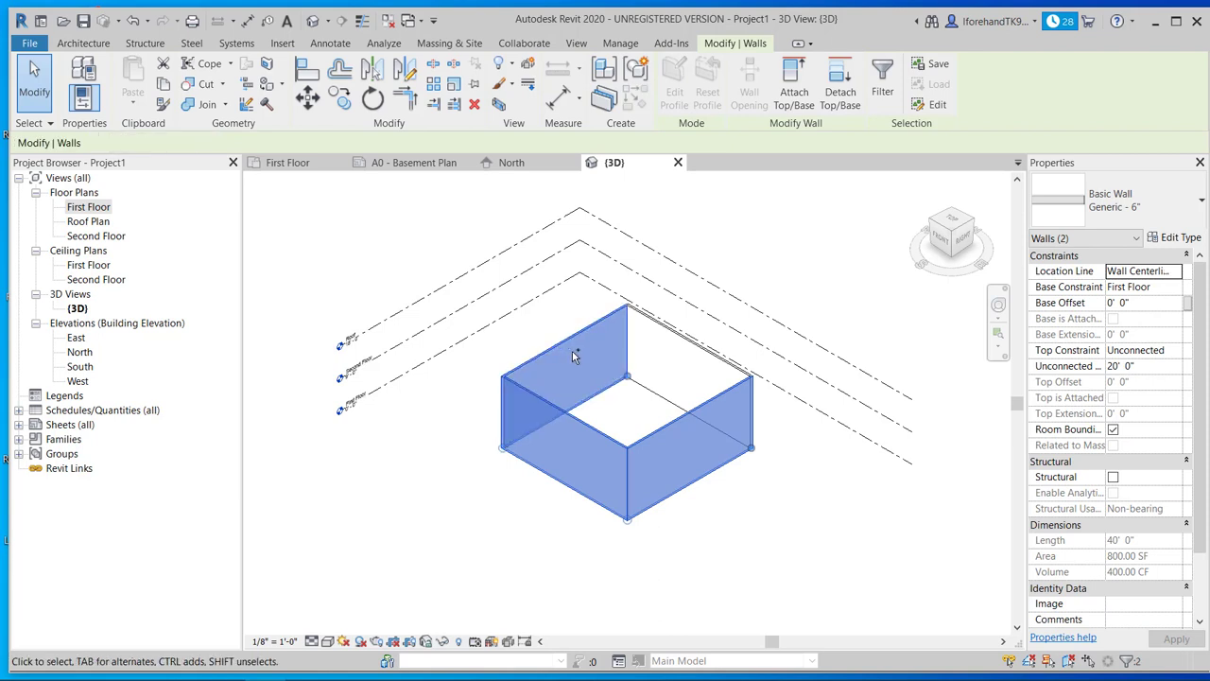
{"action": "left_click", "coordinate": [682, 342], "text": "ctrl"}
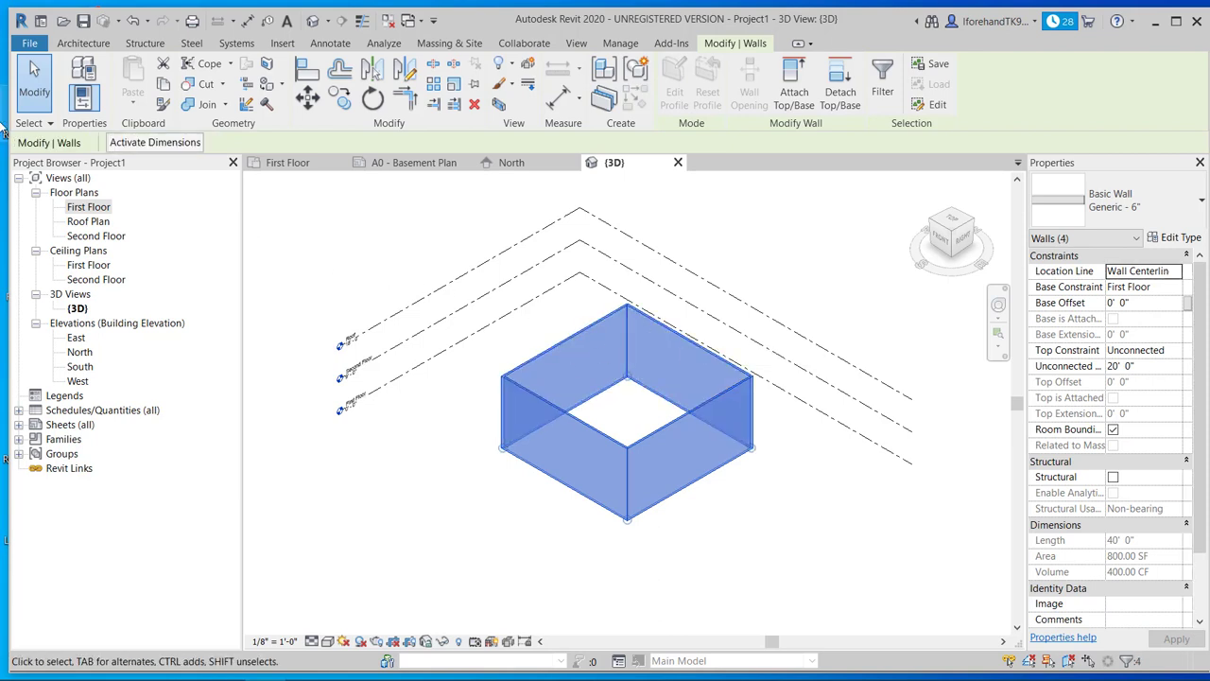
{"action": "left_click", "coordinate": [563, 582]}
Set the Top Constraint of the front wall and the left wall to Up to level: Roof
{"action": "left_click", "coordinate": [559, 421]}
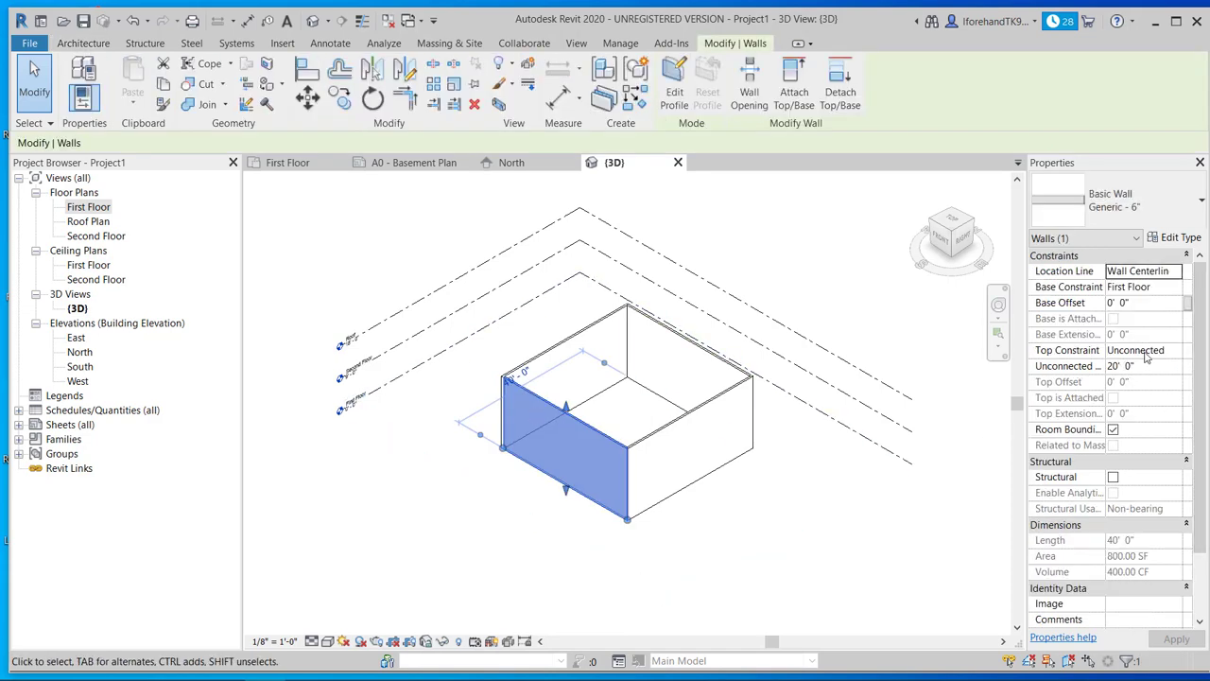
{"action": "left_click", "coordinate": [1178, 355]}
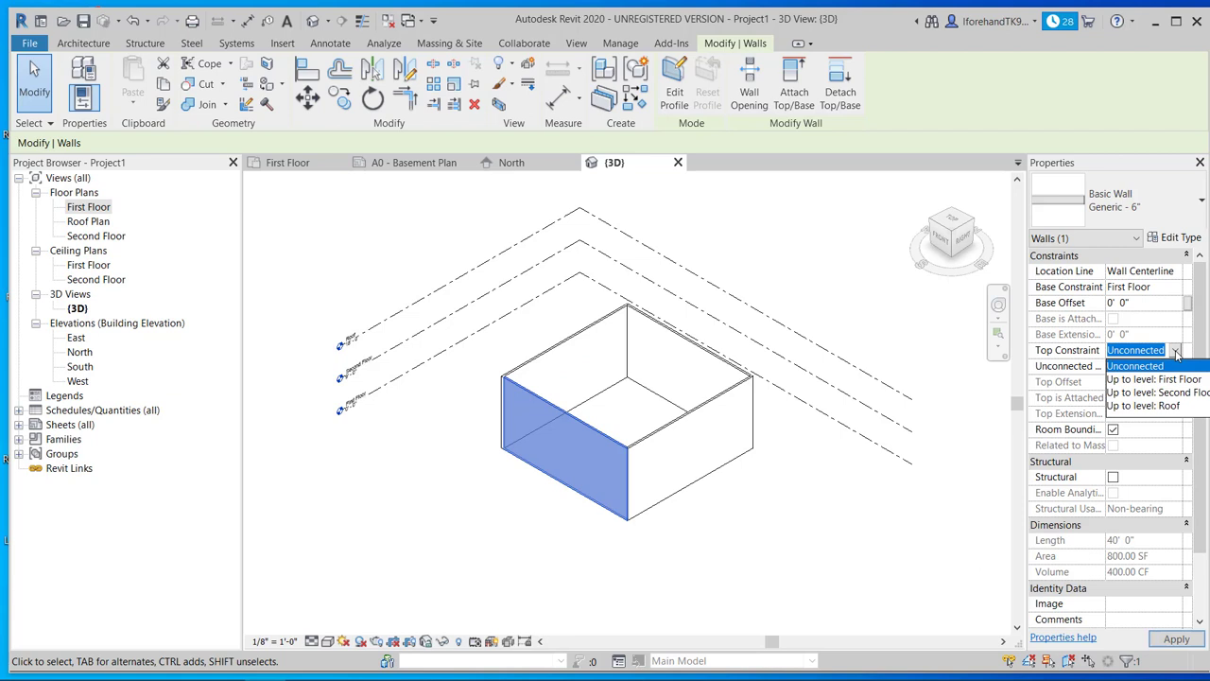
{"action": "left_click", "coordinate": [1169, 405]}
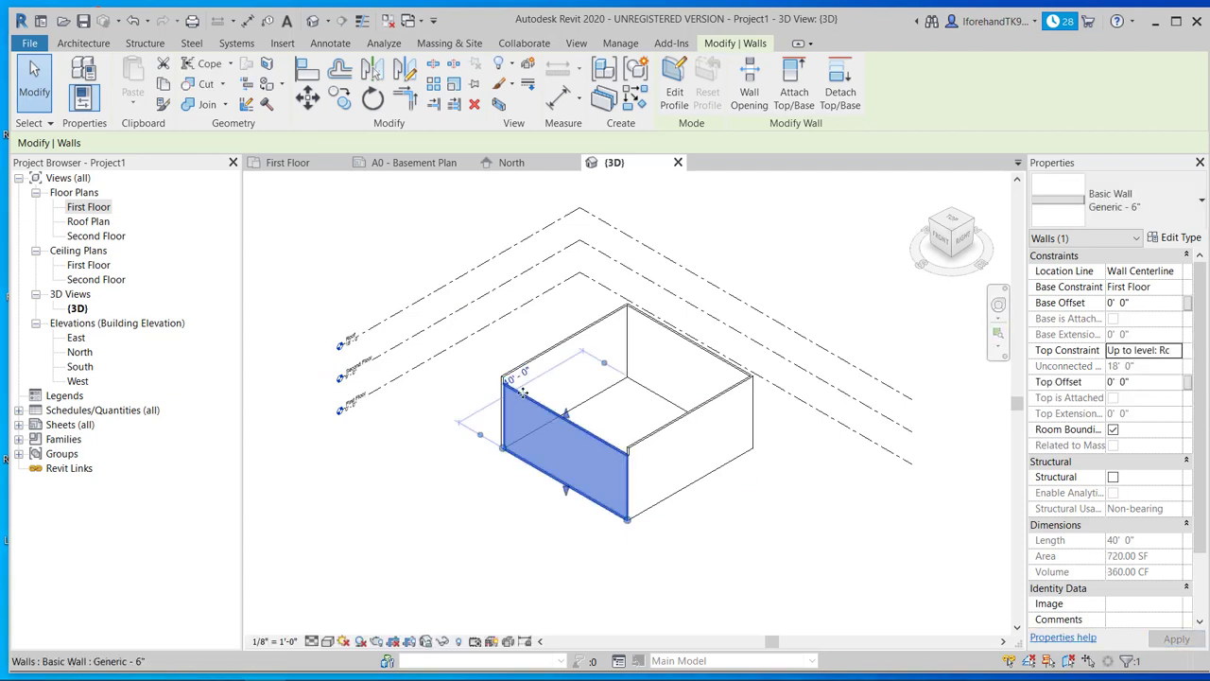
{"action": "left_click", "coordinate": [562, 342]}
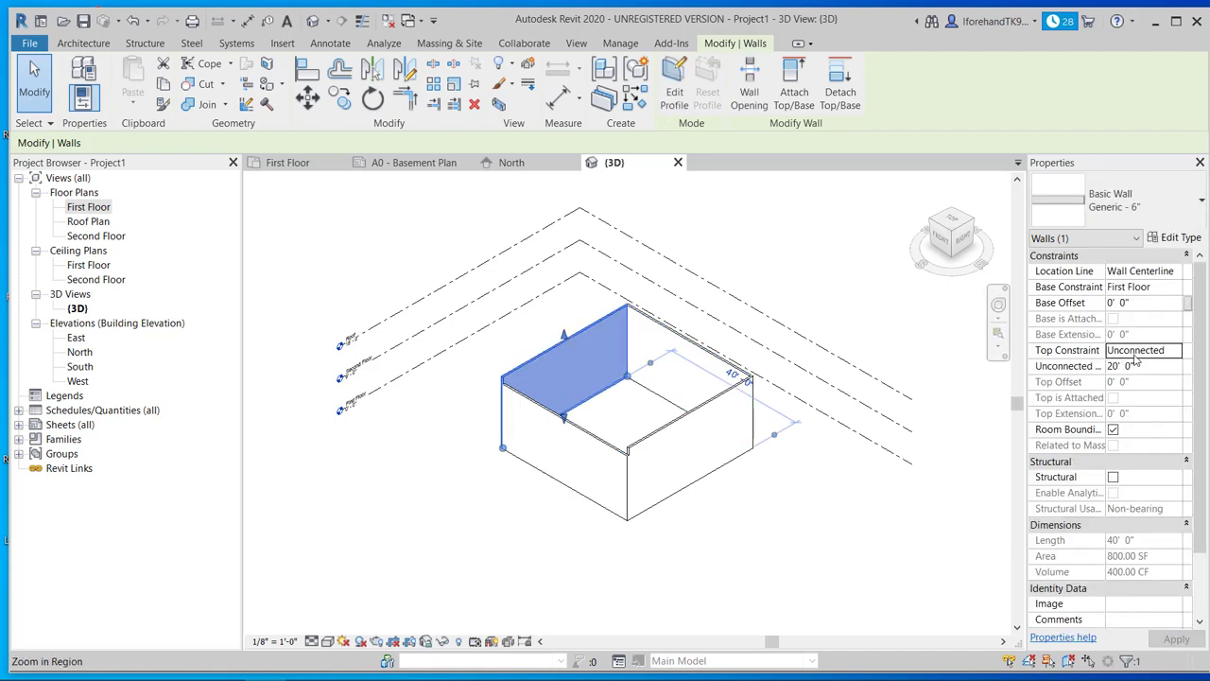
{"action": "left_click", "coordinate": [1176, 352]}
{"action": "left_click", "coordinate": [1175, 350]}
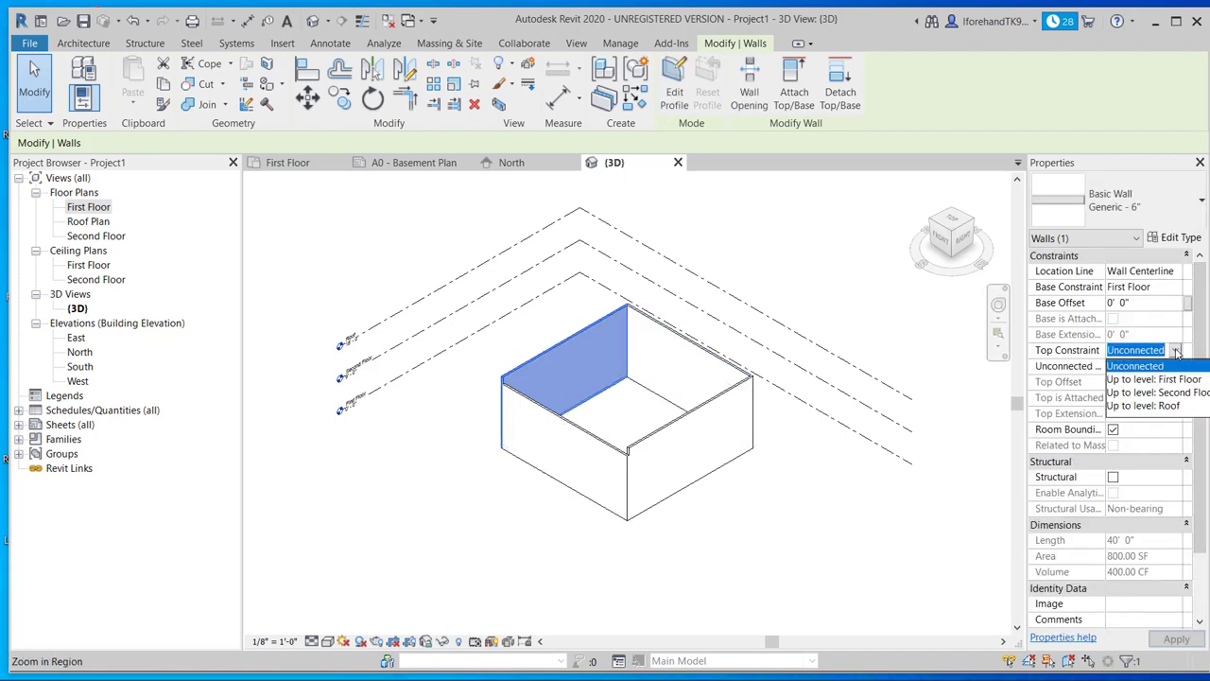
{"action": "left_click", "coordinate": [1168, 406]}
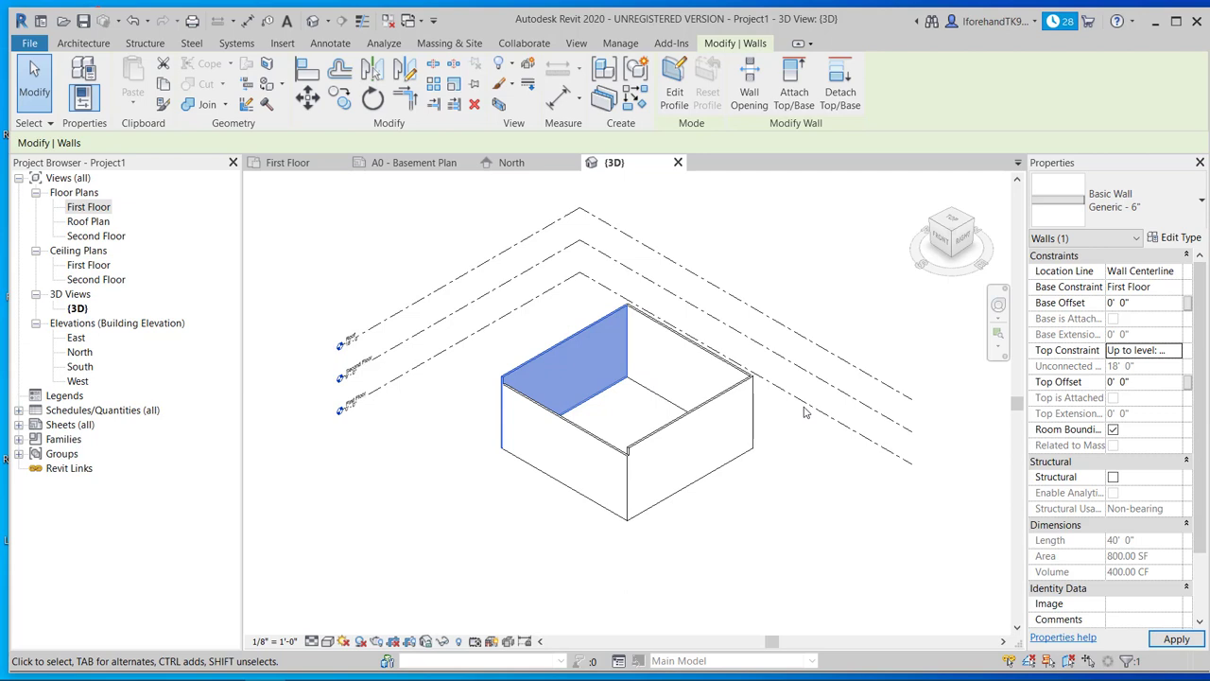
Set the Top Constraint of the back wall to Up to level: Roof
{"action": "left_click", "coordinate": [688, 359]}
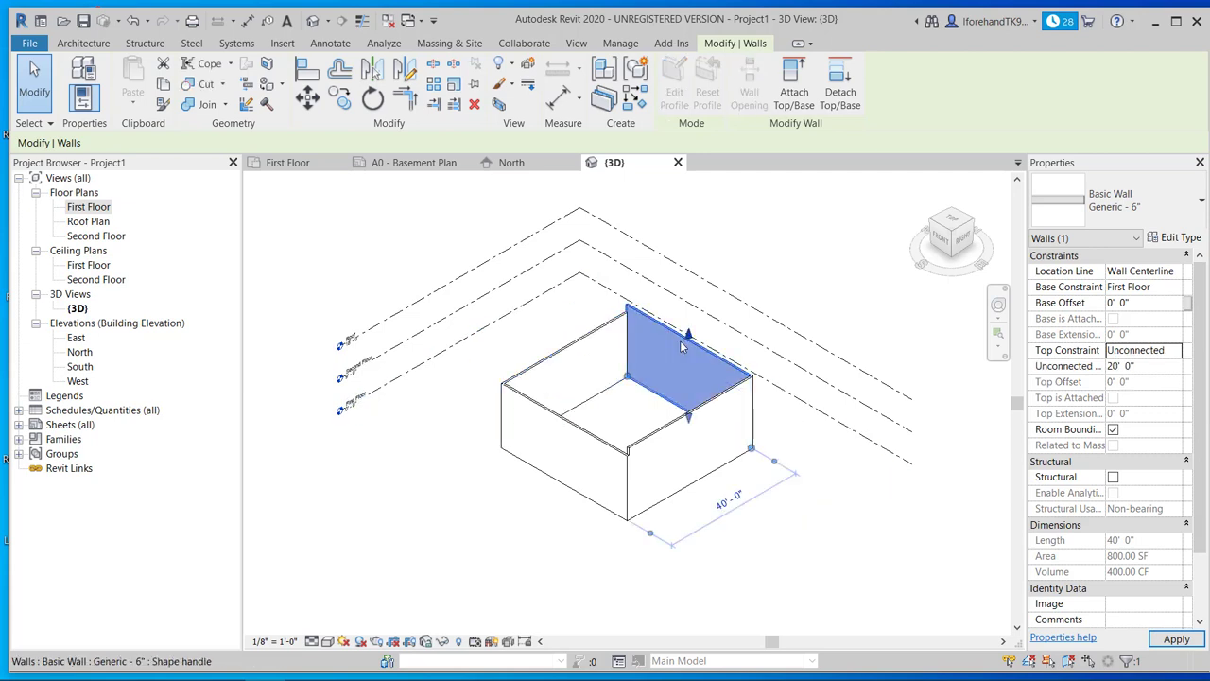
{"action": "left_click", "coordinate": [1172, 366]}
{"action": "left_click", "coordinate": [1175, 352]}
{"action": "left_click", "coordinate": [1163, 406]}
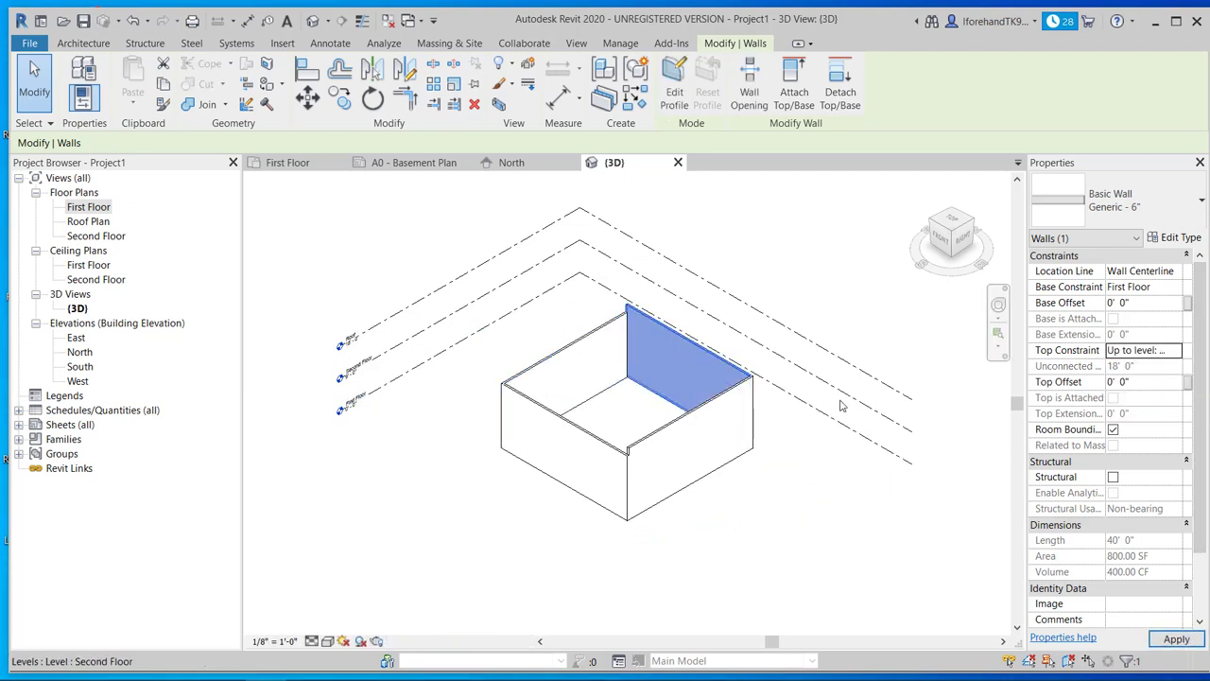
Lower the top of the right wall with its shape handle to an 18' height, flush with the adjoining walls
{"action": "left_click", "coordinate": [691, 416]}
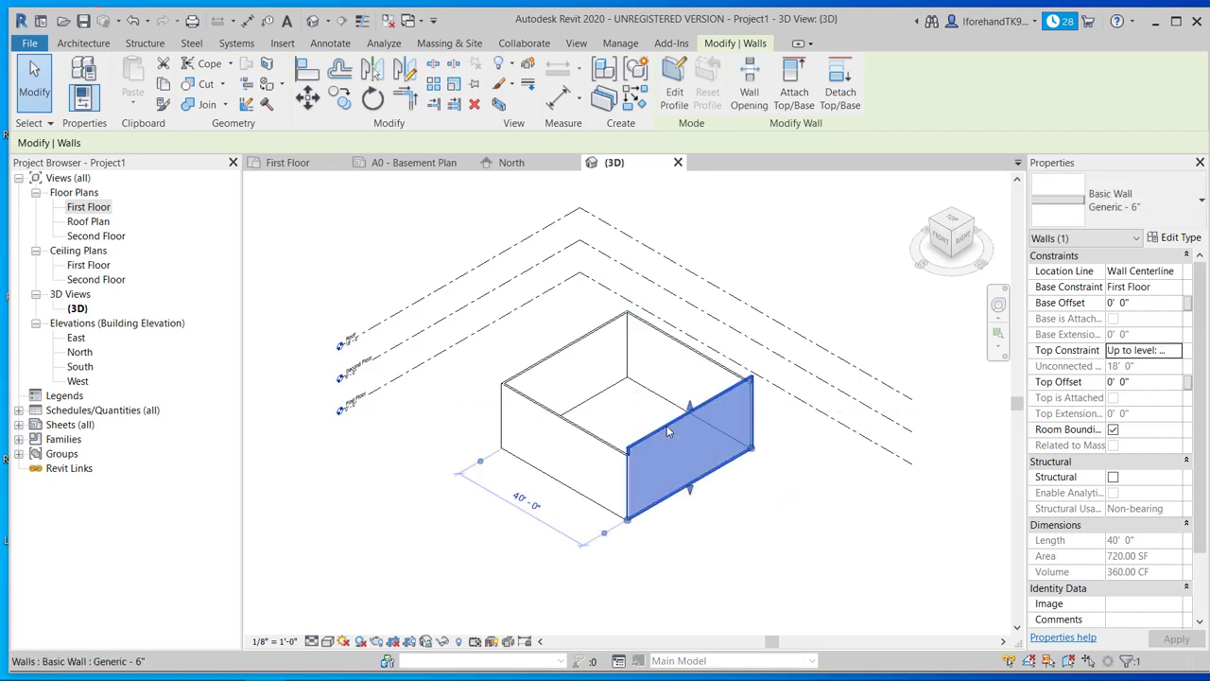
{"action": "left_click_drag", "start_coordinate": [691, 416], "coordinate": [592, 421]}
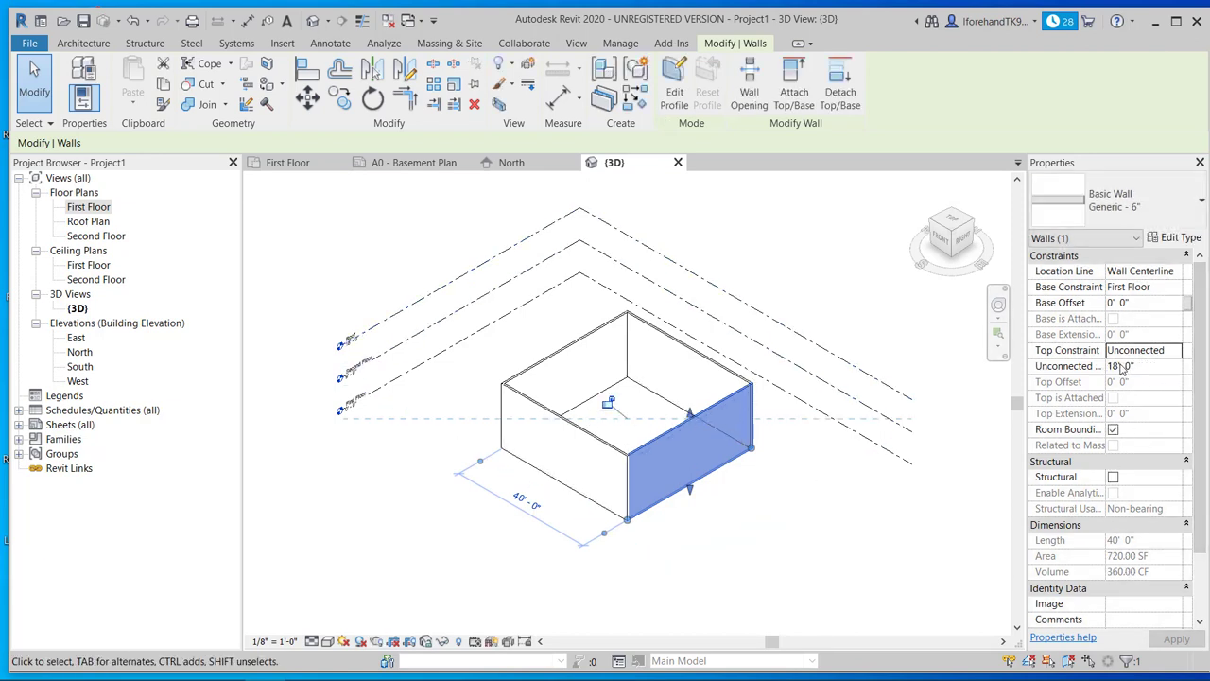
{"action": "left_click", "coordinate": [785, 567]}
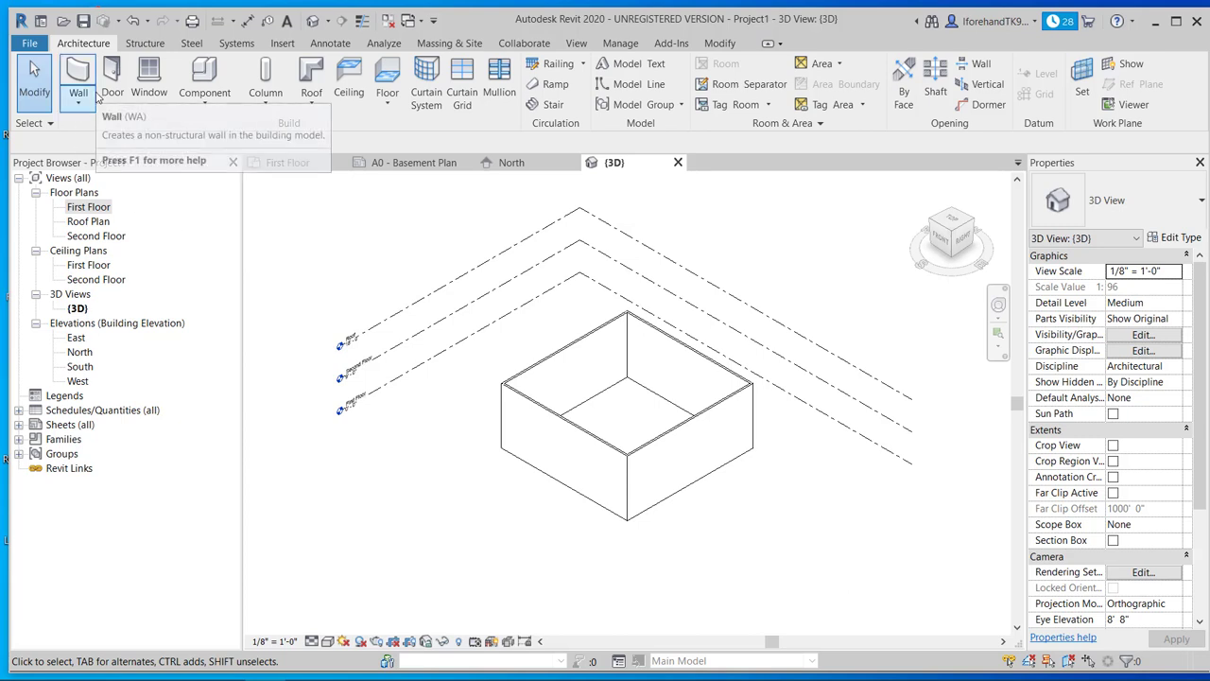
Open the North elevation and check the wall tops against the Roof level
{"action": "double_click", "coordinate": [81, 352]}
{"action": "scroll", "coordinate": [307, 382], "scroll_direction": "down", "scroll_amount": 2}
{"action": "middle_click_drag", "start_coordinate": [333, 400], "coordinate": [645, 431]}
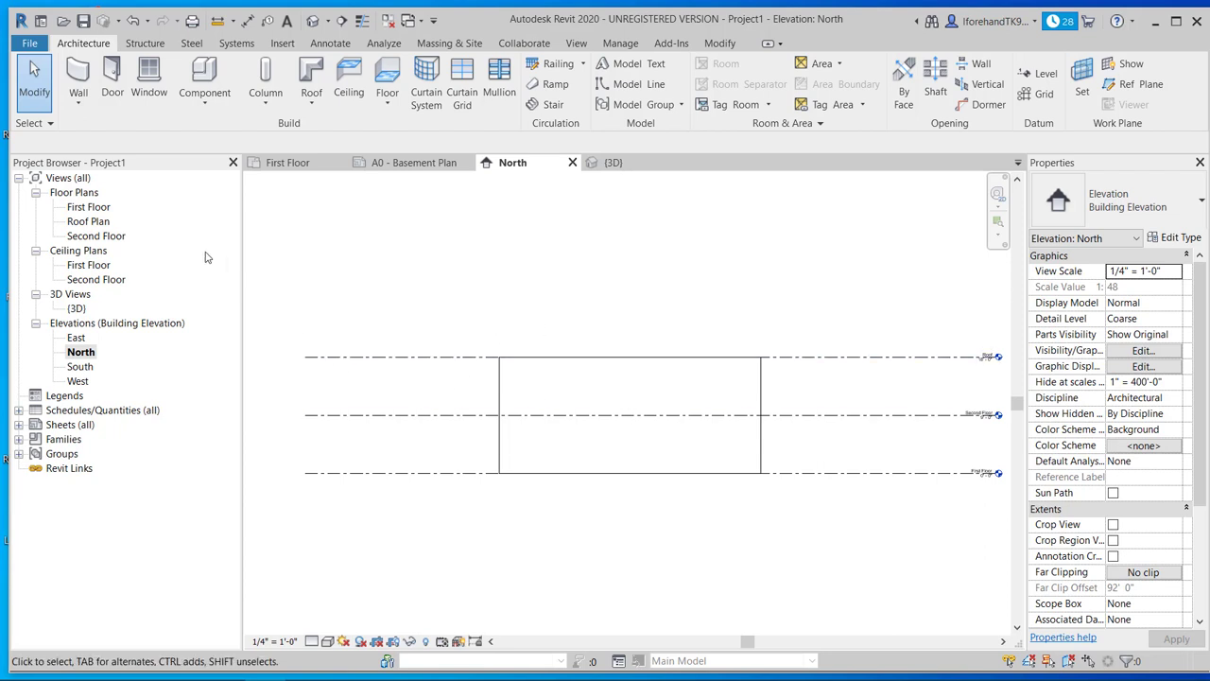
In the First Floor plan, change the west wall's type to Exterior - Brick on Wood Stud
{"action": "double_click", "coordinate": [102, 209]}
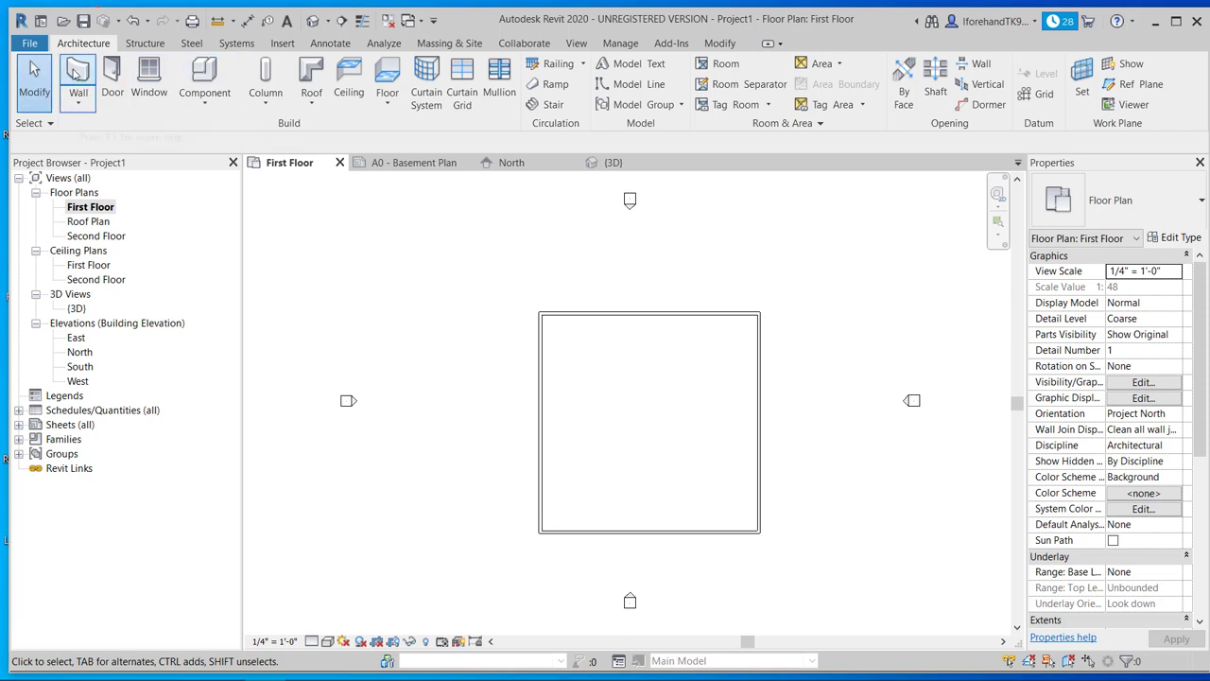
{"action": "left_click", "coordinate": [543, 404]}
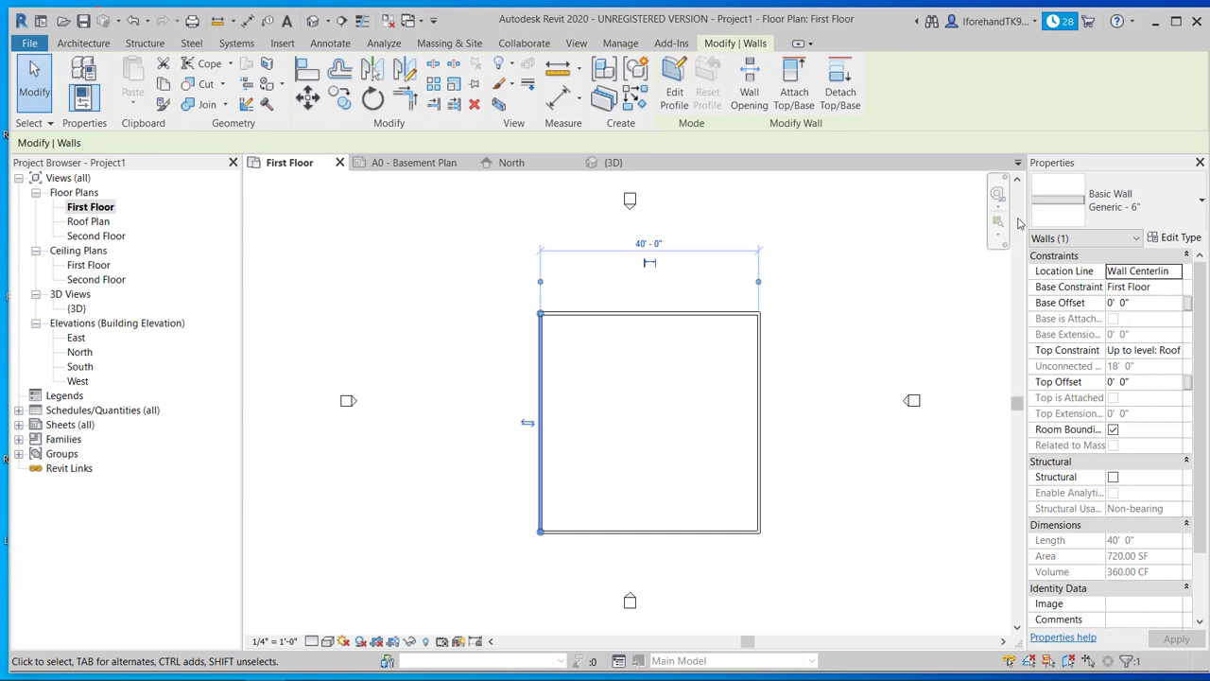
{"action": "left_click", "coordinate": [1104, 208]}
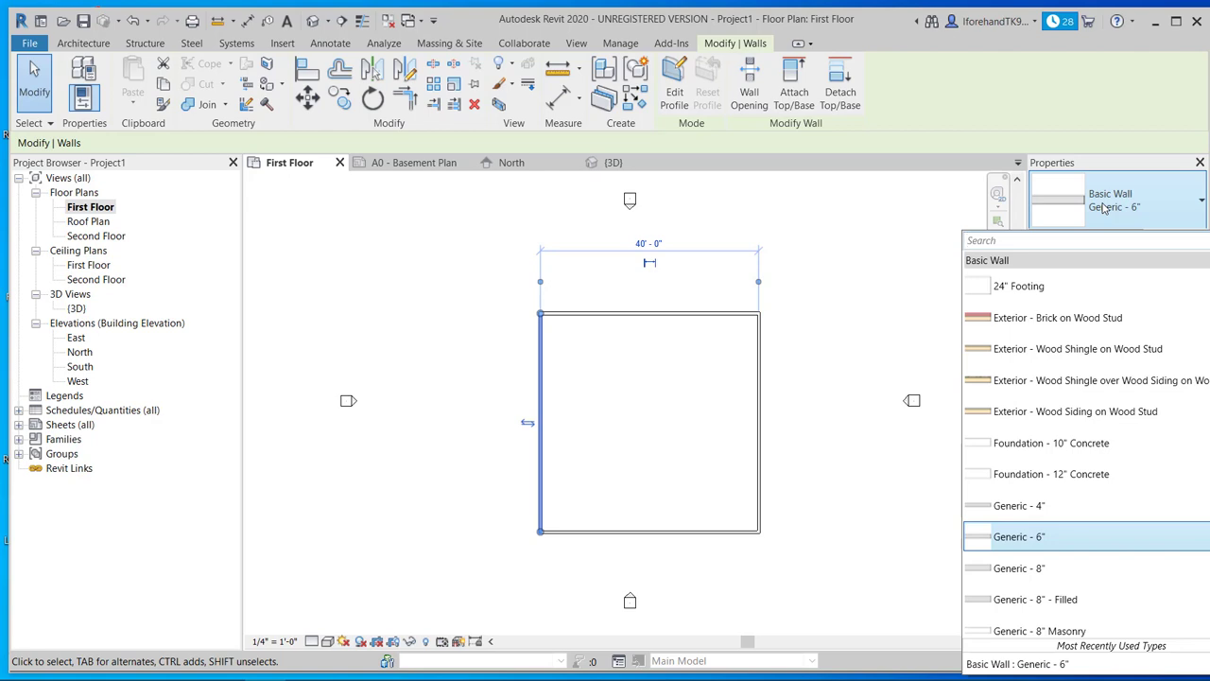
{"action": "left_click", "coordinate": [1081, 321]}
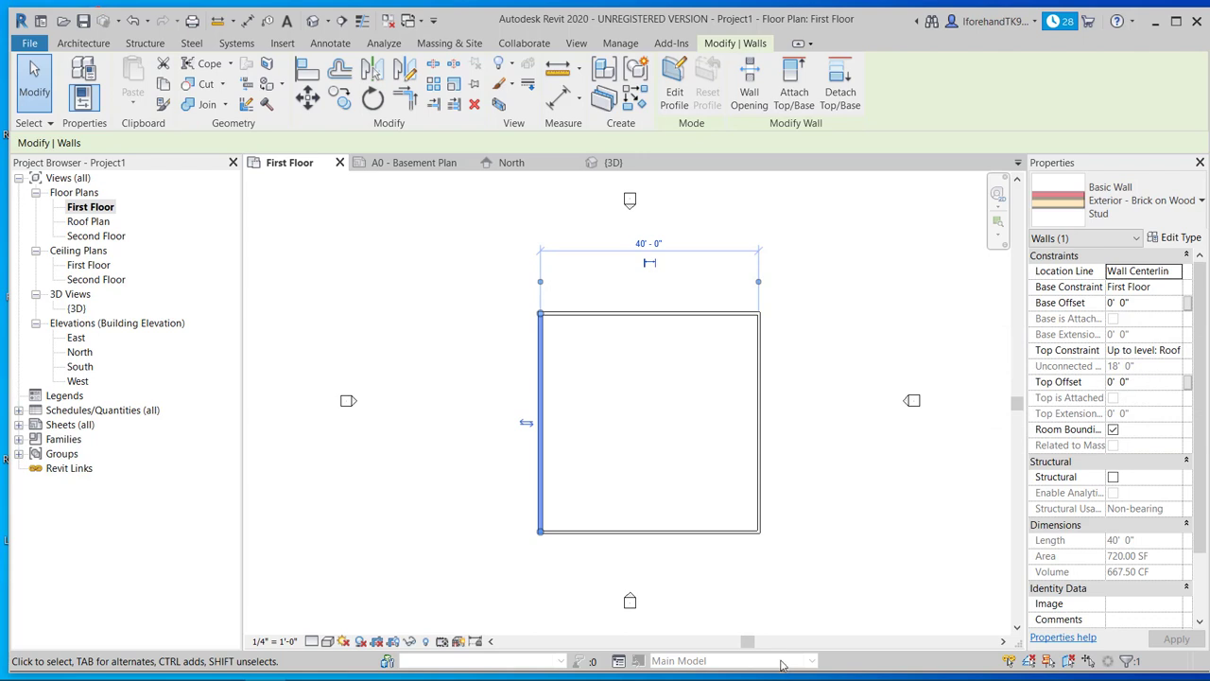
{"action": "left_click", "coordinate": [437, 333]}
Set the First Floor plan's detail level to Fine while viewing the corner of the brick wall up close
{"action": "scroll", "coordinate": [544, 331], "scroll_direction": "up", "scroll_amount": 5}
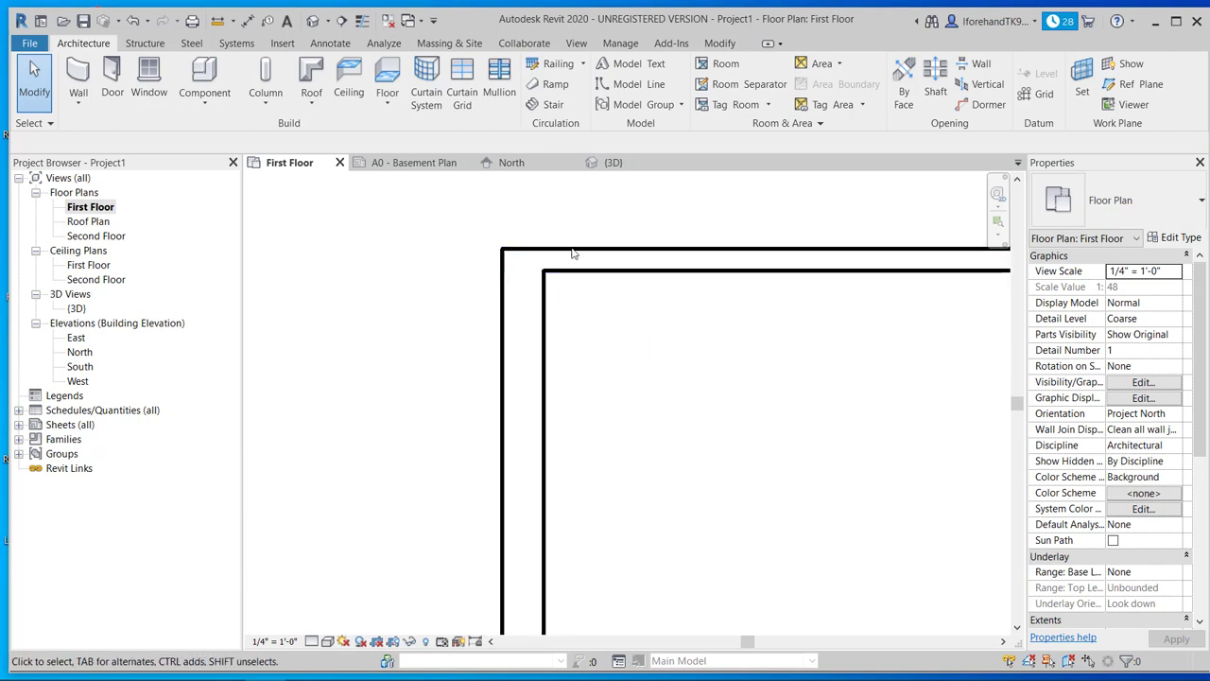
{"action": "scroll", "coordinate": [527, 248], "scroll_direction": "up", "scroll_amount": 5}
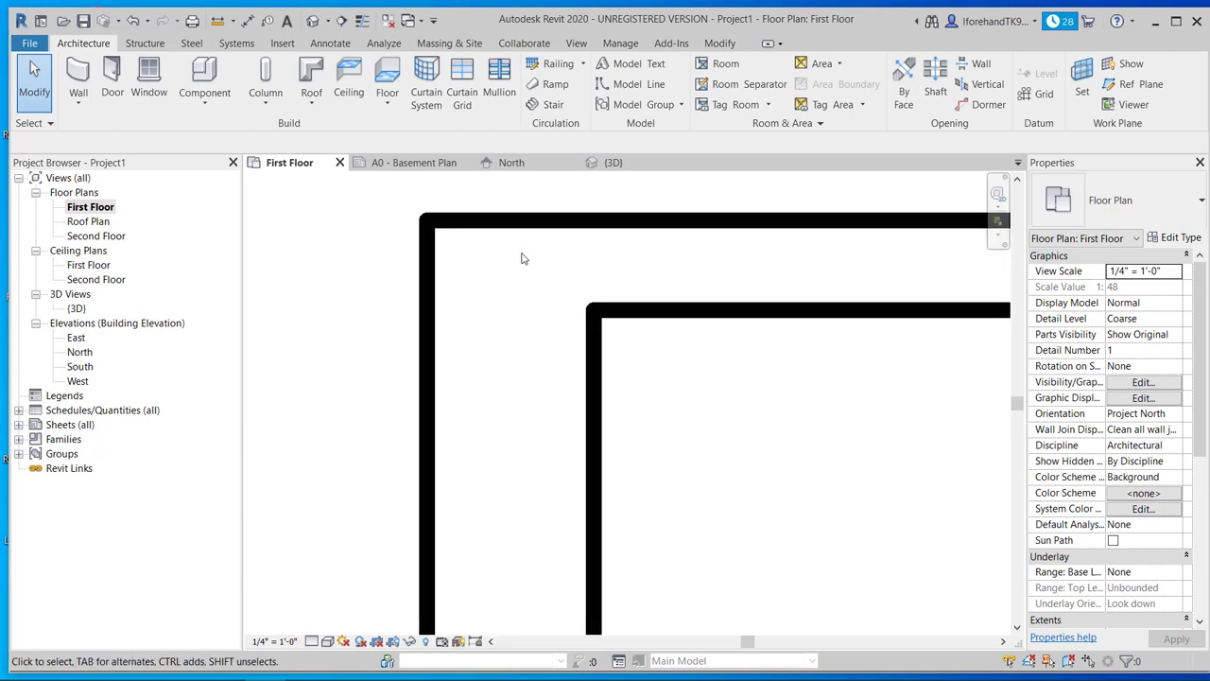
{"action": "middle_click_drag", "start_coordinate": [521, 259], "coordinate": [527, 356]}
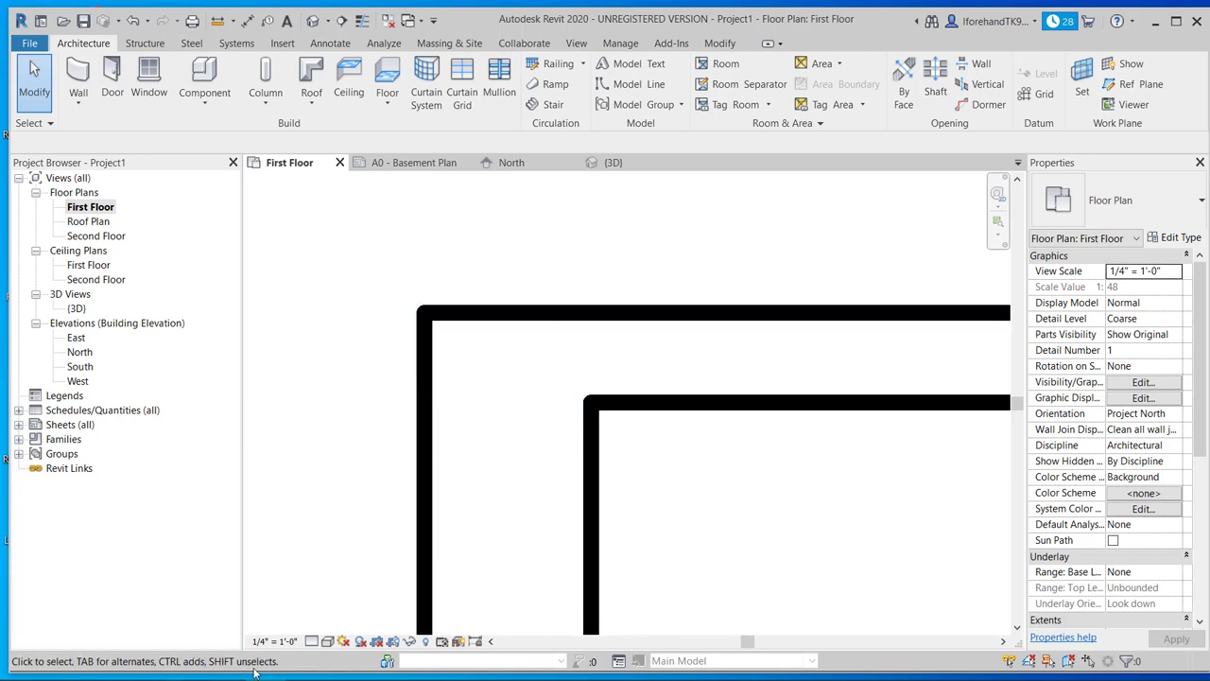
{"action": "left_click", "coordinate": [311, 641]}
{"action": "left_click", "coordinate": [312, 641]}
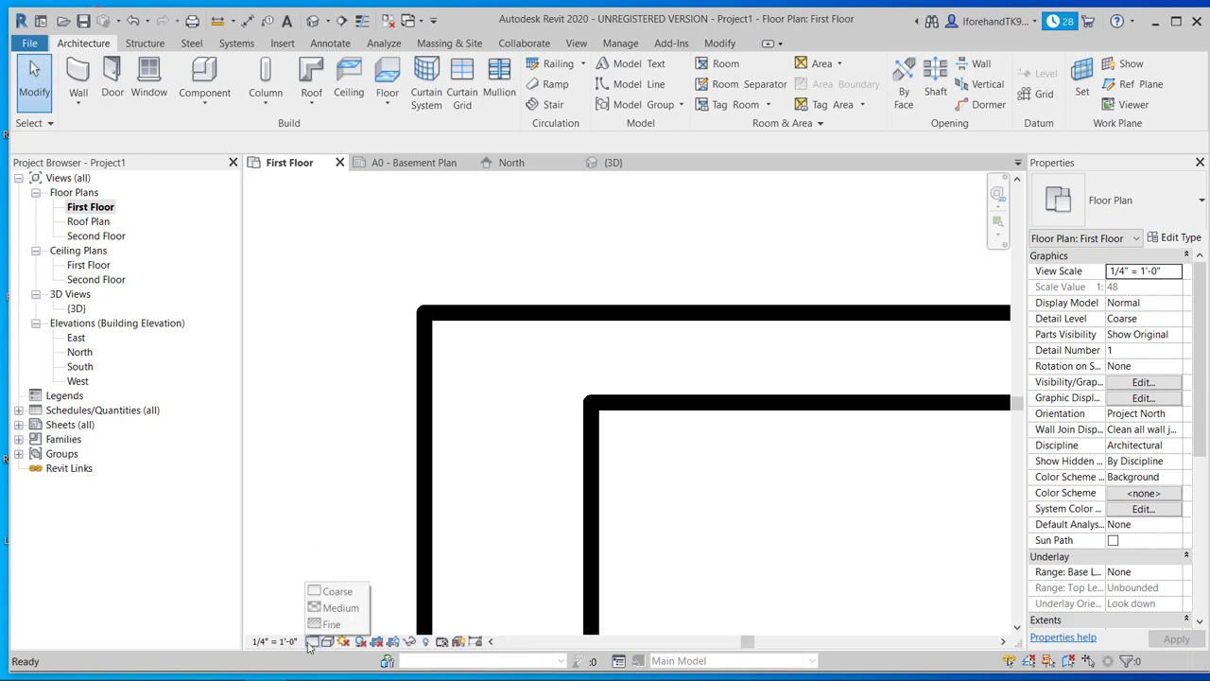
{"action": "left_click", "coordinate": [315, 624]}
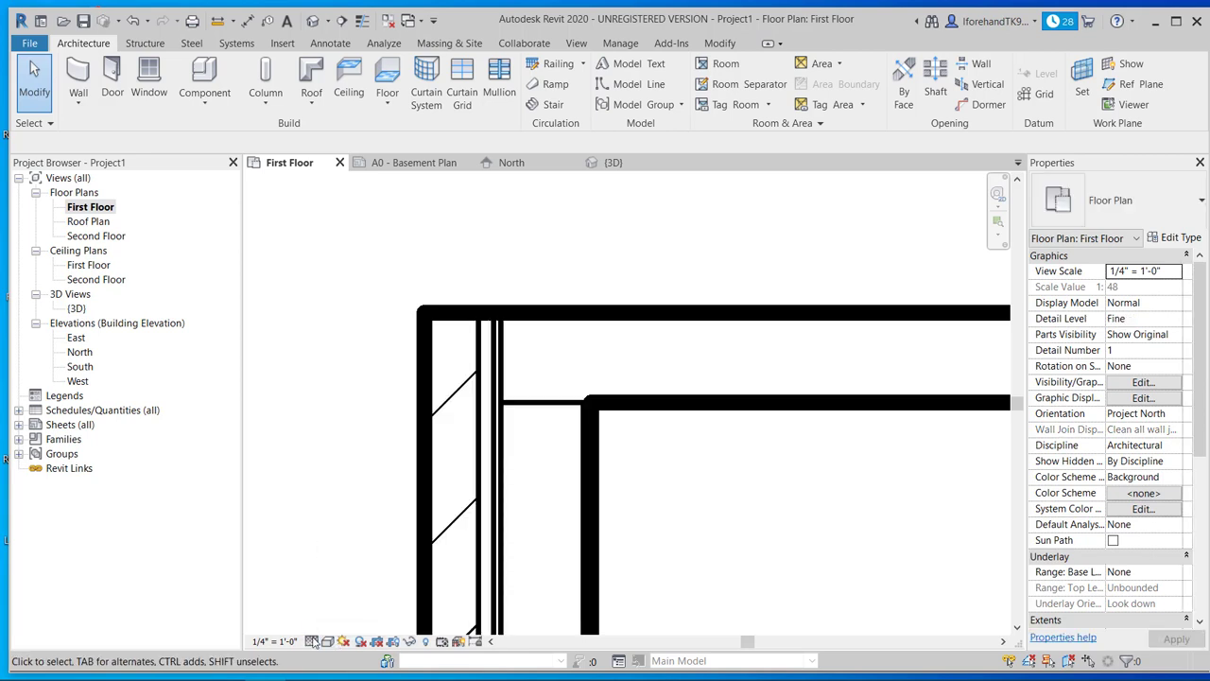
Switch the plan's detail level to Medium, to Coarse and back to Medium to compare how the wall layers display
{"action": "left_click", "coordinate": [312, 641]}
{"action": "left_click", "coordinate": [320, 613]}
{"action": "left_click", "coordinate": [312, 641]}
{"action": "left_click", "coordinate": [320, 591]}
{"action": "left_click", "coordinate": [312, 641]}
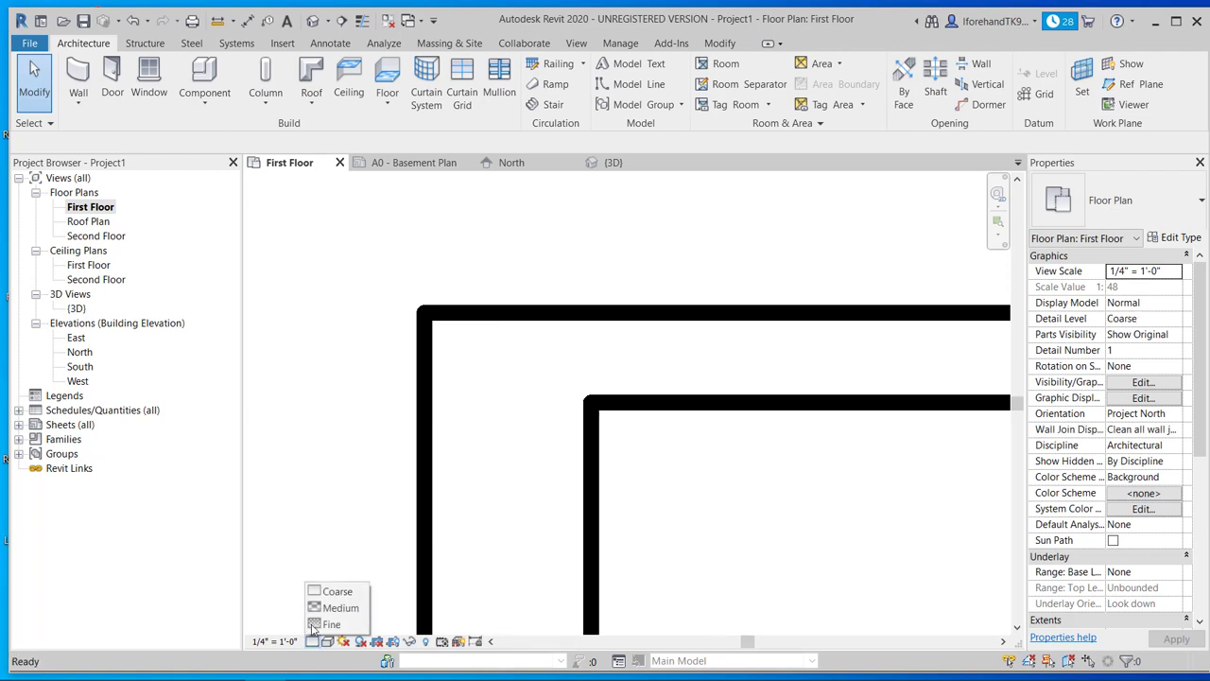
{"action": "left_click", "coordinate": [320, 609]}
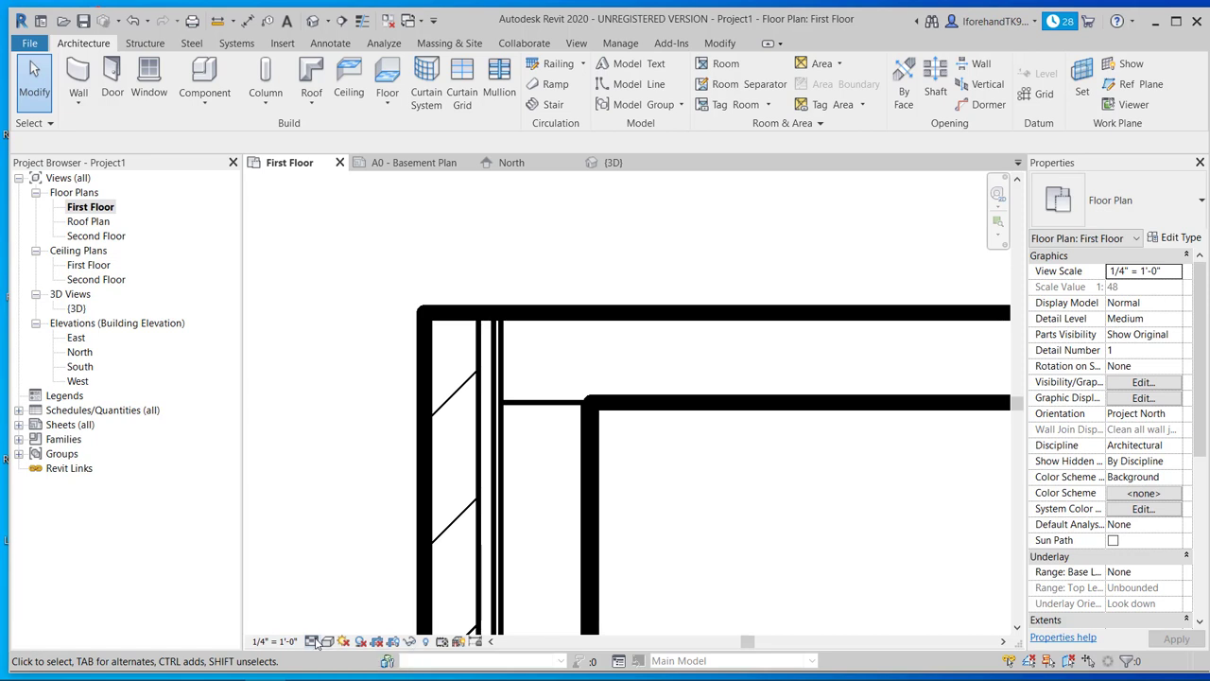
Examine the brick wall's layers along its length and set the plan's detail level back to Coarse
{"action": "scroll", "coordinate": [319, 596], "scroll_direction": "down", "scroll_amount": 10}
{"action": "middle_click_drag", "start_coordinate": [324, 548], "coordinate": [386, 336]}
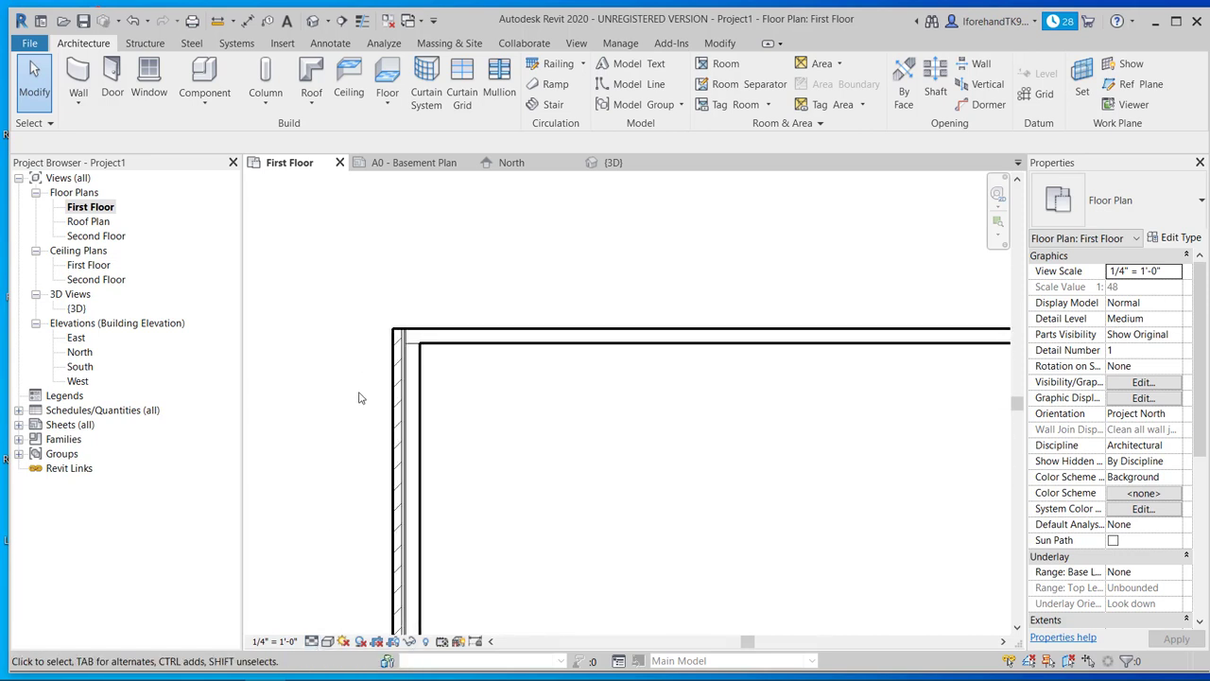
{"action": "middle_click_drag", "start_coordinate": [359, 397], "coordinate": [441, 353]}
{"action": "scroll", "coordinate": [340, 478], "scroll_direction": "down", "scroll_amount": 3}
{"action": "scroll", "coordinate": [444, 361], "scroll_direction": "up", "scroll_amount": 5}
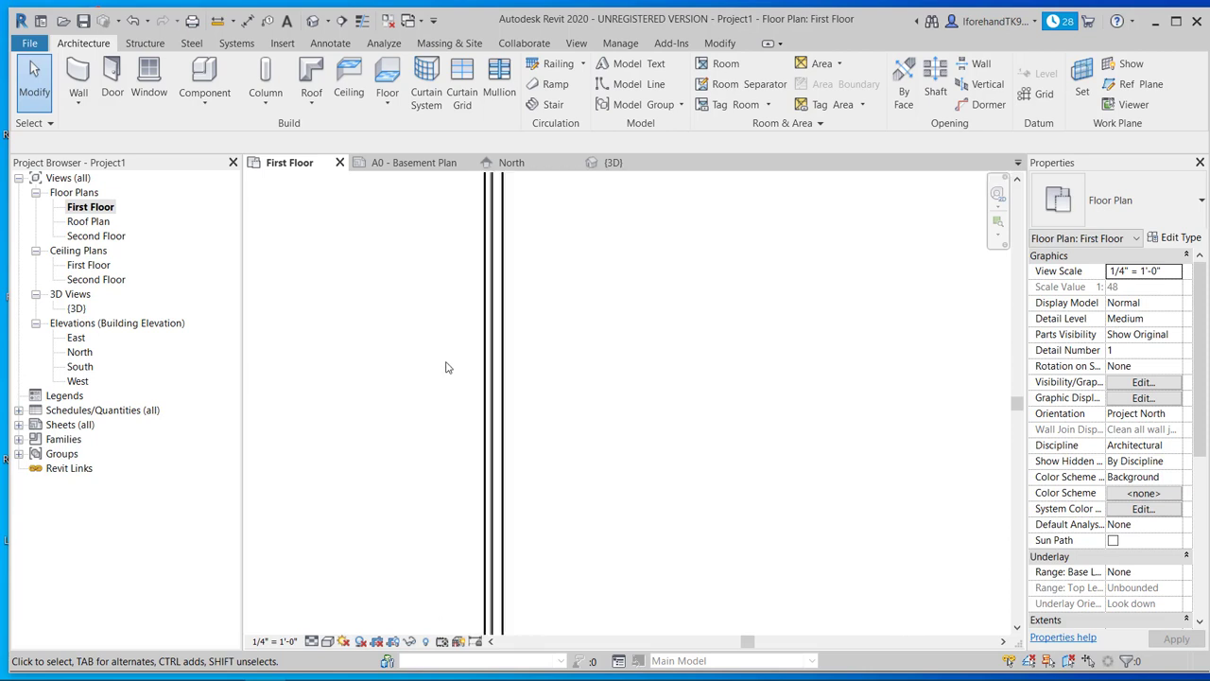
{"action": "scroll", "coordinate": [486, 394], "scroll_direction": "up", "scroll_amount": 4}
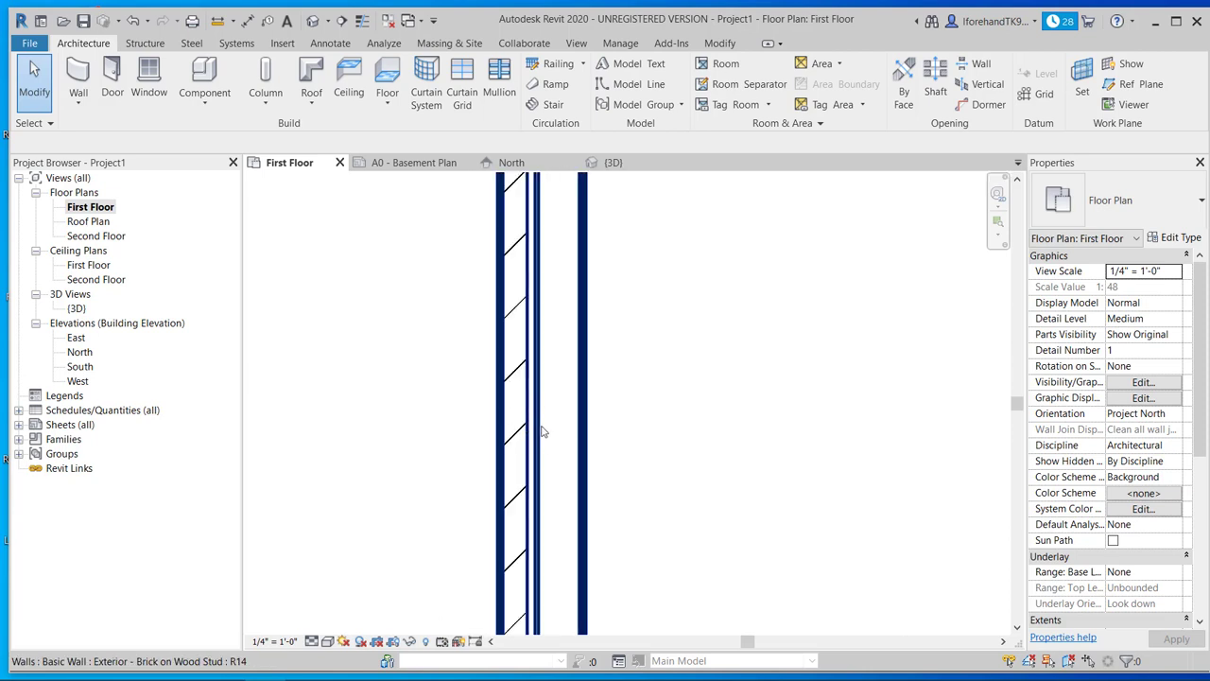
{"action": "left_click", "coordinate": [328, 642]}
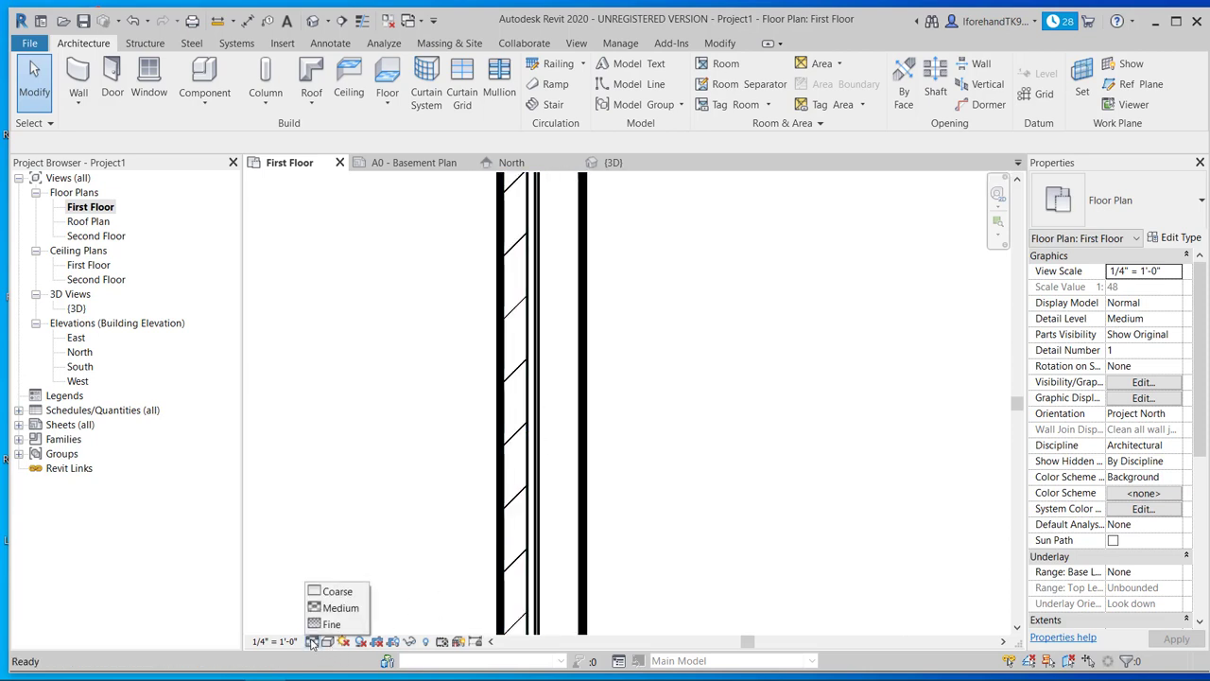
{"action": "left_click", "coordinate": [318, 593]}
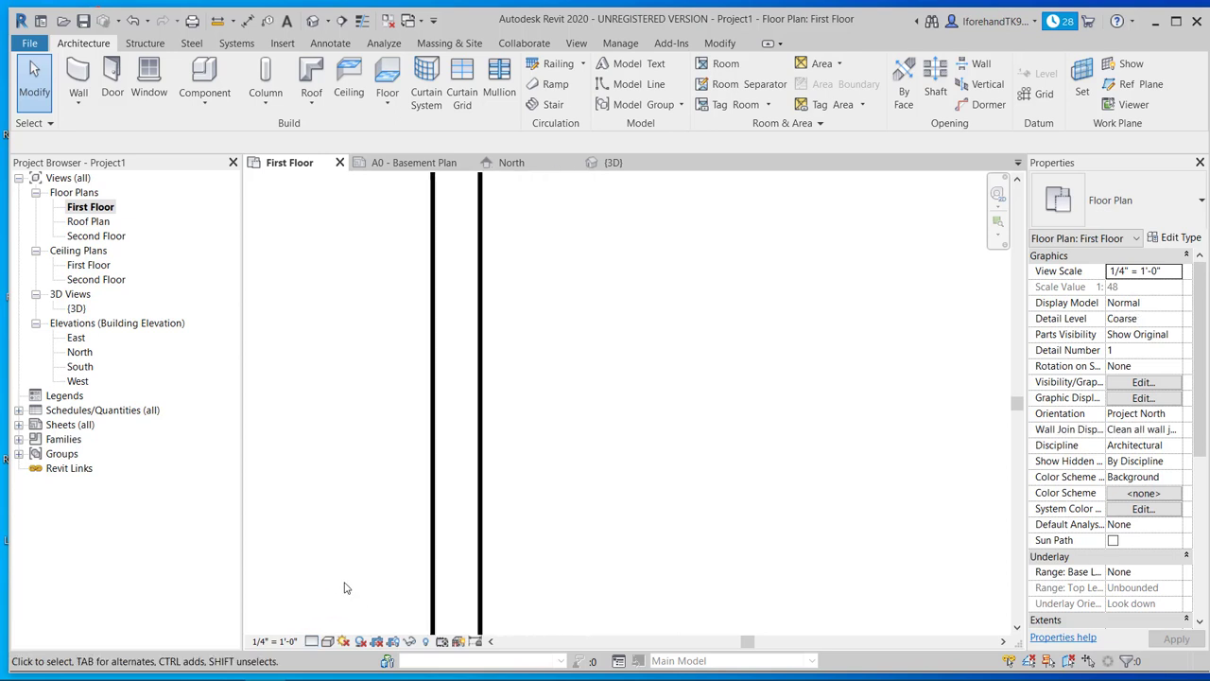
{"action": "scroll", "coordinate": [343, 584], "scroll_direction": "down", "scroll_amount": 3}
{"action": "middle_click_drag", "start_coordinate": [367, 536], "coordinate": [304, 475]}
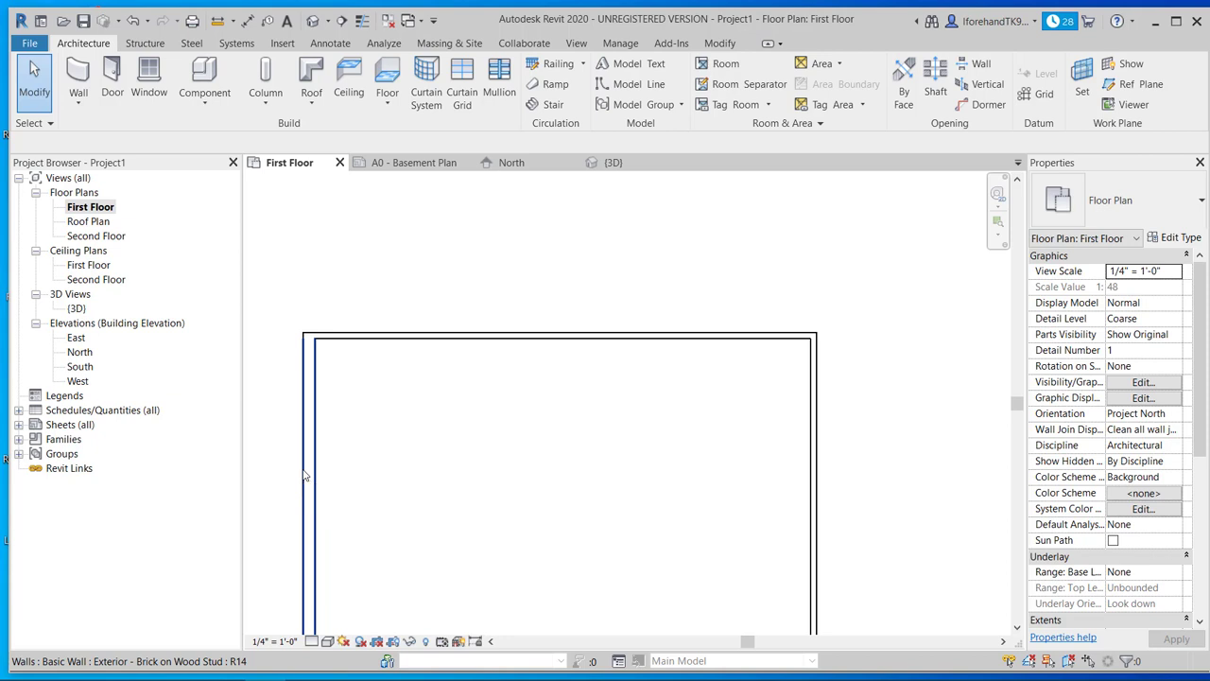
Change the type of the north, east and south walls to Exterior - Brick on Wood Stud
{"action": "left_click_drag", "start_coordinate": [817, 356], "coordinate": [772, 292]}
{"action": "key", "text": "ctrl+z"}
{"action": "scroll", "coordinate": [697, 384], "scroll_direction": "down", "scroll_amount": 4}
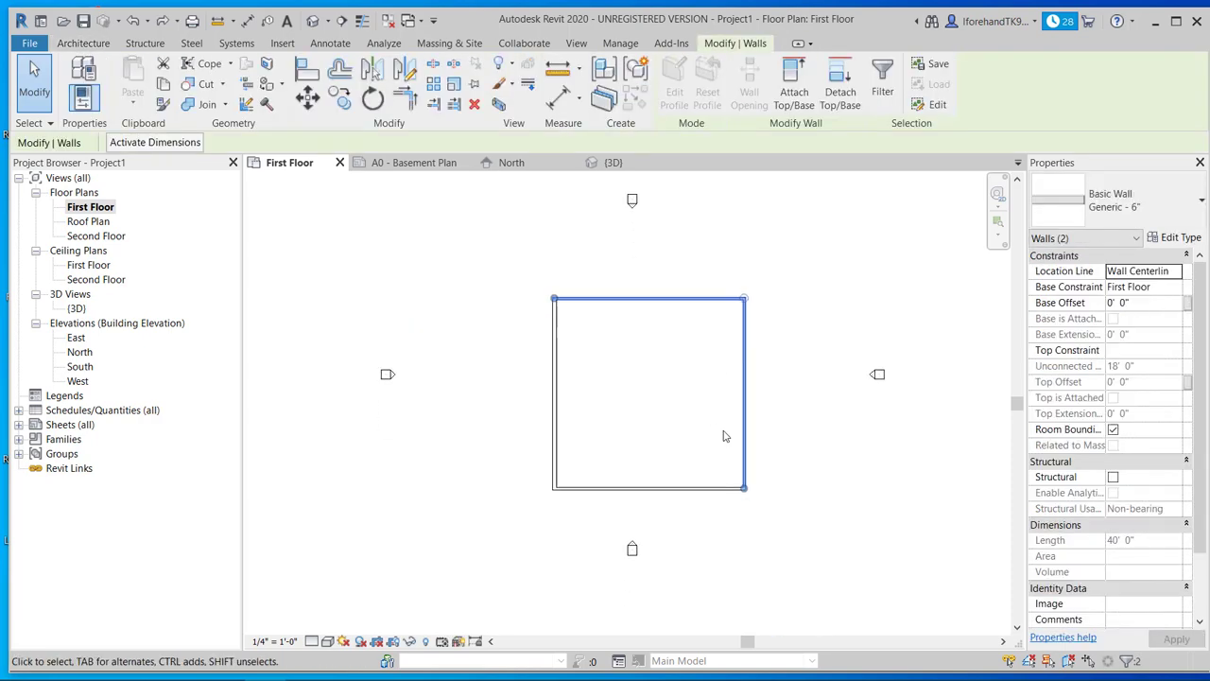
{"action": "left_click_drag", "start_coordinate": [803, 519], "coordinate": [708, 275]}
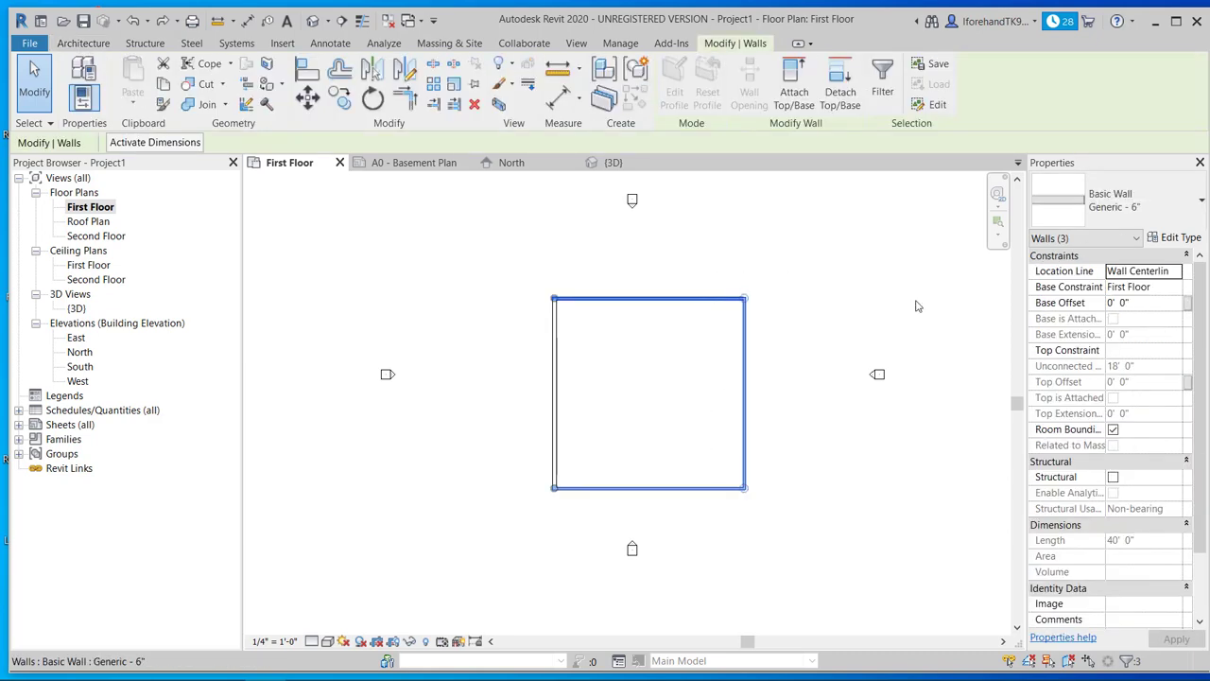
{"action": "left_click", "coordinate": [1125, 201]}
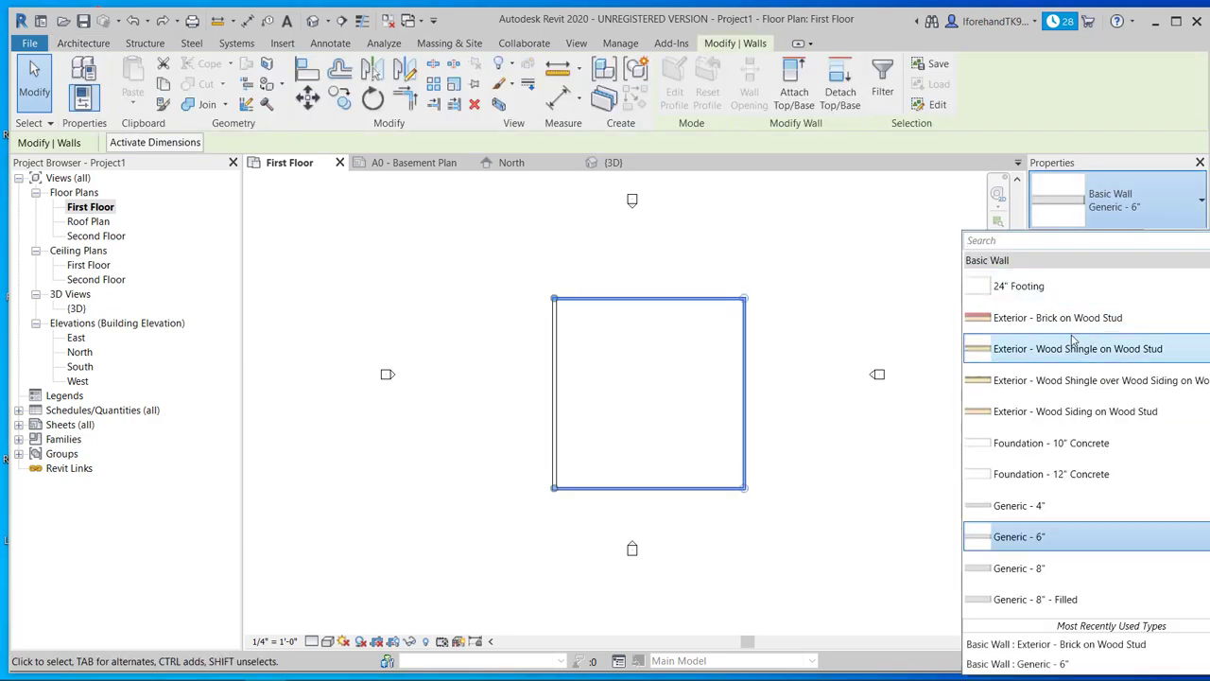
{"action": "left_click", "coordinate": [1068, 318]}
{"action": "left_click", "coordinate": [867, 326]}
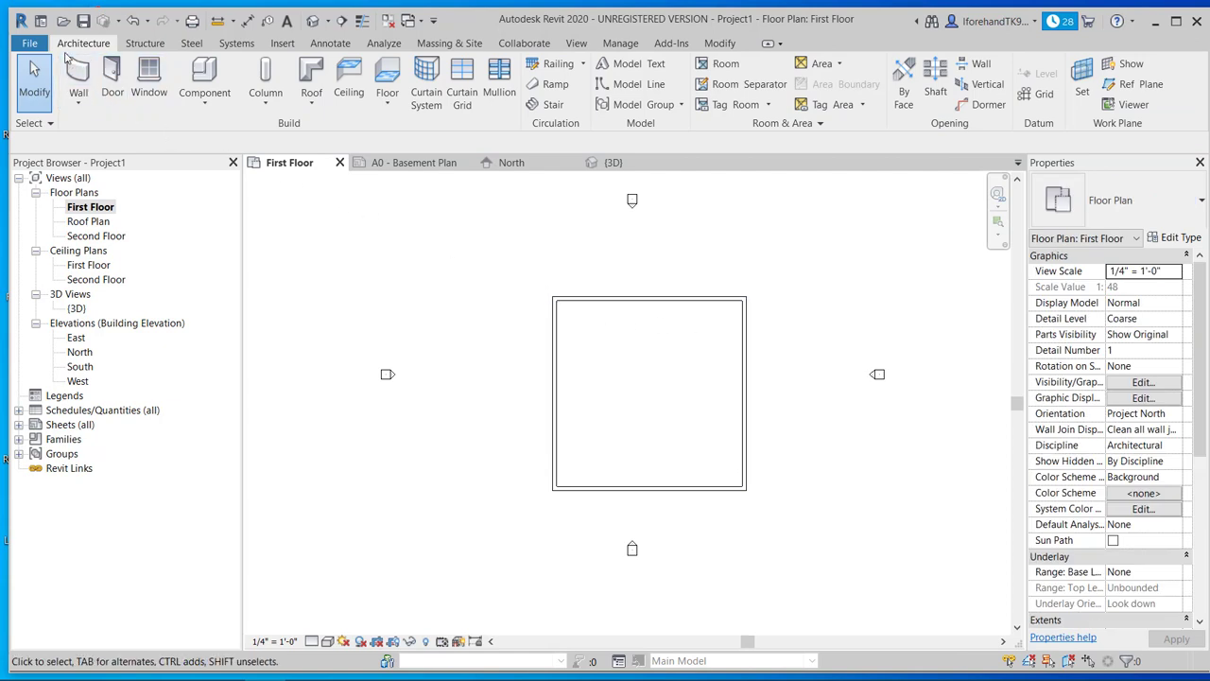
Draw two 20' Generic - 6" interior walls from the north wall's midpoint to the plan's centre and across to the west wall's midpoint
{"action": "left_click", "coordinate": [77, 80]}
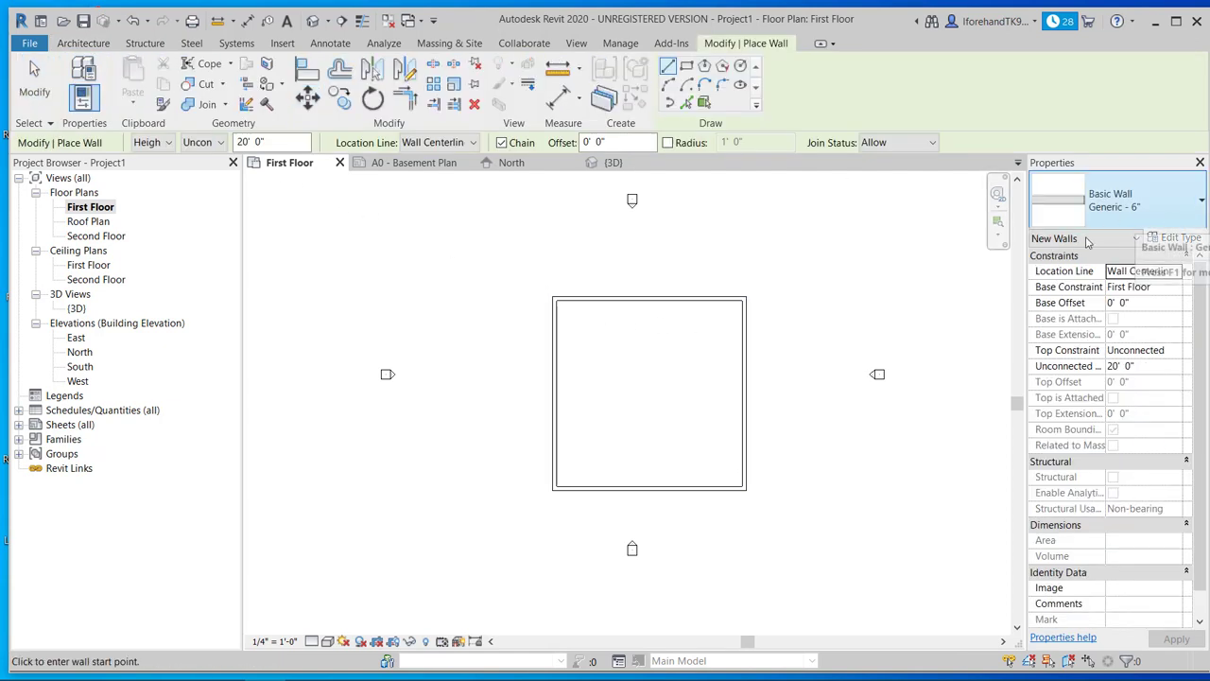
{"action": "left_click", "coordinate": [649, 300]}
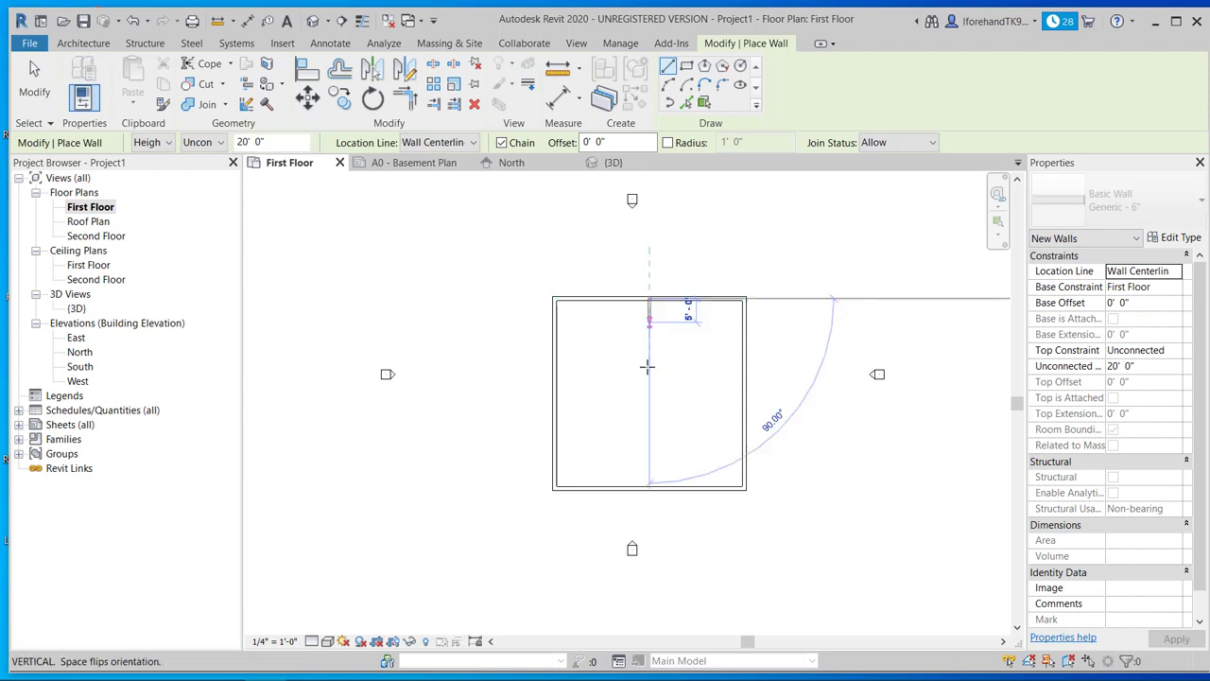
{"action": "left_click", "coordinate": [648, 392]}
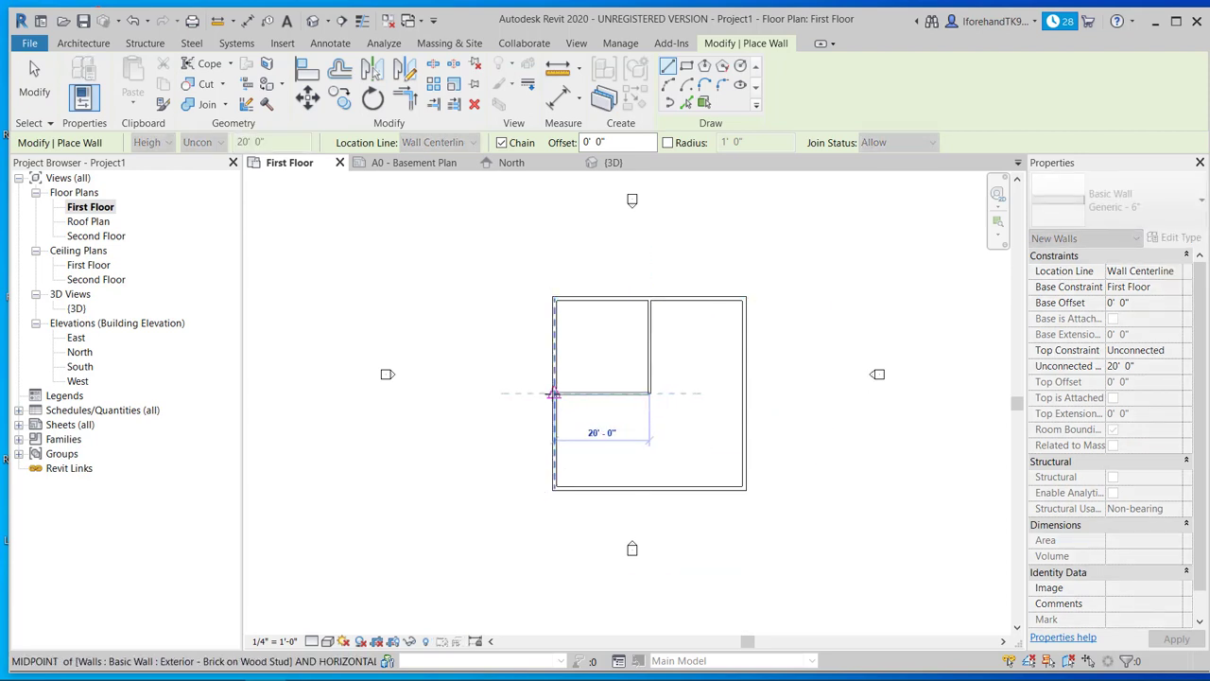
{"action": "left_click", "coordinate": [556, 392]}
{"action": "key", "text": "Escape"}
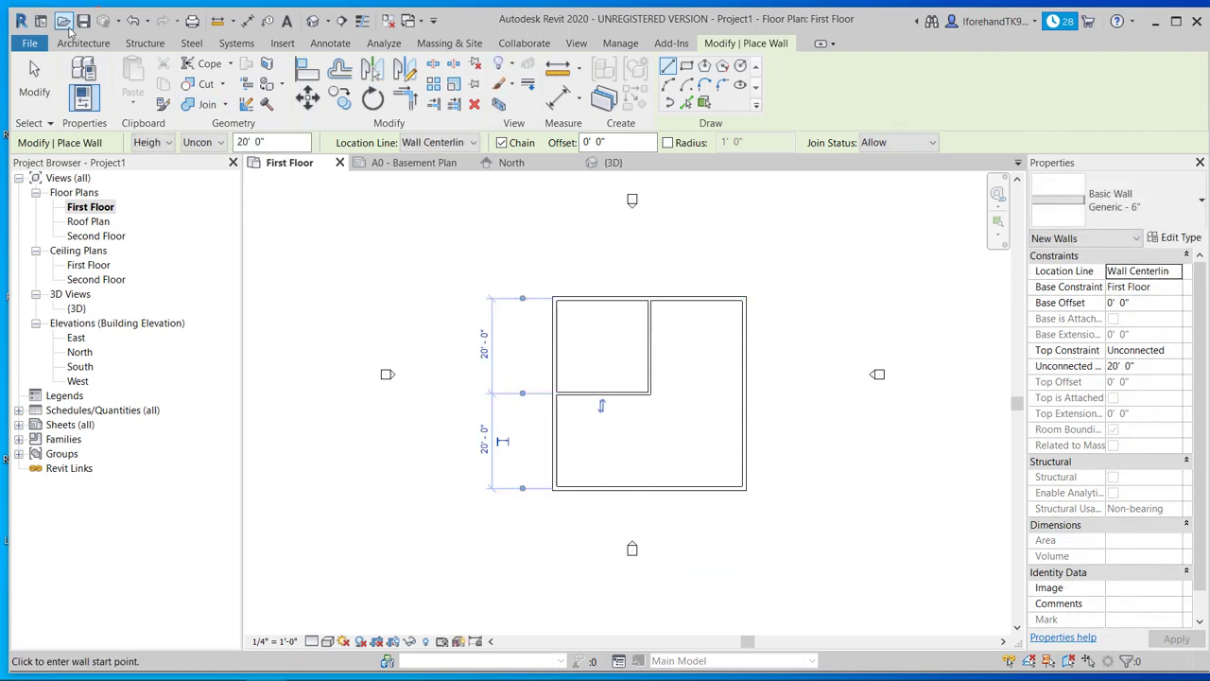
{"action": "left_click", "coordinate": [34, 81]}
Place a Double-Glass 1 72" x 82" door in the south wall, about 6' from the east wall
{"action": "left_click", "coordinate": [113, 80]}
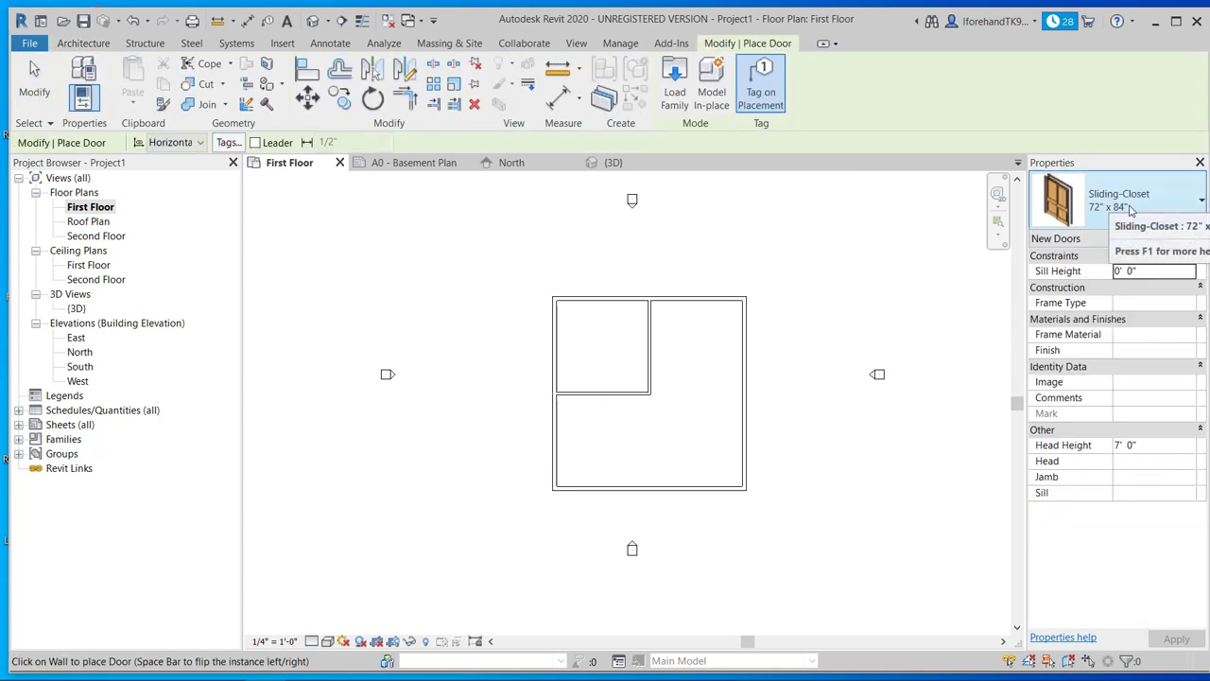
{"action": "left_click", "coordinate": [1185, 199]}
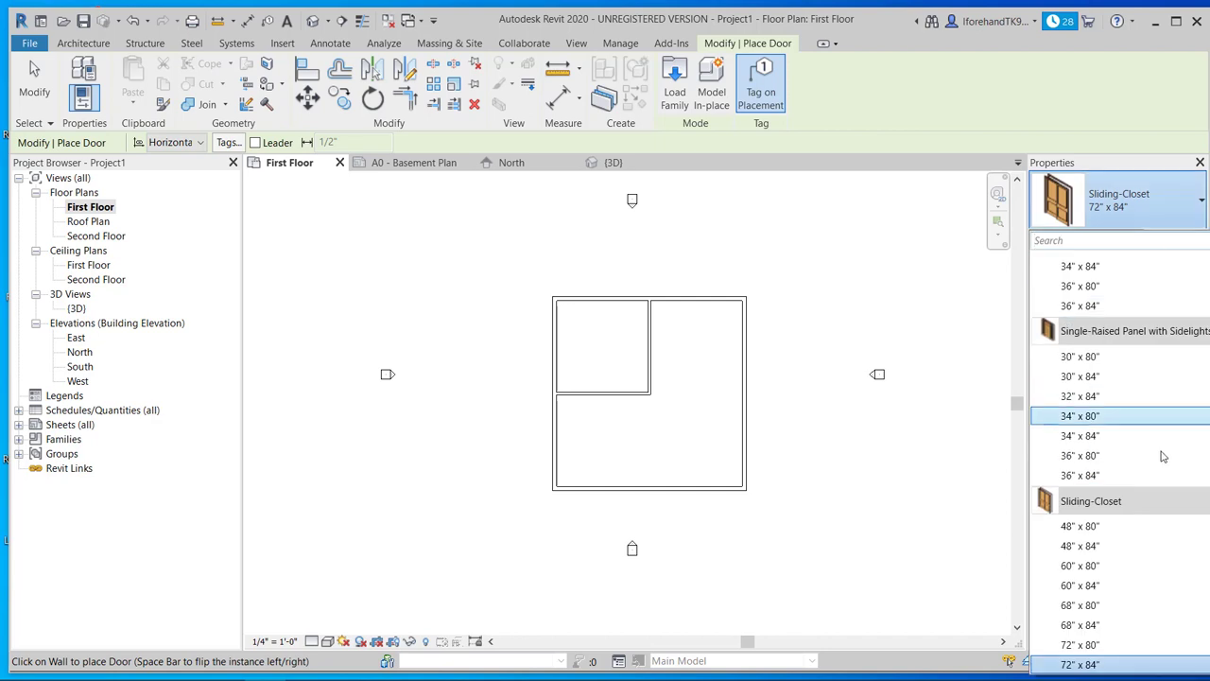
{"action": "scroll", "coordinate": [1153, 546], "scroll_direction": "up", "scroll_amount": 4}
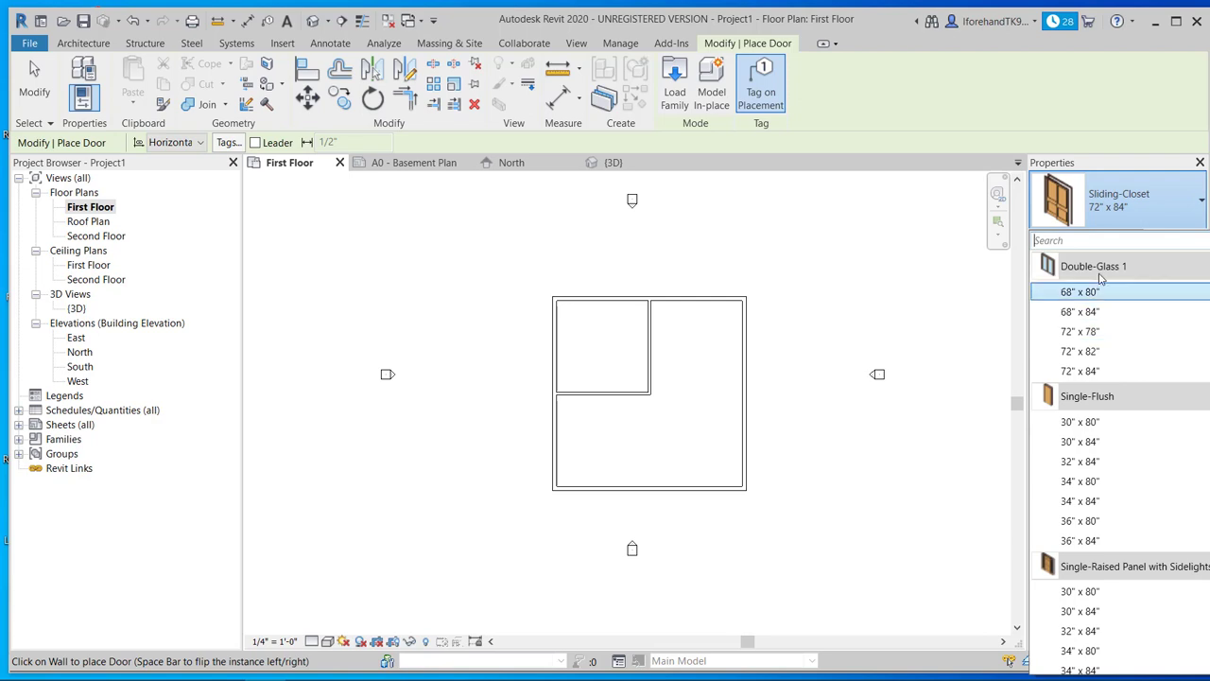
{"action": "left_click", "coordinate": [1097, 351]}
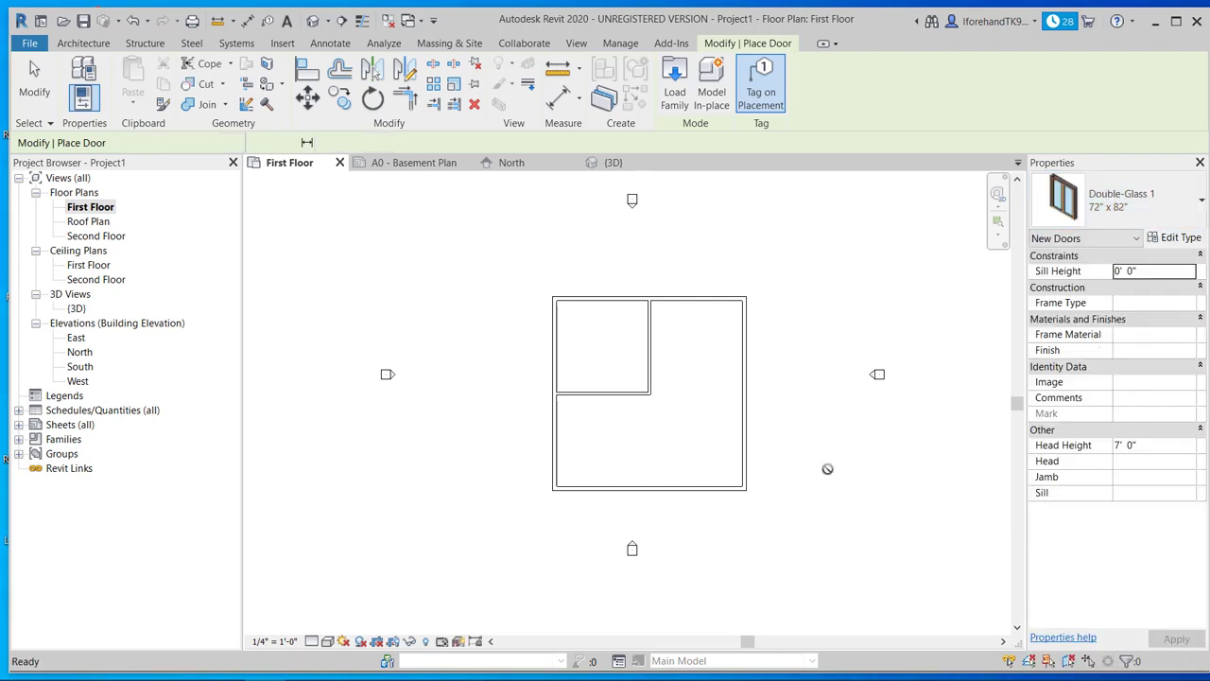
{"action": "left_click", "coordinate": [716, 480]}
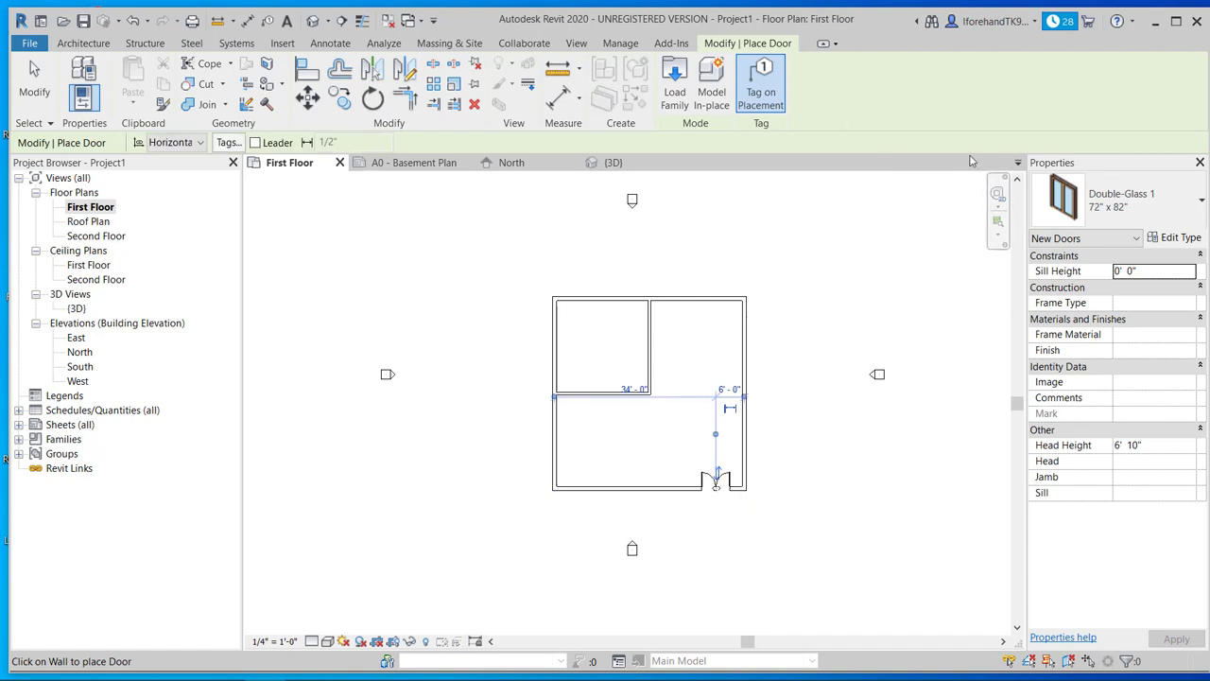
Place another Double-Glass 1 72" x 82" door in the north wall, about 6' 6" from the east wall, swinging inward
{"action": "left_click", "coordinate": [1090, 201]}
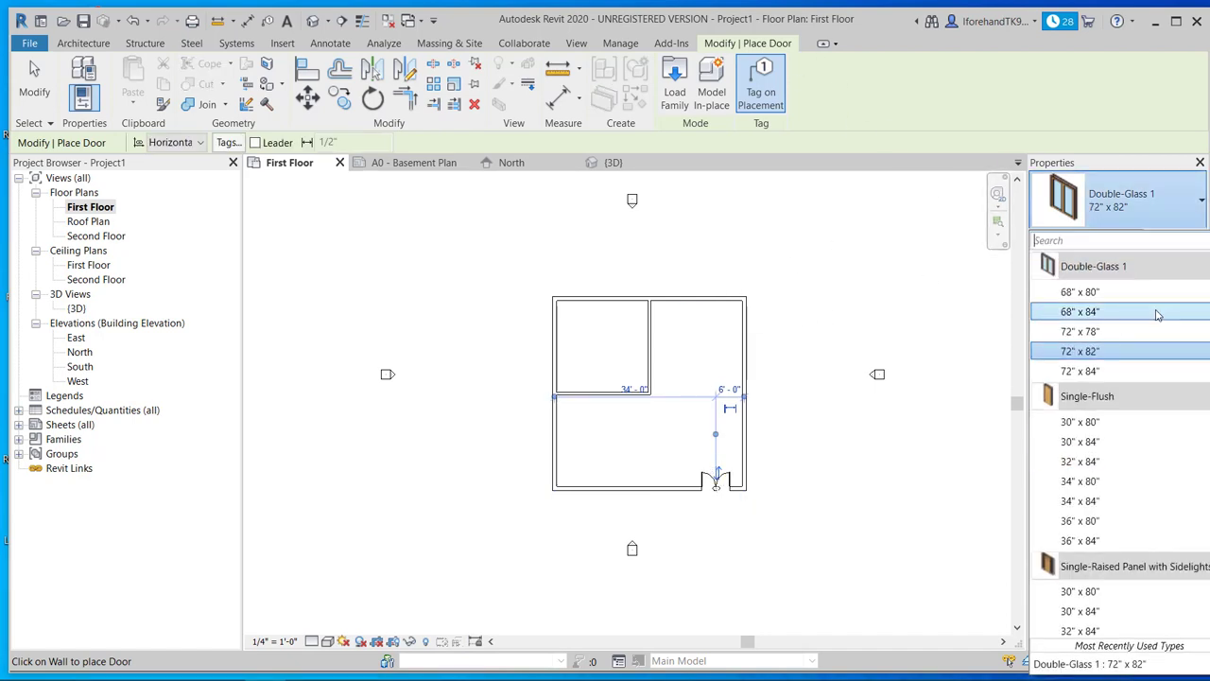
{"action": "left_click", "coordinate": [1120, 352]}
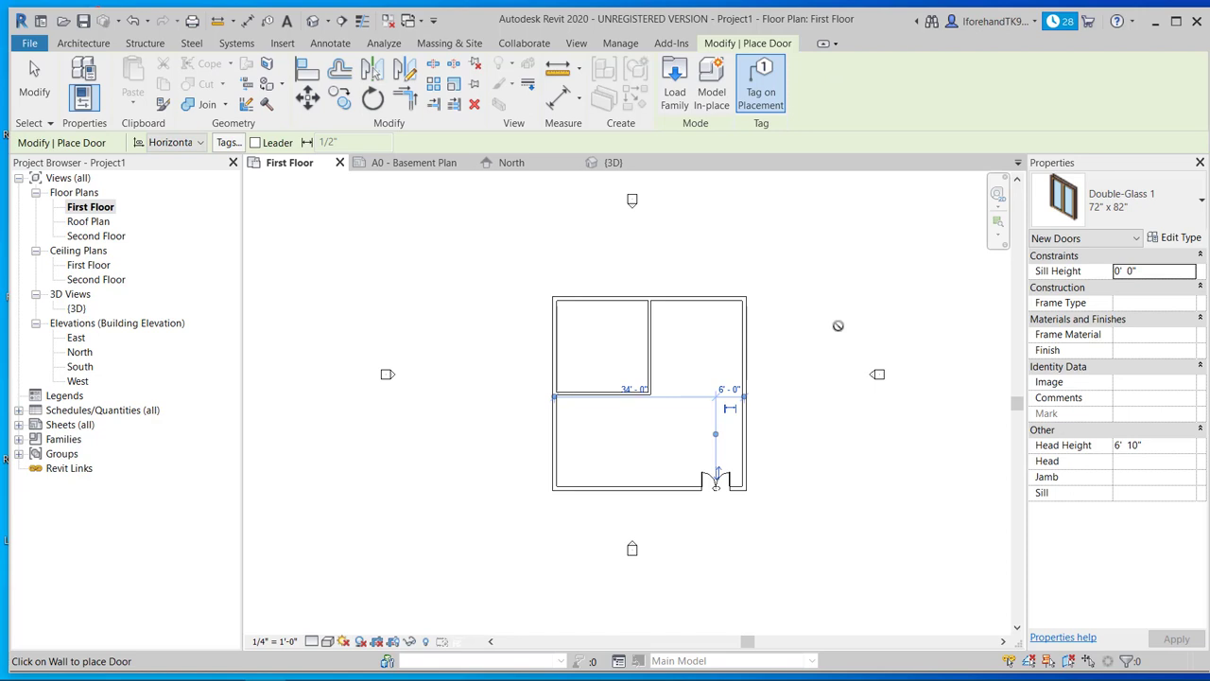
{"action": "left_click", "coordinate": [714, 303]}
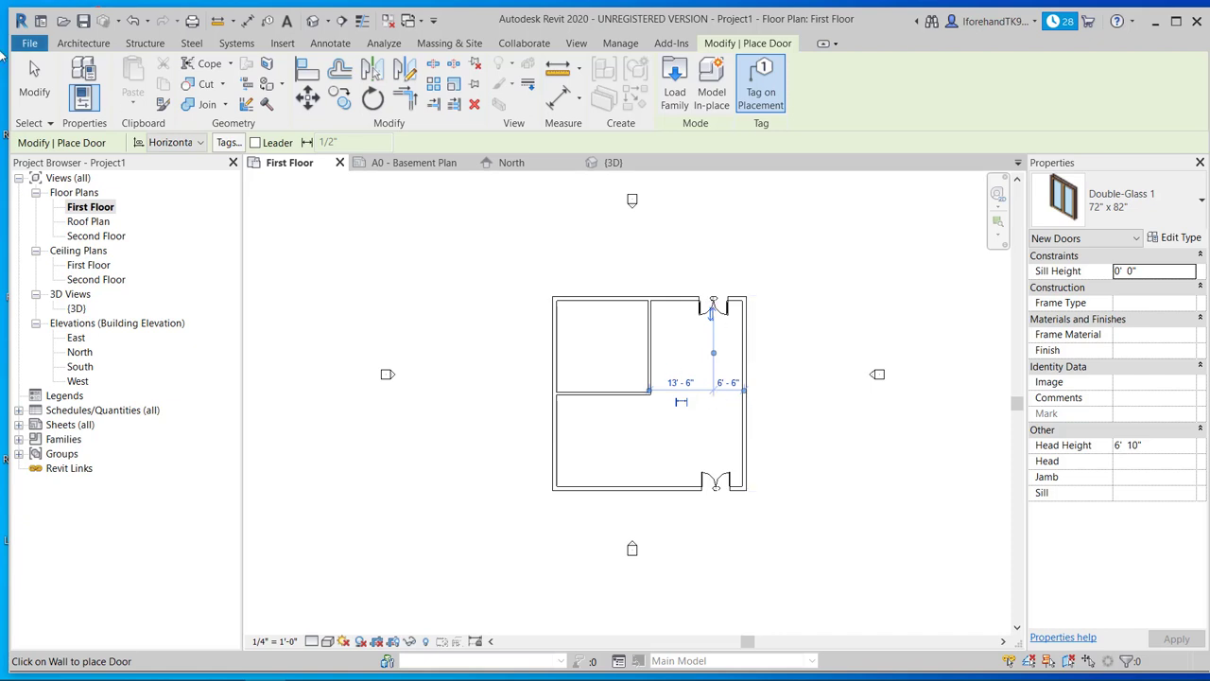
{"action": "left_click", "coordinate": [33, 75]}
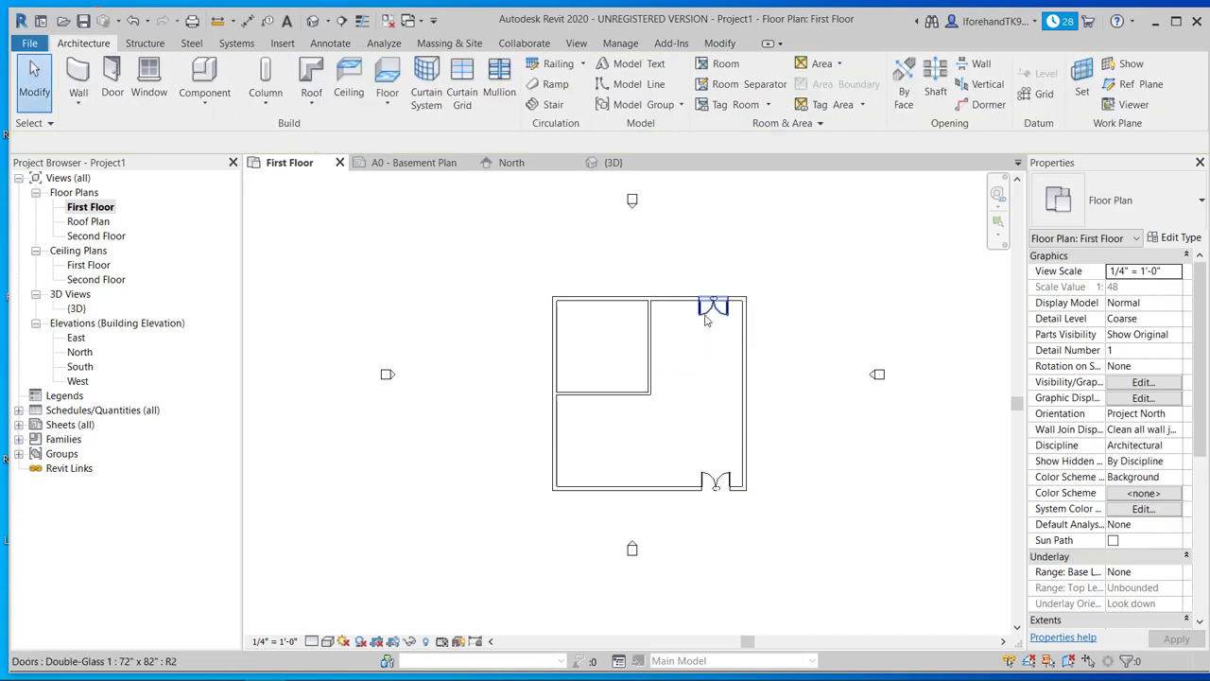
Set the north double door's distance from the east wall to 6' 0"
{"action": "left_click", "coordinate": [714, 310]}
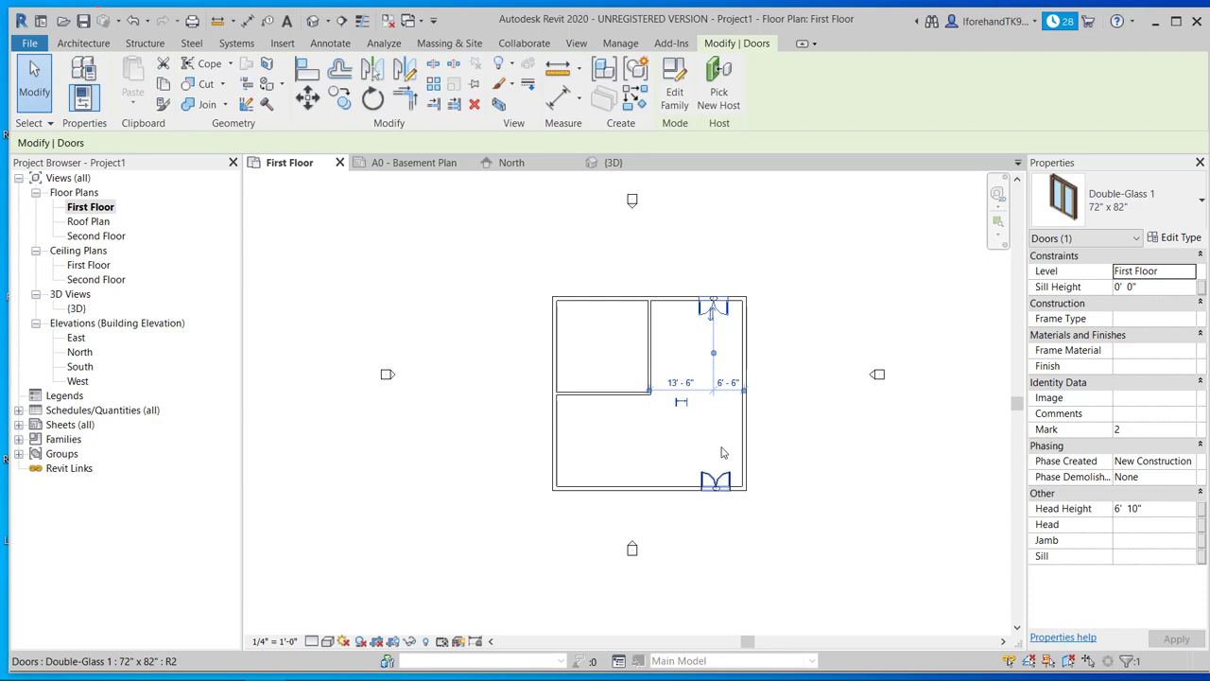
{"action": "left_click", "coordinate": [726, 382]}
{"action": "left_click", "coordinate": [716, 377]}
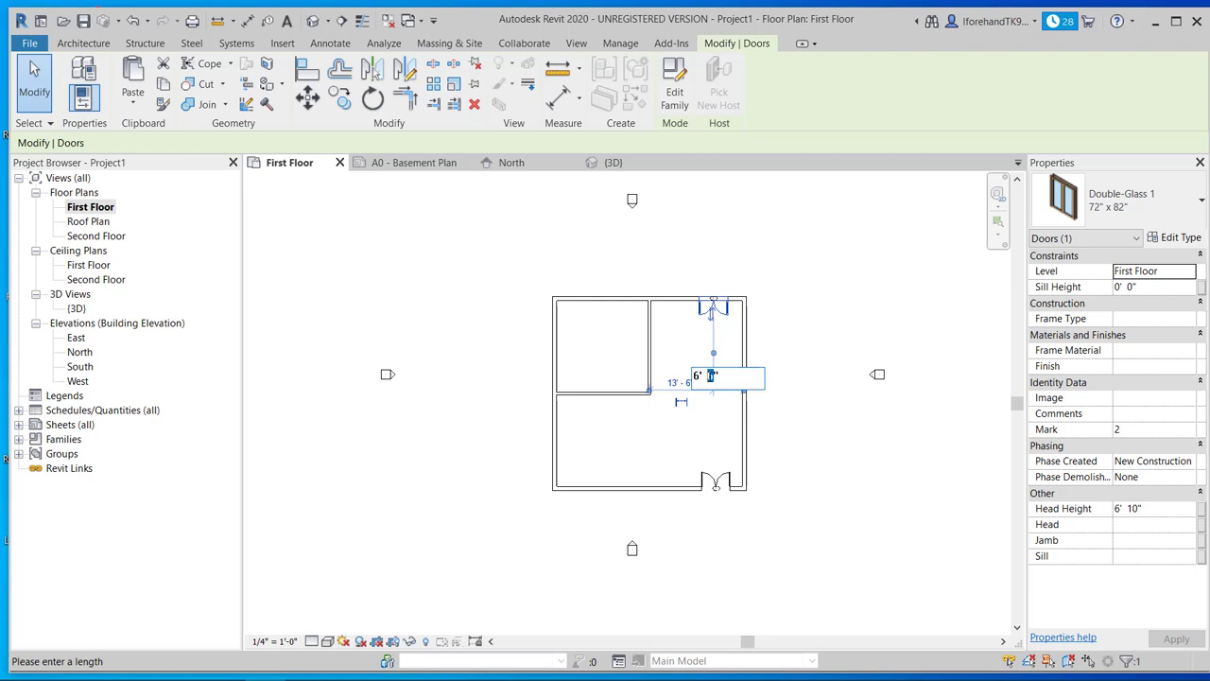
{"action": "key", "text": "Return"}
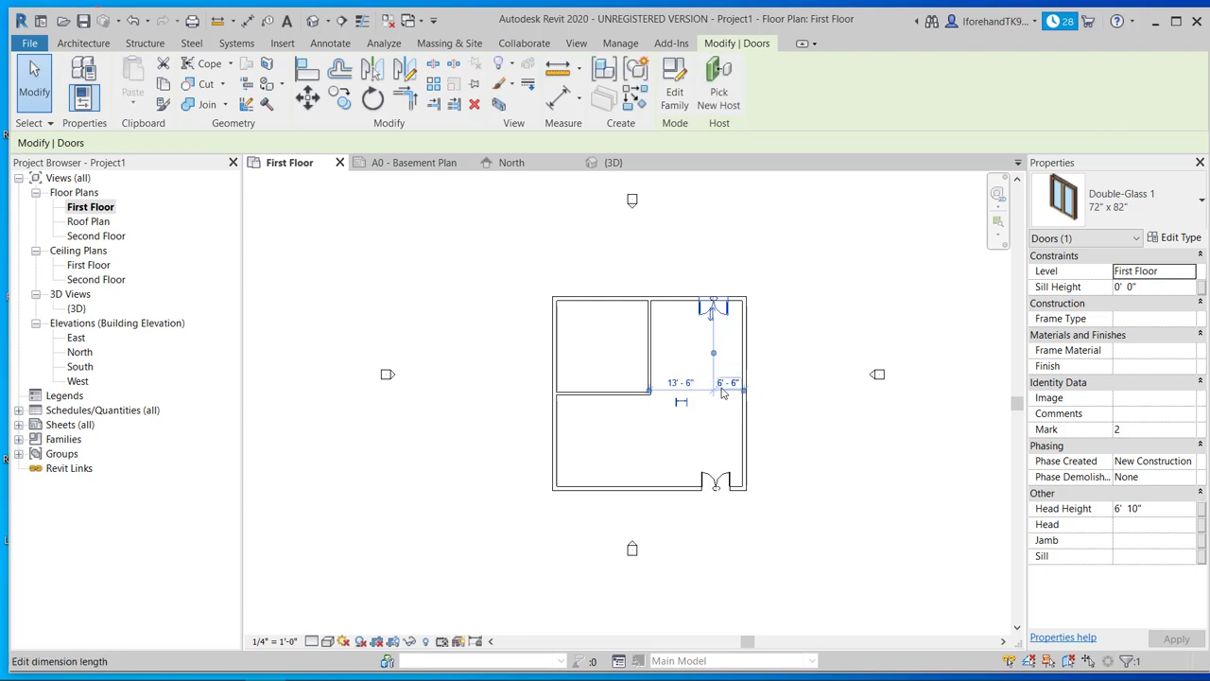
{"action": "left_click", "coordinate": [718, 382]}
{"action": "left_click", "coordinate": [712, 375]}
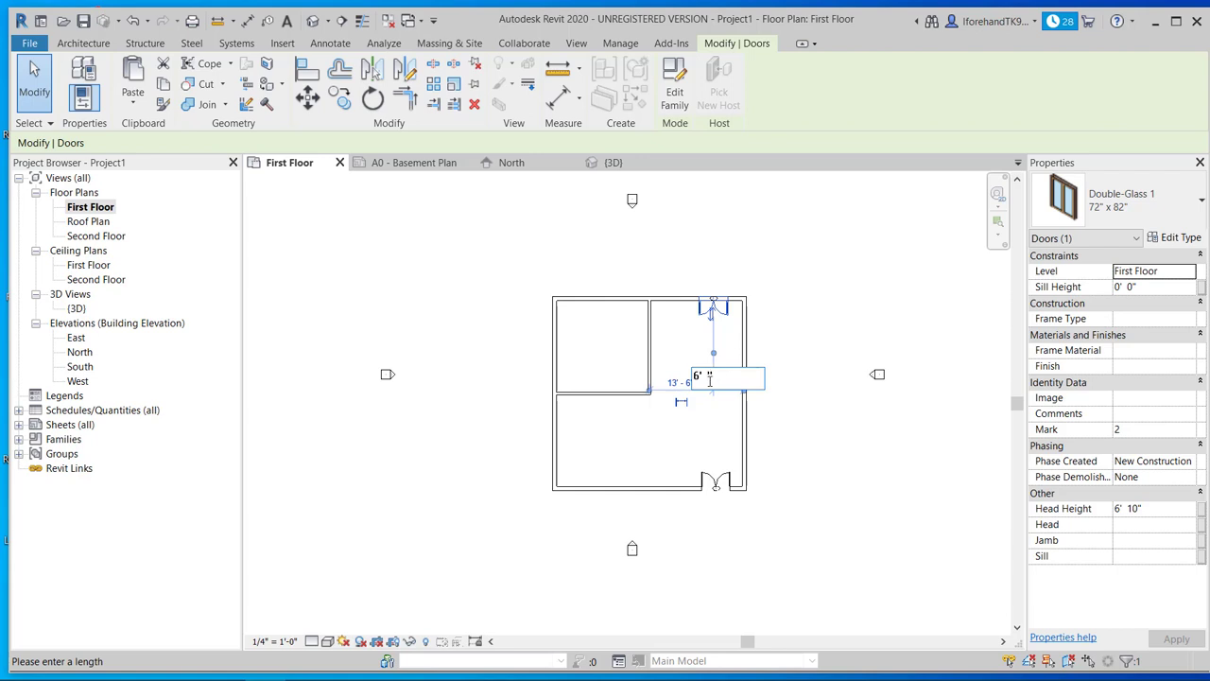
{"action": "key", "text": "Return"}
{"action": "left_click", "coordinate": [710, 345]}
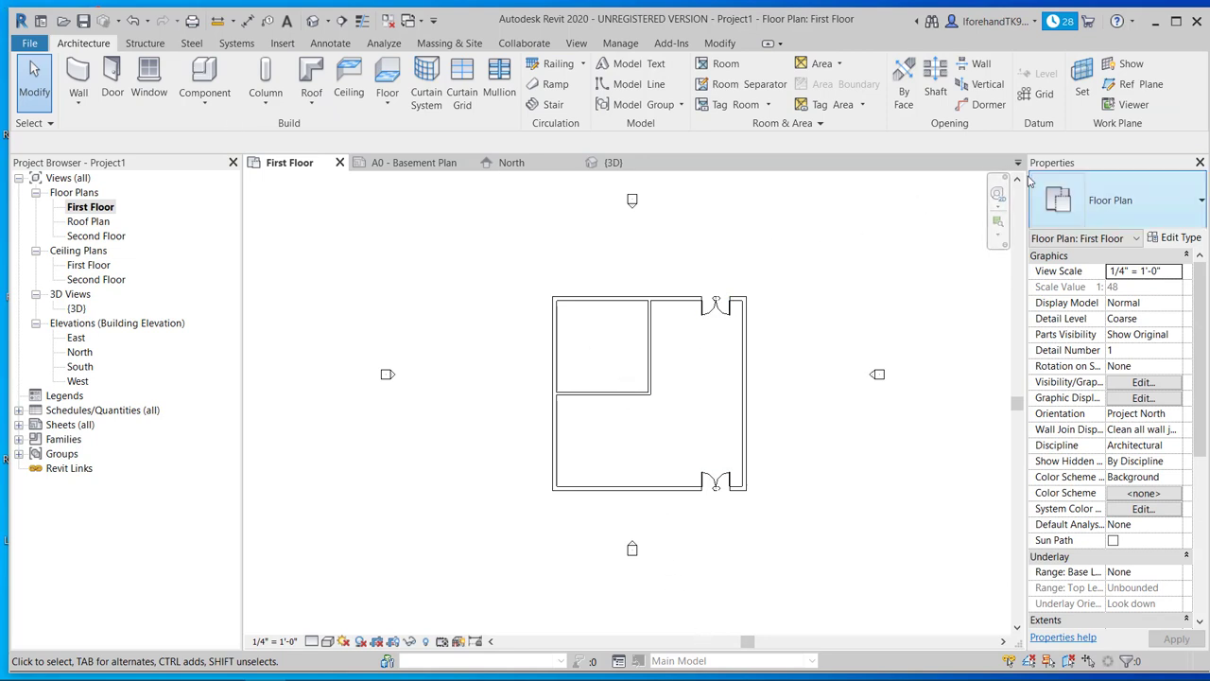
Place a Single-Flush 36" x 80" door in the horizontal interior wall, about 3' from the west wall
{"action": "left_click", "coordinate": [111, 78]}
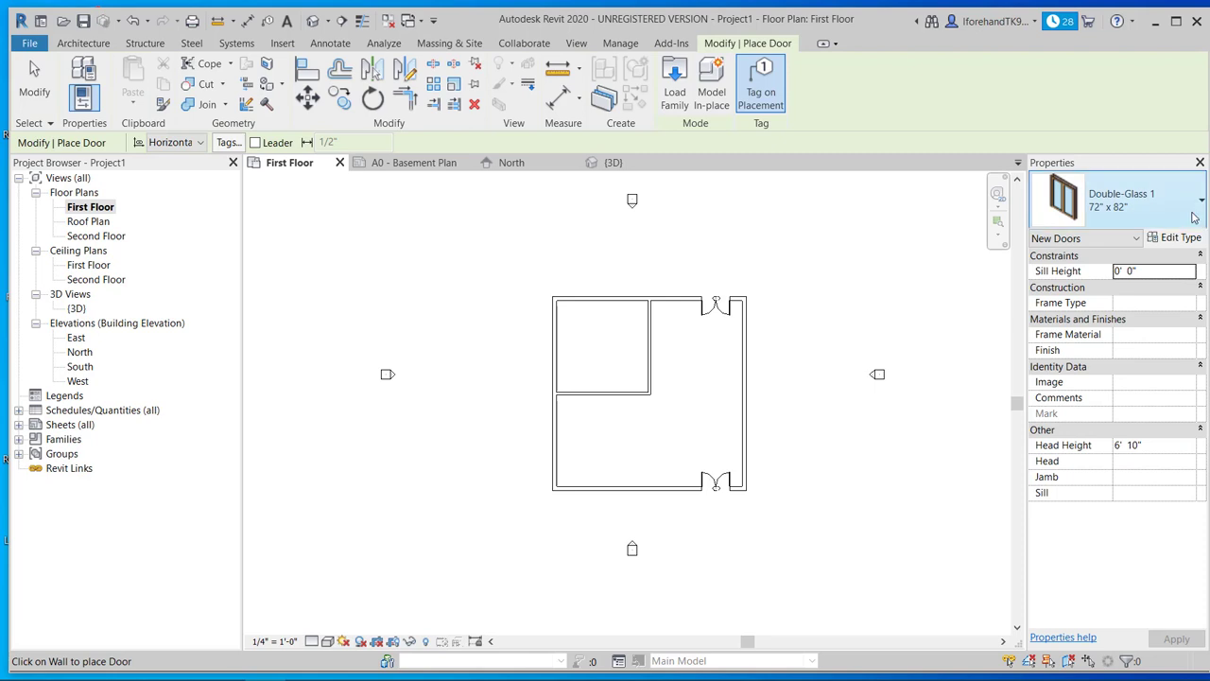
{"action": "left_click", "coordinate": [1135, 200]}
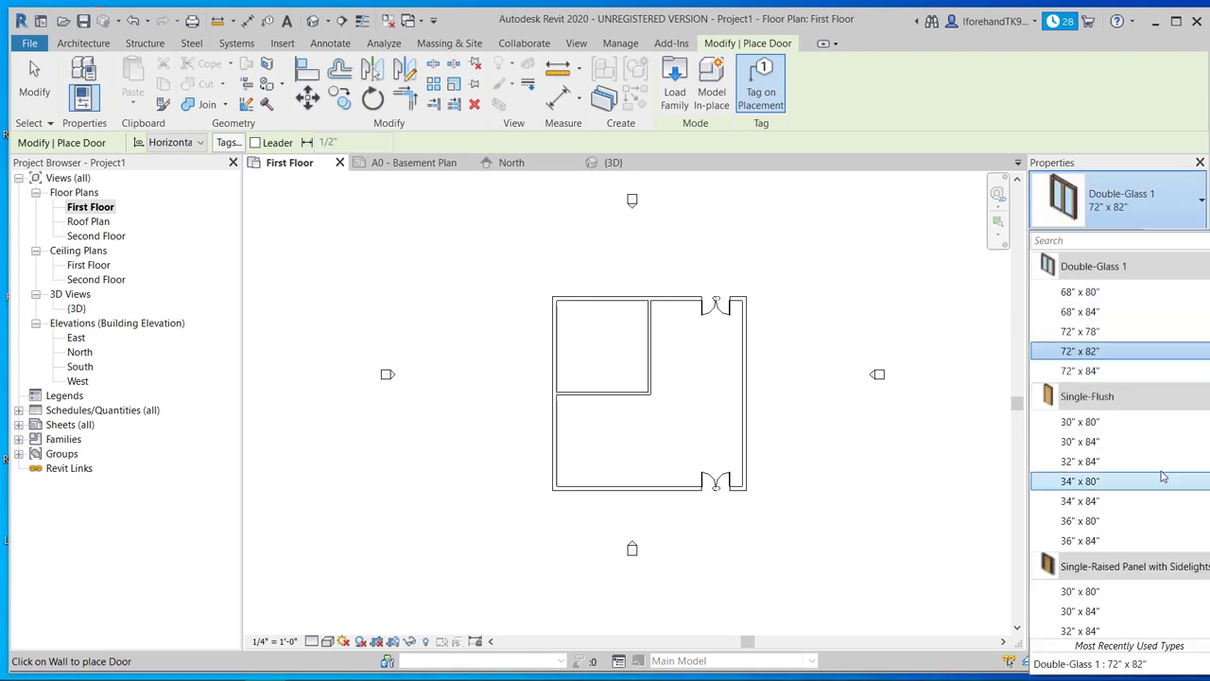
{"action": "left_click", "coordinate": [1080, 521]}
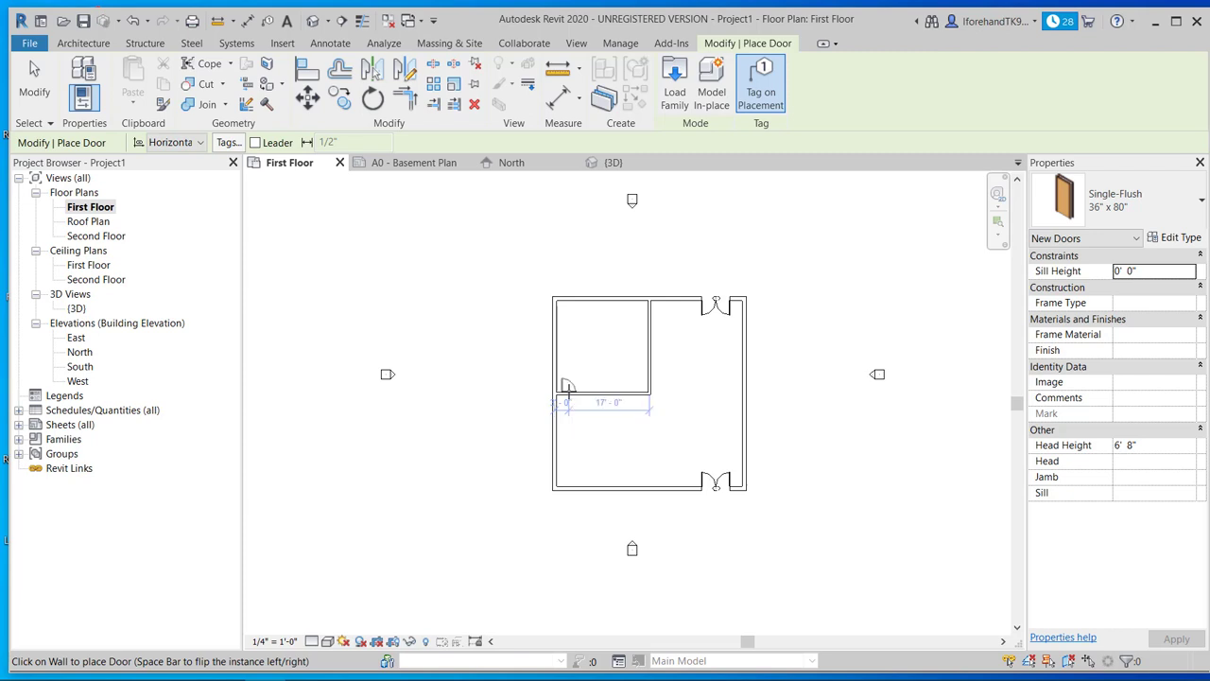
{"action": "left_click", "coordinate": [565, 386]}
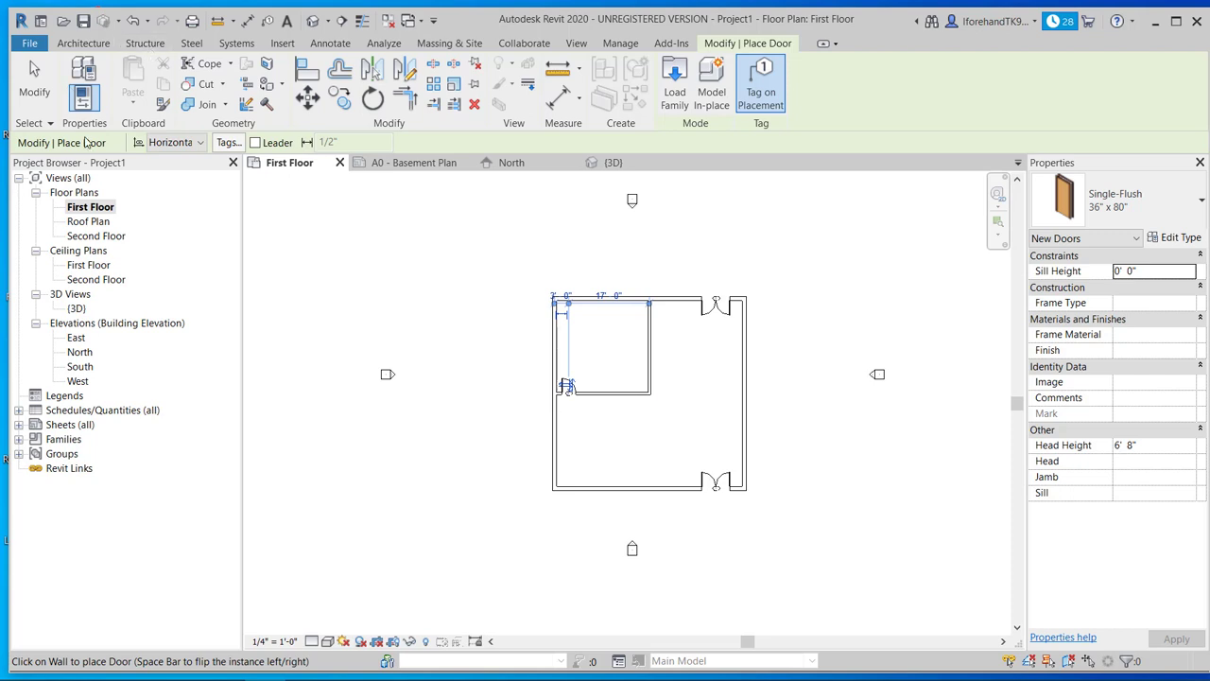
In the default 3D view, set the top constraint of both interior walls to Up to level: Second Floor
{"action": "left_click", "coordinate": [312, 21]}
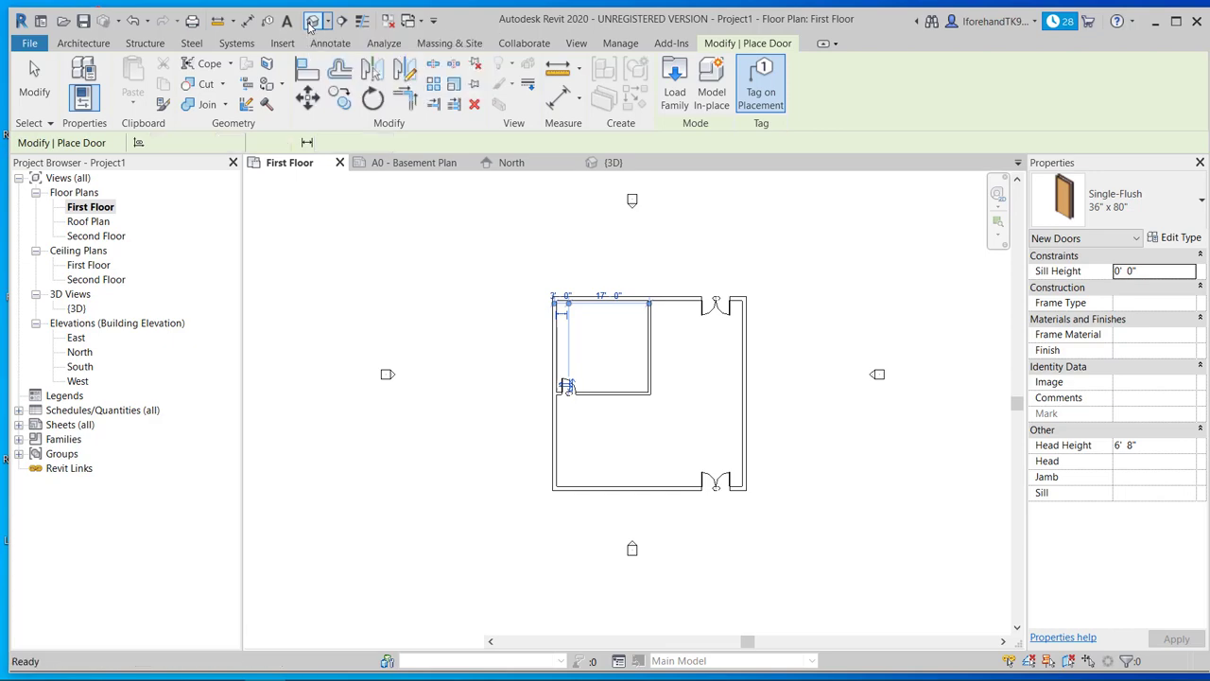
{"action": "scroll", "coordinate": [581, 406], "scroll_direction": "up", "scroll_amount": 2}
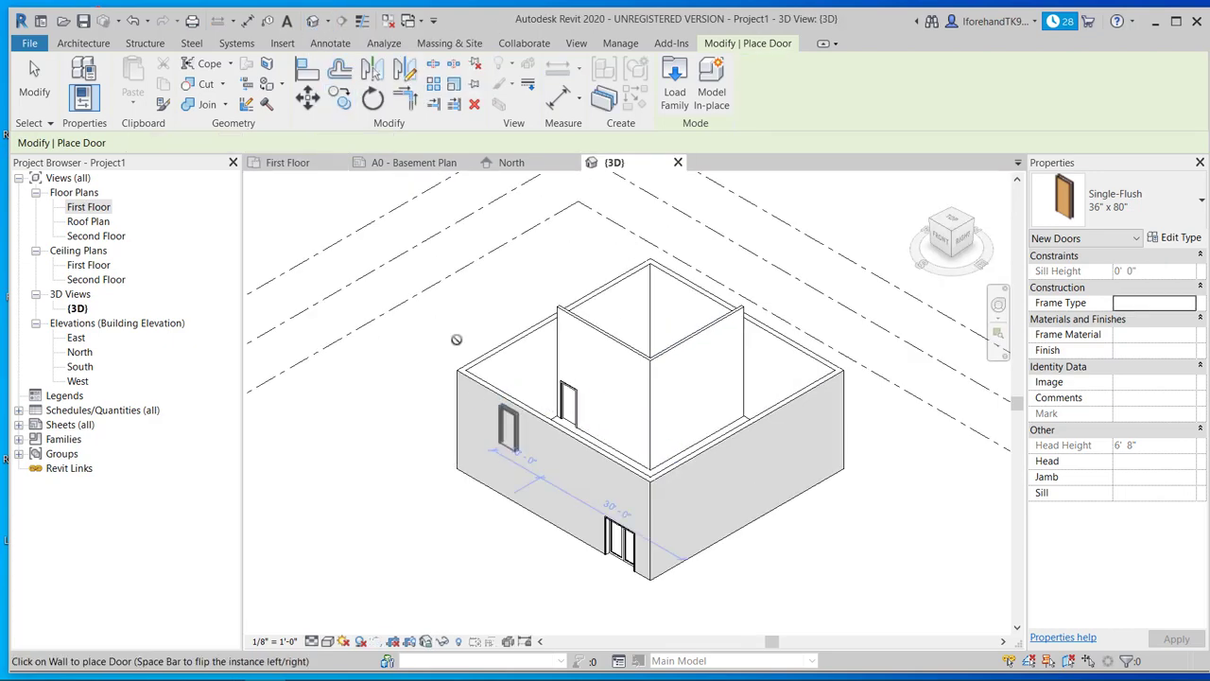
{"action": "left_click", "coordinate": [33, 71]}
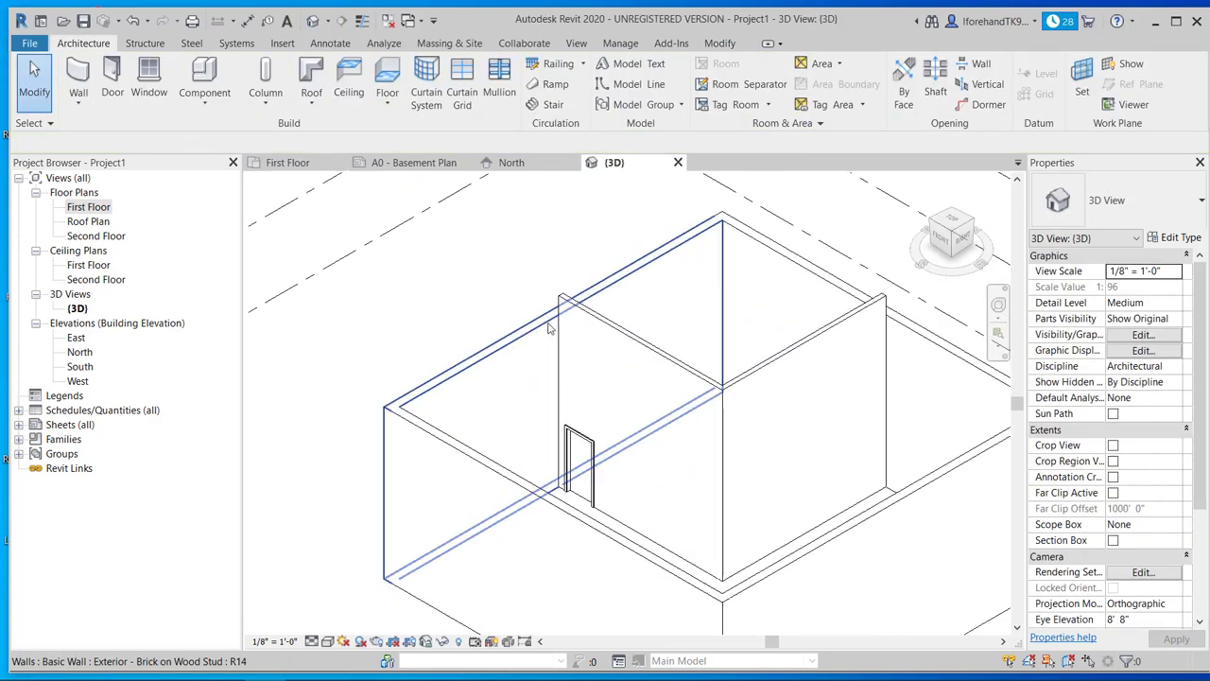
{"action": "scroll", "coordinate": [582, 387], "scroll_direction": "up", "scroll_amount": 3}
{"action": "mouse_move", "coordinate": [549, 369]}
{"action": "middle_mouse_down"}
{"action": "mouse_move", "coordinate": [581, 387]}
{"action": "mouse_move", "coordinate": [597, 486]}
{"action": "mouse_move", "coordinate": [654, 460]}
{"action": "mouse_move", "coordinate": [624, 329]}
{"action": "middle_mouse_up"}
{"action": "left_click", "coordinate": [624, 328]}
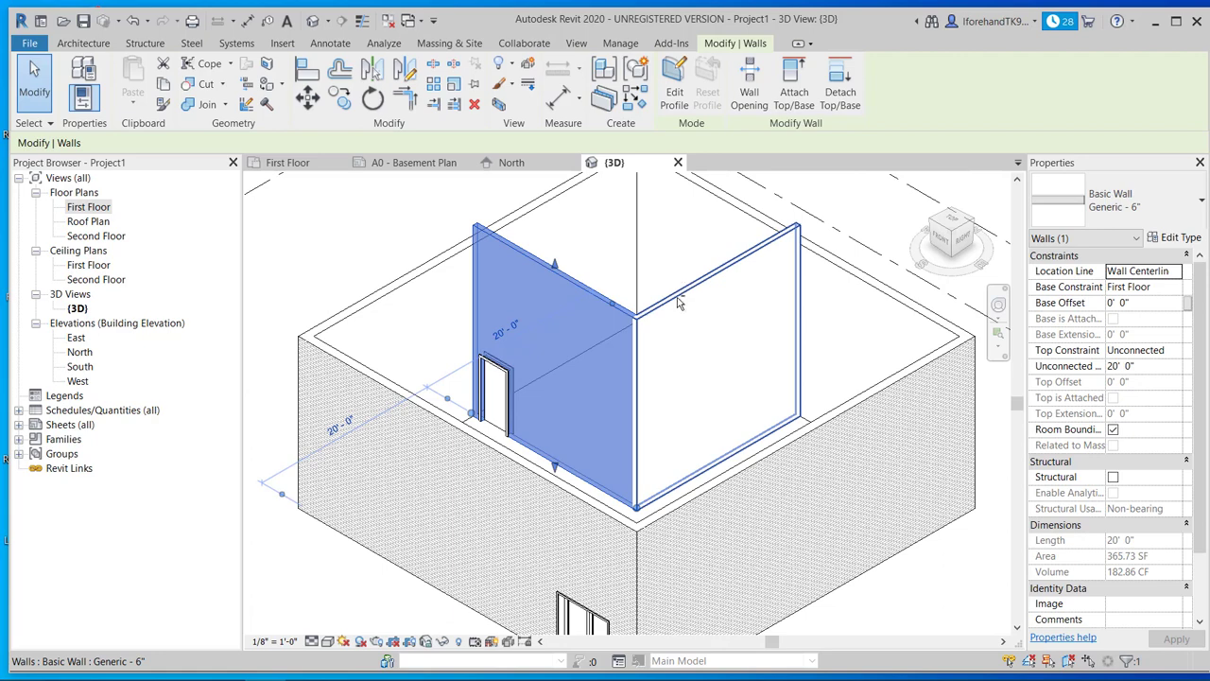
{"action": "left_click", "coordinate": [678, 303], "text": "ctrl"}
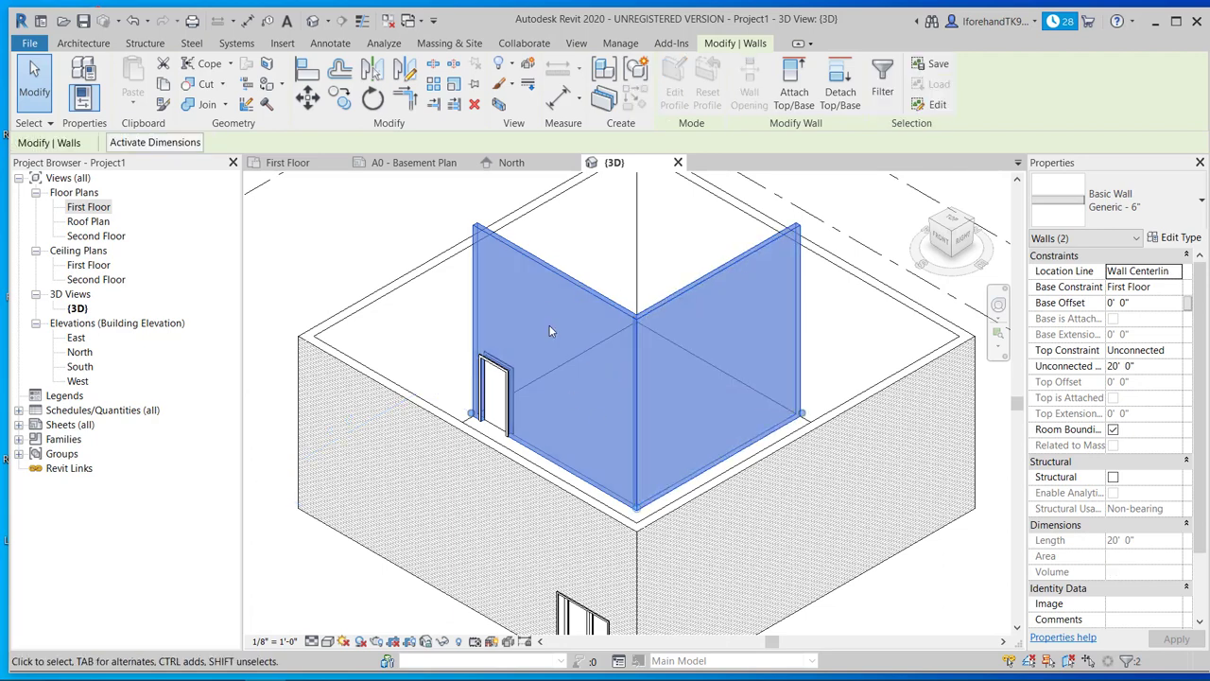
{"action": "left_click", "coordinate": [1171, 354]}
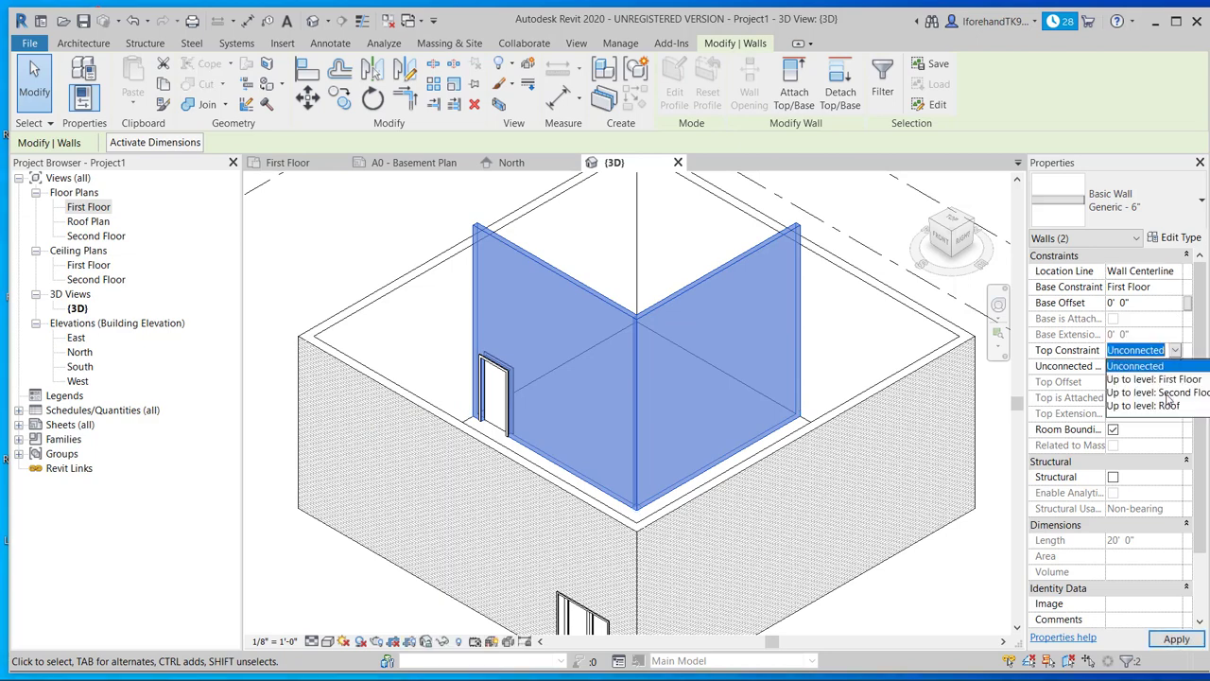
{"action": "left_click", "coordinate": [1168, 393]}
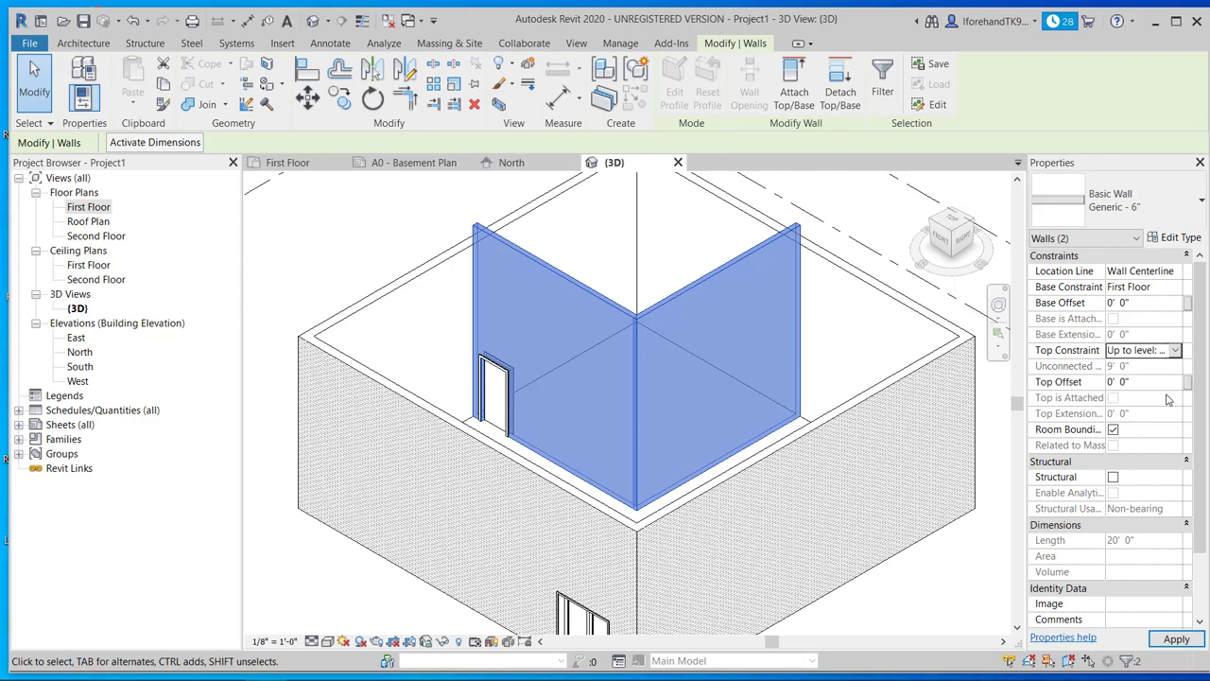
{"action": "left_click", "coordinate": [341, 256]}
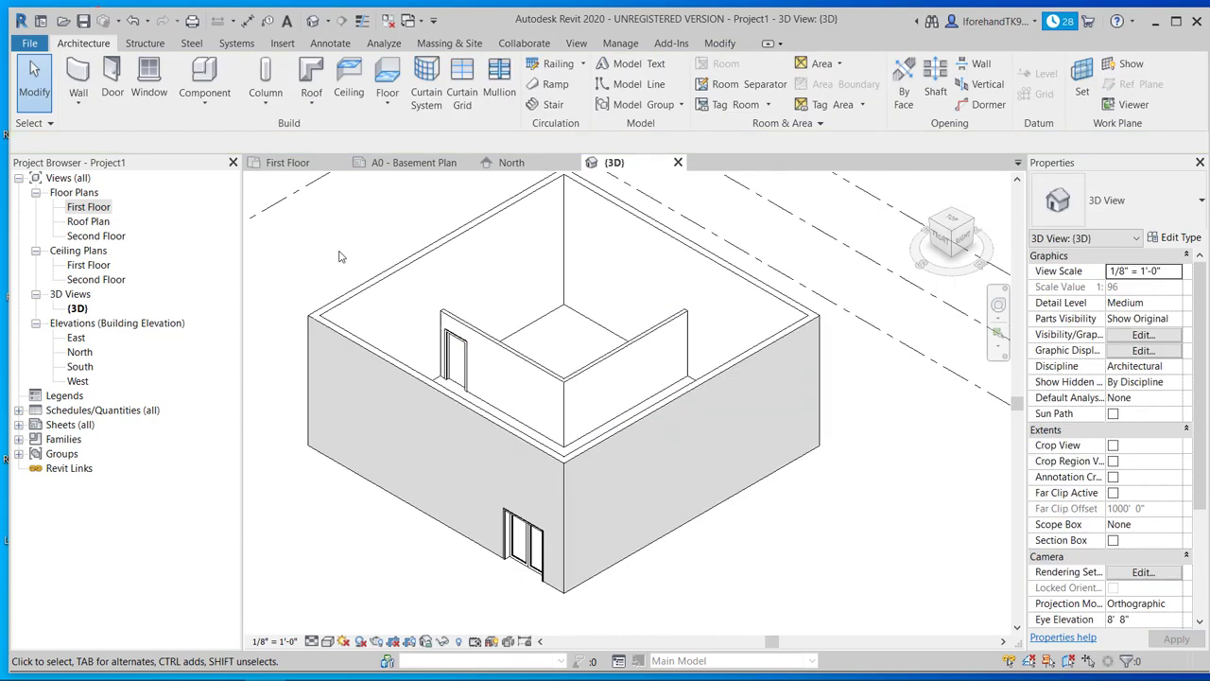
{"action": "scroll", "coordinate": [332, 263], "scroll_direction": "down", "scroll_amount": 1}
{"action": "middle_click_drag", "start_coordinate": [336, 296], "coordinate": [373, 328]}
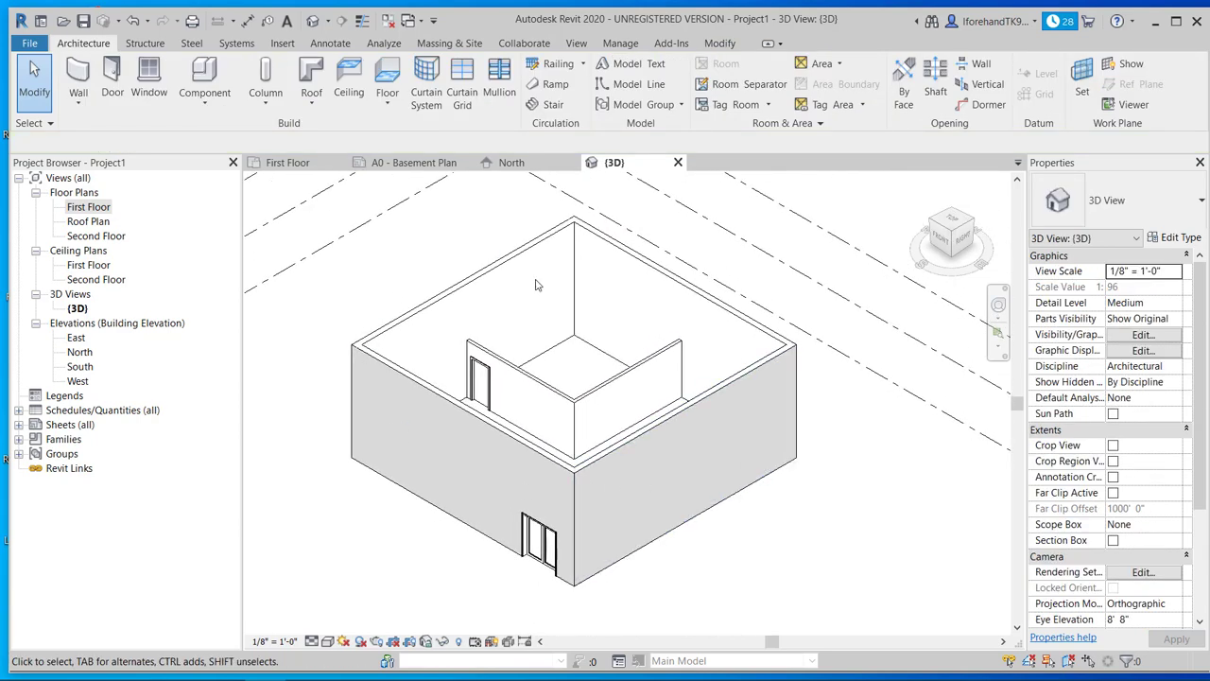
Set the 3D view's detail level to Fine
{"action": "left_click", "coordinate": [326, 641]}
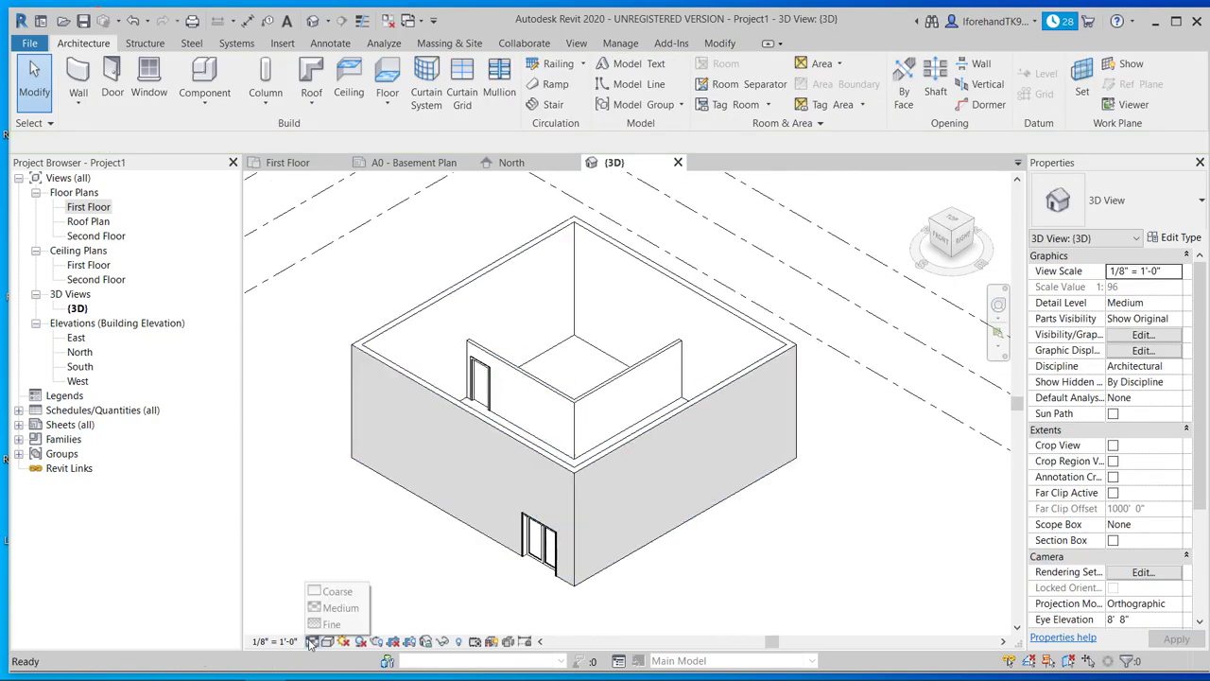
{"action": "left_click", "coordinate": [332, 625]}
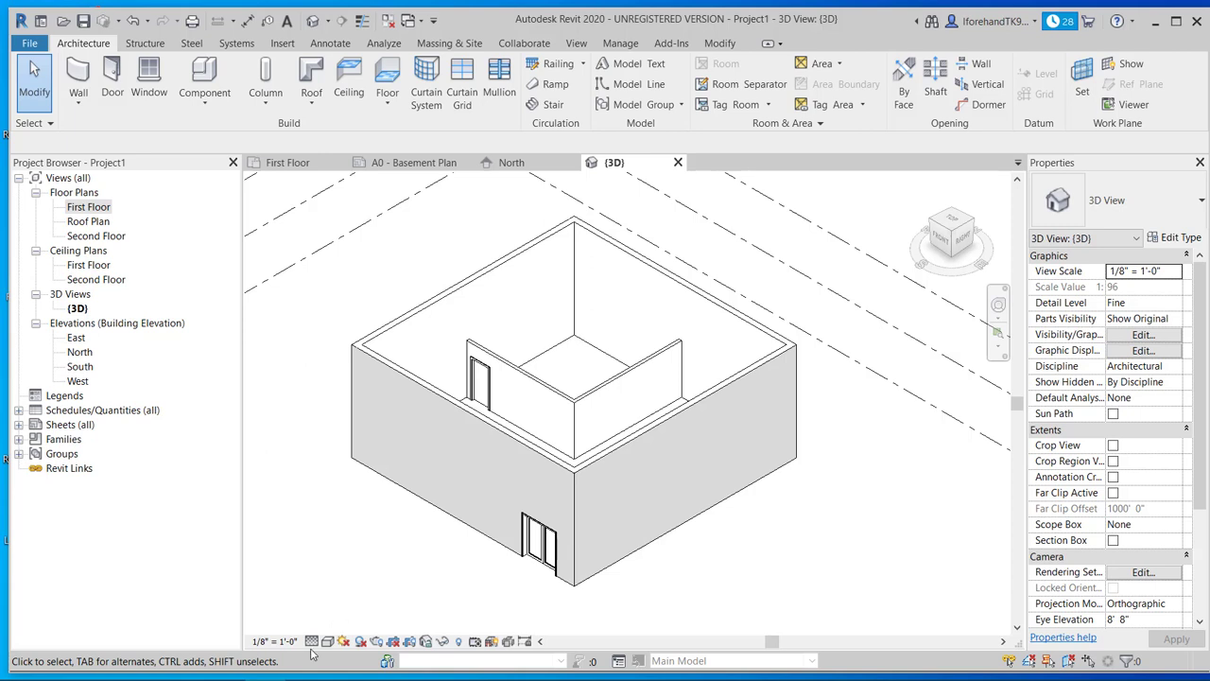
{"action": "scroll", "coordinate": [270, 316], "scroll_direction": "down", "scroll_amount": 1}
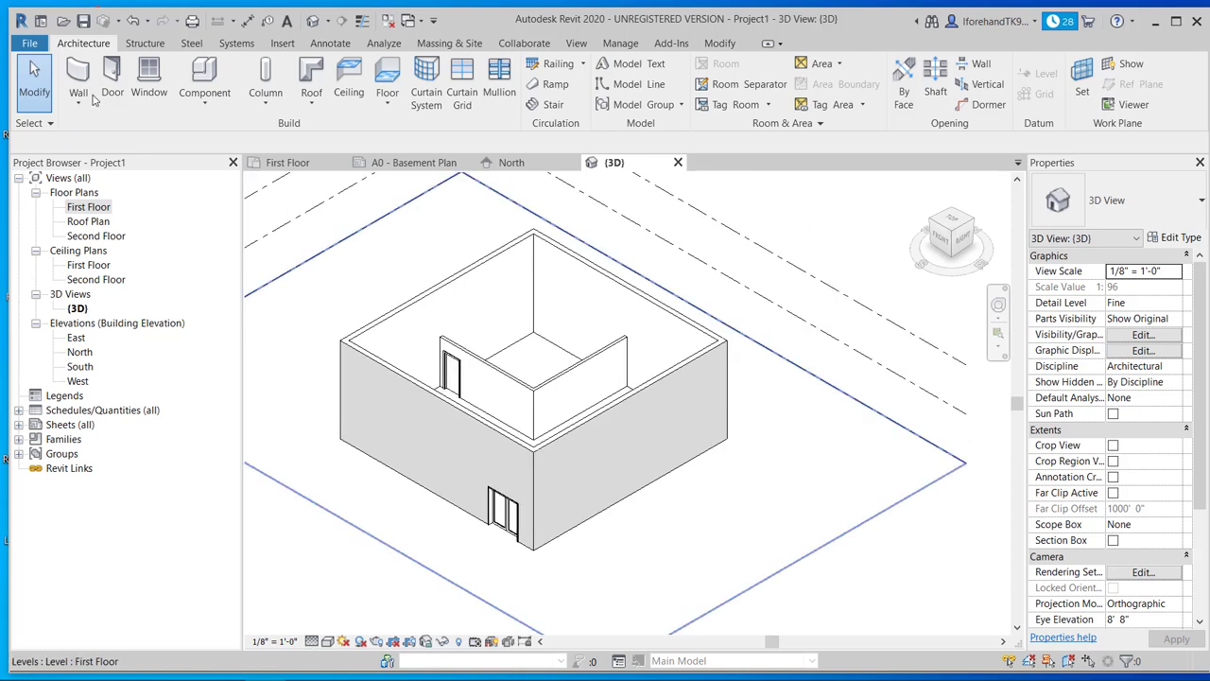
On the Second Floor plan, draw a horizontal Generic - 6" wall from the west to the east exterior wall, 20' from the north wall
{"action": "double_click", "coordinate": [83, 235]}
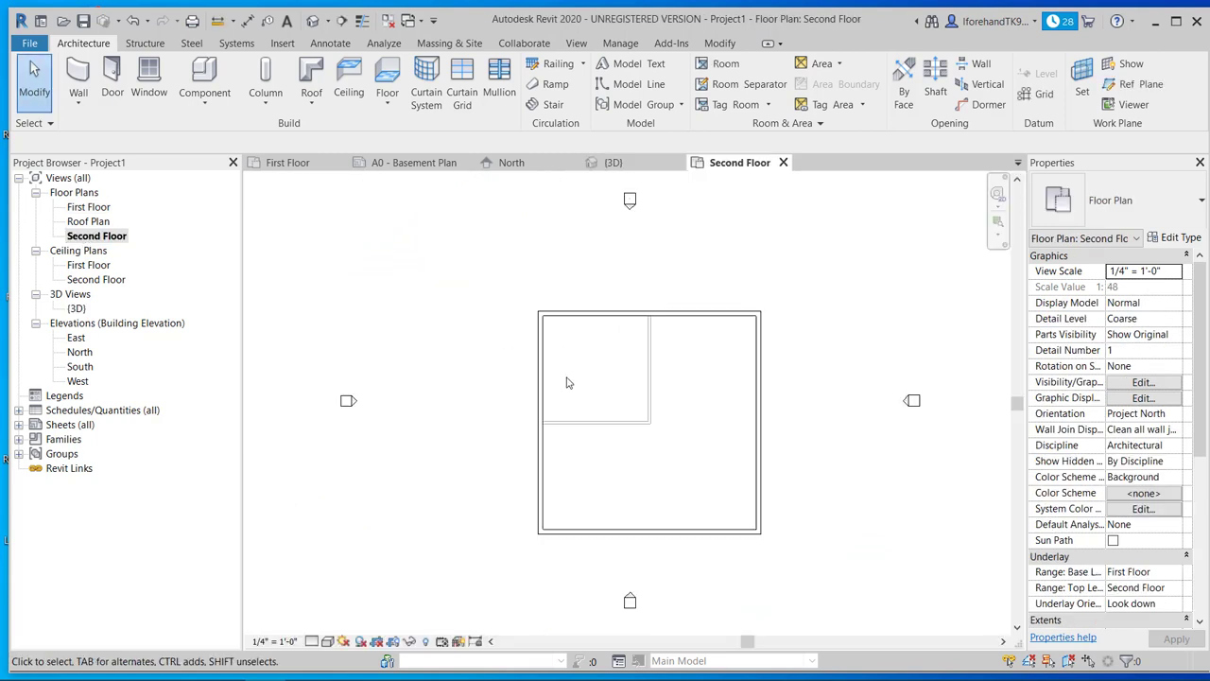
{"action": "middle_click_drag", "start_coordinate": [567, 383], "coordinate": [517, 345]}
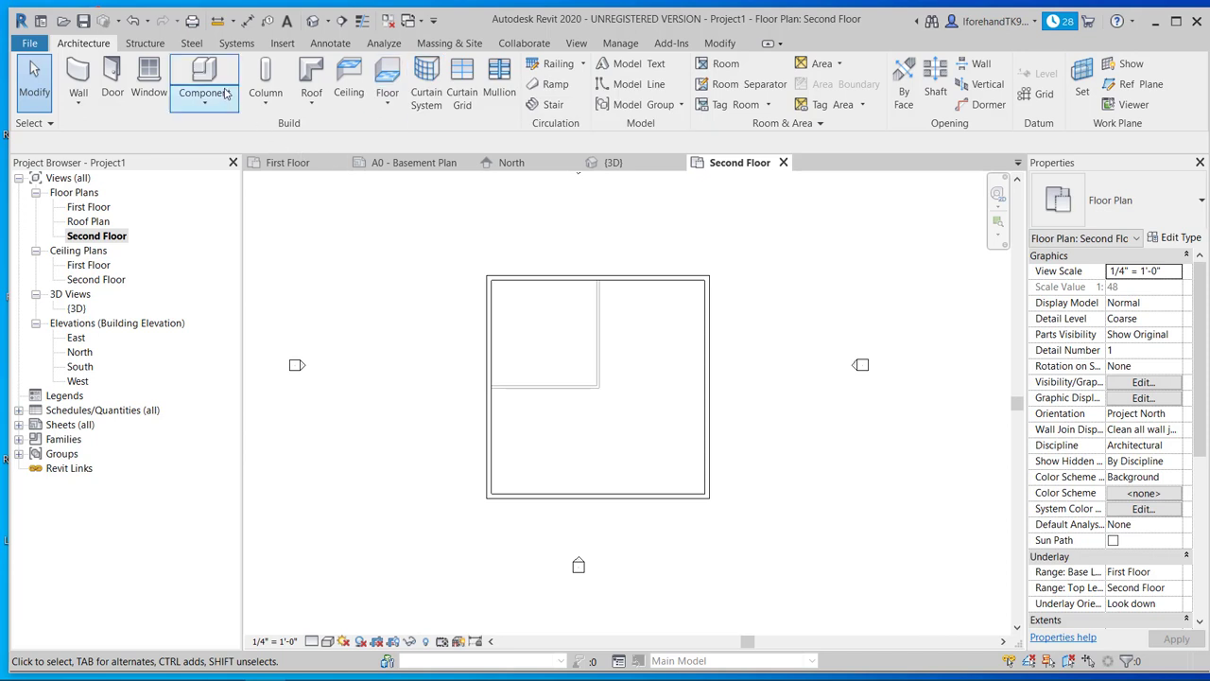
{"action": "left_click", "coordinate": [78, 80]}
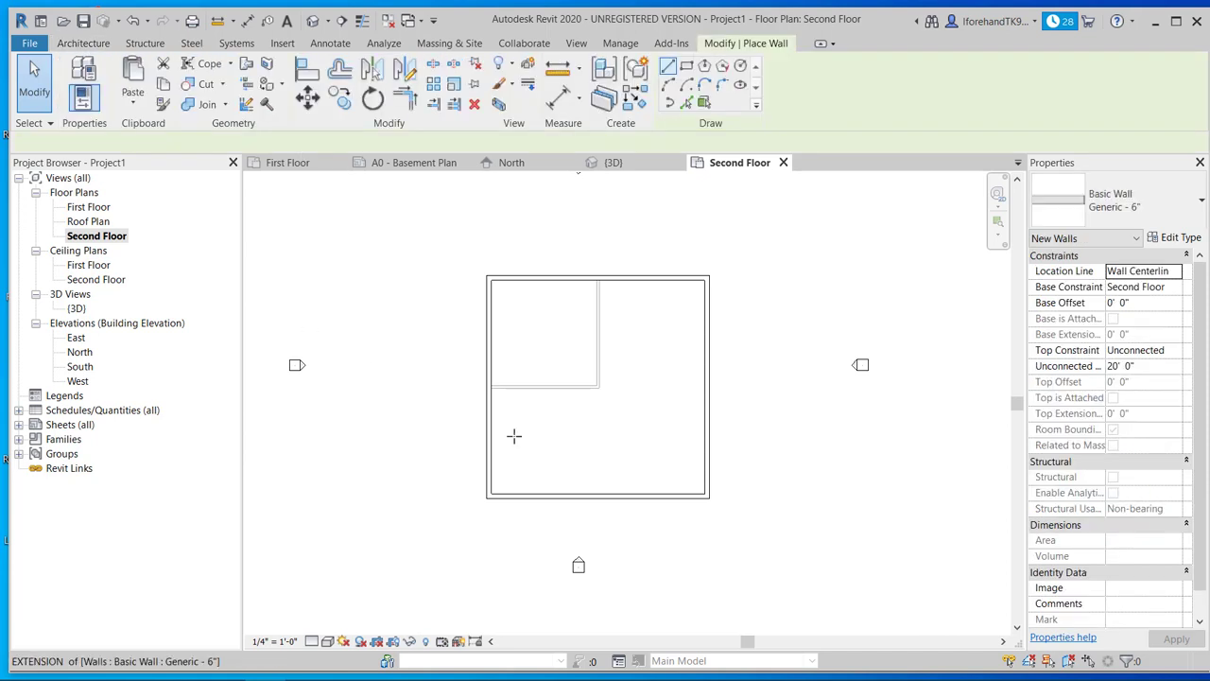
{"action": "left_click", "coordinate": [488, 386]}
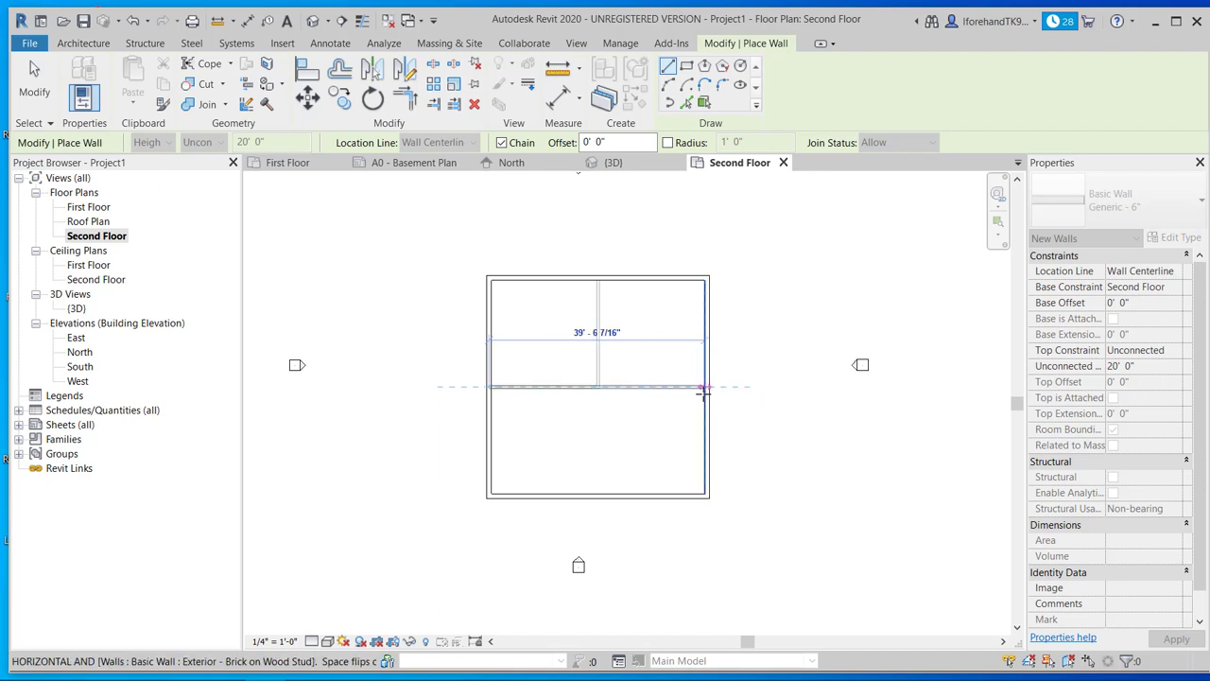
{"action": "left_click", "coordinate": [707, 388]}
{"action": "key", "text": "Escape"}
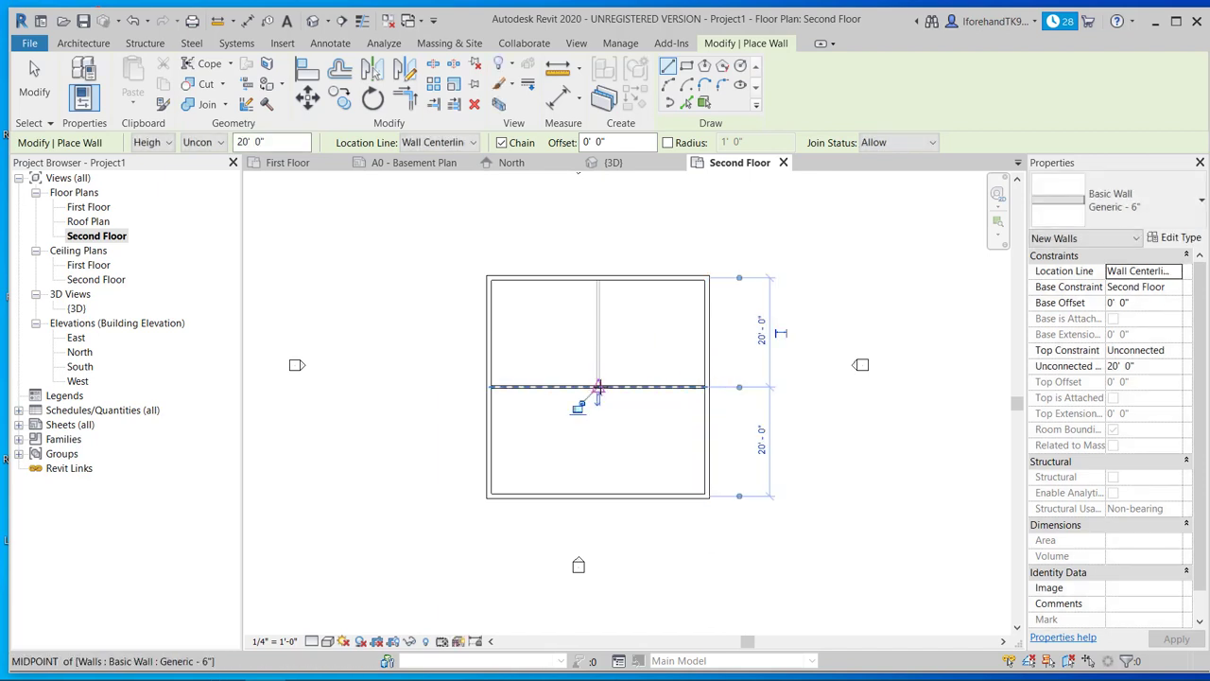
Draw a vertical Generic - 6" wall from the north wall's midpoint down to the midpoint of the horizontal interior wall
{"action": "left_click", "coordinate": [597, 279]}
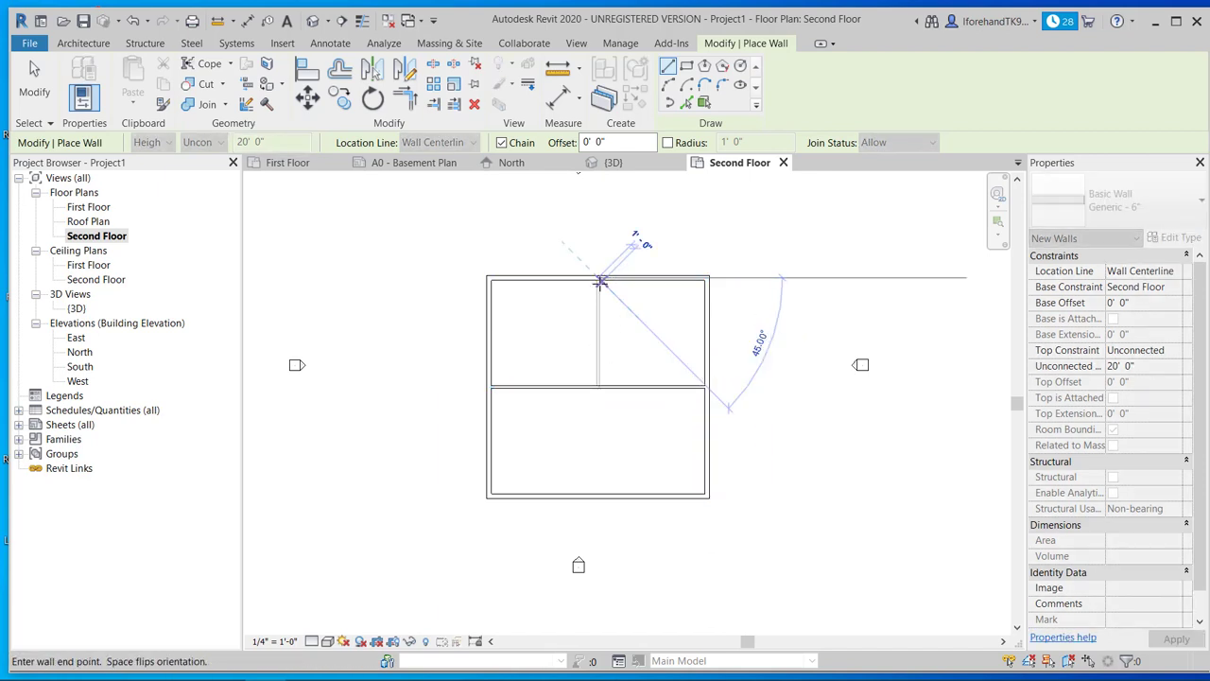
{"action": "left_click", "coordinate": [597, 388]}
{"action": "key", "text": "Escape"}
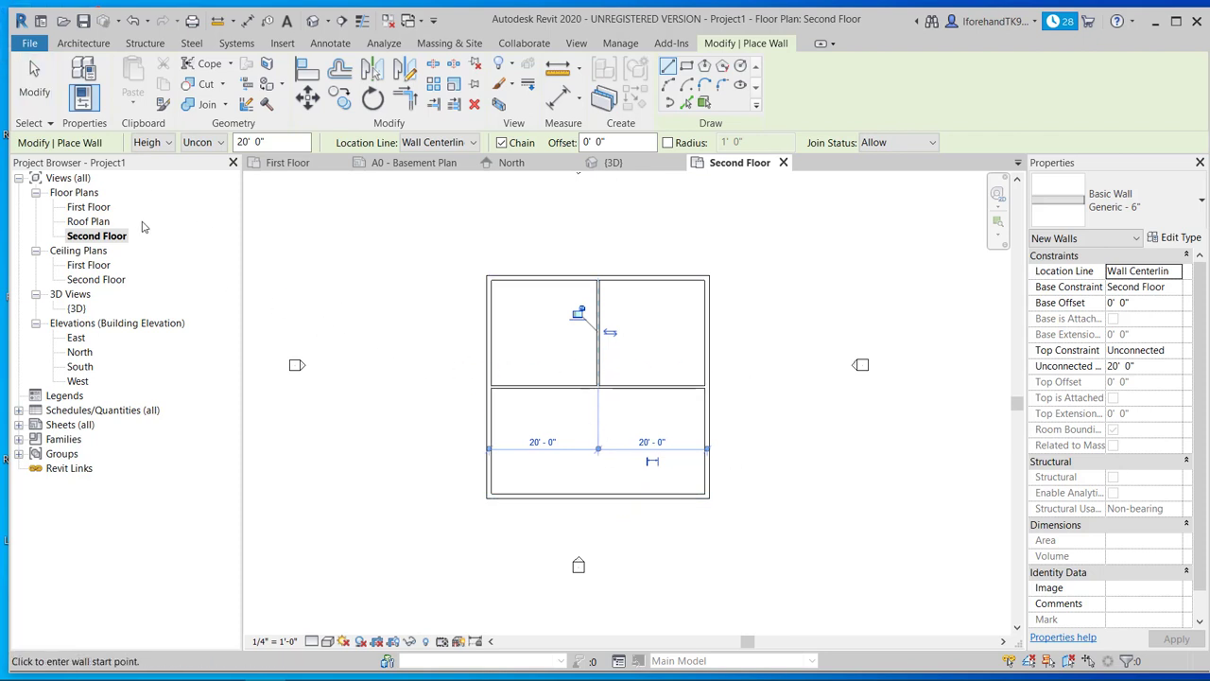
{"action": "left_click", "coordinate": [34, 80]}
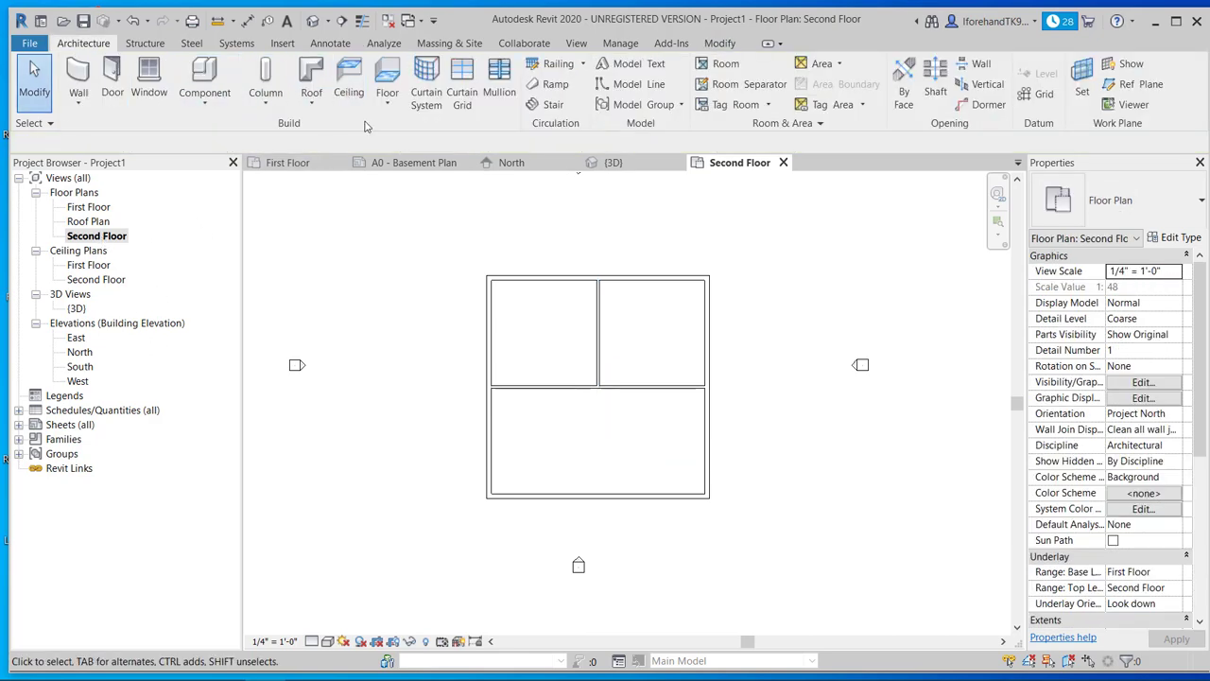
Create a Generic - 12" floor on the Second Floor level from the four exterior walls, attaching the walls below to its bottom
{"action": "left_click", "coordinate": [387, 78]}
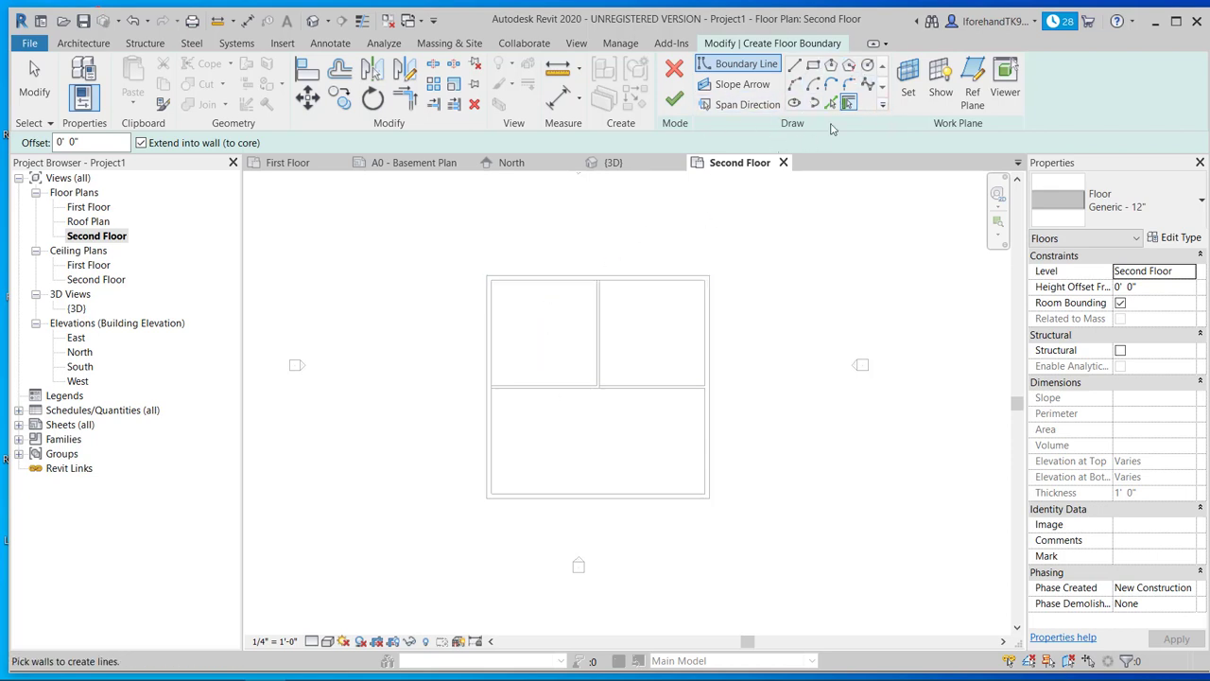
{"action": "left_click", "coordinate": [662, 276]}
{"action": "left_click", "coordinate": [490, 359]}
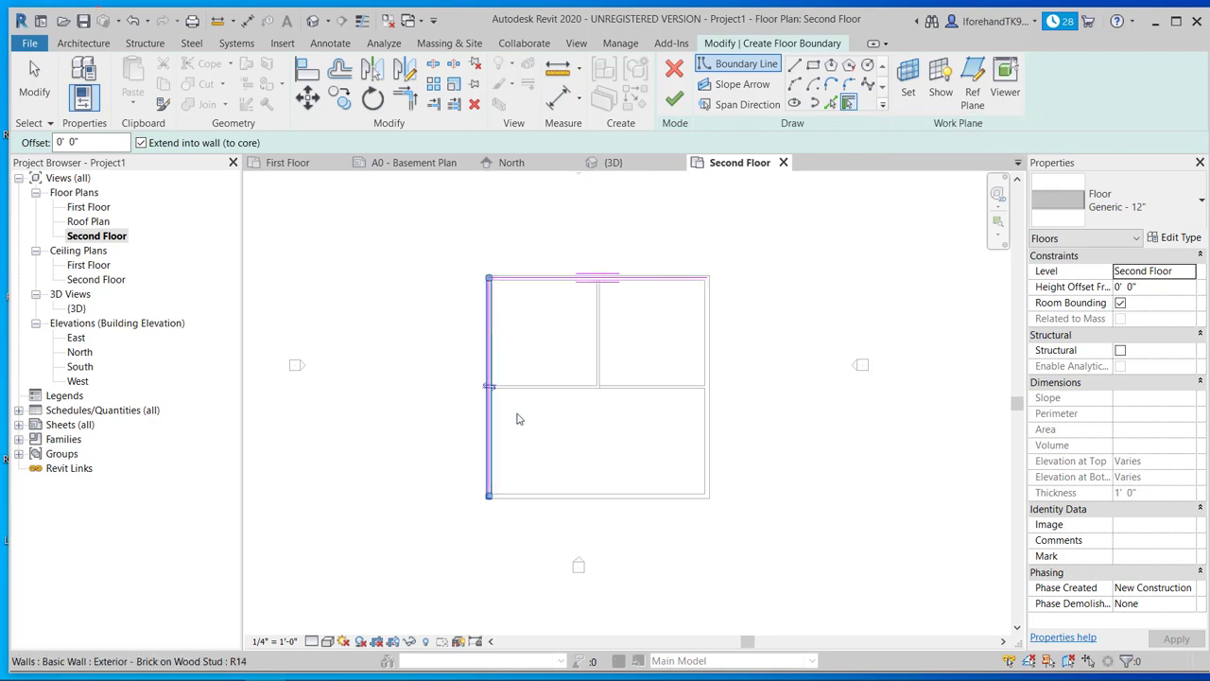
{"action": "left_click", "coordinate": [599, 496]}
{"action": "left_click", "coordinate": [709, 360]}
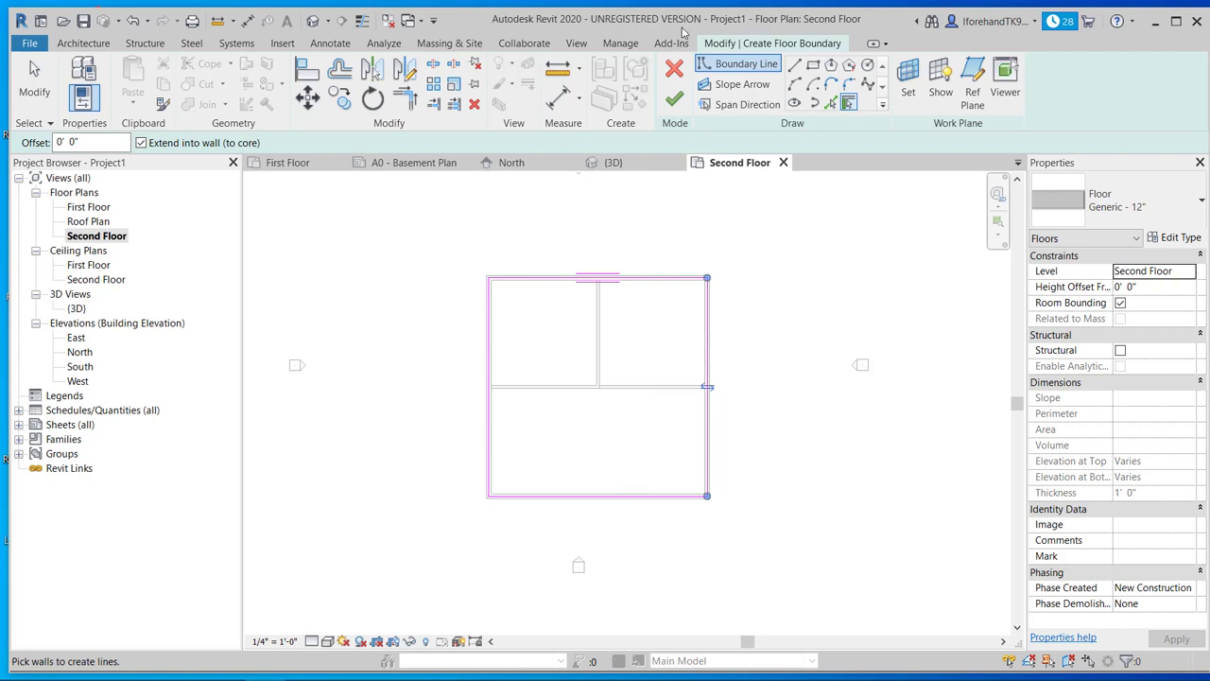
{"action": "left_click", "coordinate": [674, 98]}
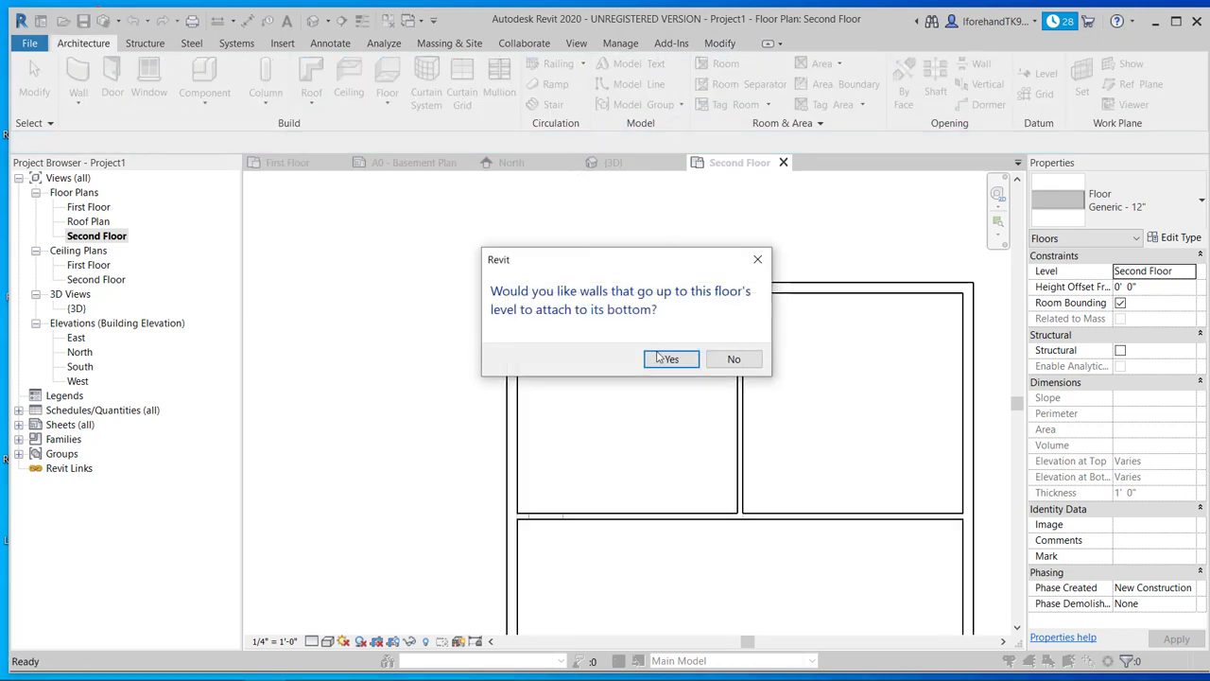
{"action": "left_click", "coordinate": [659, 358]}
{"action": "left_click", "coordinate": [664, 371]}
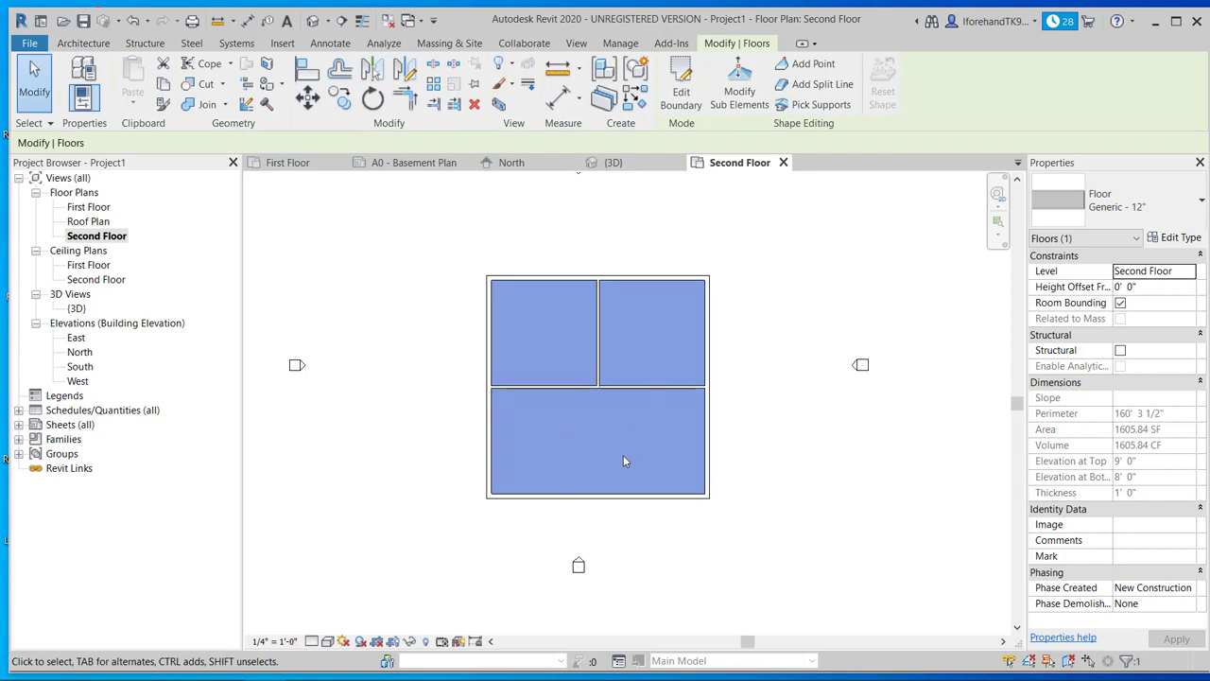
Edit the second-level floor's boundary, moving its south edge inward to about 13' from the south wall
{"action": "left_click", "coordinate": [679, 97]}
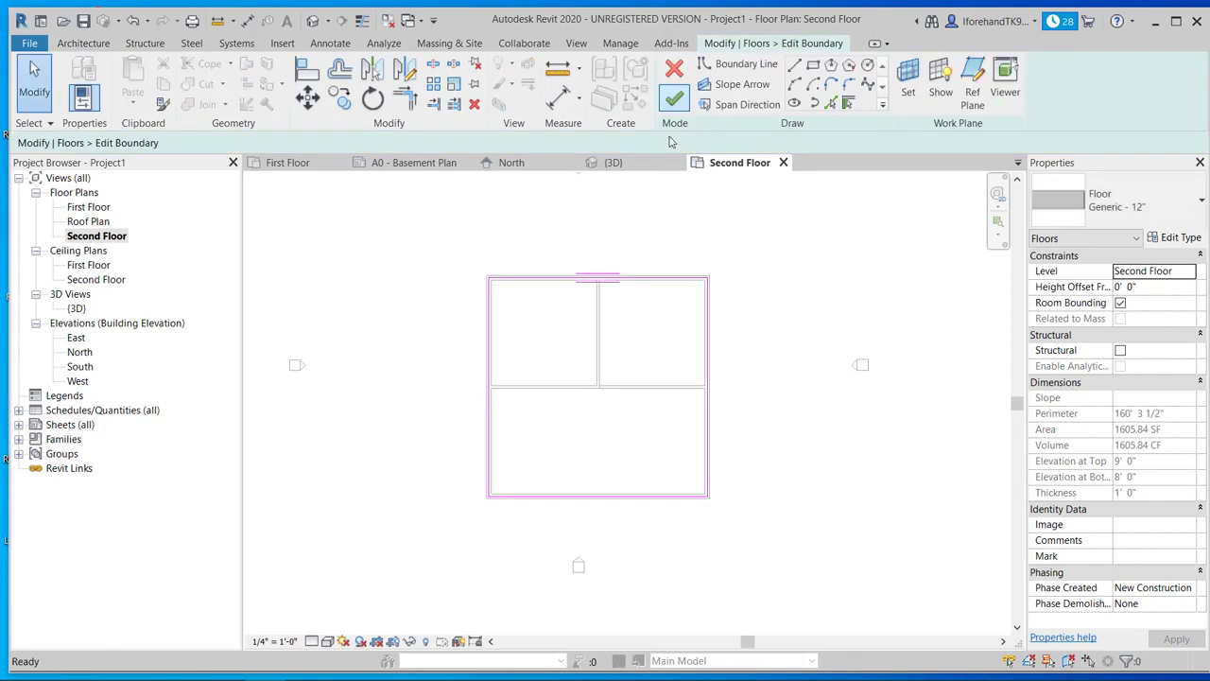
{"action": "left_click", "coordinate": [625, 496]}
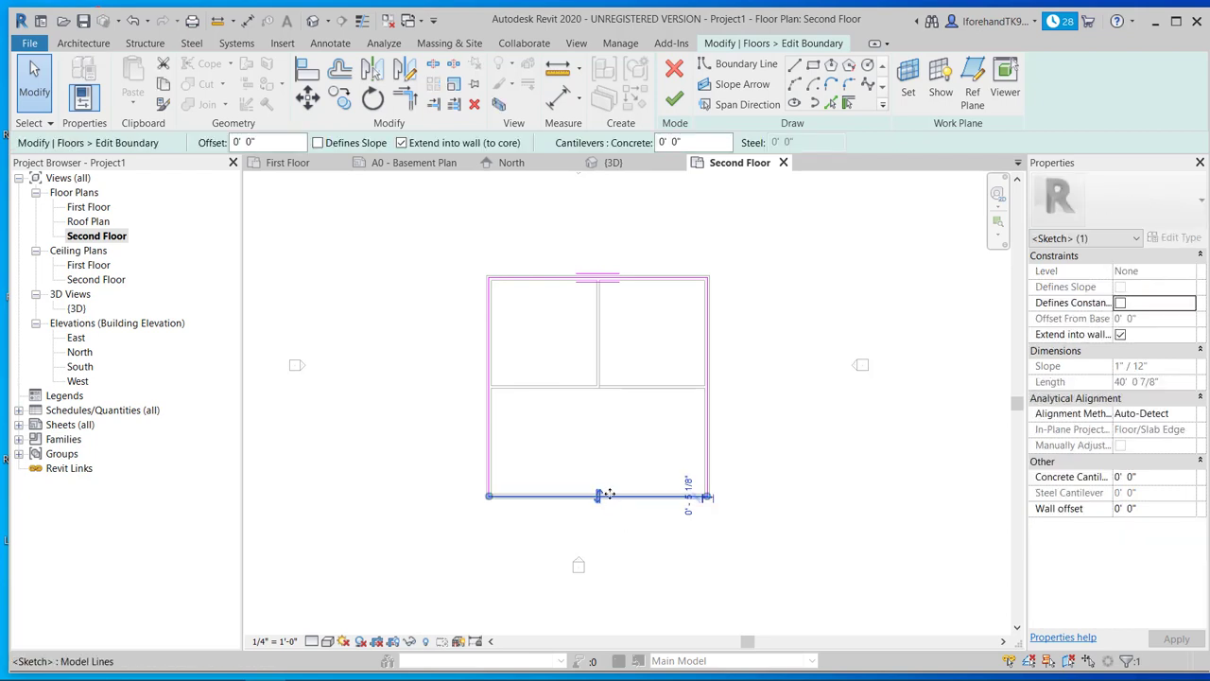
{"action": "left_click_drag", "start_coordinate": [606, 497], "coordinate": [610, 425]}
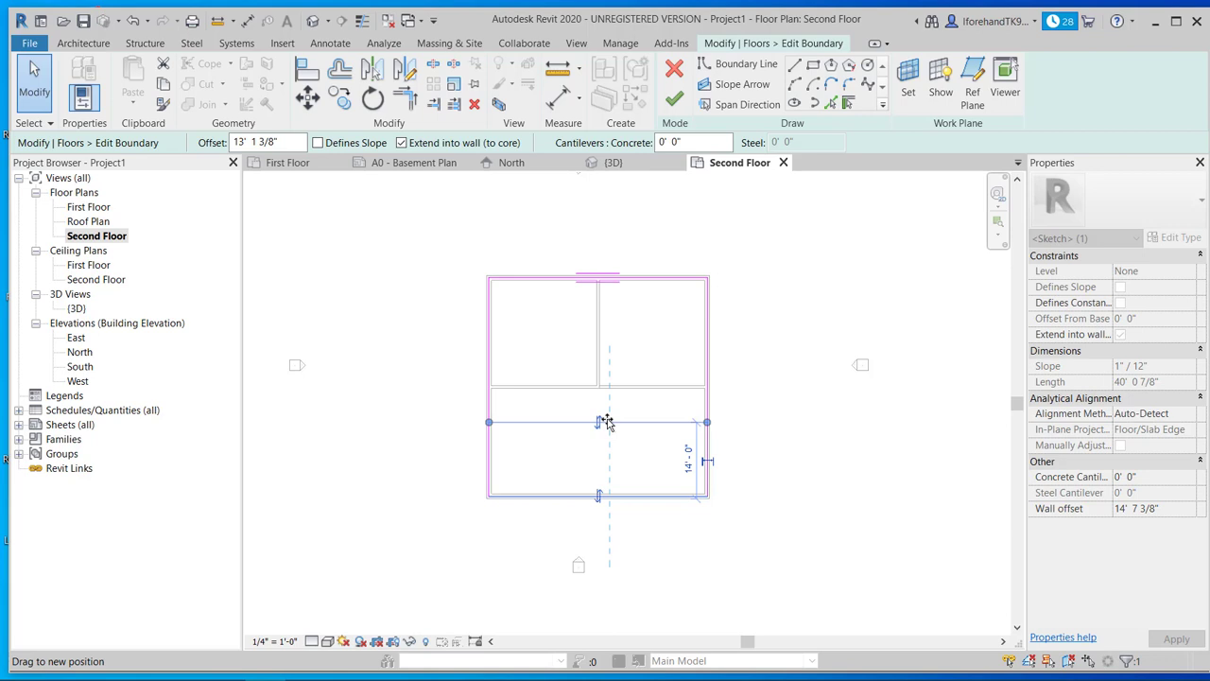
{"action": "left_click_drag", "start_coordinate": [606, 423], "coordinate": [602, 422]}
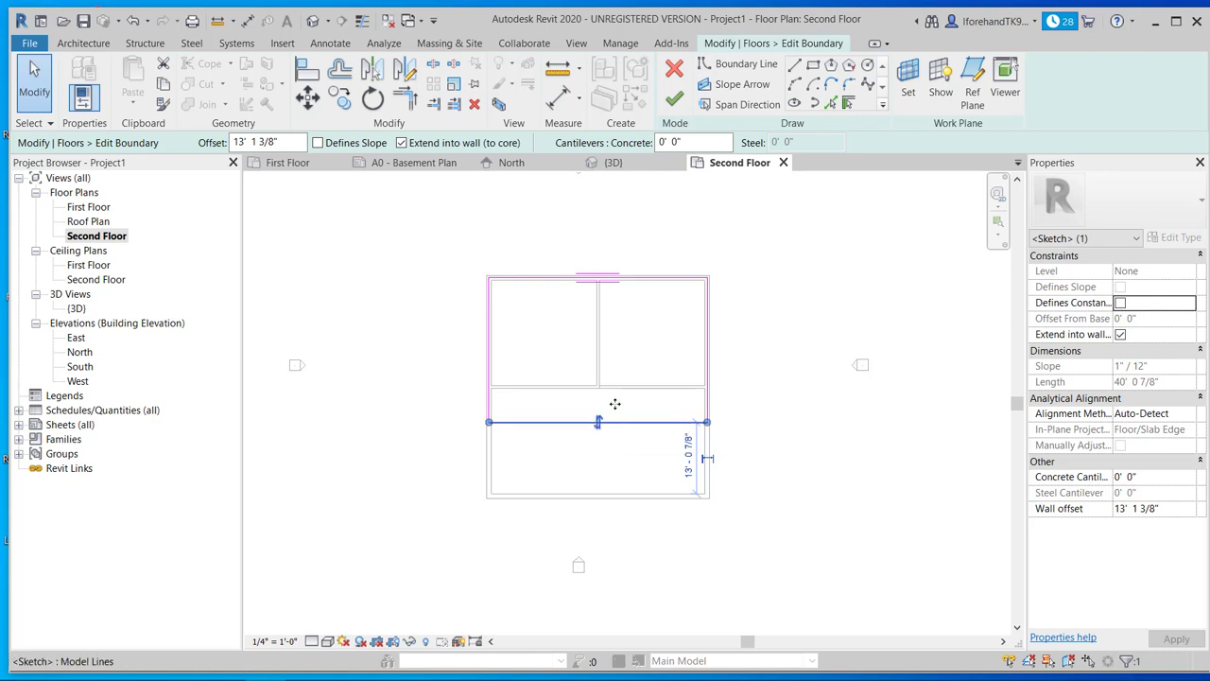
Set the floor's south edge to 14' 0" from the south wall and finish the boundary edit
{"action": "left_click", "coordinate": [689, 457]}
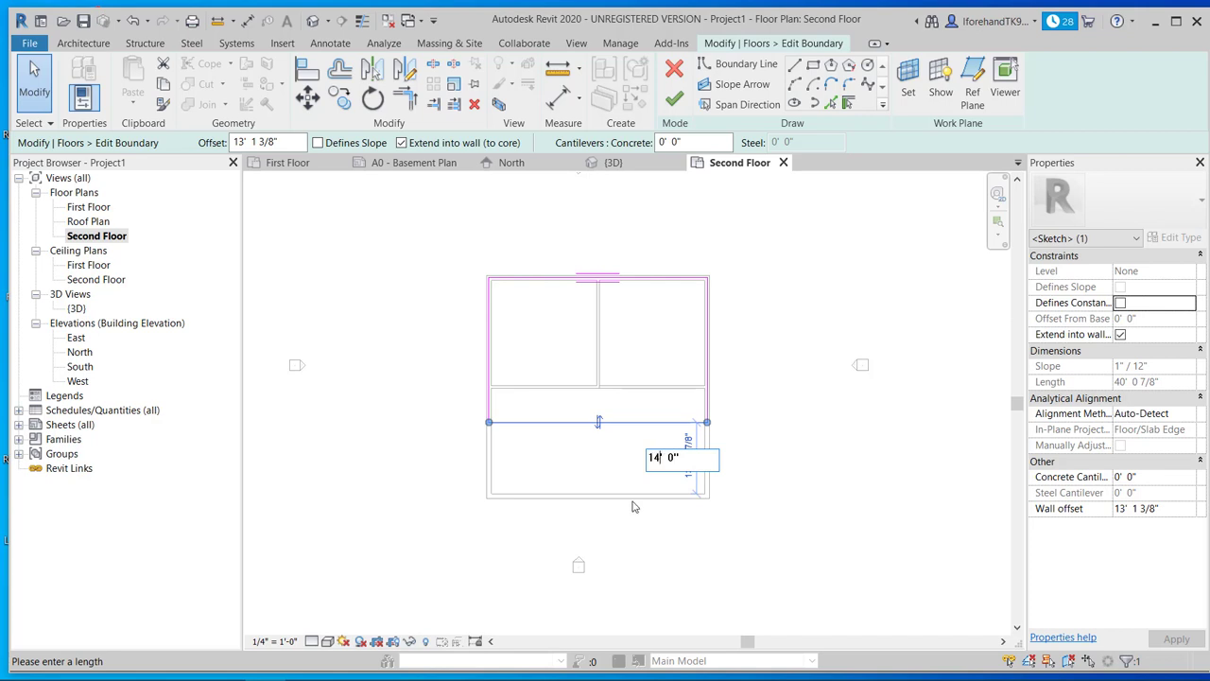
{"action": "key", "text": "Return"}
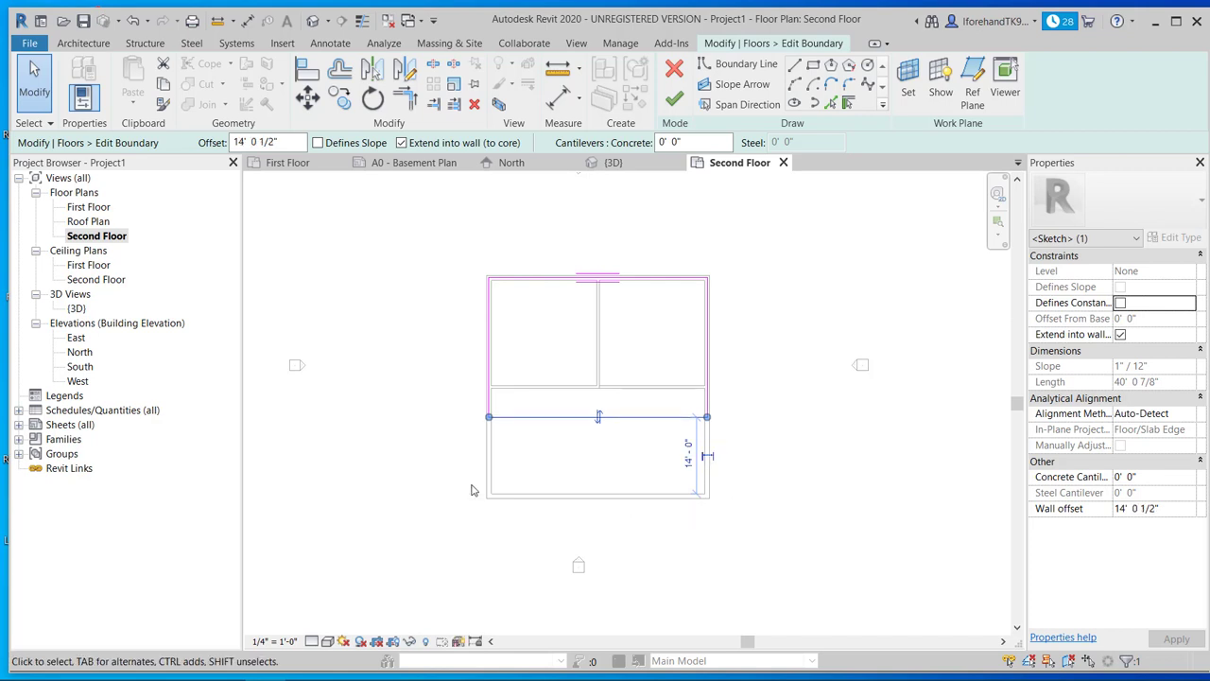
{"action": "left_click", "coordinate": [434, 480]}
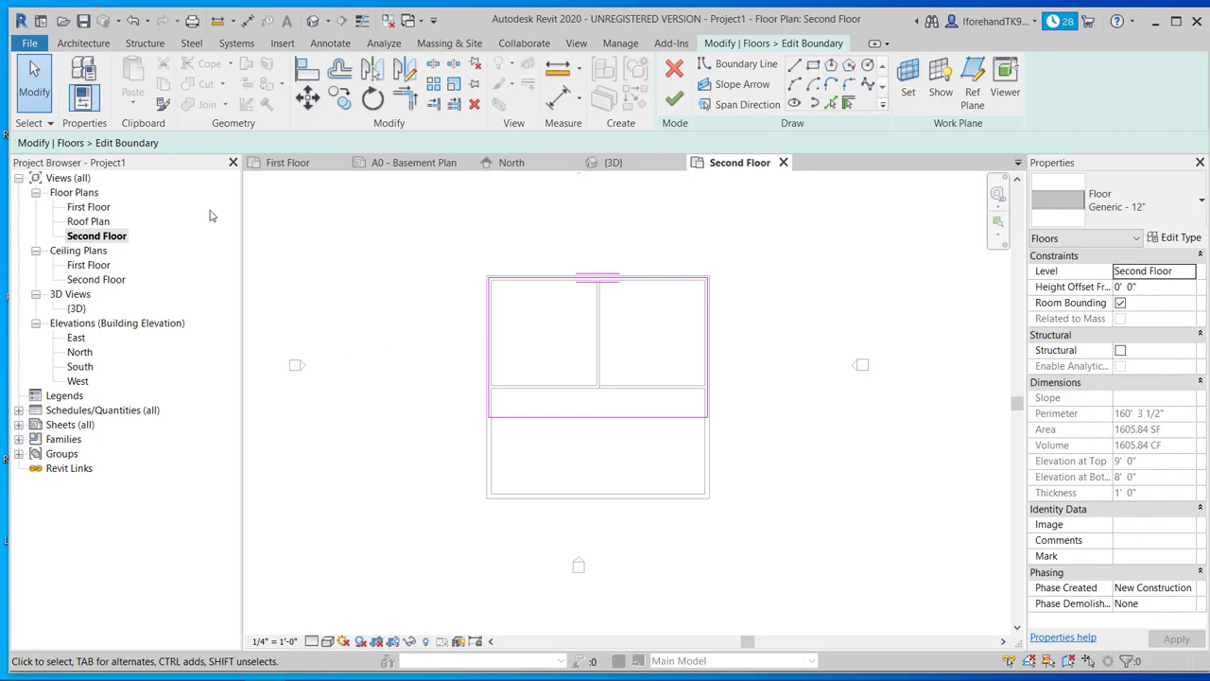
{"action": "left_click", "coordinate": [673, 98]}
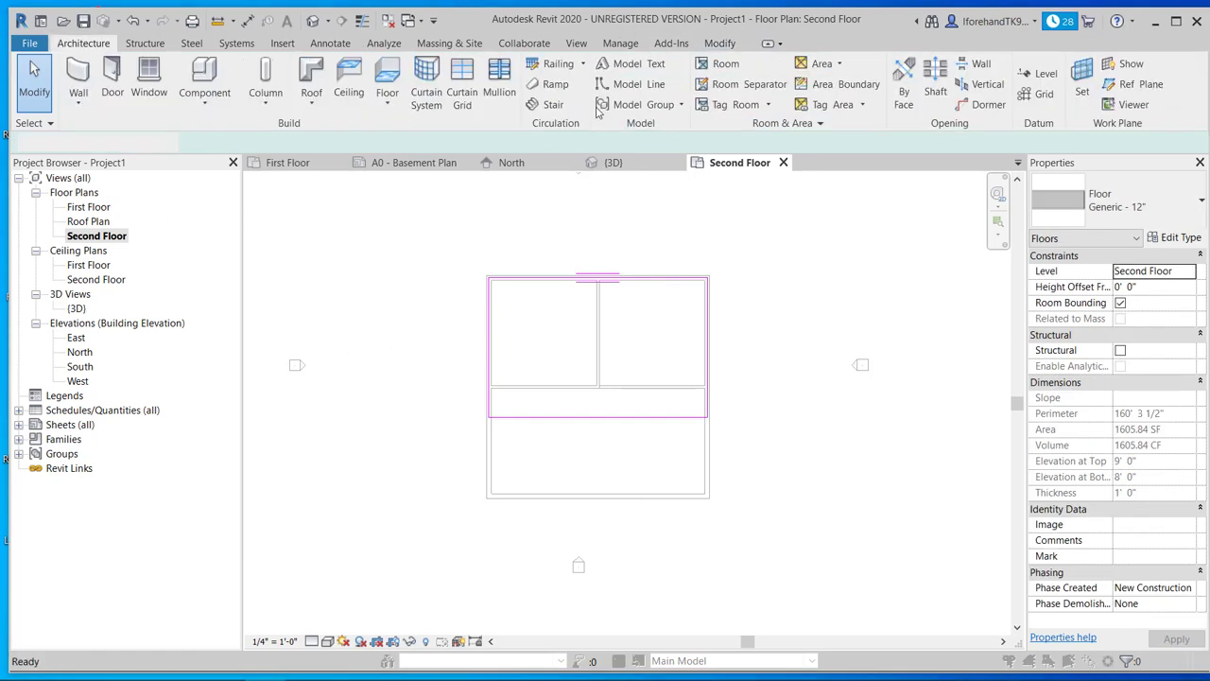
{"action": "left_click", "coordinate": [667, 362]}
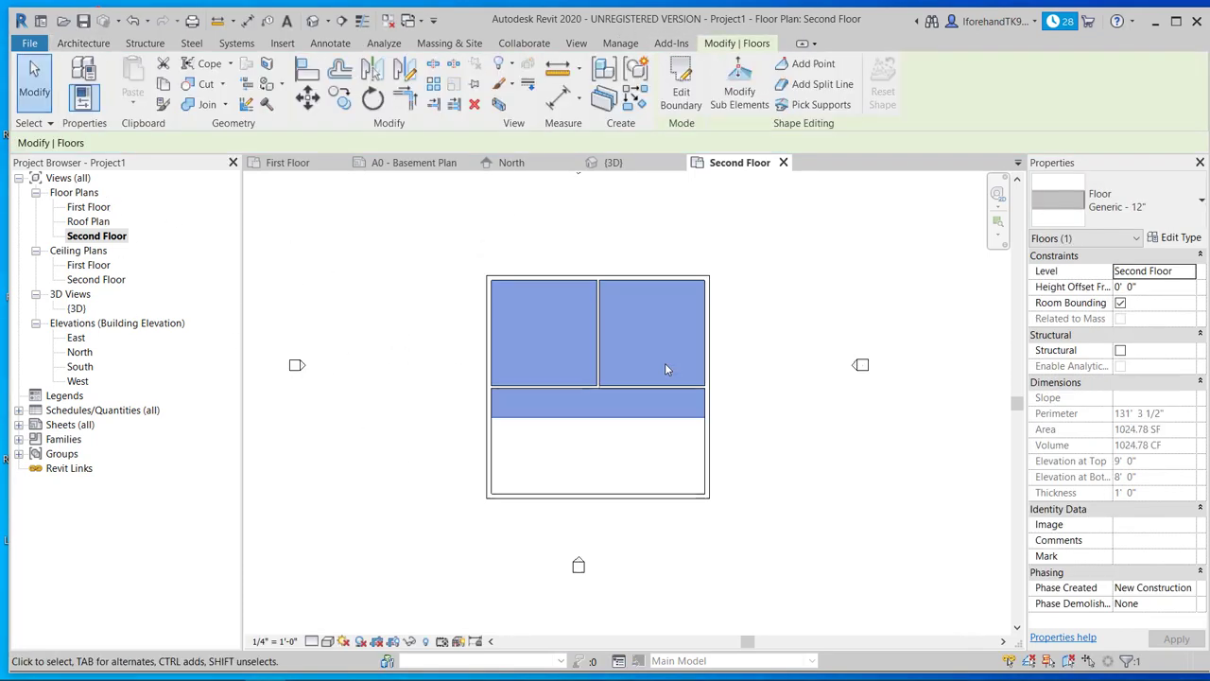
On the First Floor plan, create a Generic - 12" floor with its boundary picked from the four exterior walls
{"action": "double_click", "coordinate": [78, 206]}
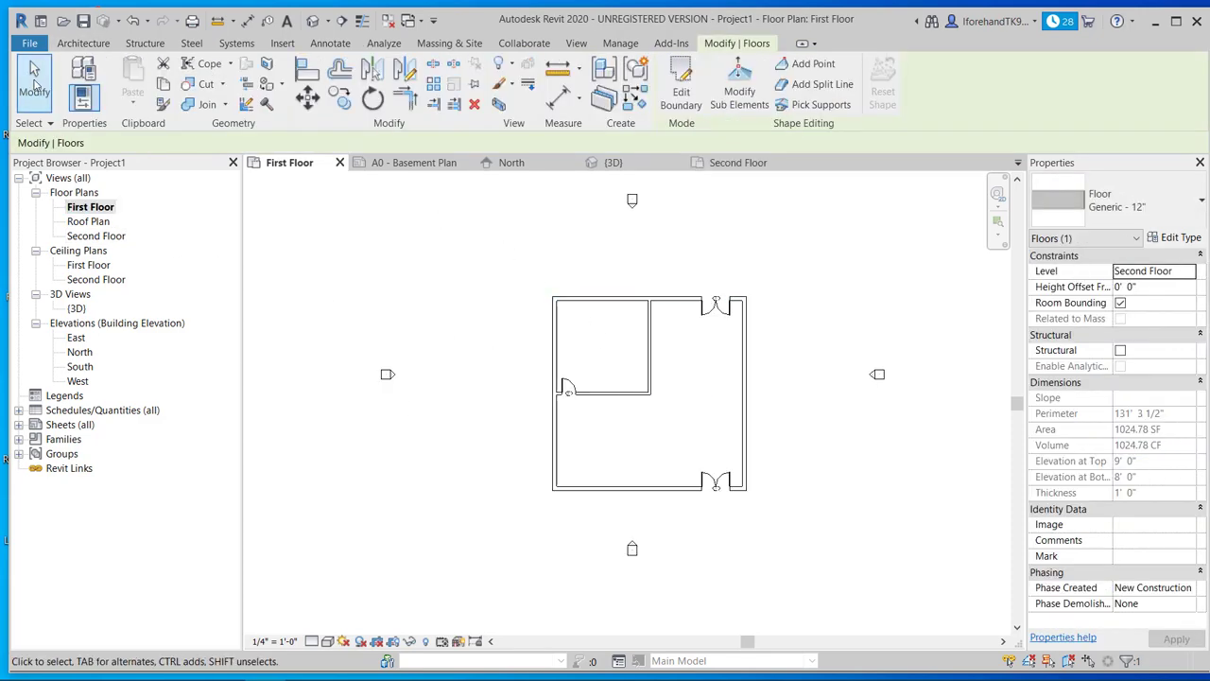
{"action": "left_click", "coordinate": [84, 43]}
{"action": "left_click", "coordinate": [395, 83]}
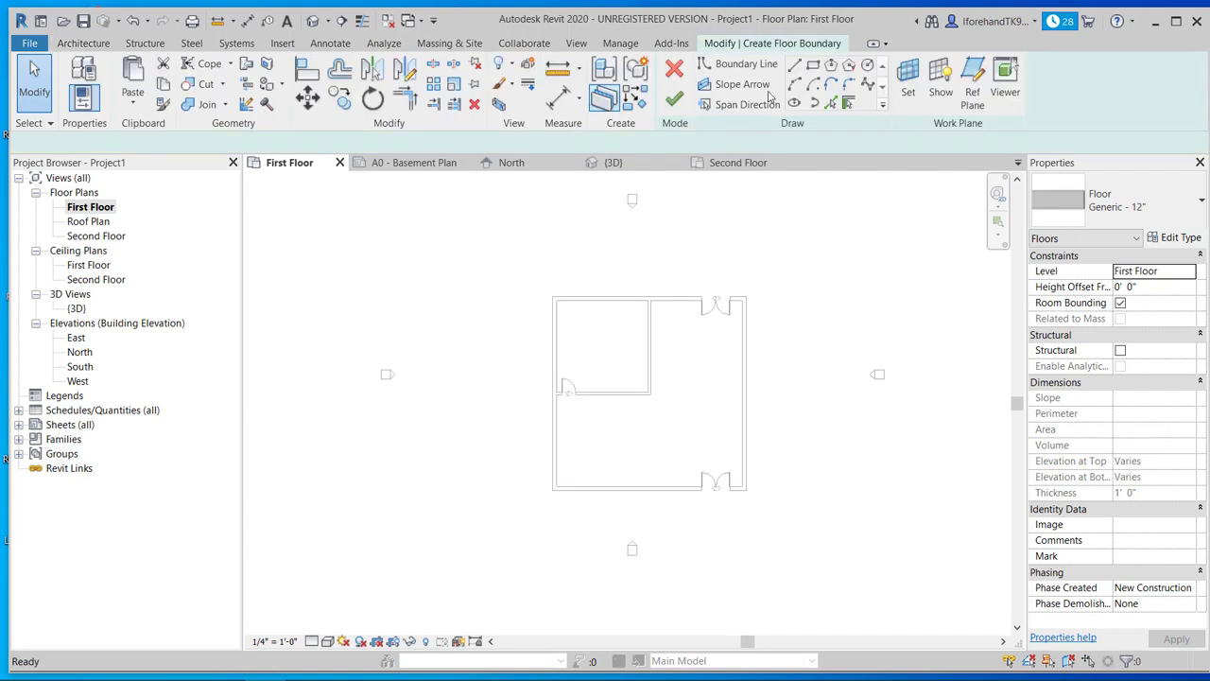
{"action": "left_click", "coordinate": [850, 104]}
{"action": "left_click", "coordinate": [662, 301]}
{"action": "left_click", "coordinate": [558, 382]}
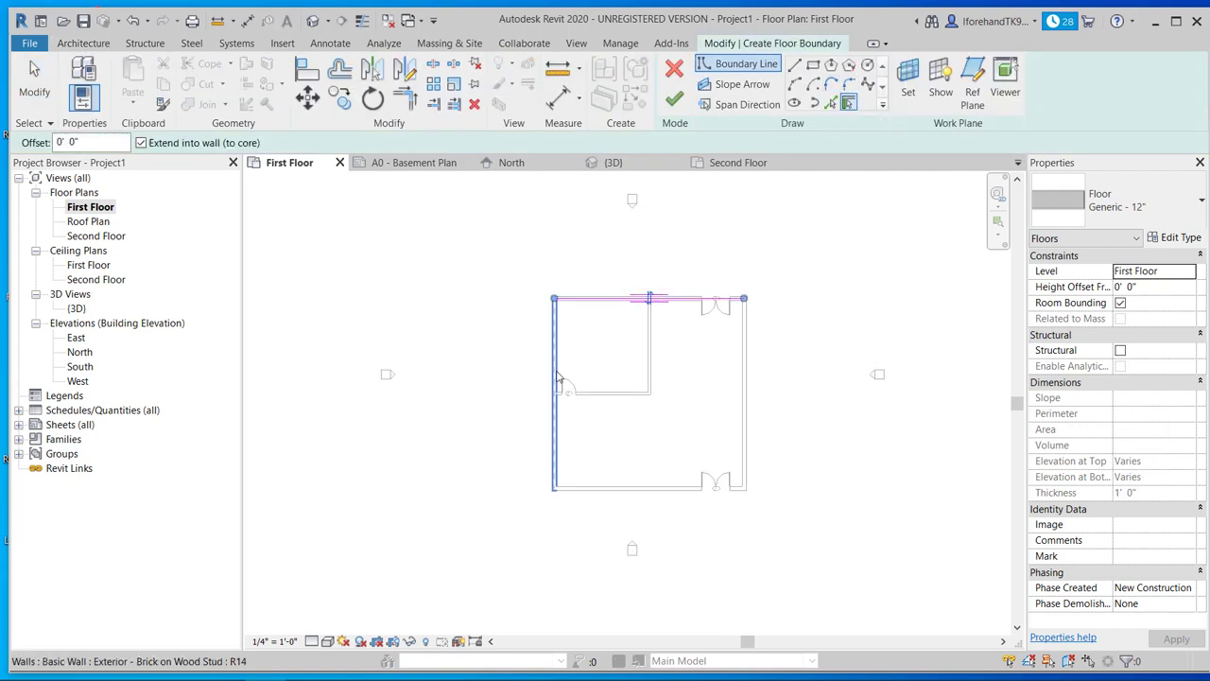
{"action": "left_click", "coordinate": [642, 491]}
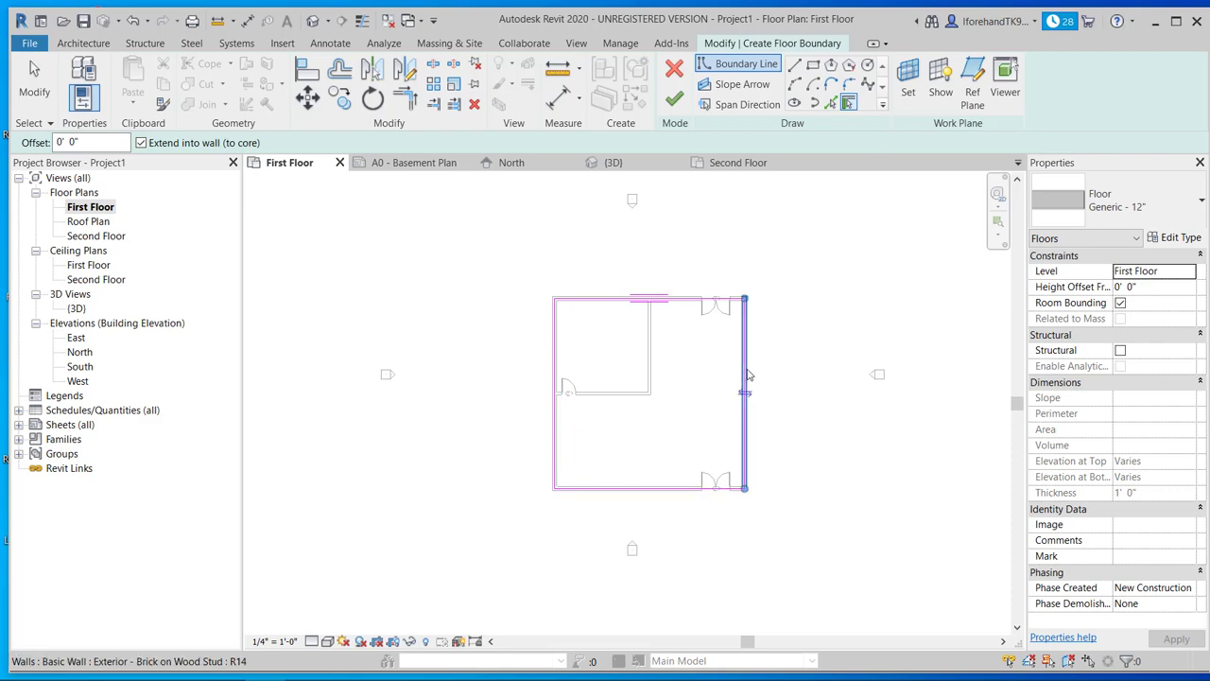
{"action": "left_click", "coordinate": [746, 378]}
{"action": "left_click", "coordinate": [674, 100]}
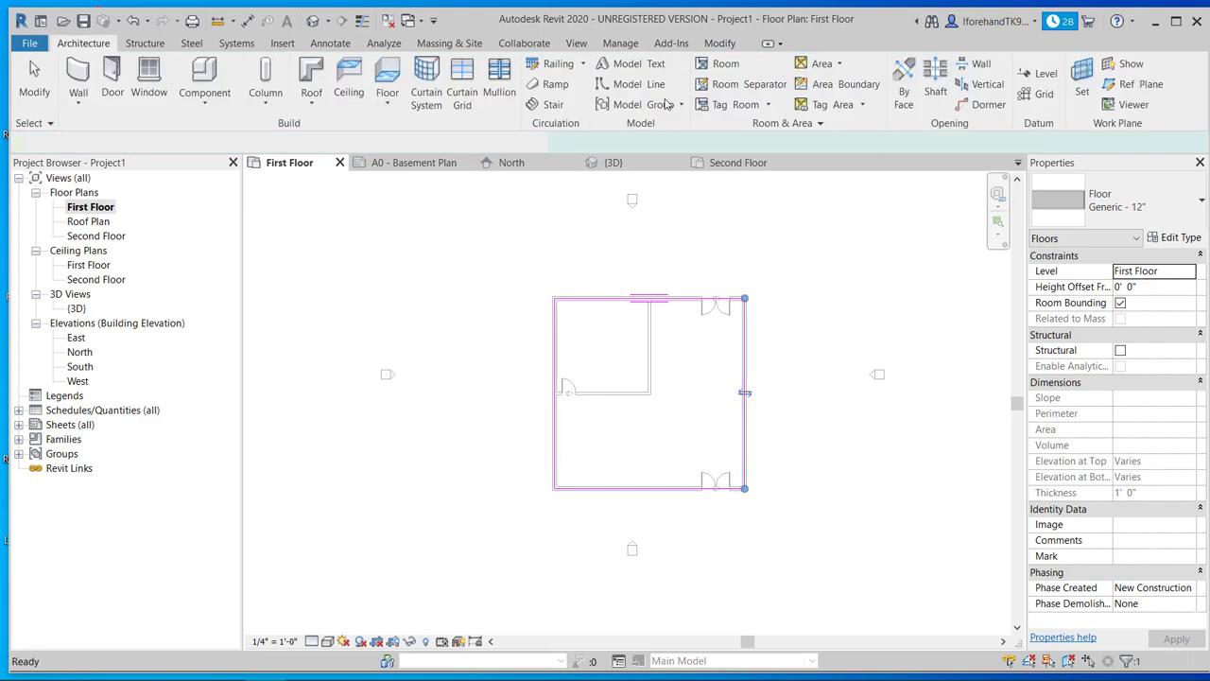
{"action": "left_click", "coordinate": [385, 245]}
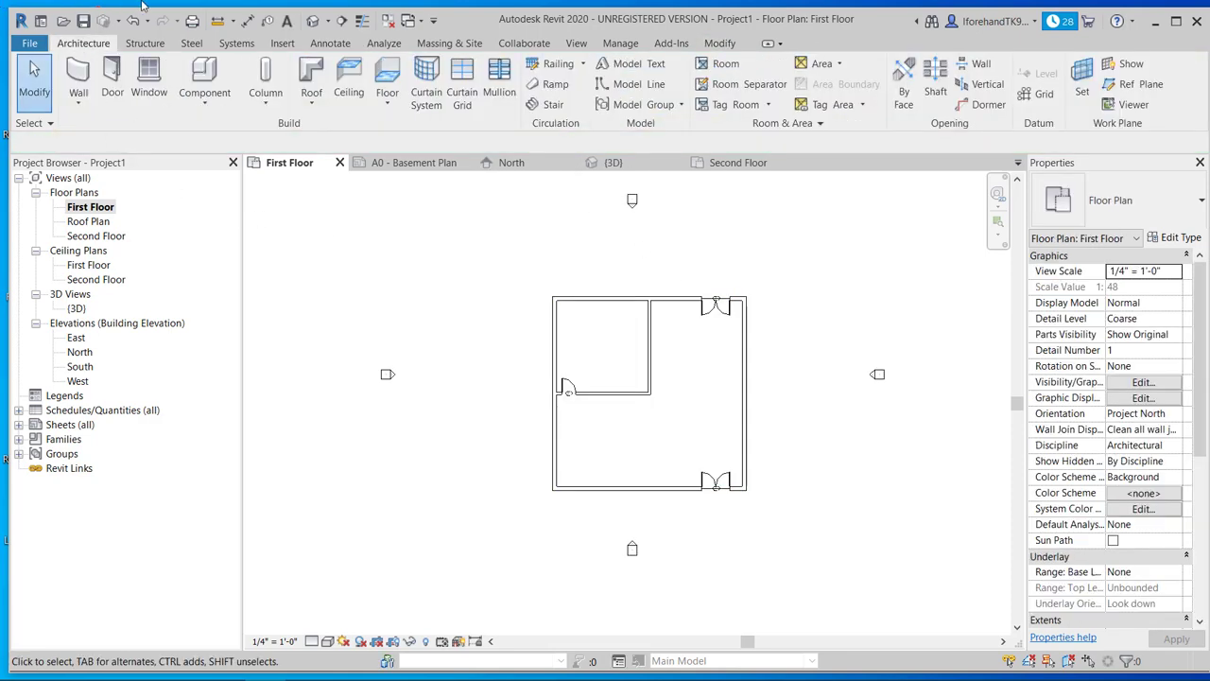
In the 3D view, set the top constraint of the two second-floor Generic - 6" partition walls to Up to level: Roof
{"action": "left_click", "coordinate": [314, 21]}
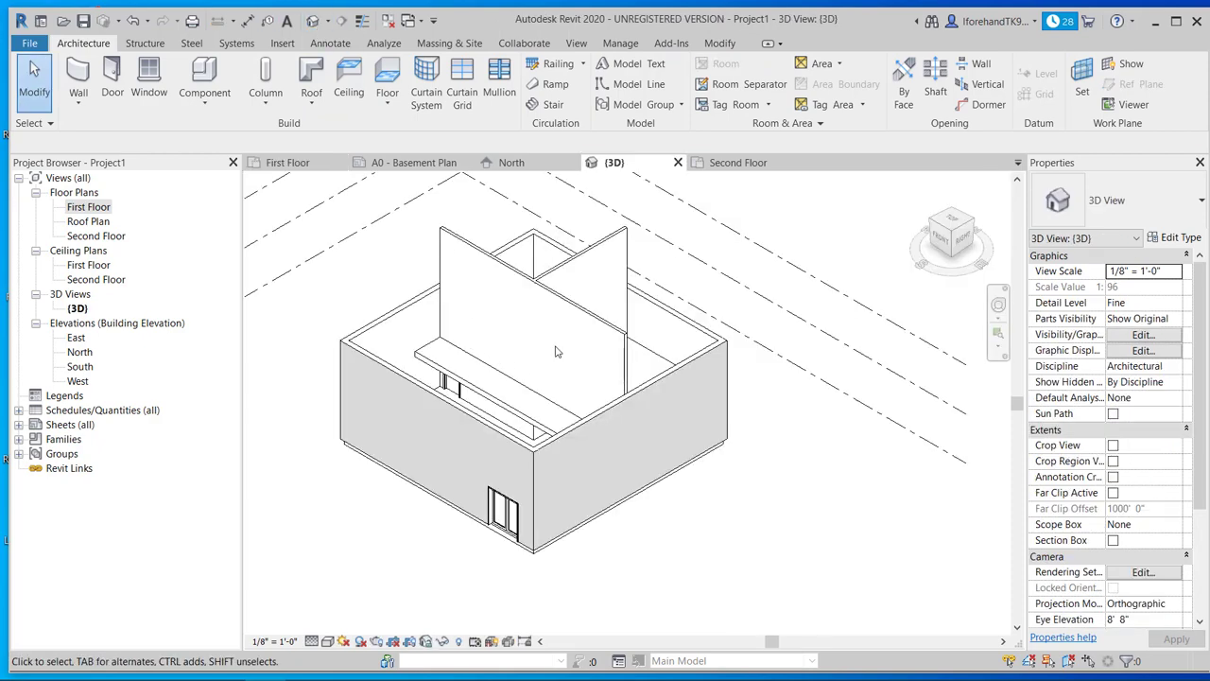
{"action": "left_click", "coordinate": [546, 290]}
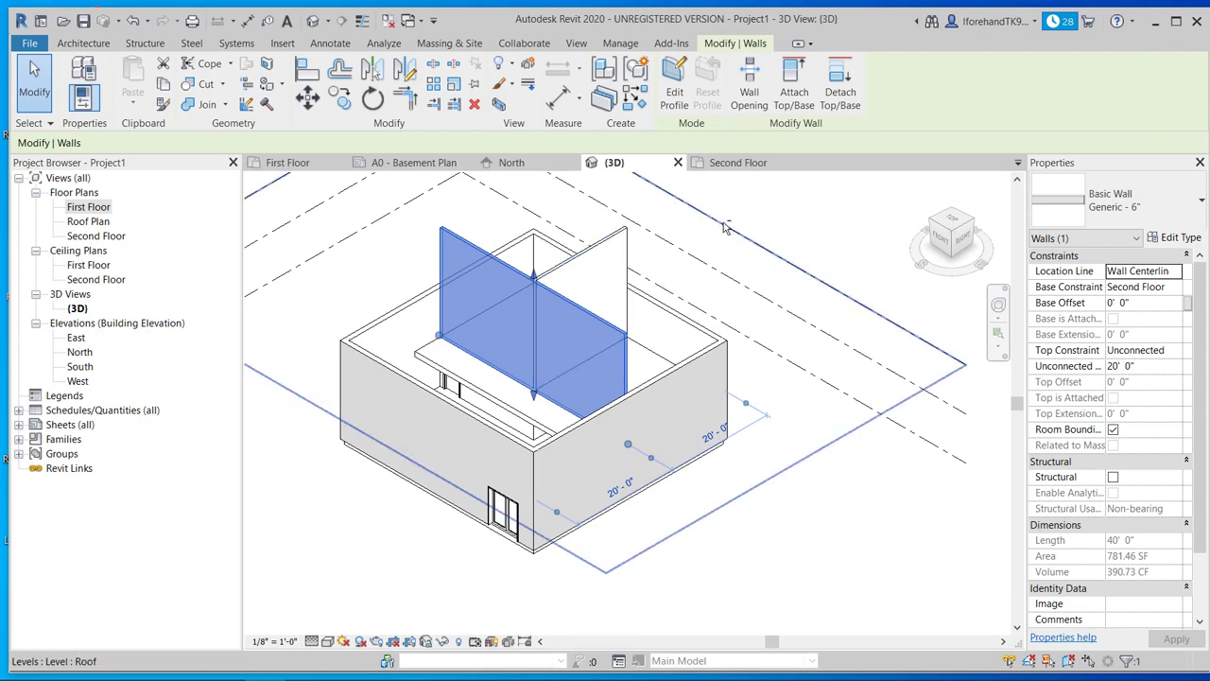
{"action": "left_click", "coordinate": [607, 248], "text": "ctrl"}
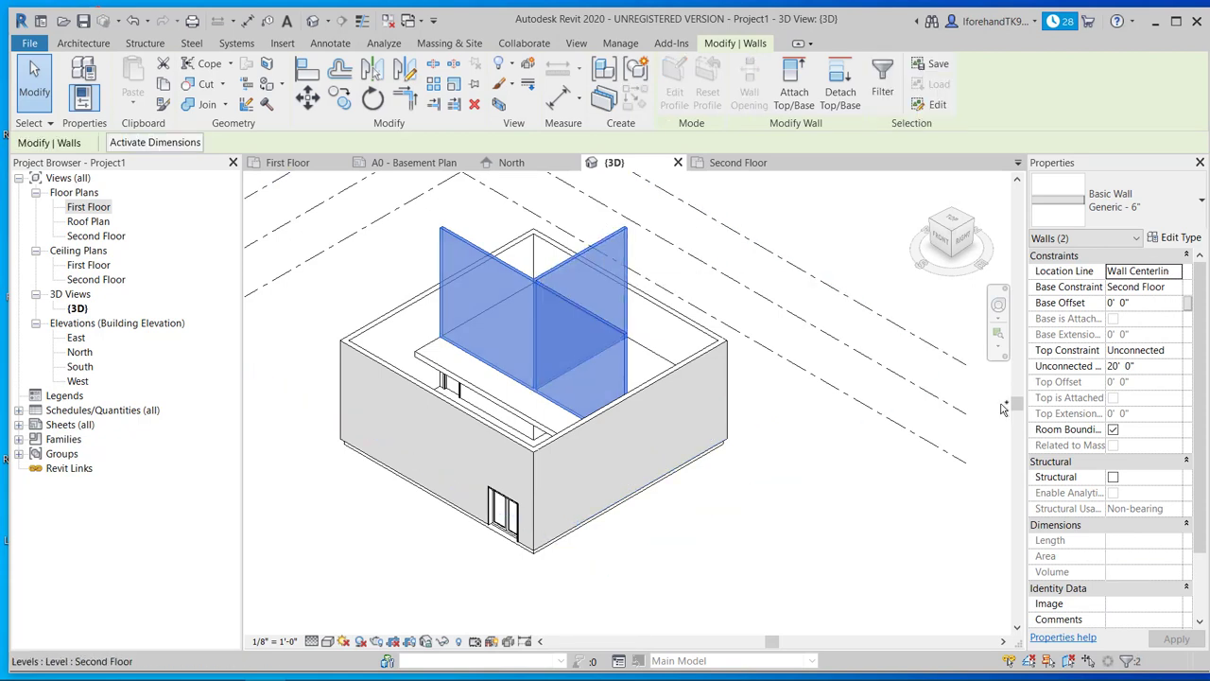
{"action": "left_click", "coordinate": [1176, 353]}
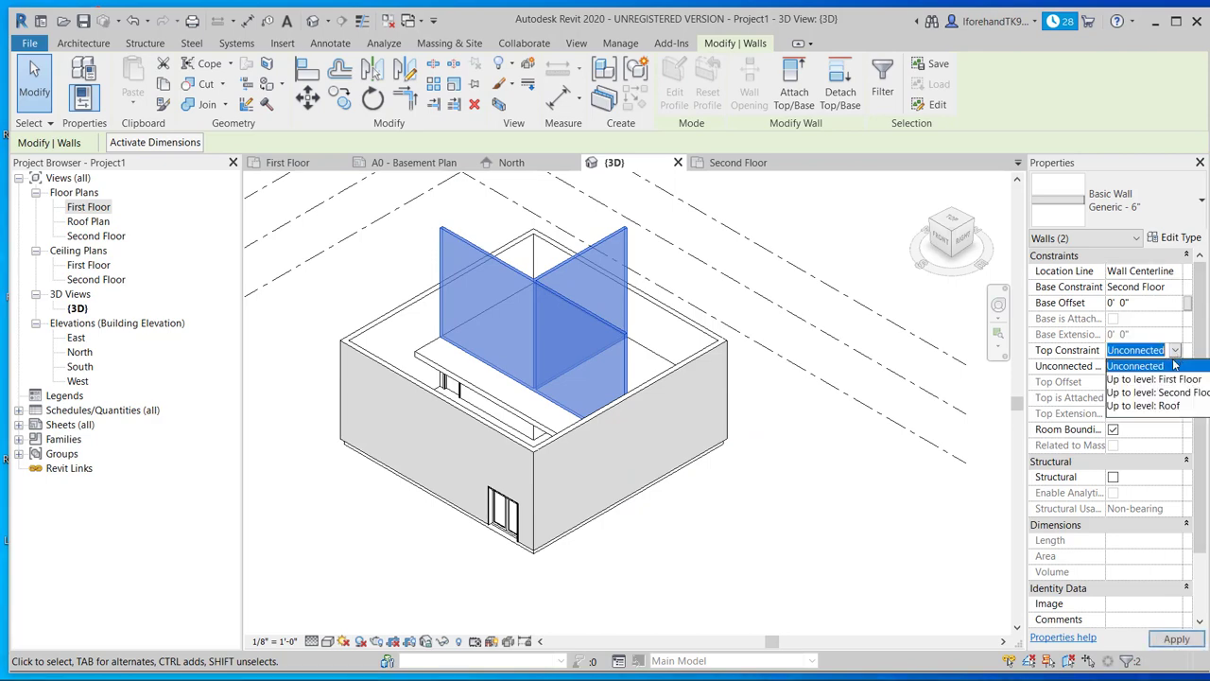
{"action": "left_click", "coordinate": [1171, 407]}
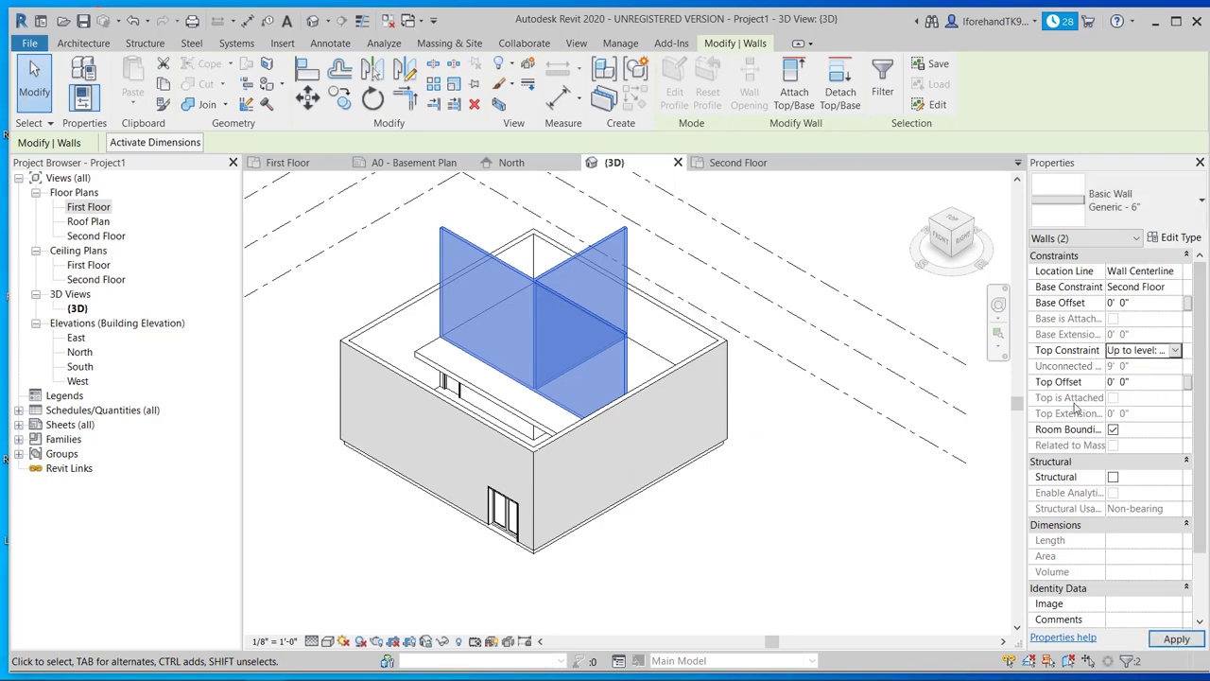
{"action": "left_click", "coordinate": [317, 551]}
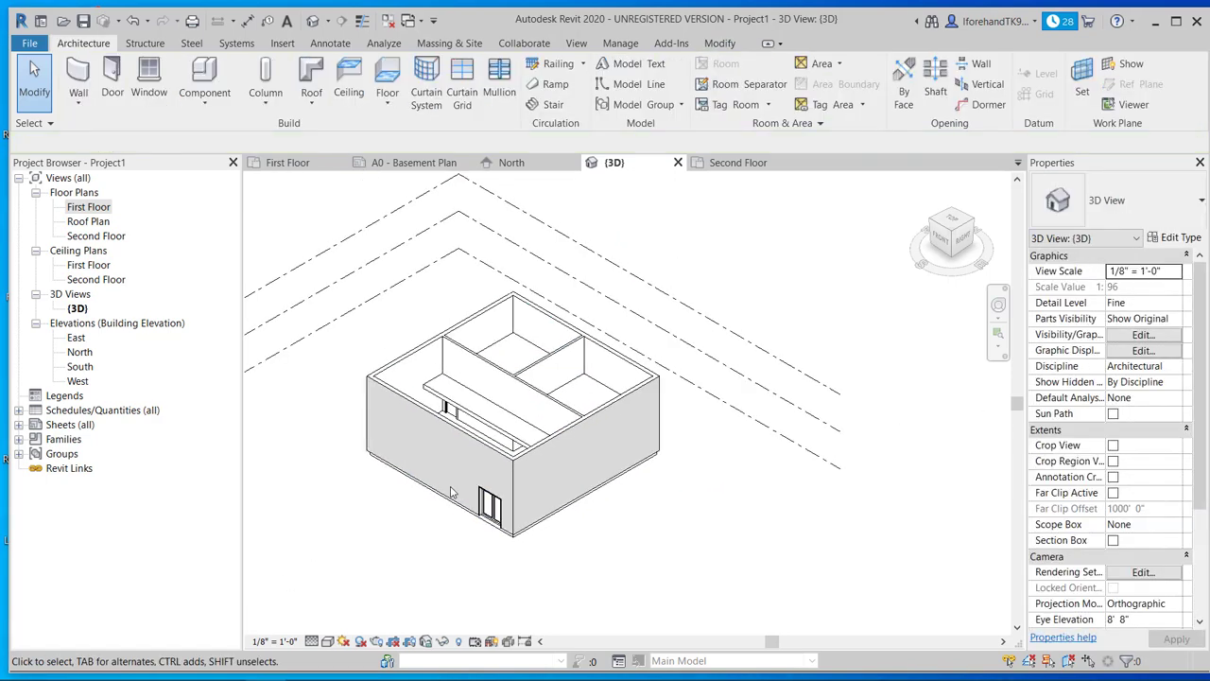
On the Second Floor plan, sketch a railing path about 39' 1" long along the floor's open south edge, between the side walls
{"action": "middle_click_drag", "start_coordinate": [413, 508], "coordinate": [734, 502], "text": "shift"}
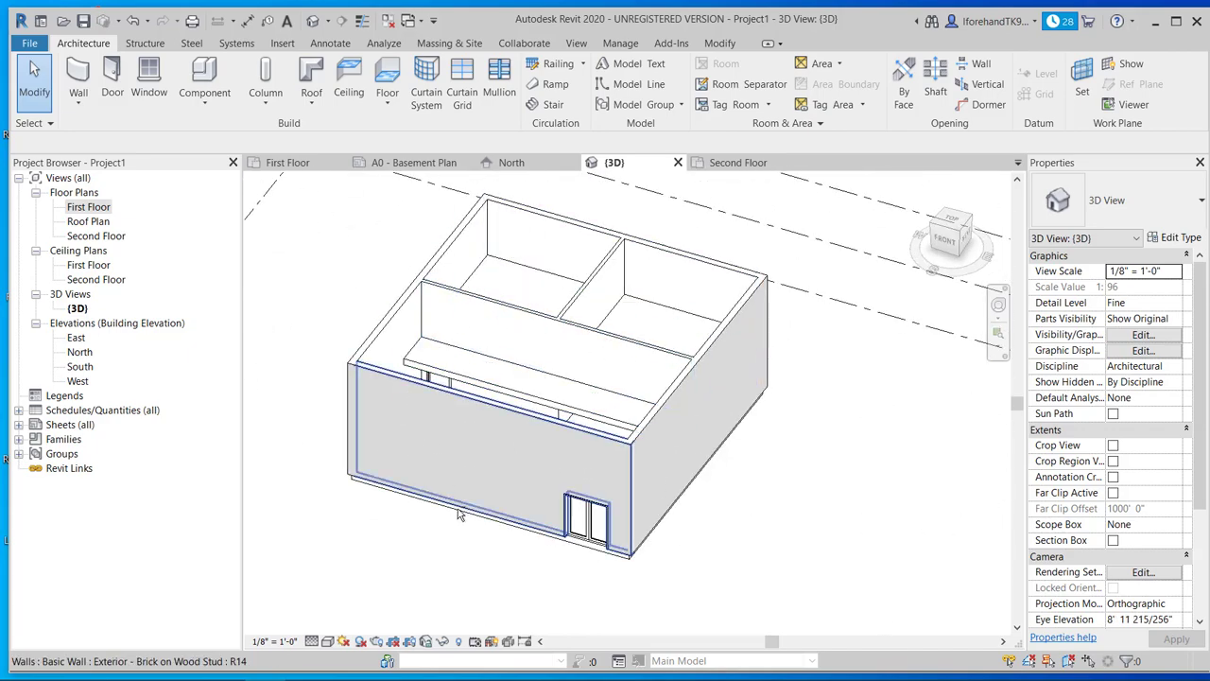
{"action": "middle_click_drag", "start_coordinate": [478, 347], "coordinate": [391, 422], "text": "shift"}
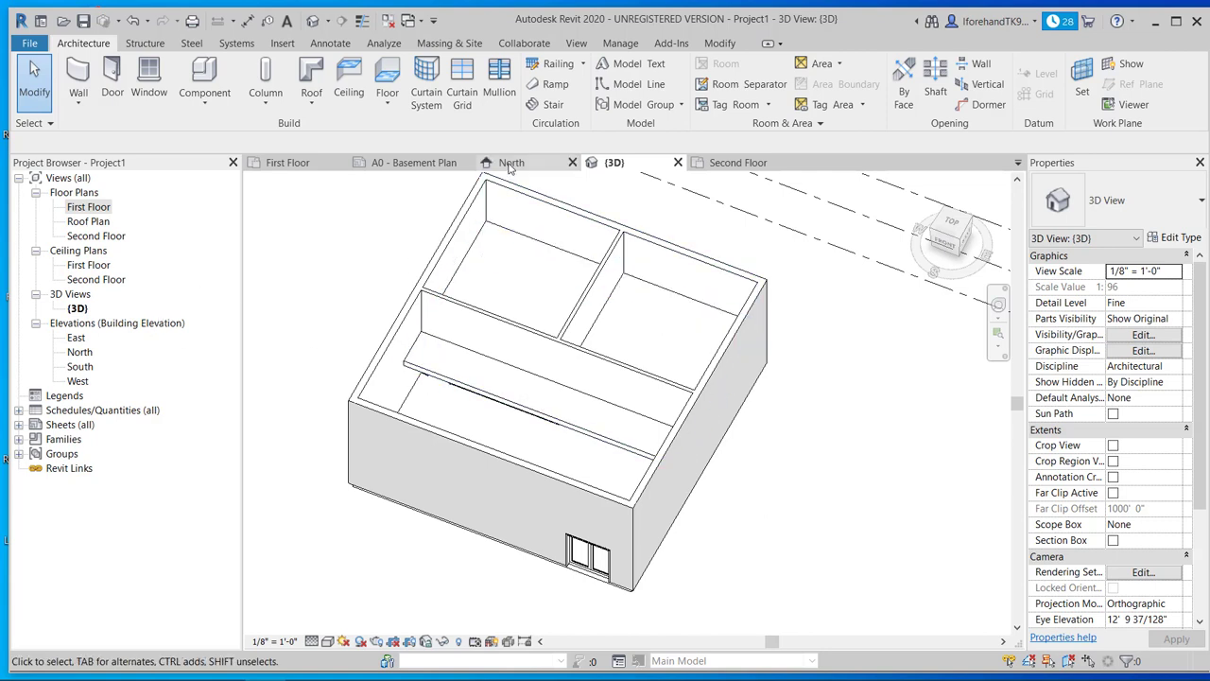
{"action": "double_click", "coordinate": [87, 236]}
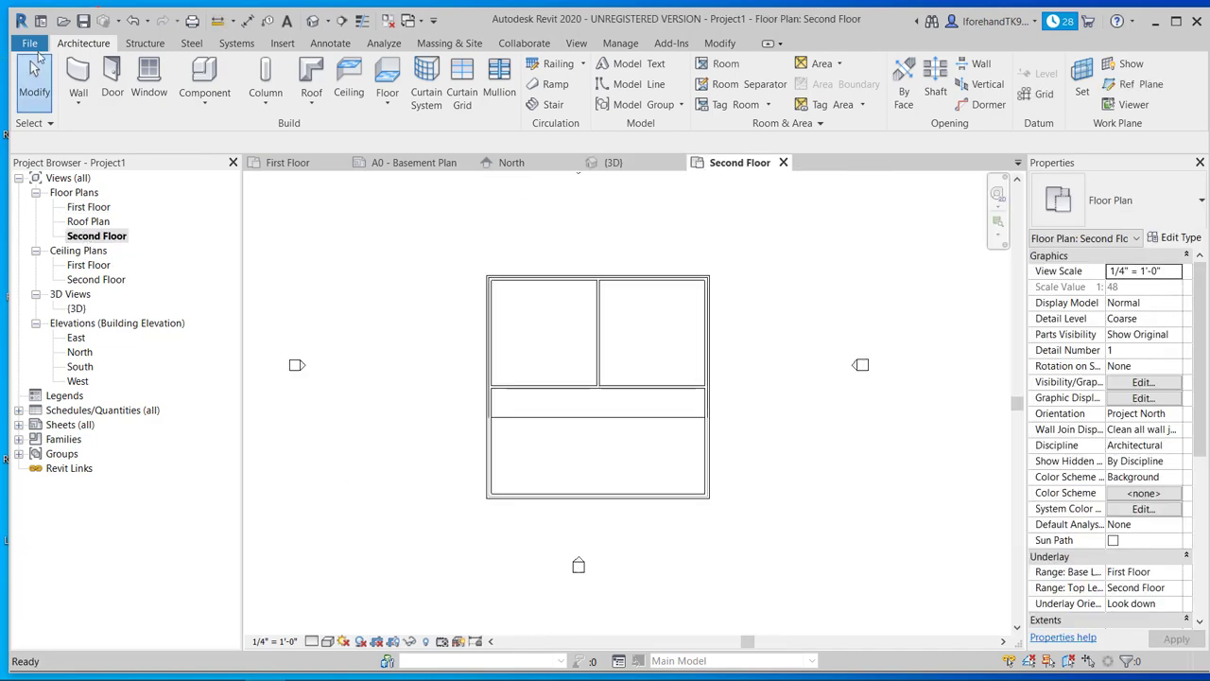
{"action": "left_click", "coordinate": [583, 63]}
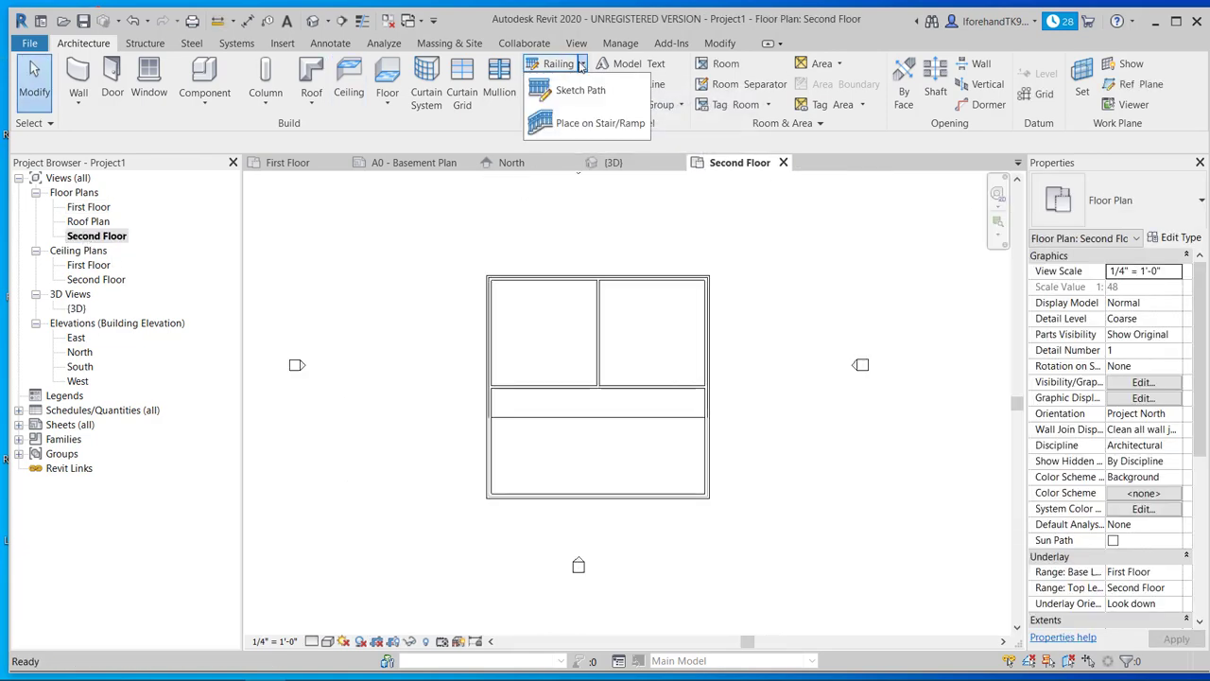
{"action": "left_click", "coordinate": [580, 90]}
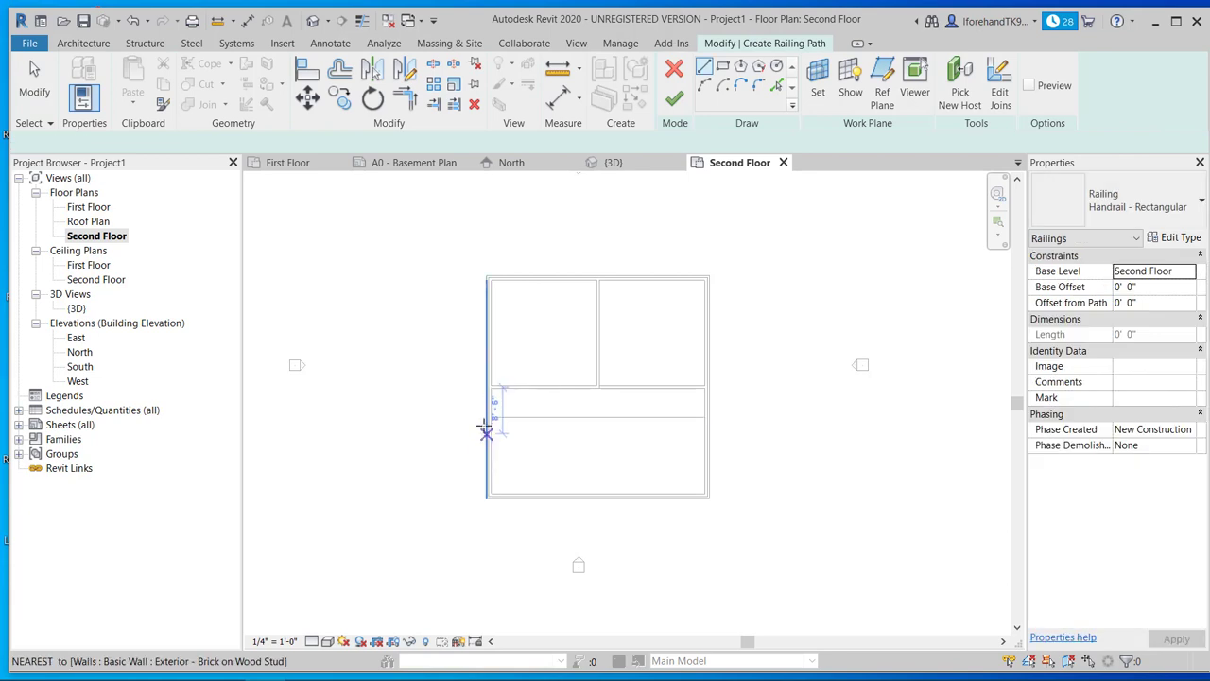
{"action": "left_click", "coordinate": [490, 417]}
{"action": "left_click", "coordinate": [704, 417]}
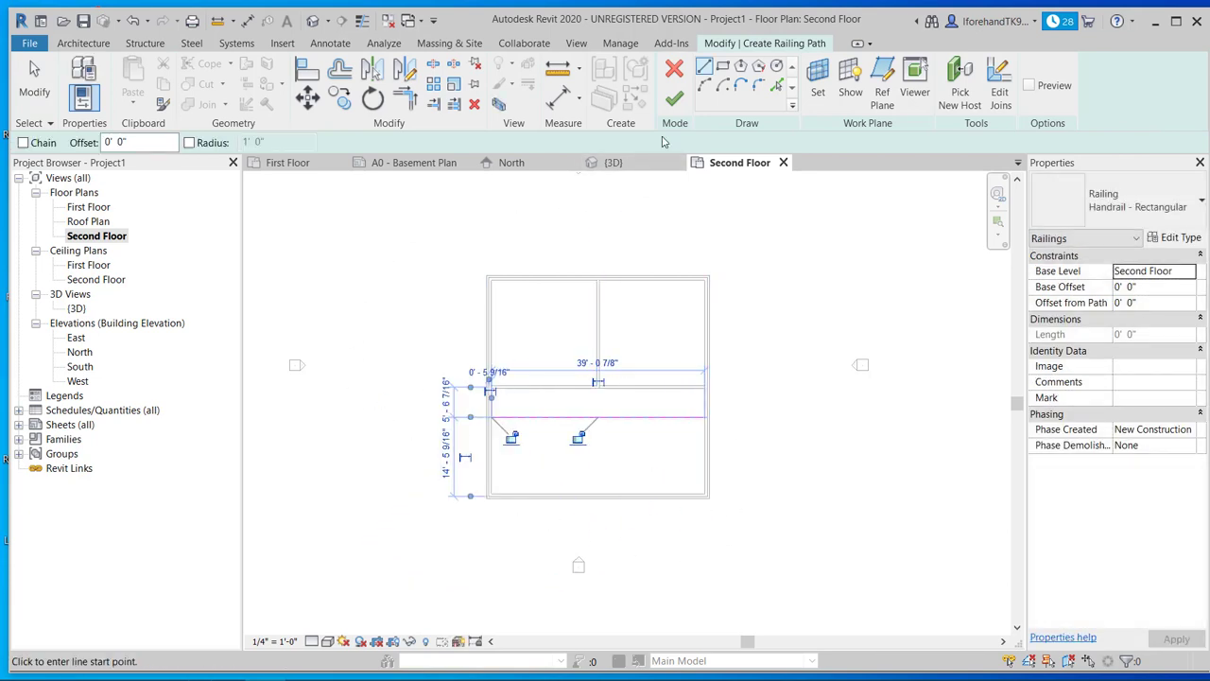
Set the railing type to Glass Panel - Bottom Fill and finish the railing
{"action": "left_click", "coordinate": [1130, 200]}
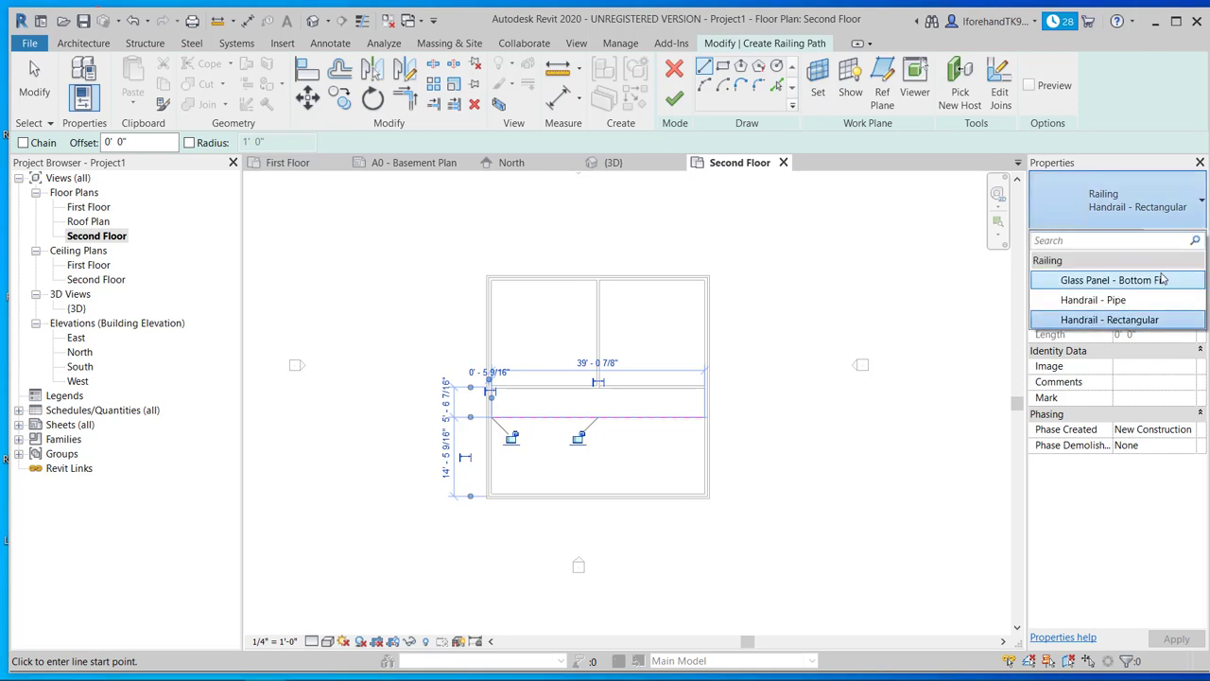
{"action": "left_click", "coordinate": [1125, 300]}
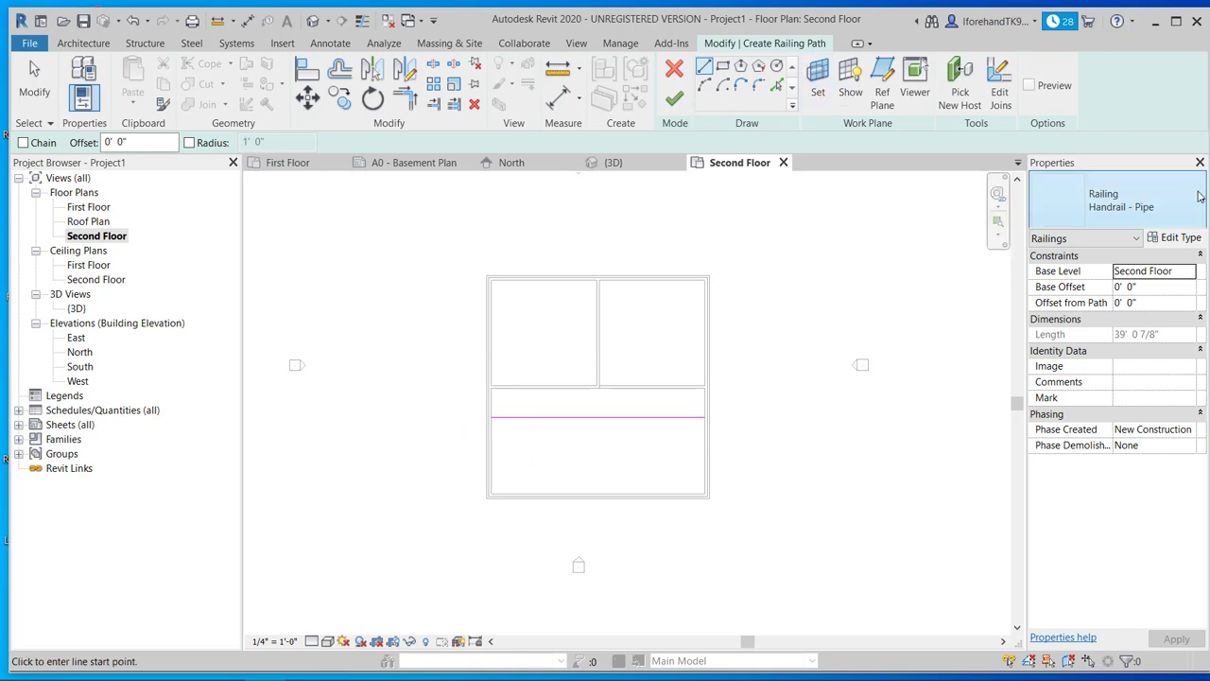
{"action": "left_click", "coordinate": [1118, 200]}
{"action": "left_click", "coordinate": [1125, 280]}
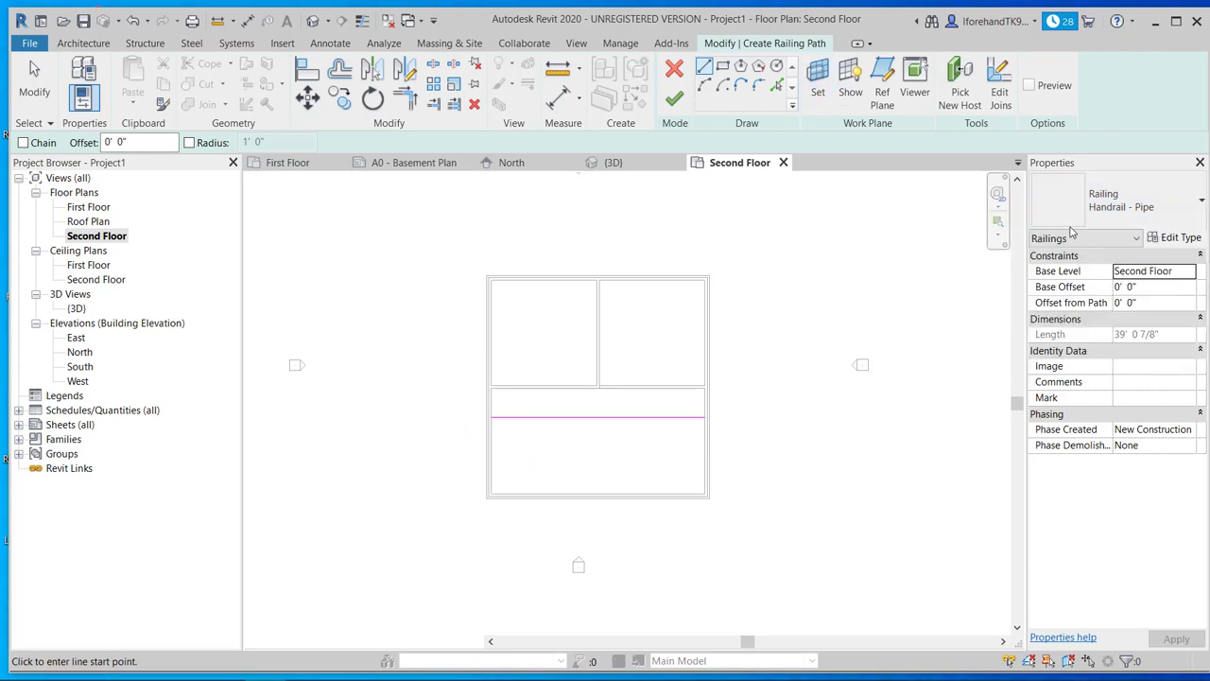
{"action": "left_click", "coordinate": [669, 101]}
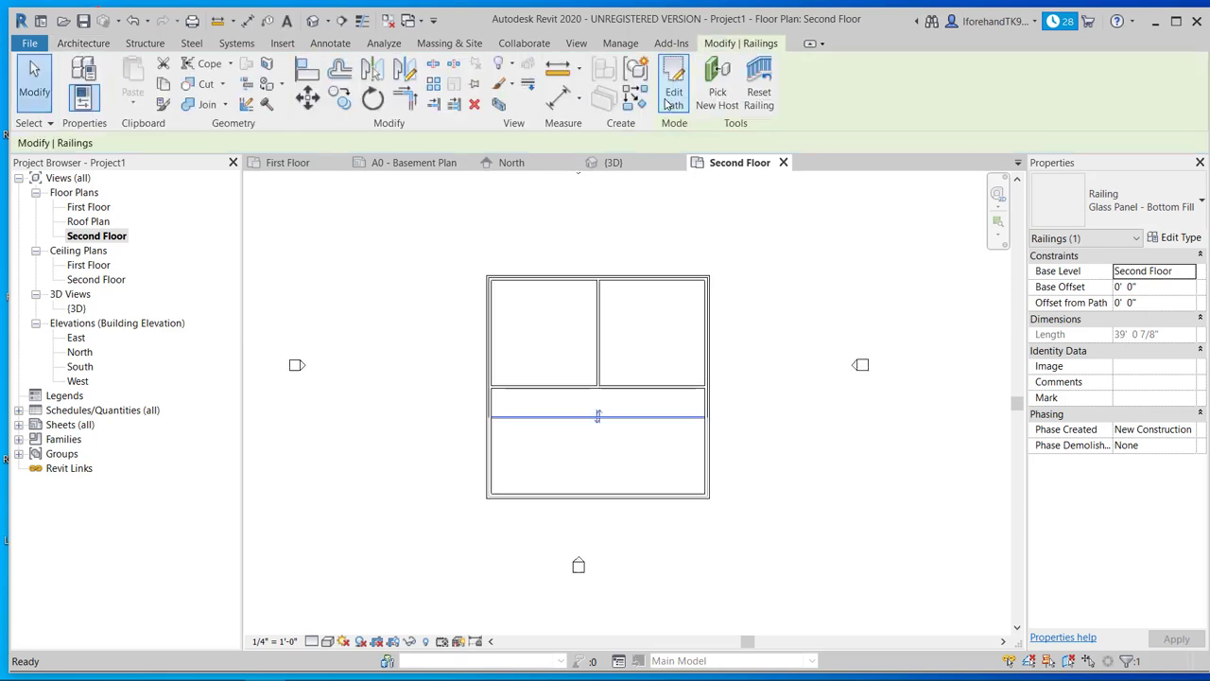
Examine the second-floor railing and the building from several sides in the 3D view
{"action": "left_click", "coordinate": [313, 19]}
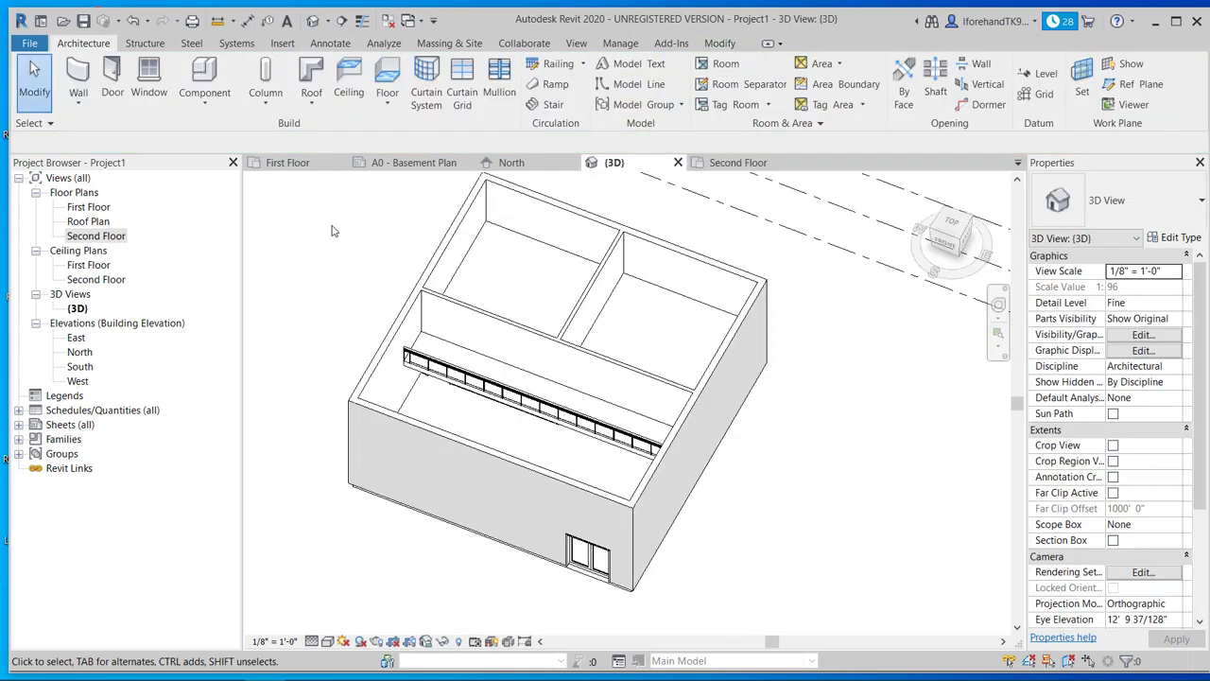
{"action": "scroll", "coordinate": [464, 392], "scroll_direction": "up", "scroll_amount": 2}
{"action": "scroll", "coordinate": [460, 471], "scroll_direction": "down", "scroll_amount": 2}
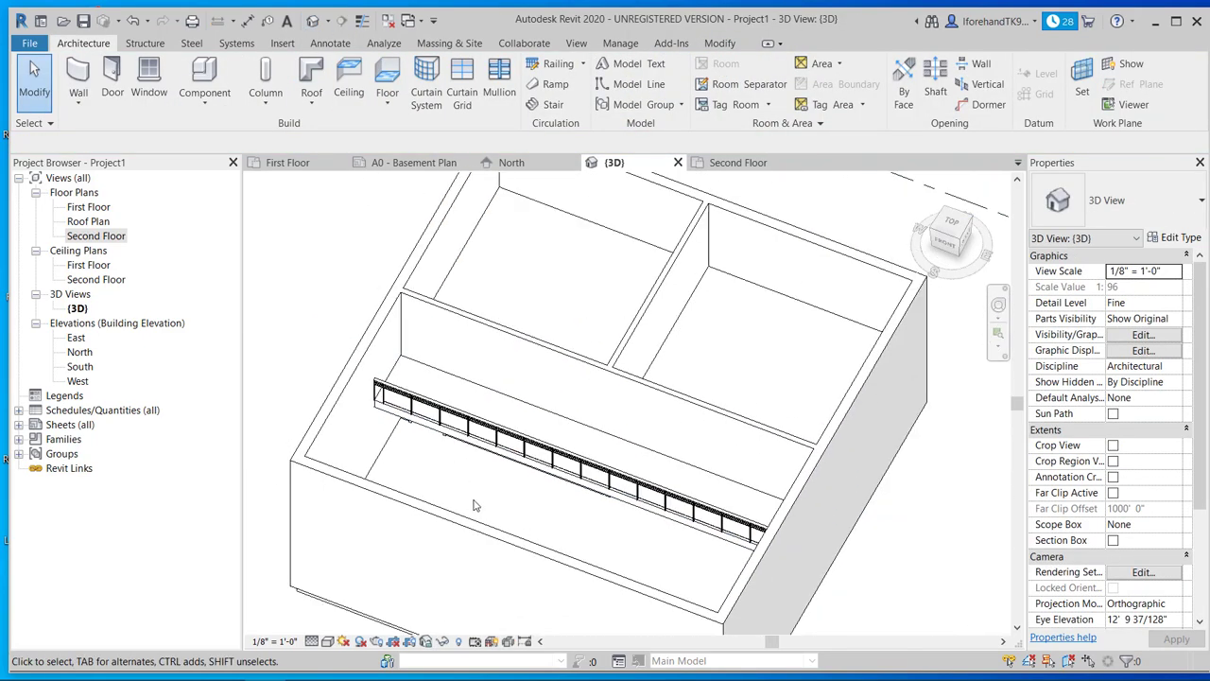
{"action": "middle_click_drag", "start_coordinate": [477, 506], "coordinate": [738, 425], "text": "shift"}
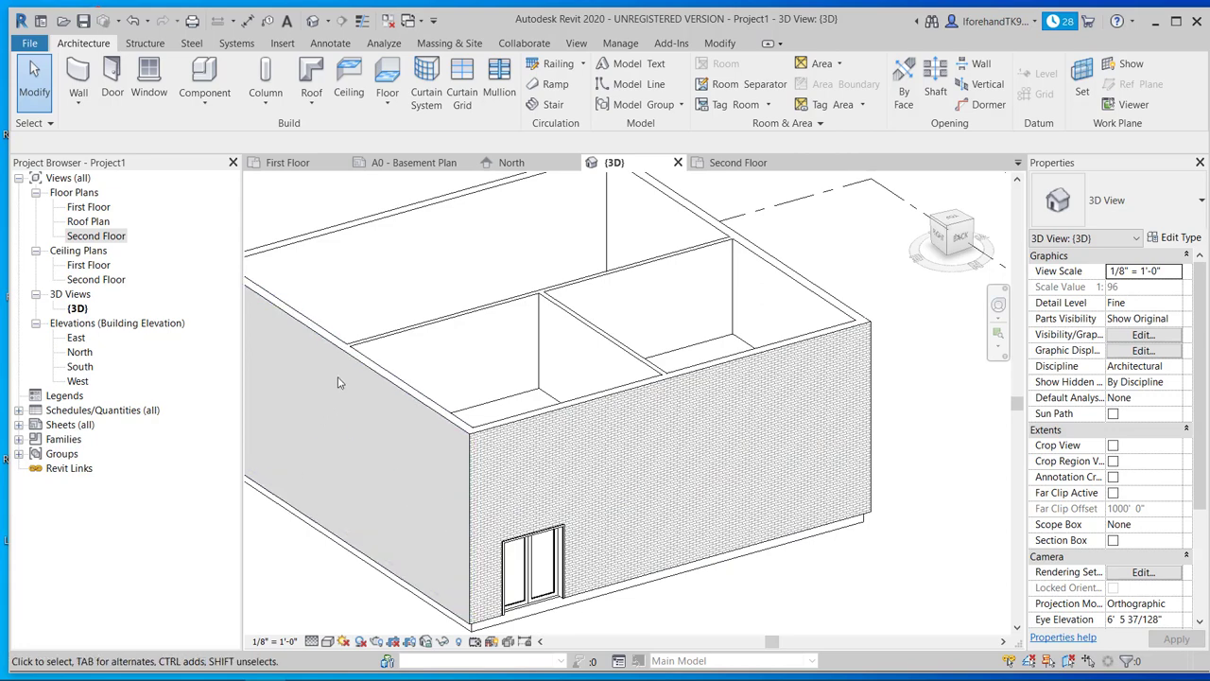
{"action": "middle_click_drag", "start_coordinate": [640, 324], "coordinate": [652, 440], "text": "shift"}
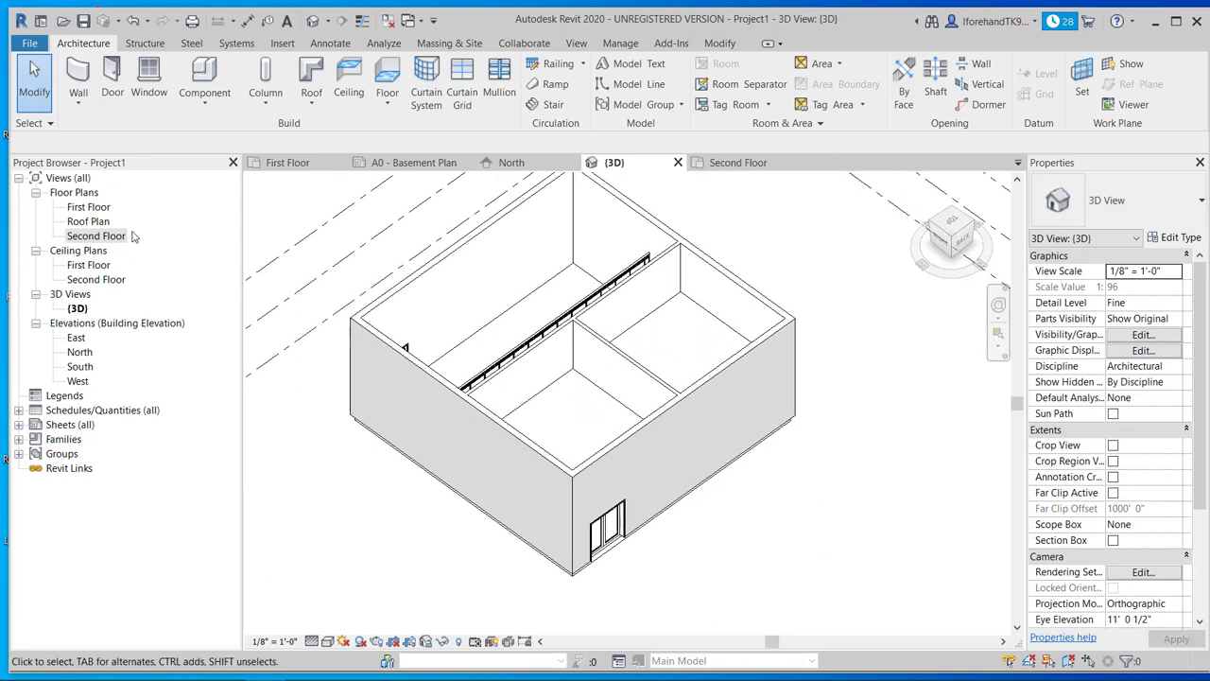
On the Second Floor plan, create a Generic - 12" footprint roof from the four exterior walls with 2' 0" overhang and 9"/12" slopes, attaching the highlighted walls
{"action": "double_click", "coordinate": [102, 223]}
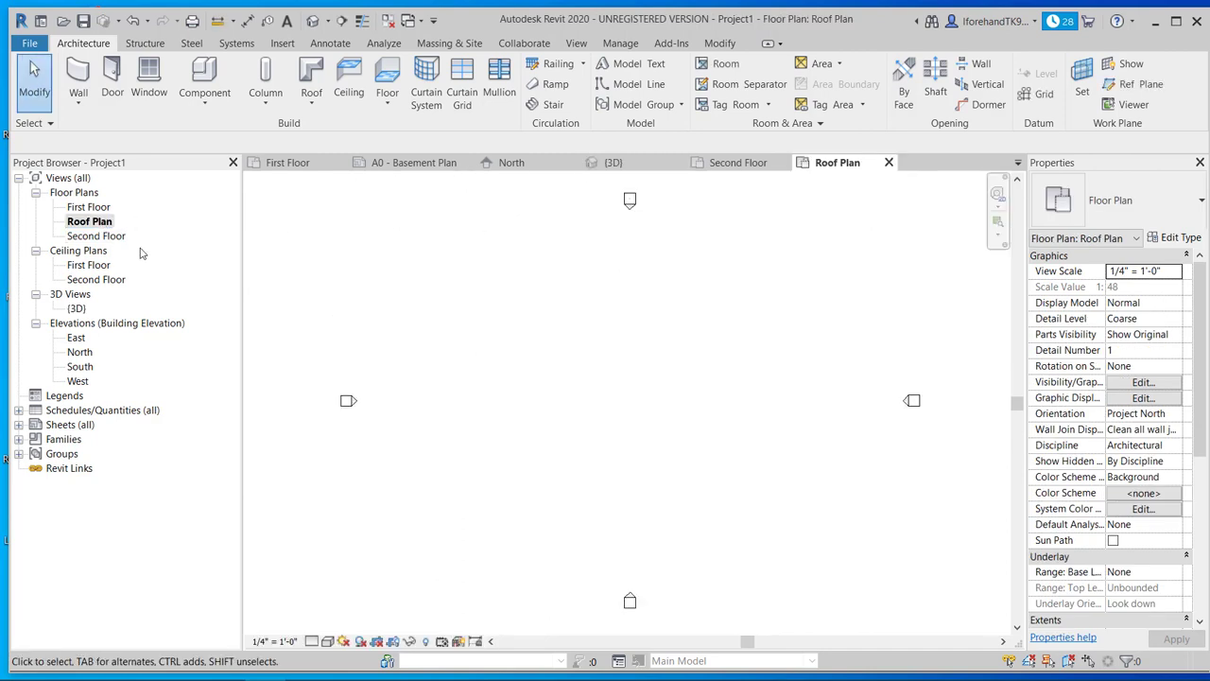
{"action": "double_click", "coordinate": [97, 237]}
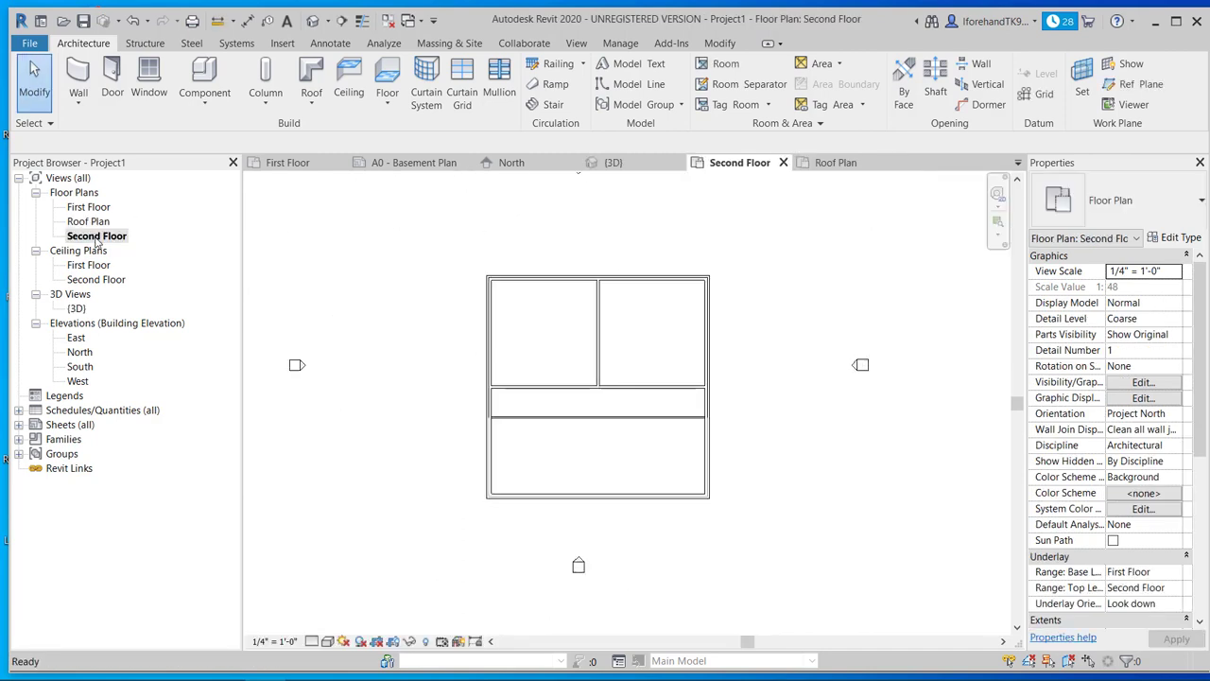
{"action": "left_click", "coordinate": [318, 78]}
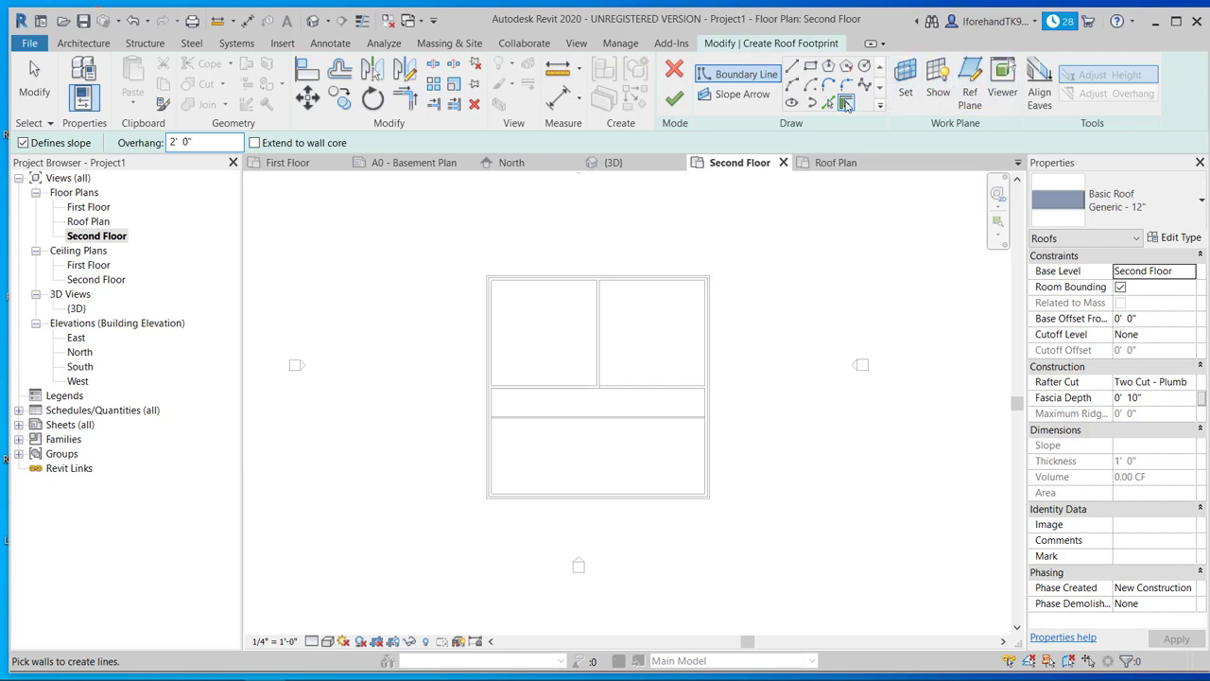
{"action": "left_click", "coordinate": [642, 277]}
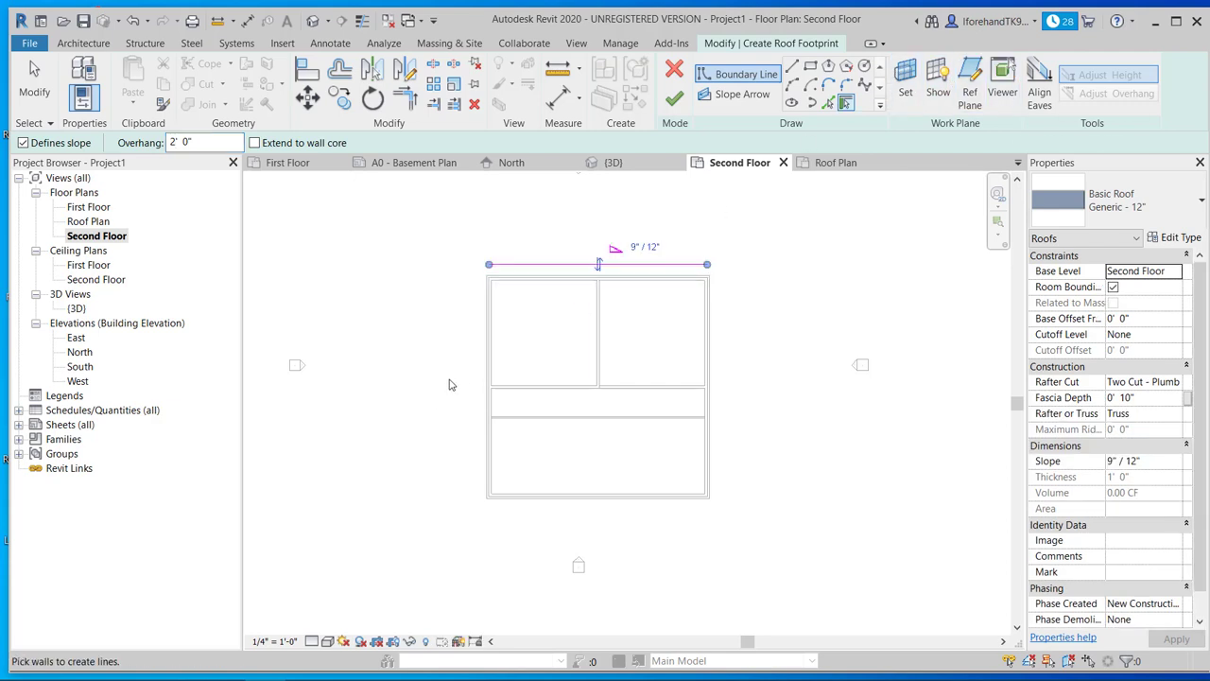
{"action": "left_click", "coordinate": [487, 383]}
{"action": "left_click", "coordinate": [707, 382]}
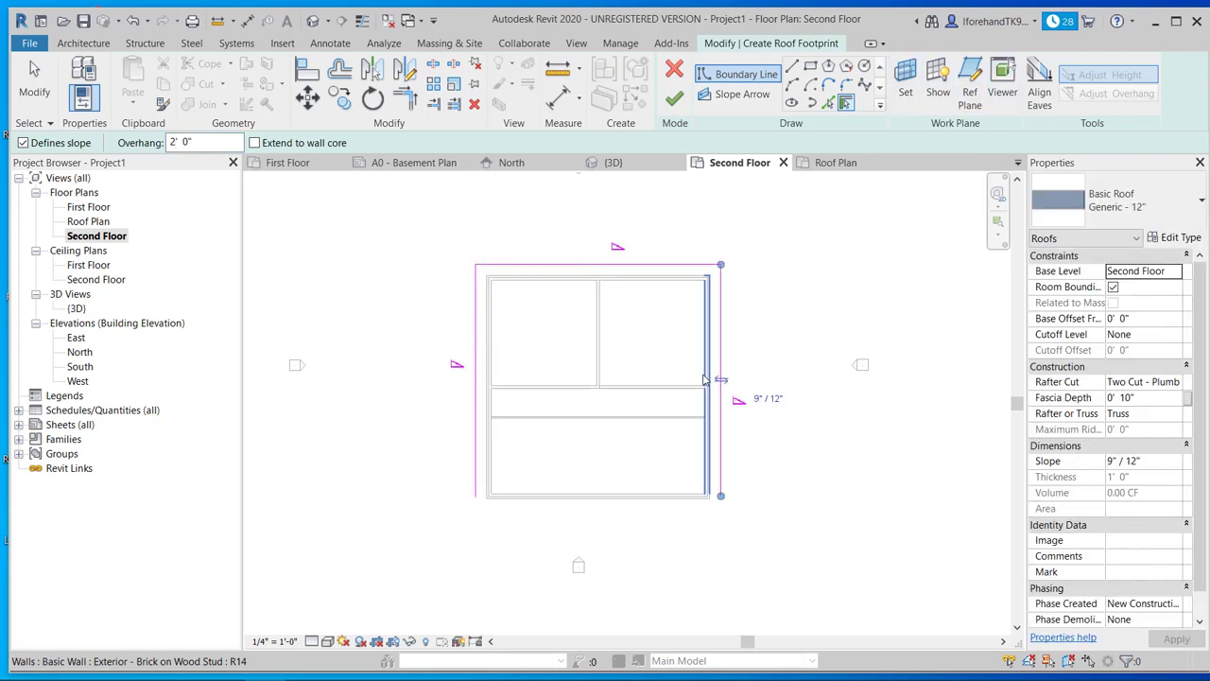
{"action": "left_click", "coordinate": [572, 499]}
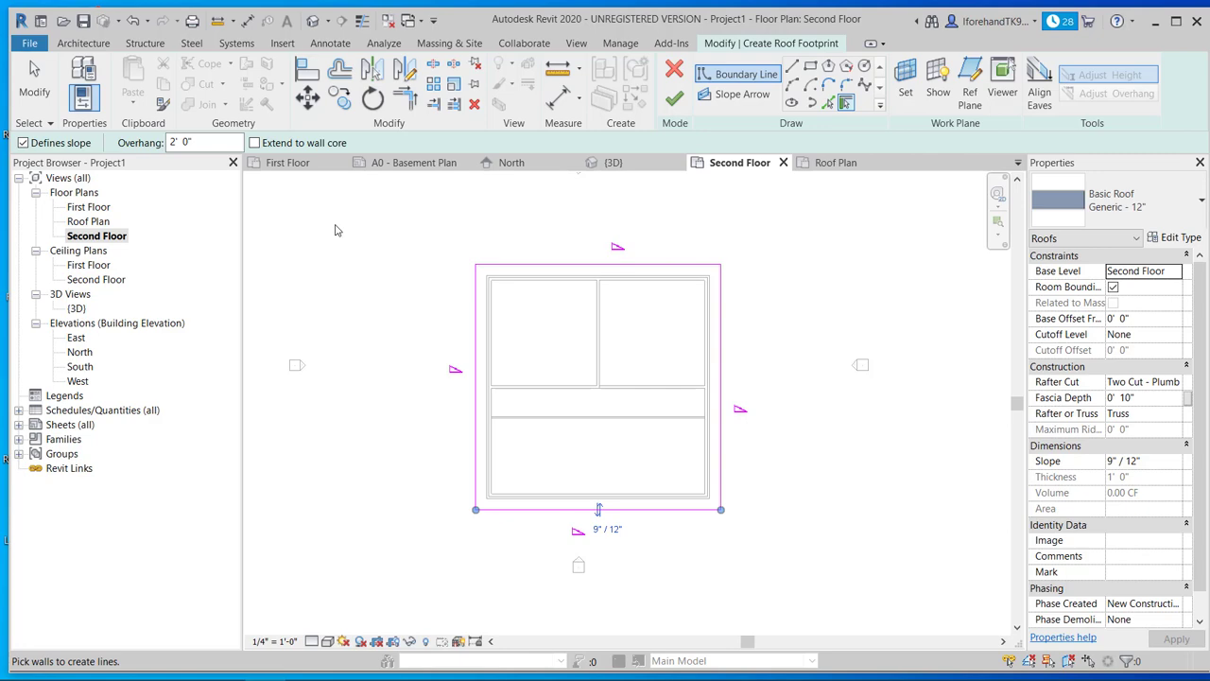
{"action": "left_click", "coordinate": [678, 95]}
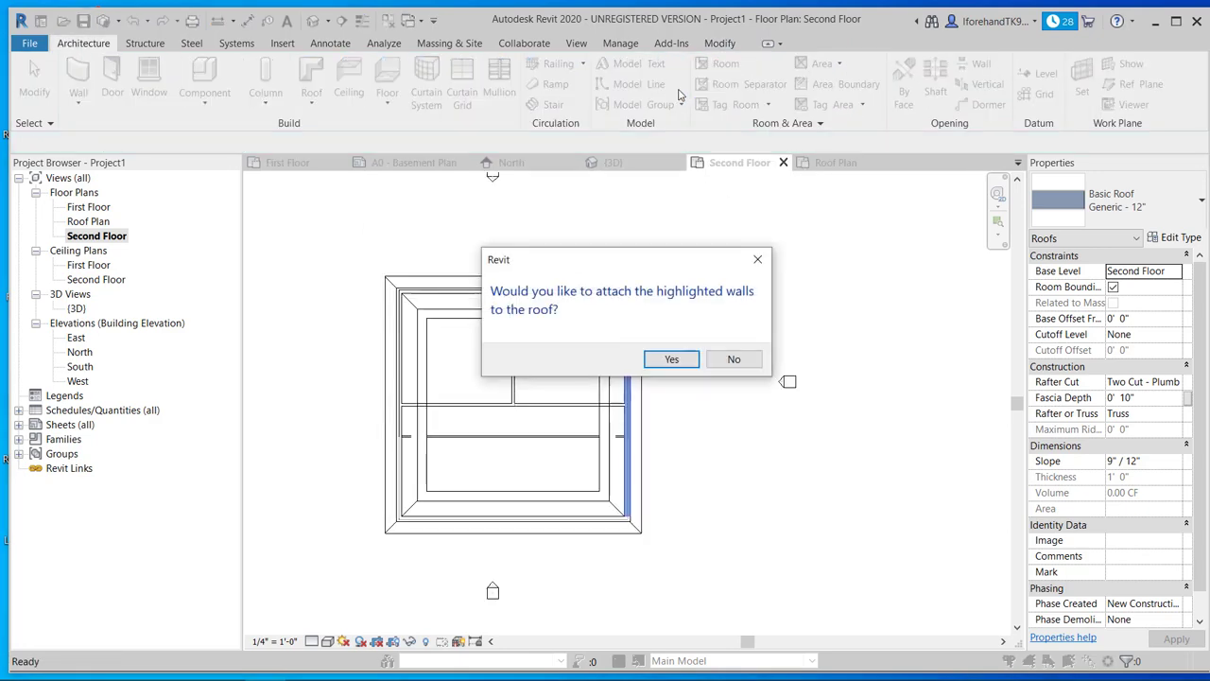
{"action": "left_click", "coordinate": [671, 360]}
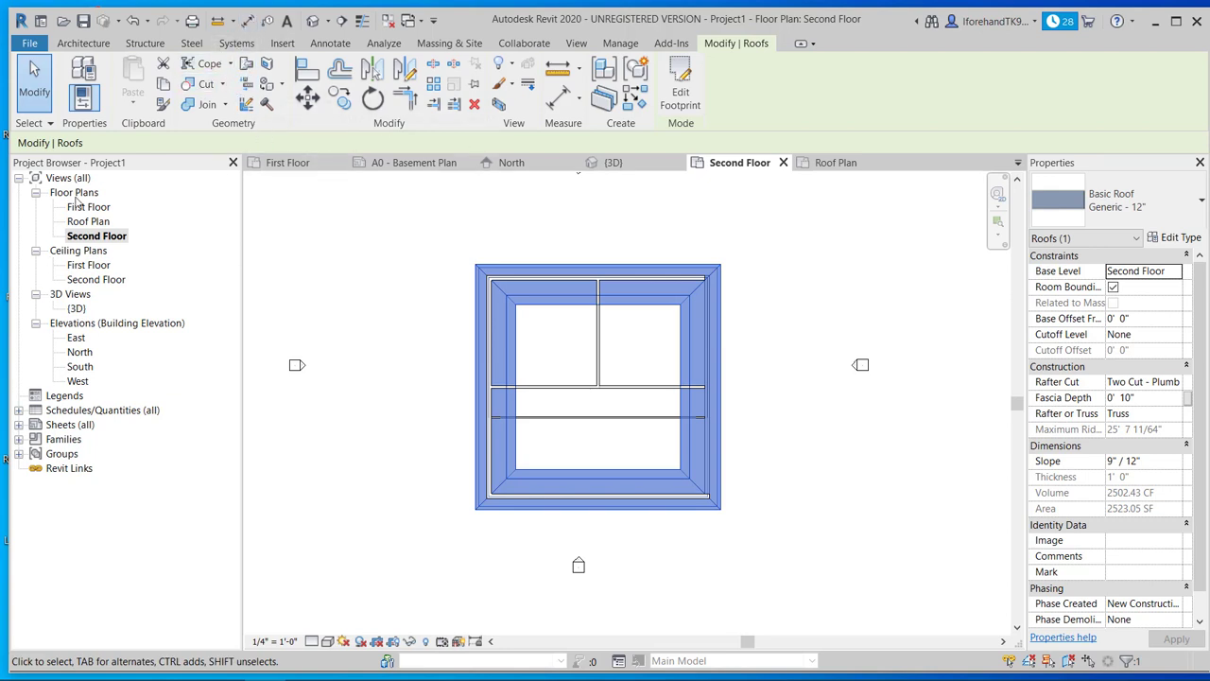
In the 3D view, set the hip roof's base level to Roof
{"action": "left_click", "coordinate": [311, 22]}
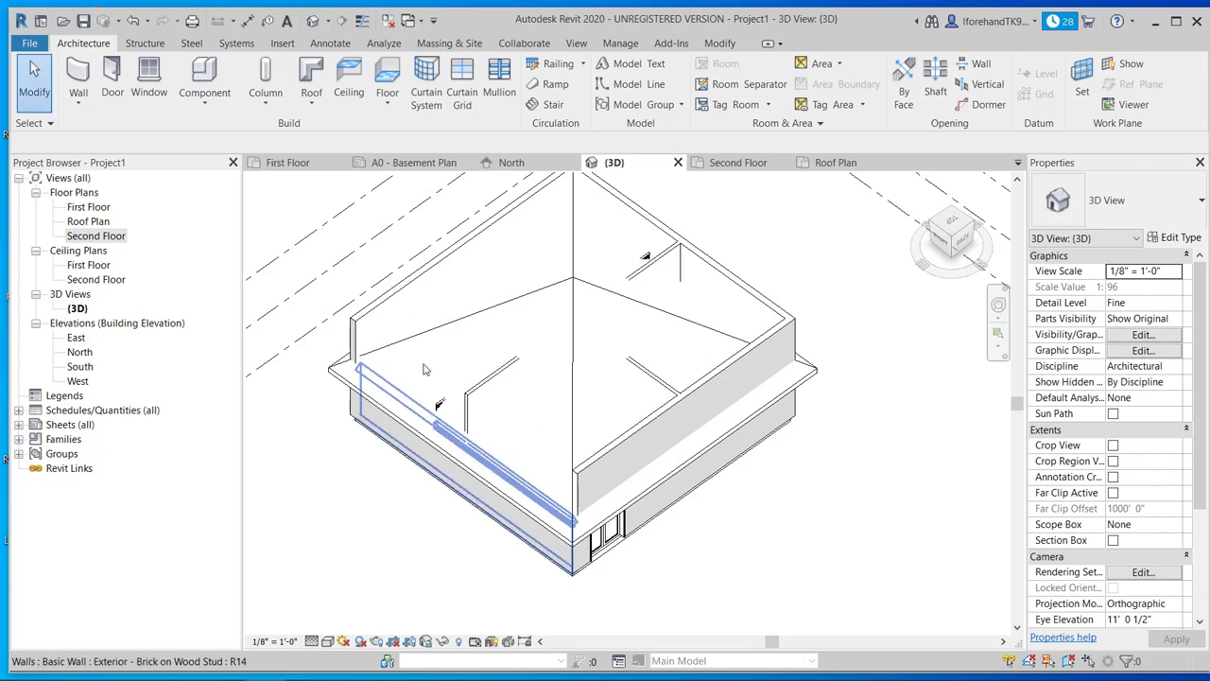
{"action": "left_click", "coordinate": [460, 438]}
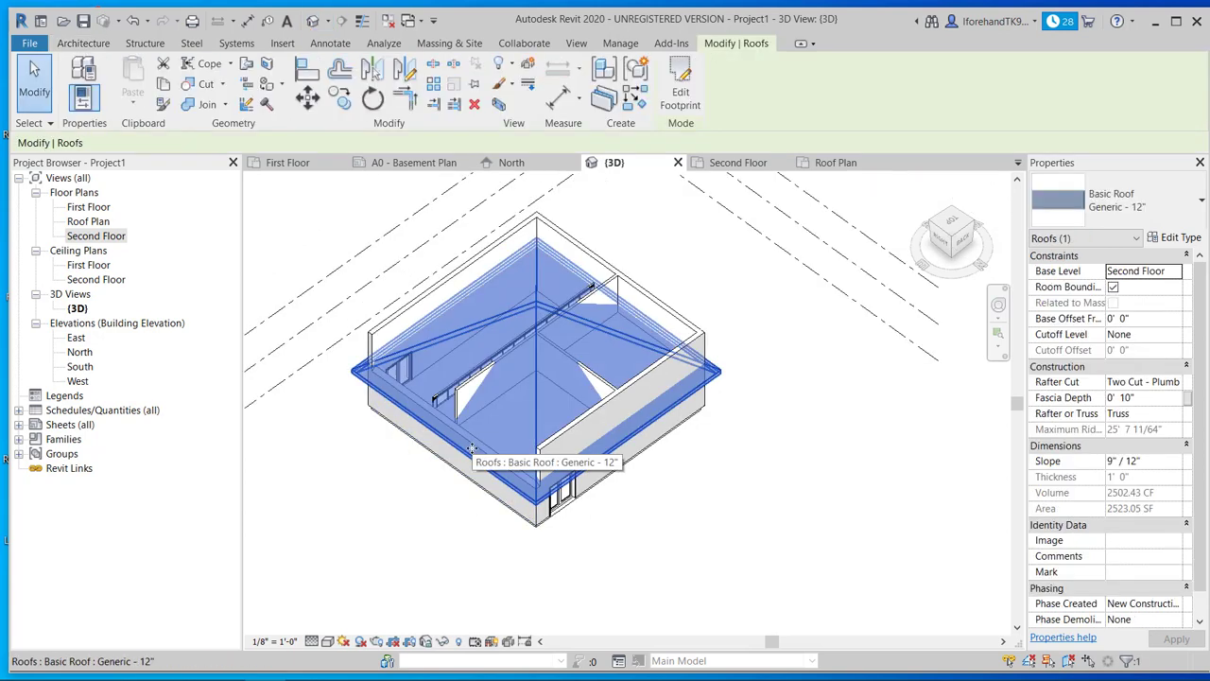
{"action": "left_click", "coordinate": [1172, 272]}
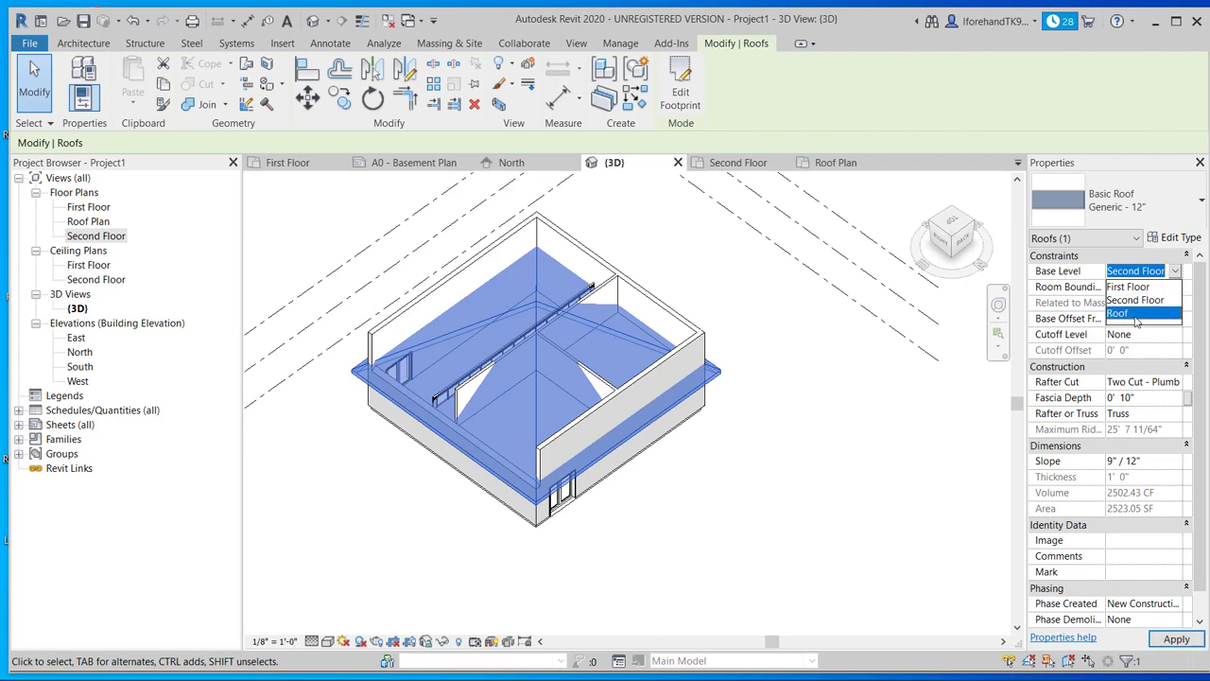
{"action": "left_click", "coordinate": [1140, 315]}
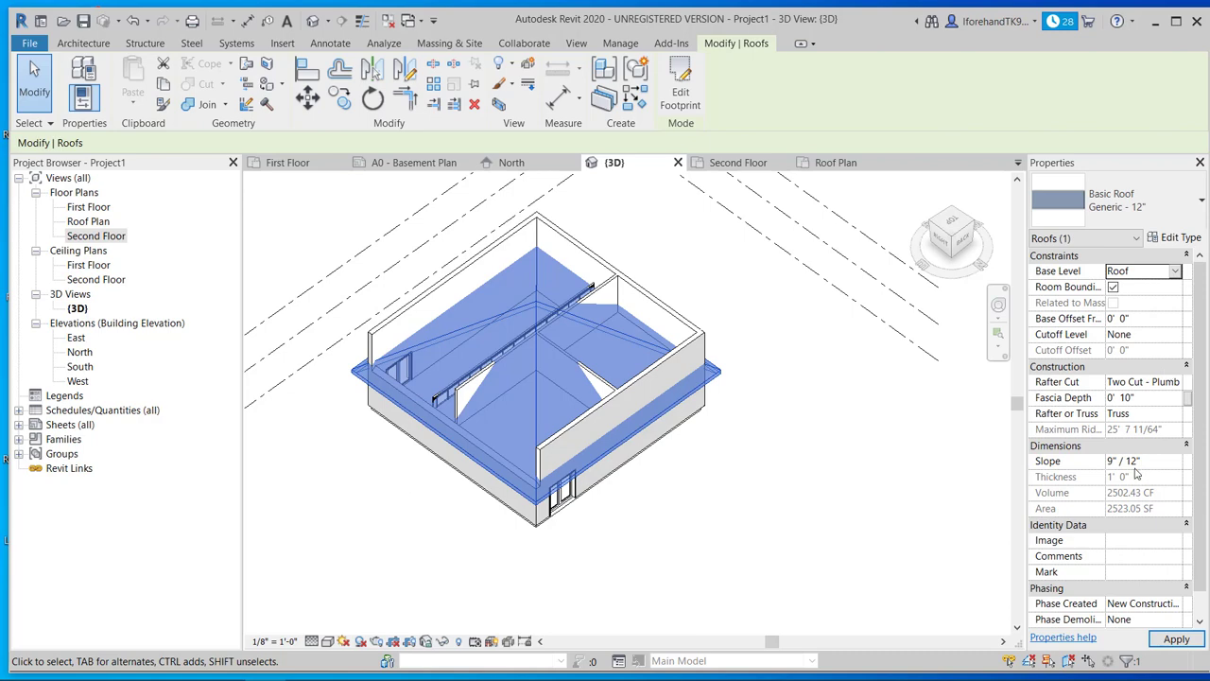
{"action": "left_click", "coordinate": [832, 447]}
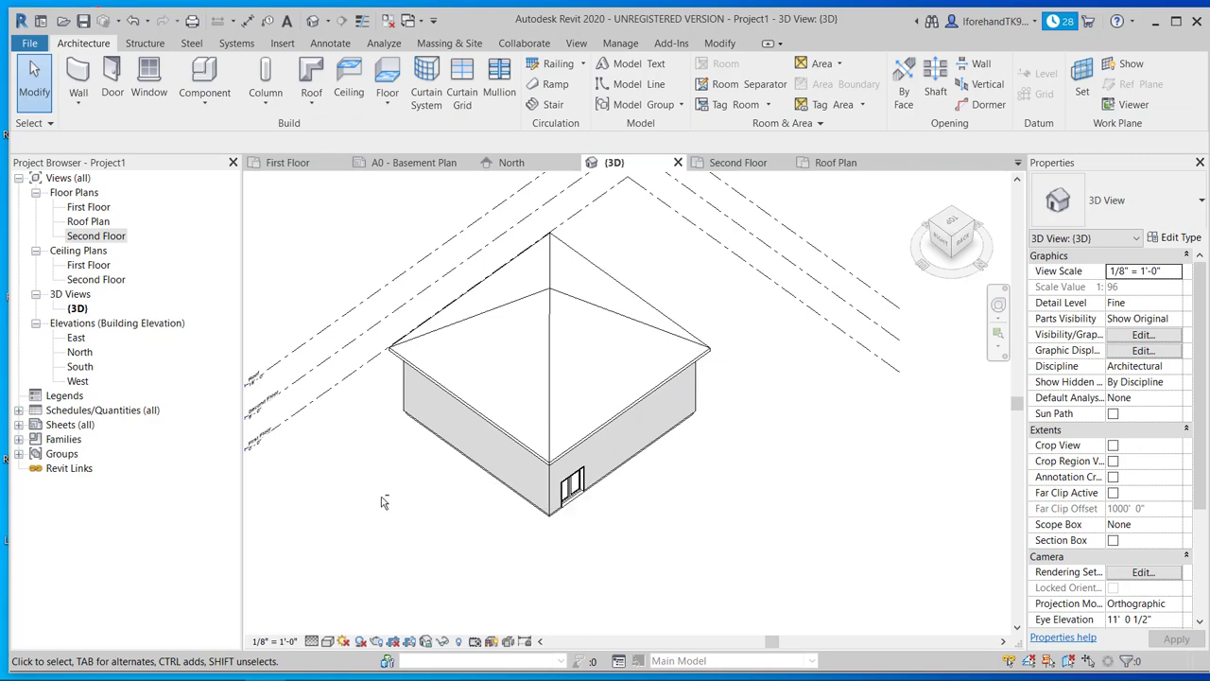
Open the A1 - First Floor Plan sheet
{"action": "middle_click_drag", "start_coordinate": [383, 503], "coordinate": [363, 361], "text": "shift"}
{"action": "middle_click_drag", "start_coordinate": [396, 368], "coordinate": [364, 378], "text": "shift"}
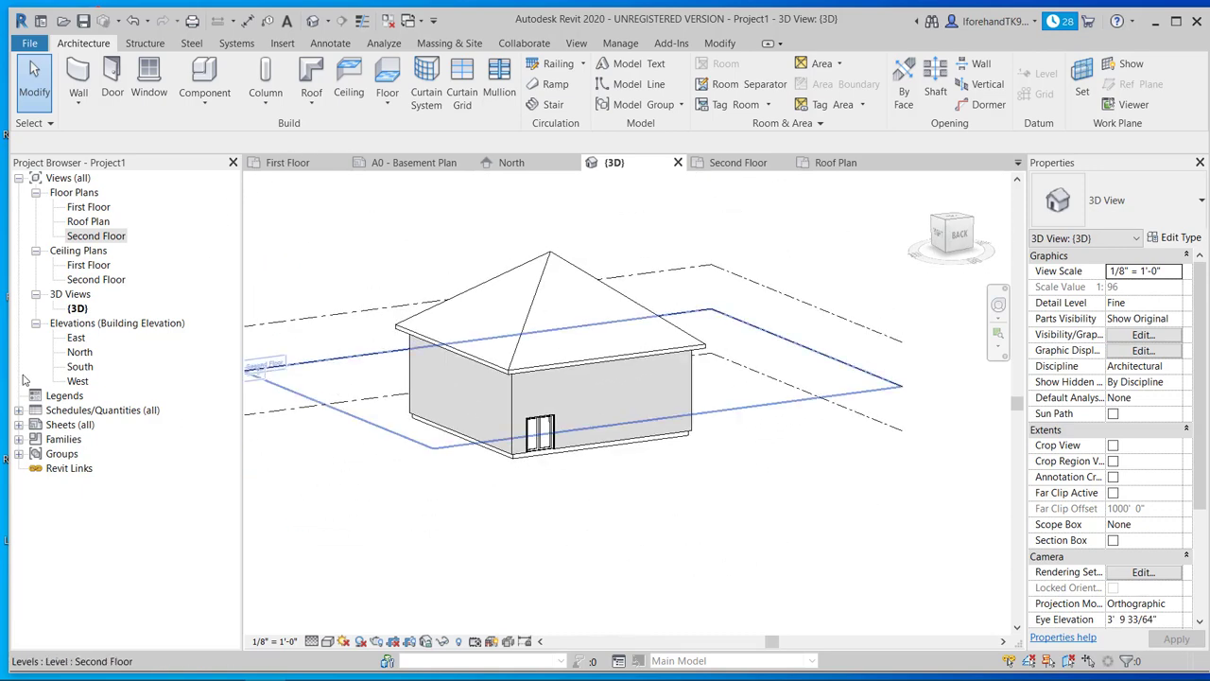
{"action": "left_click", "coordinate": [18, 424]}
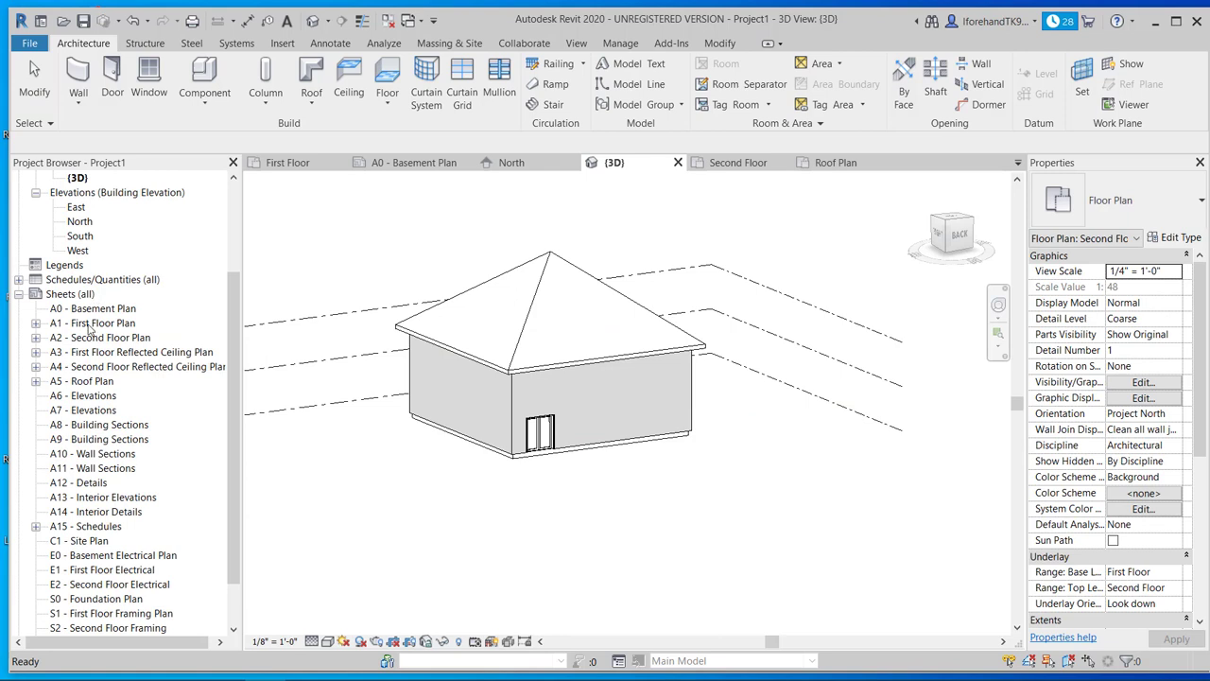
{"action": "left_click", "coordinate": [92, 323]}
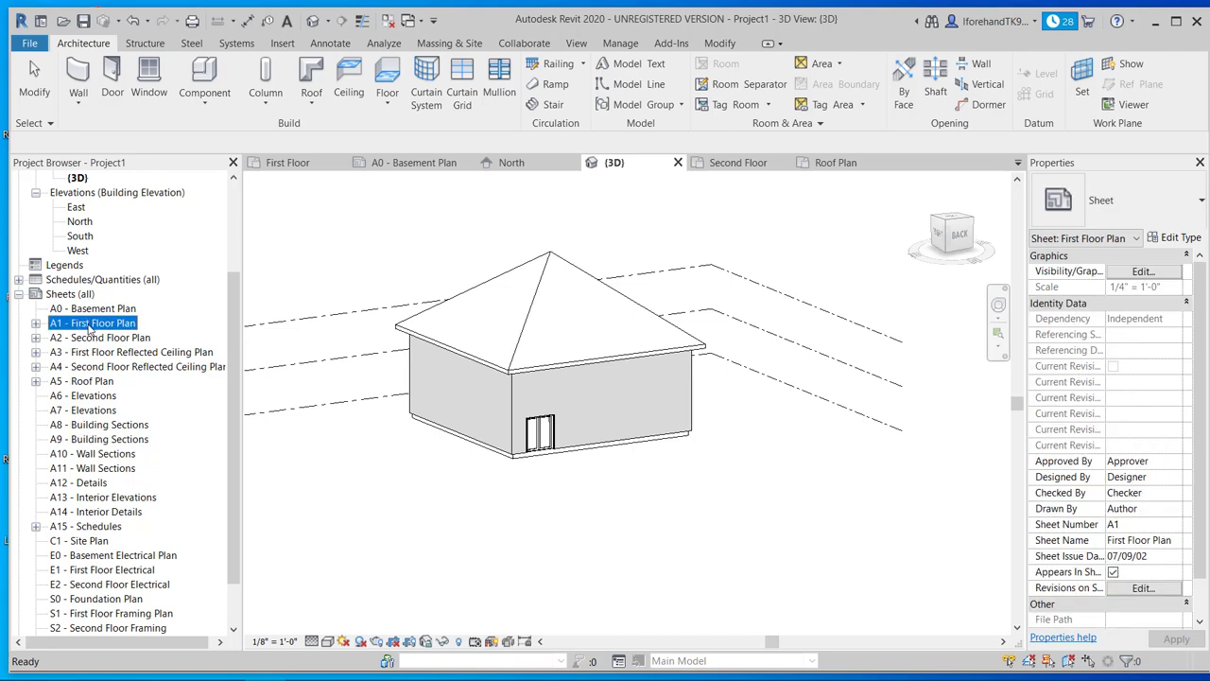
{"action": "double_click", "coordinate": [89, 323]}
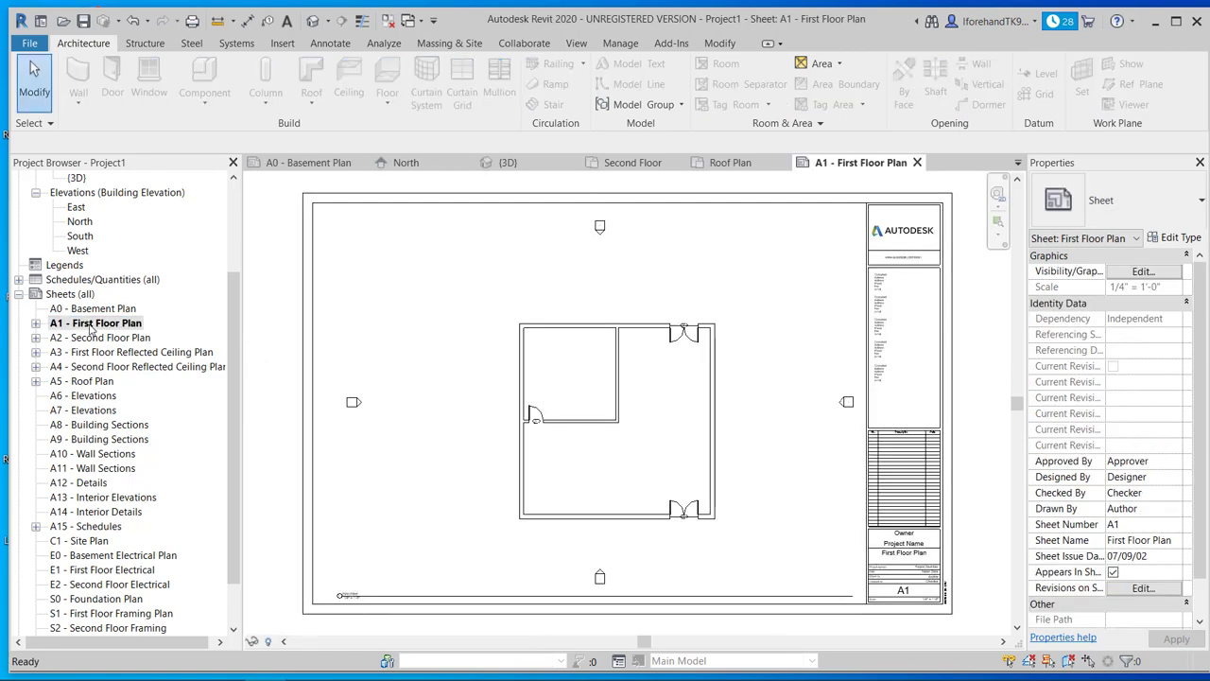
Examine the First Floor viewport, its elevation markers and its title on the A1 sheet
{"action": "scroll", "coordinate": [356, 412], "scroll_direction": "up", "scroll_amount": 5}
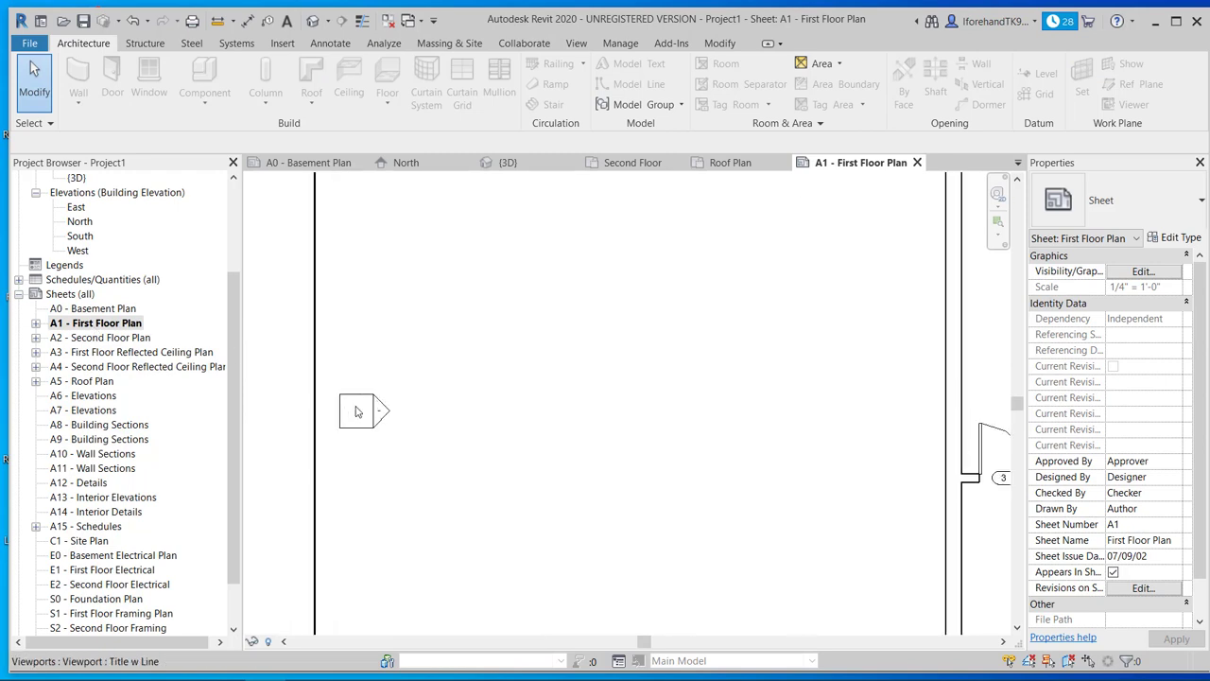
{"action": "scroll", "coordinate": [356, 411], "scroll_direction": "down", "scroll_amount": 3}
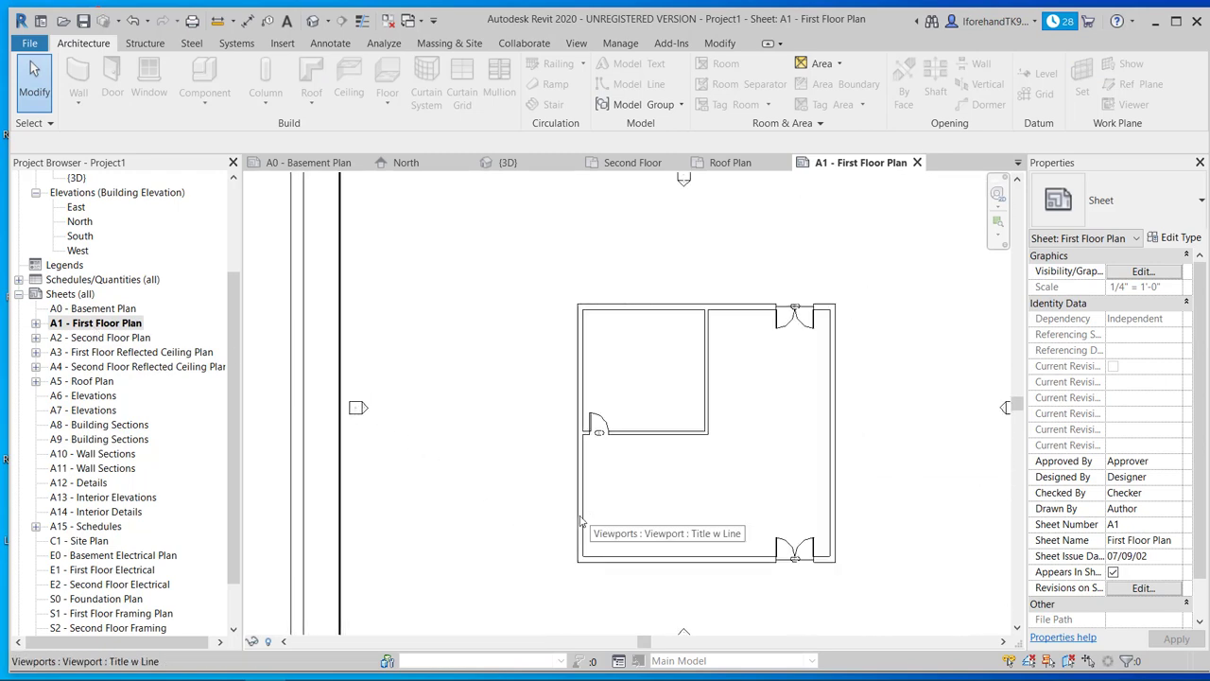
{"action": "middle_click_drag", "start_coordinate": [580, 520], "coordinate": [467, 465]}
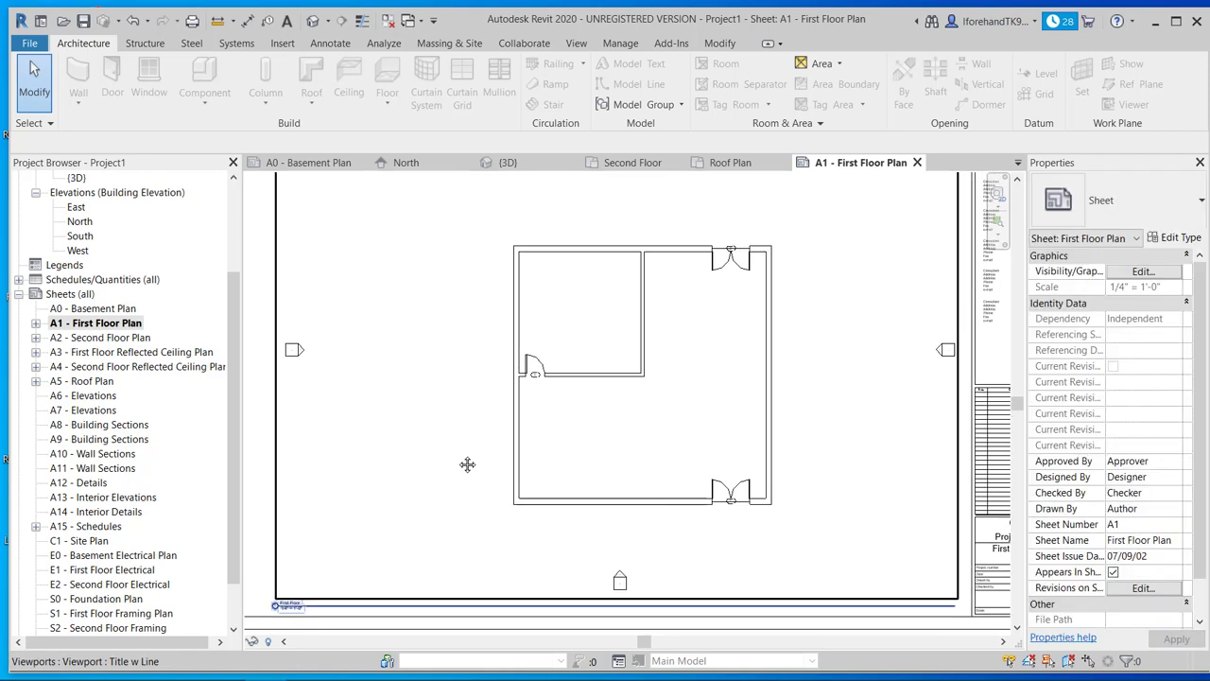
{"action": "scroll", "coordinate": [468, 465], "scroll_direction": "down", "scroll_amount": 2}
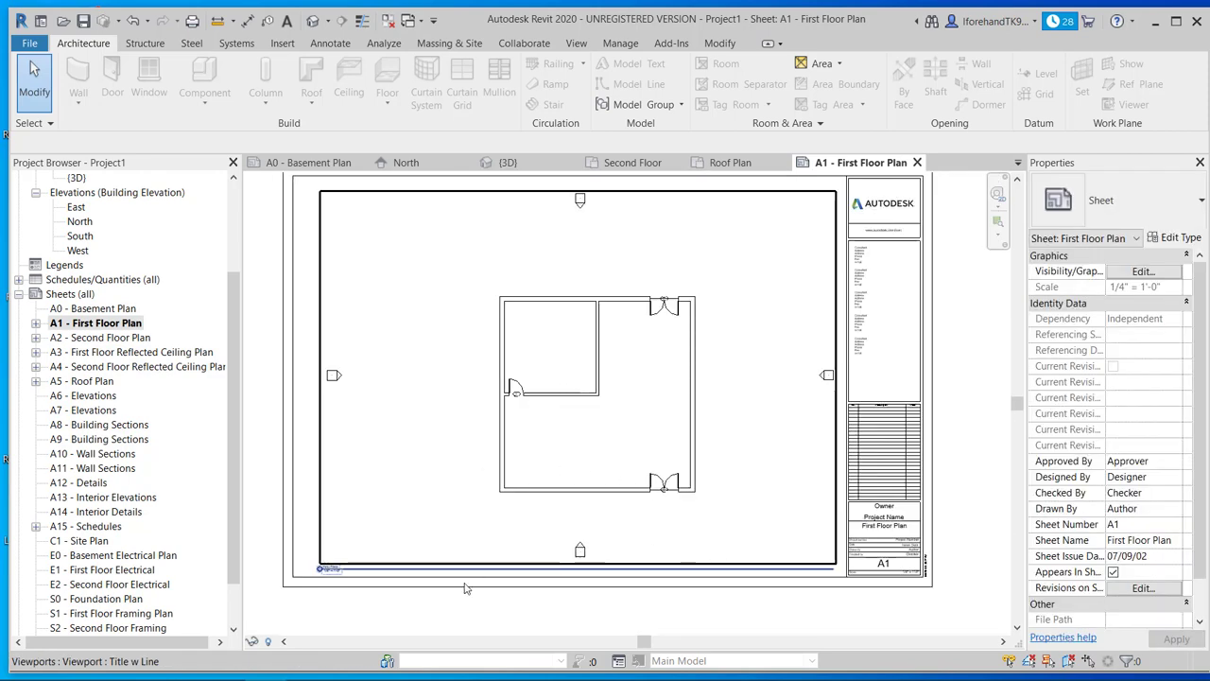
{"action": "scroll", "coordinate": [330, 577], "scroll_direction": "up", "scroll_amount": 4}
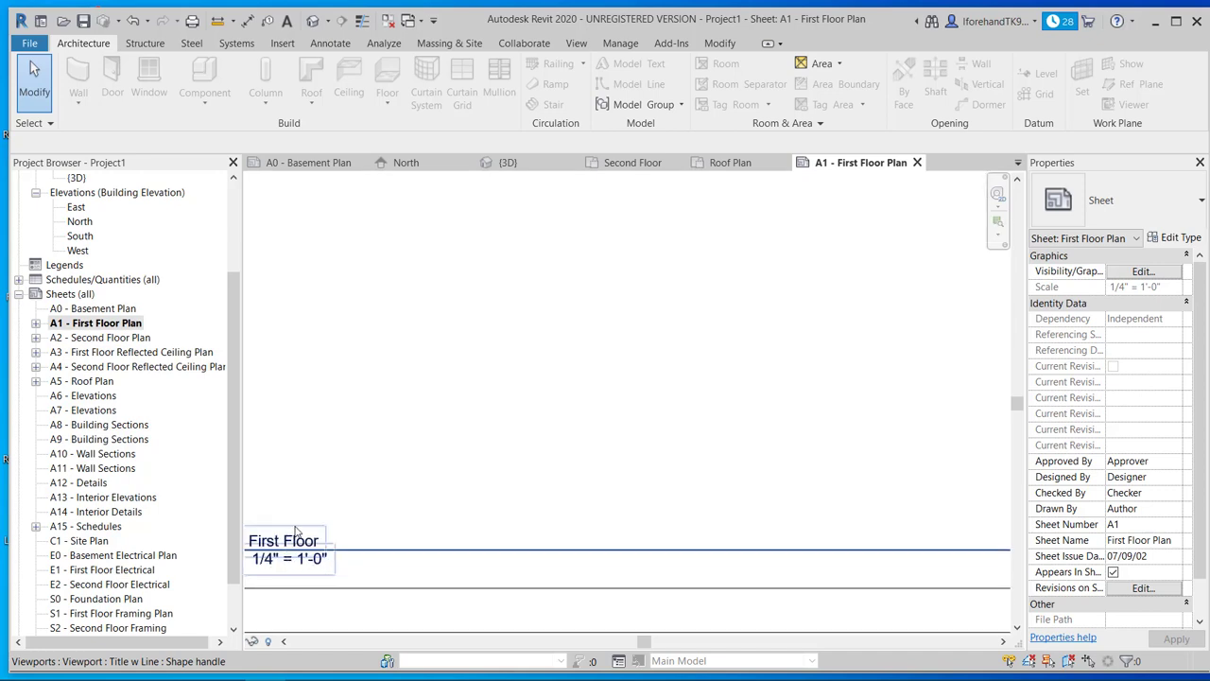
{"action": "scroll", "coordinate": [260, 556], "scroll_direction": "down", "scroll_amount": 4}
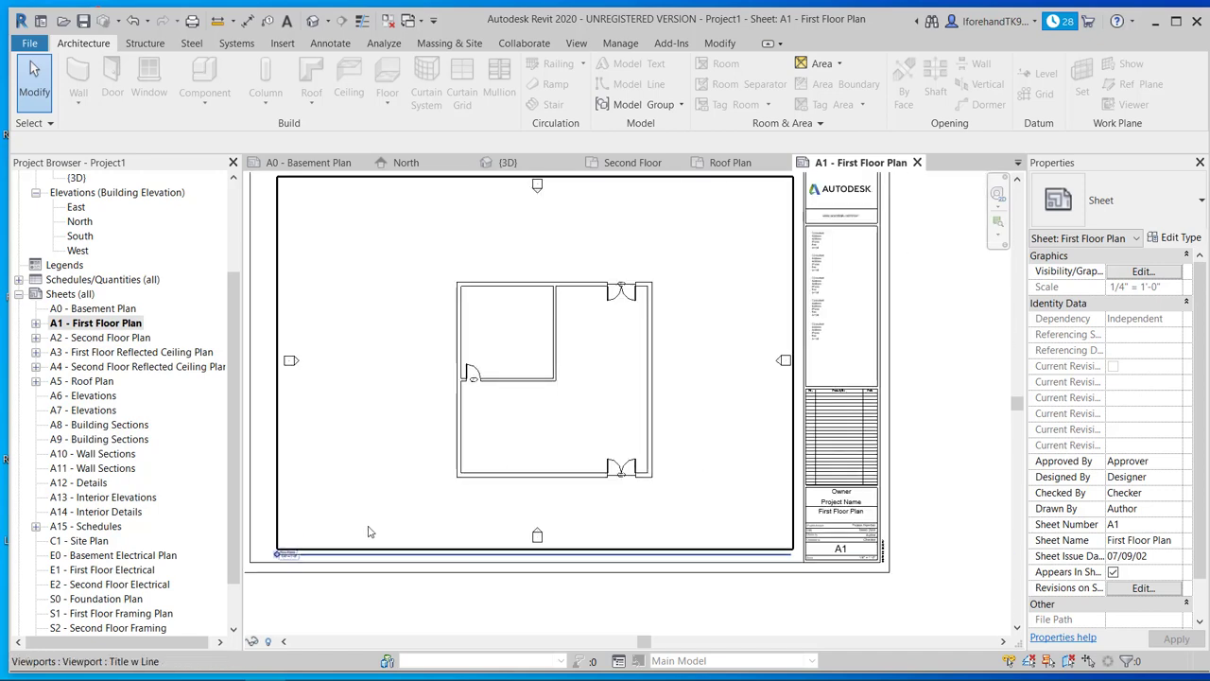
{"action": "left_click", "coordinate": [453, 369]}
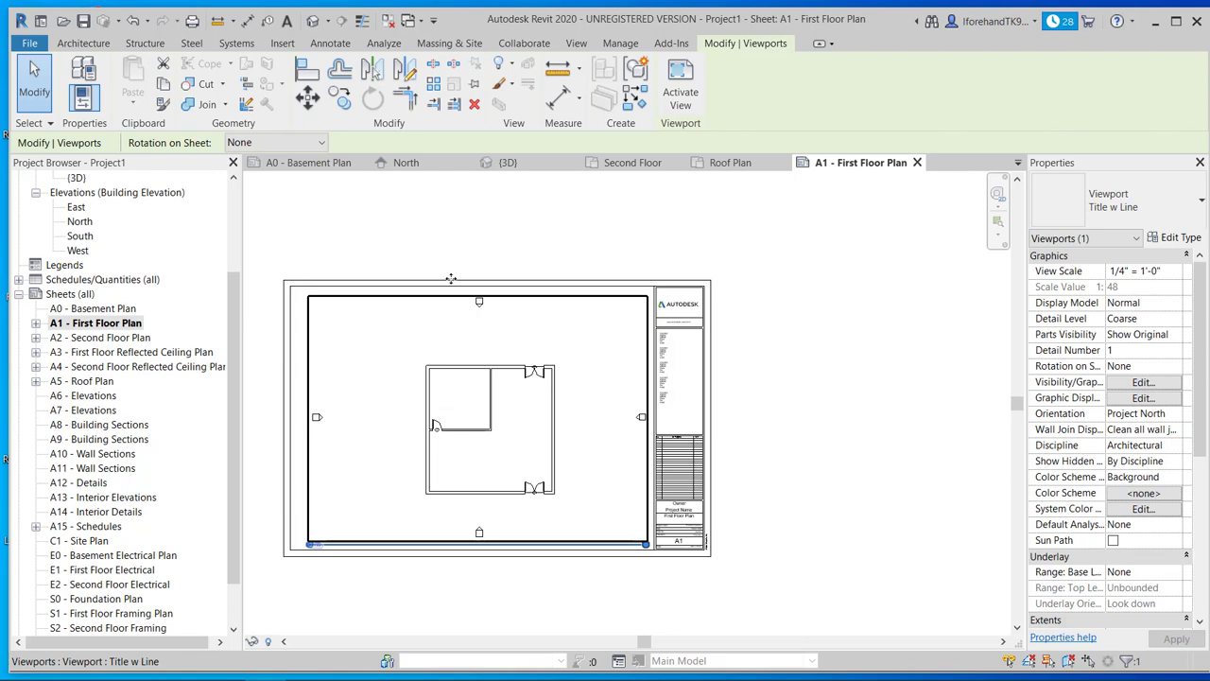
{"action": "left_click", "coordinate": [456, 249]}
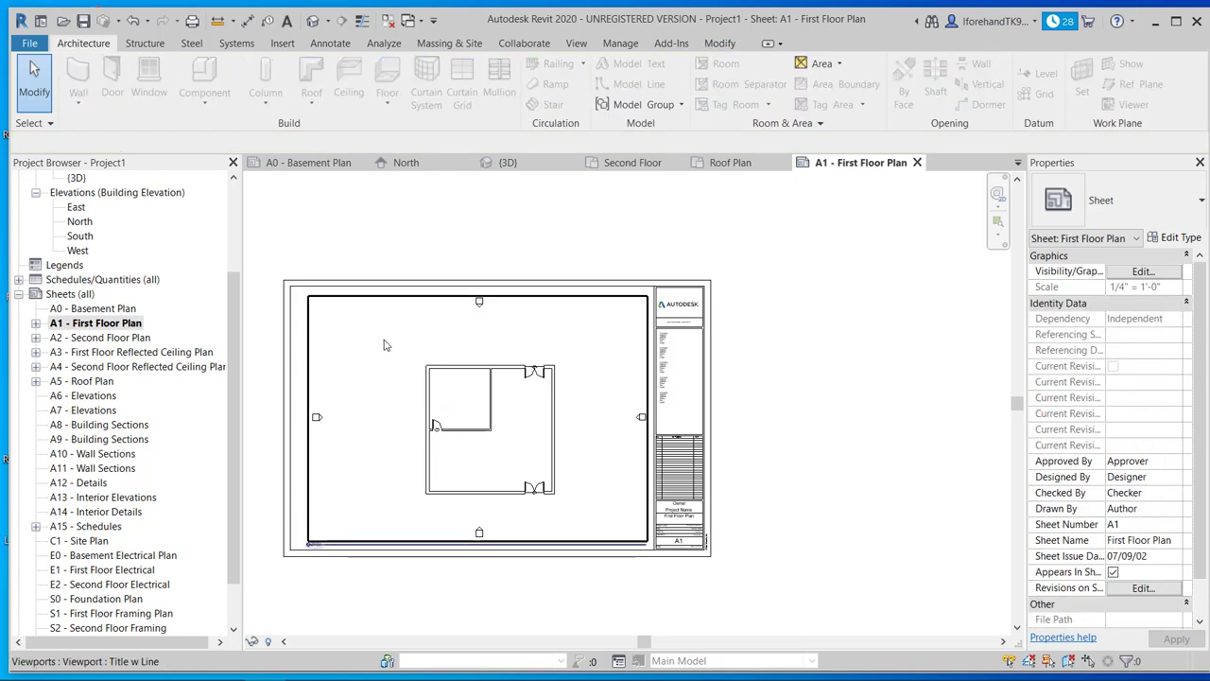
Delete the First Floor viewport from the A1 sheet and undo the deletion
{"action": "left_click", "coordinate": [648, 379]}
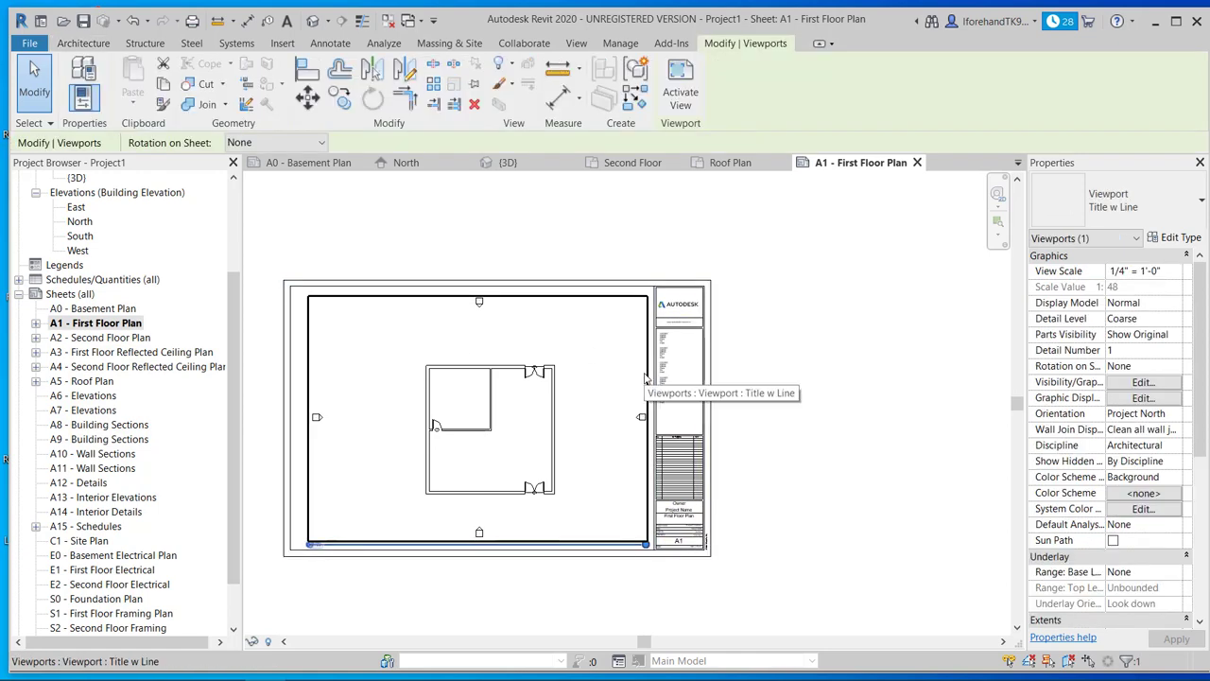
{"action": "key", "text": "Delete"}
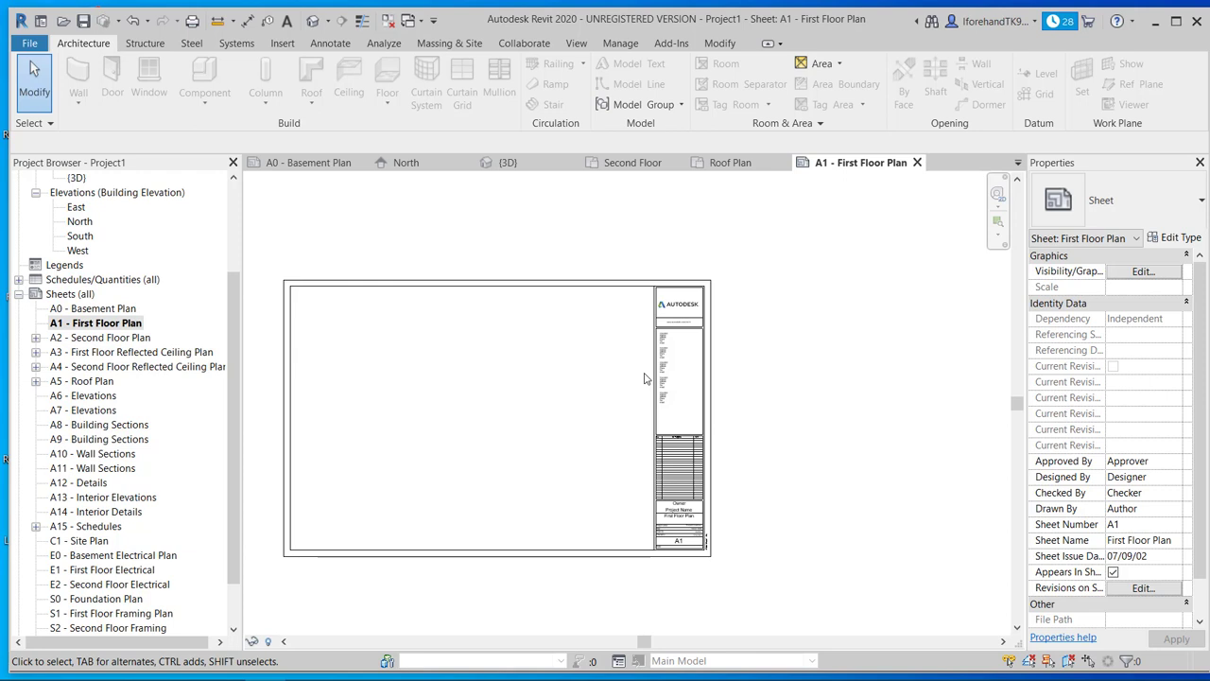
{"action": "key", "text": "ctrl+z"}
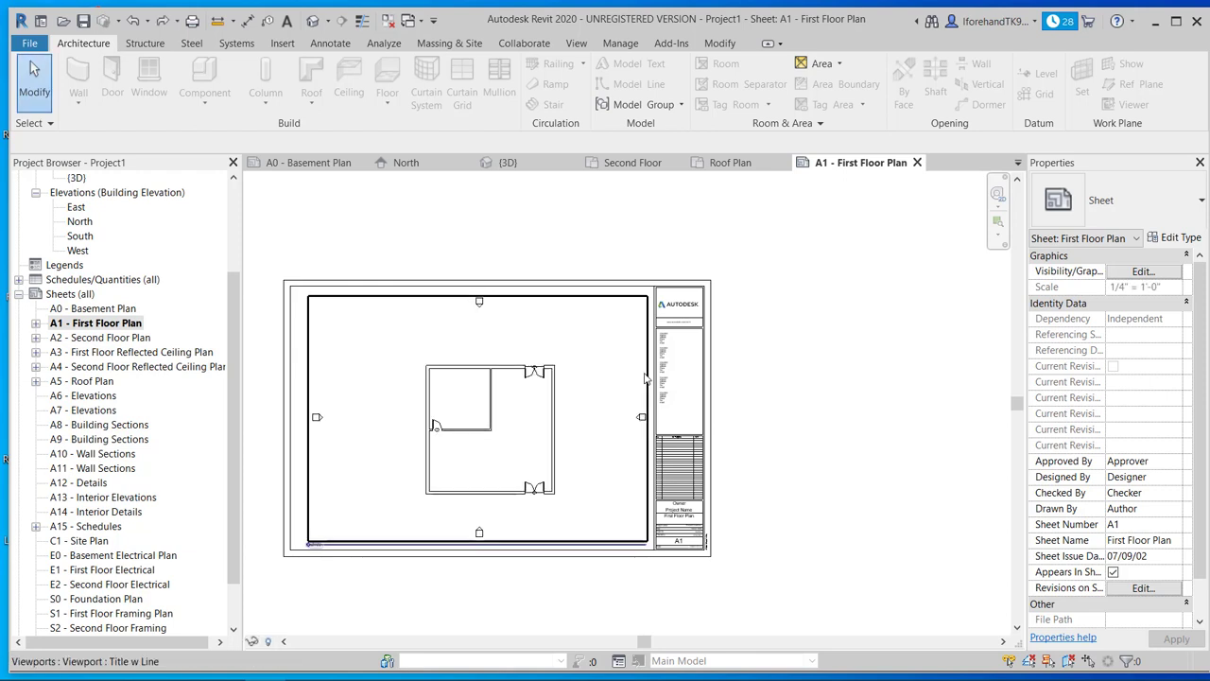
{"action": "left_click", "coordinate": [643, 381]}
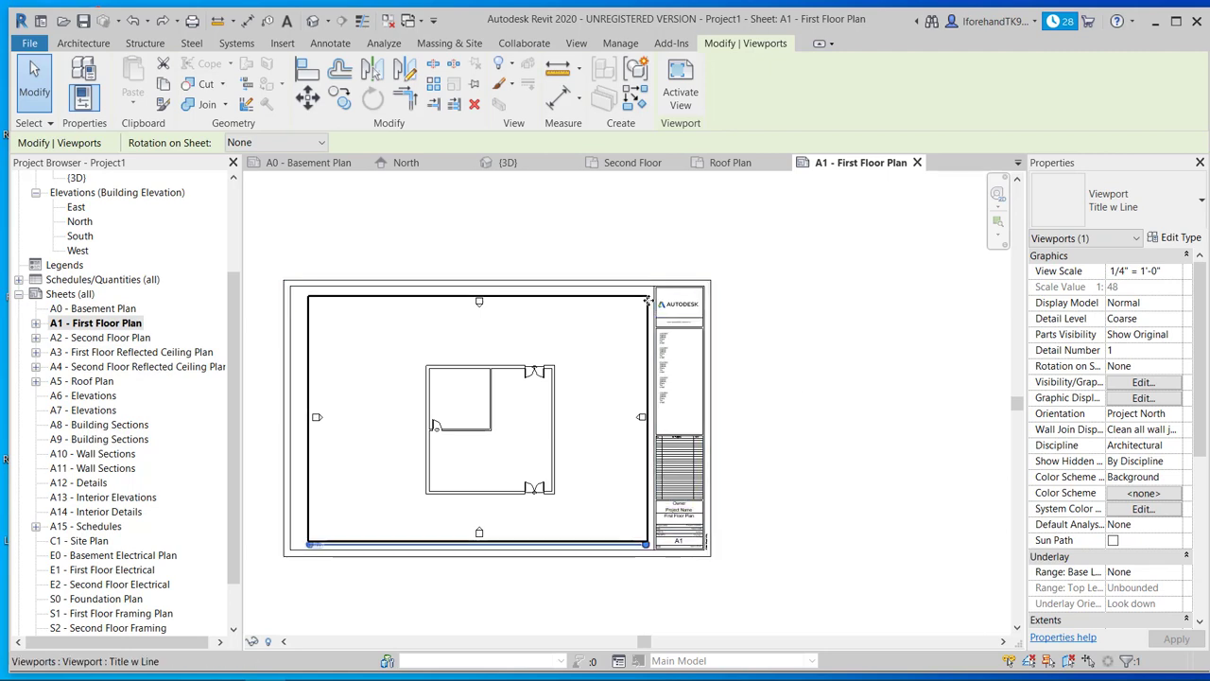
{"action": "left_click", "coordinate": [753, 425]}
Examine the owner, project, date, author and scale fields in the A1 sheet's title block
{"action": "scroll", "coordinate": [719, 511], "scroll_direction": "up", "scroll_amount": 8}
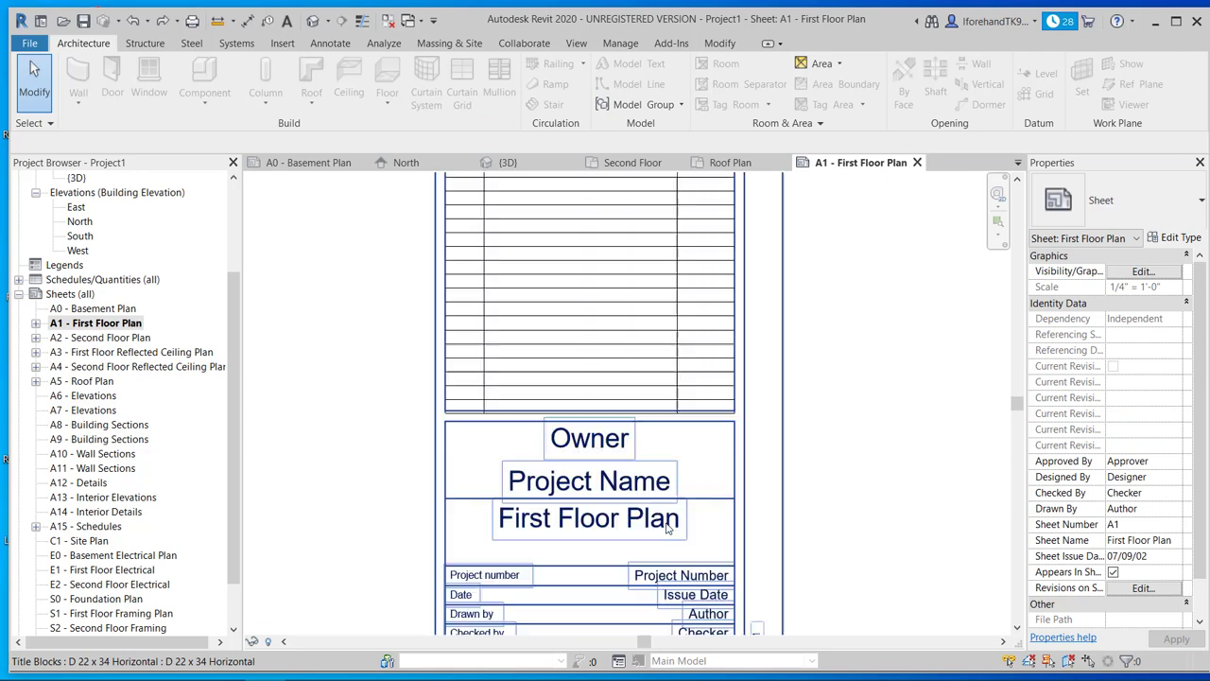
{"action": "scroll", "coordinate": [621, 513], "scroll_direction": "down", "scroll_amount": 1}
{"action": "middle_click_drag", "start_coordinate": [555, 533], "coordinate": [626, 450]}
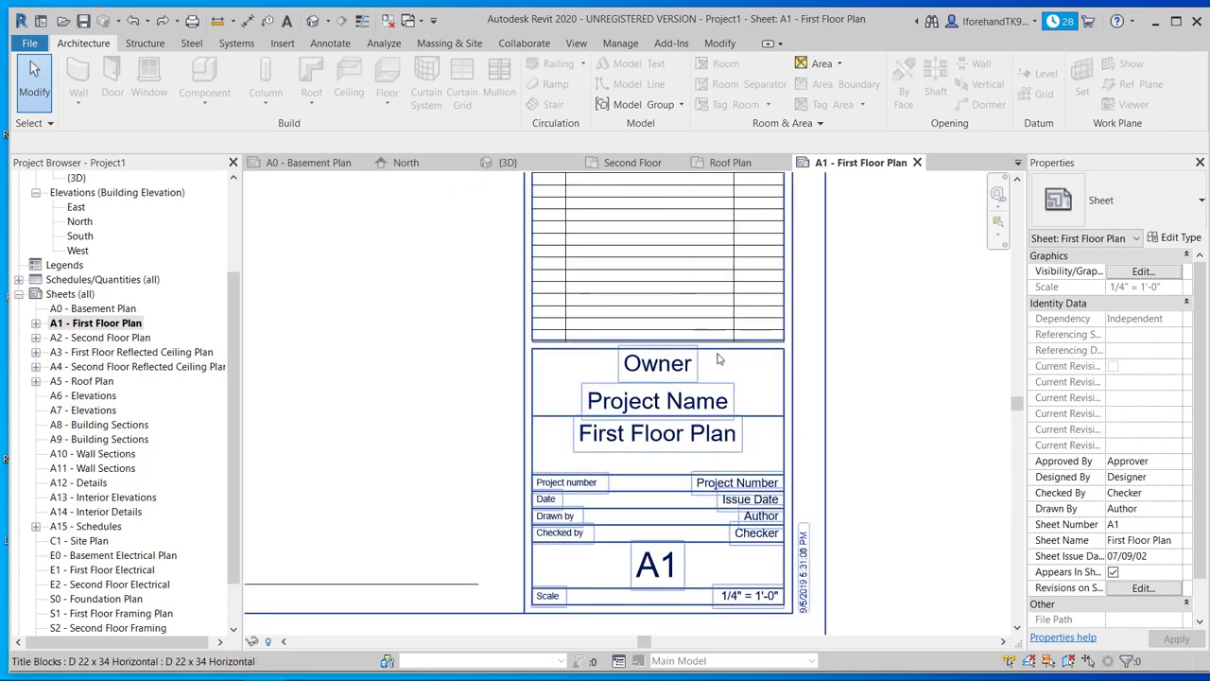
{"action": "scroll", "coordinate": [664, 410], "scroll_direction": "down", "scroll_amount": 5}
{"action": "middle_click_drag", "start_coordinate": [649, 393], "coordinate": [768, 548]}
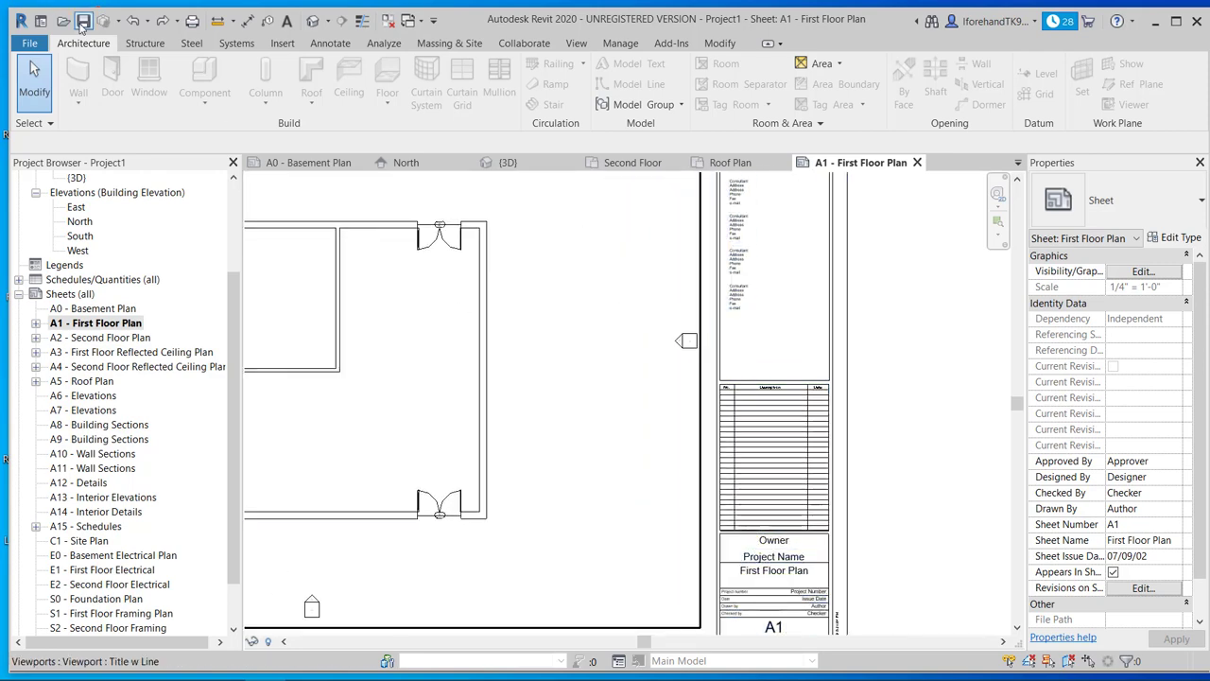
Open the project information and set the Organization Name to "Leslie's Design Studio"
{"action": "left_click", "coordinate": [620, 44]}
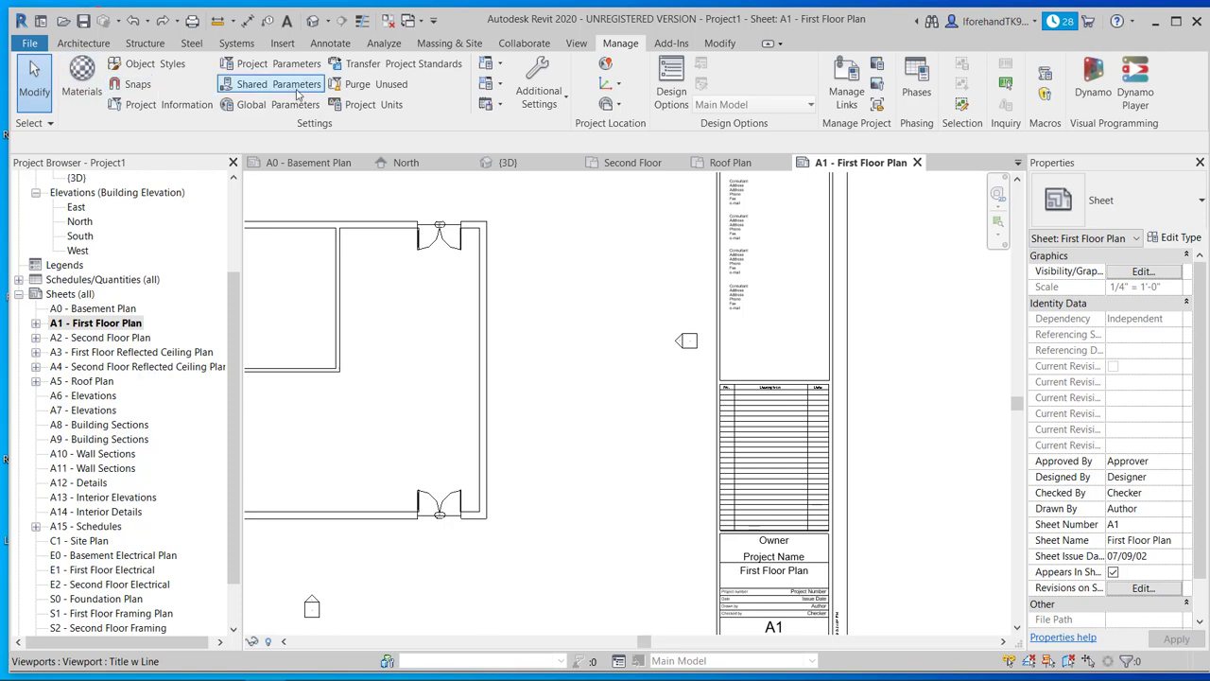
{"action": "left_click", "coordinate": [184, 106]}
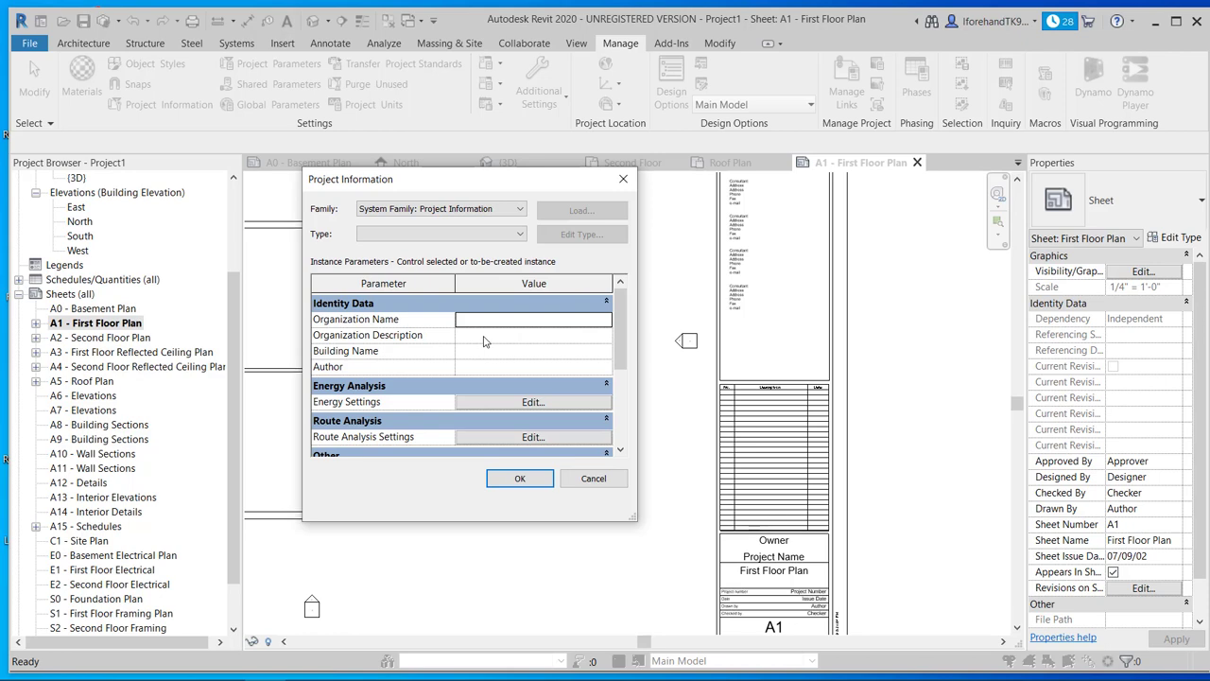
{"action": "left_click", "coordinate": [500, 319]}
{"action": "type", "text": "Lee"}
{"action": "key", "text": "BackSpace"}
{"action": "key", "text": "BackSpace"}
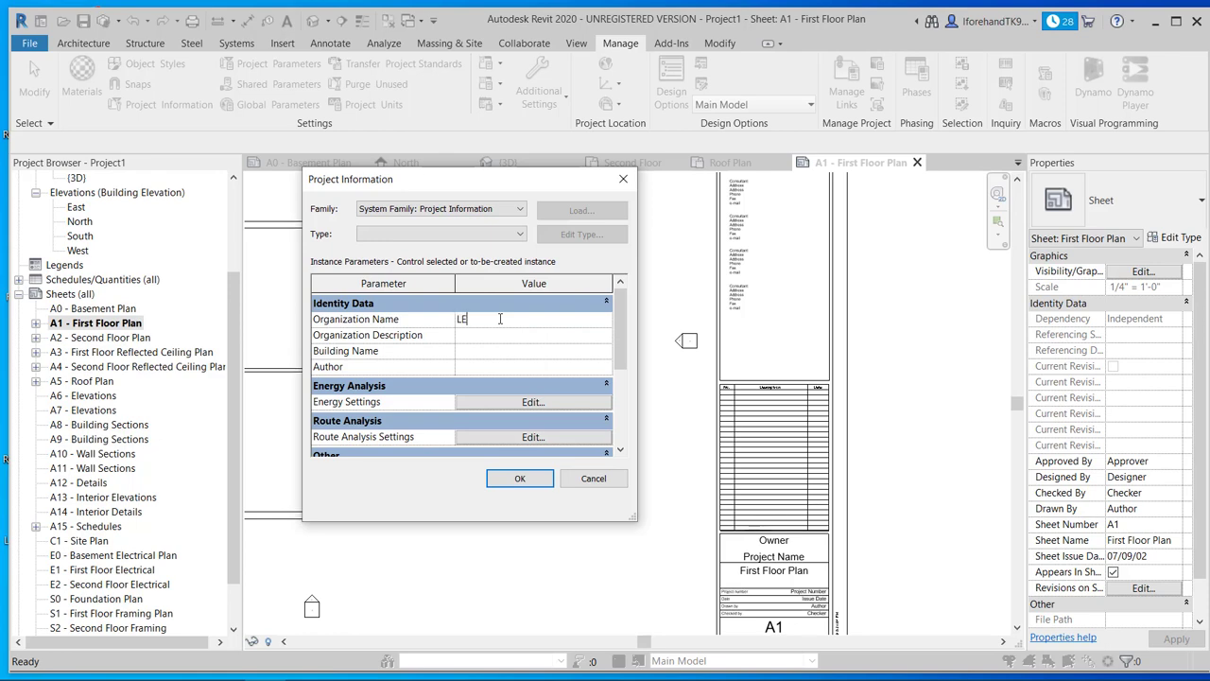
{"action": "type", "text": "eslie's Design Studio"}
{"action": "key", "text": "Tab"}
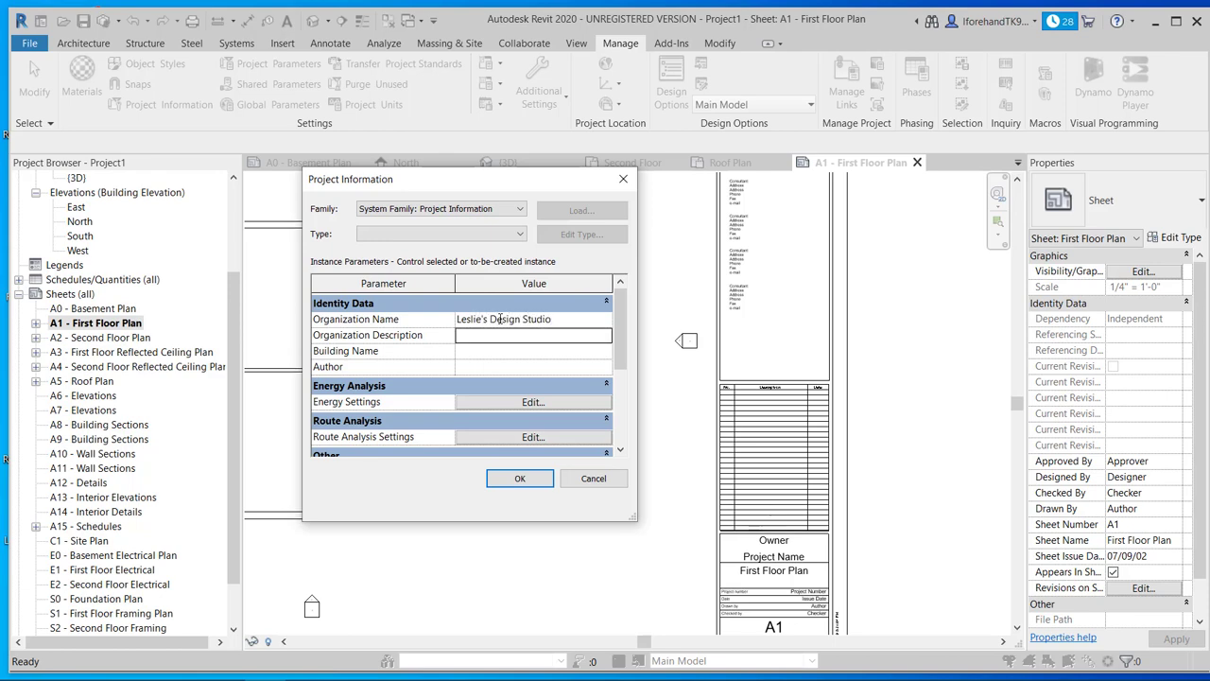
Set the Organization Description to "Architectural Services"
{"action": "type", "text": "Architectua"}
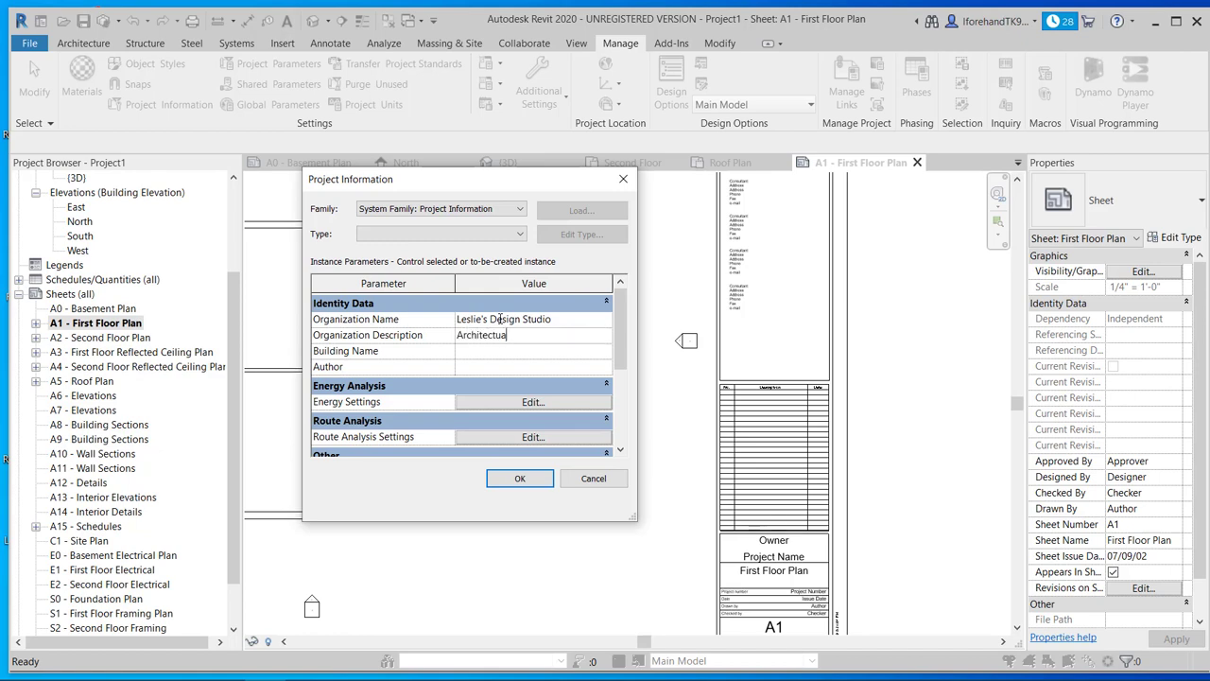
{"action": "key", "text": "BackSpace"}
{"action": "key", "text": "BackSpace"}
{"action": "type", "text": "ural Services"}
{"action": "key", "text": "Tab"}
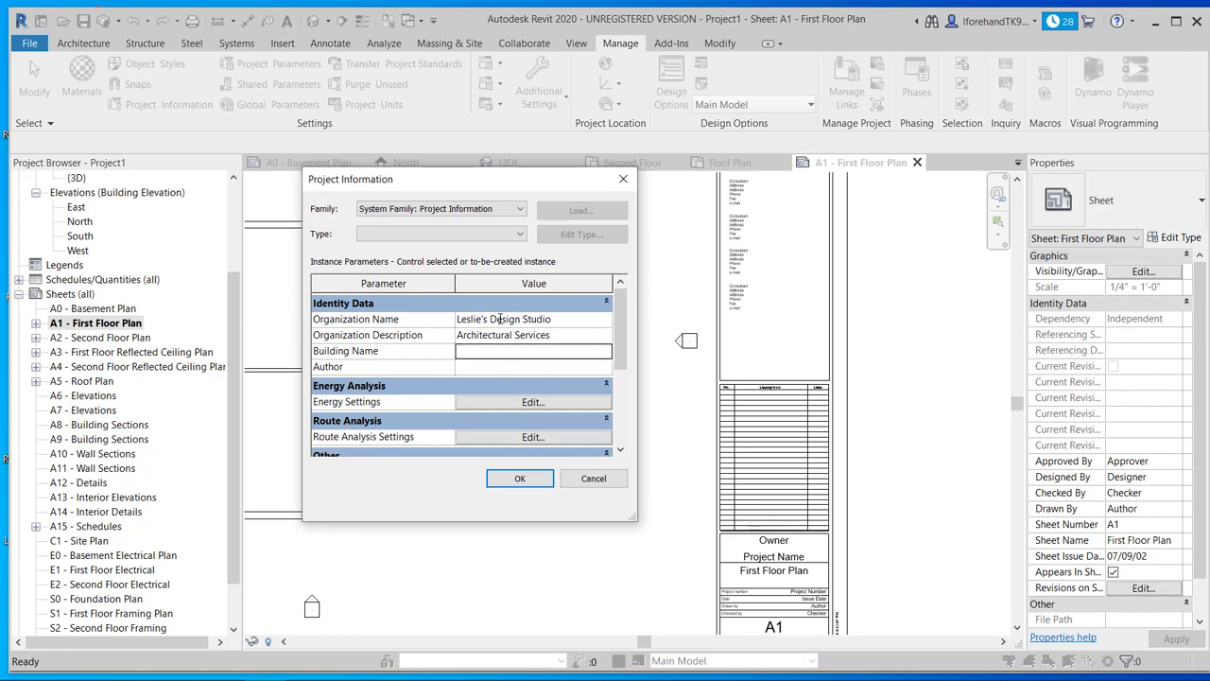
Set the Building Name to "LBCC MM Building" and enter the author's initials in the Author field
{"action": "type", "text": "LB"}
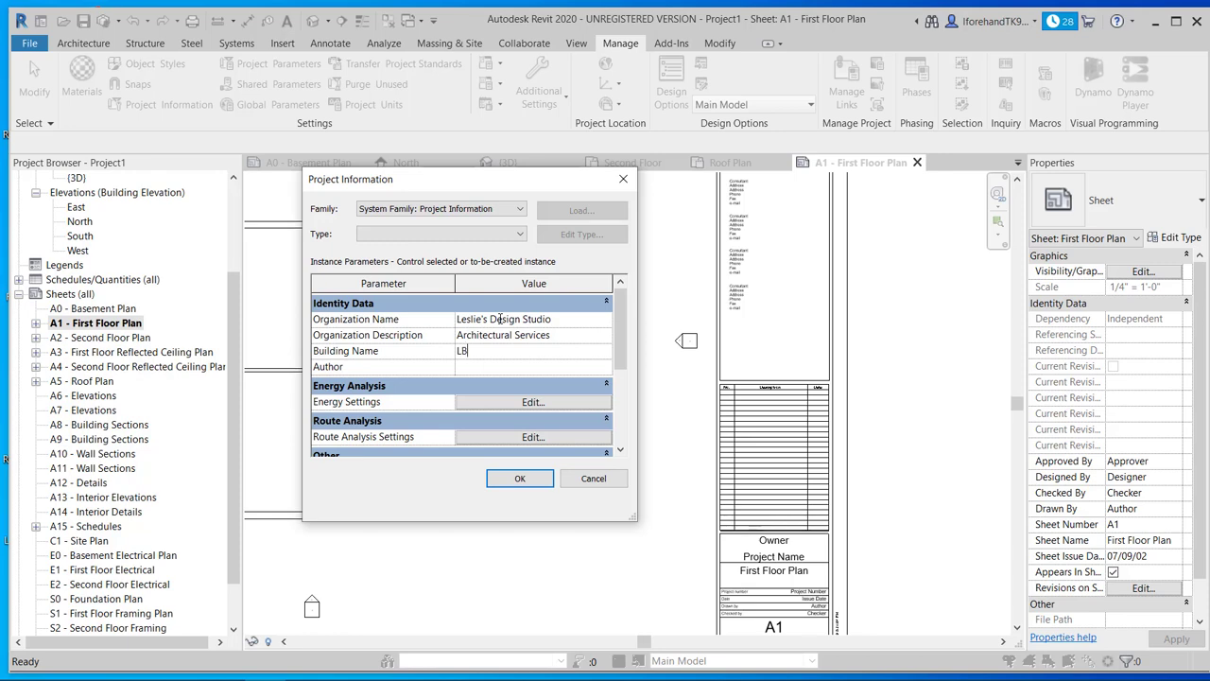
{"action": "type", "text": "CC MM Building"}
{"action": "left_click", "coordinate": [506, 370]}
{"action": "type", "text": "LCF"}
Set the Project Issue Date to 9/3/2019
{"action": "scroll", "coordinate": [497, 378], "scroll_direction": "down", "scroll_amount": 3}
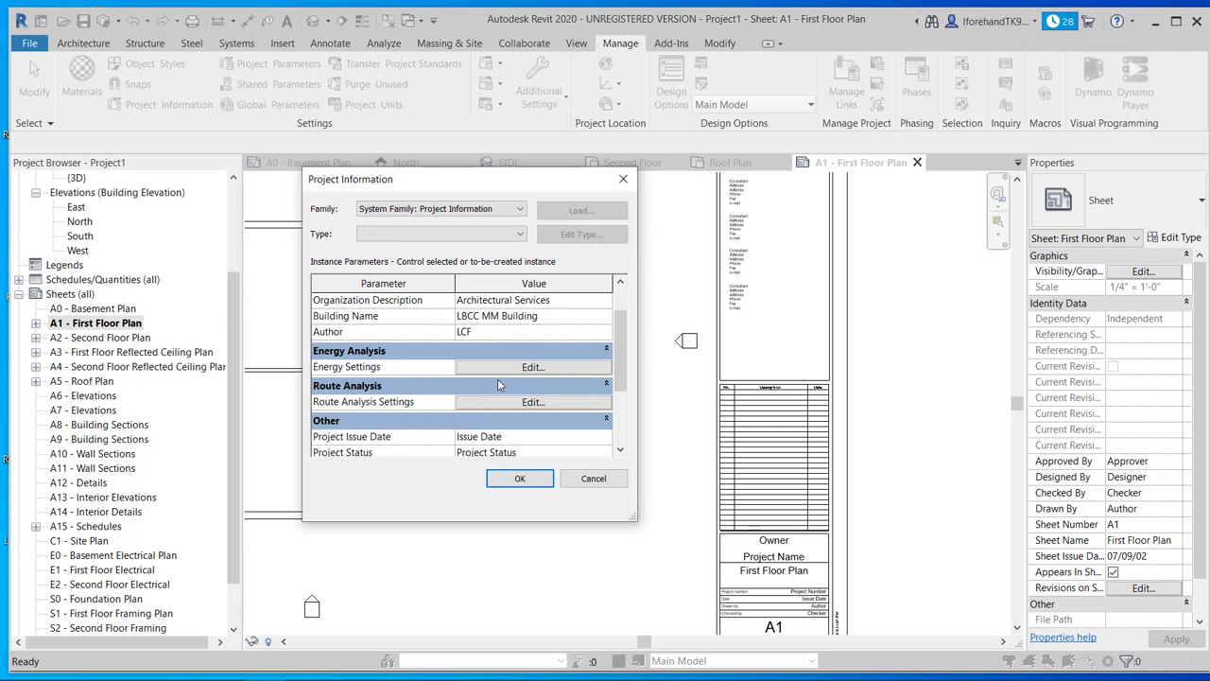
{"action": "scroll", "coordinate": [499, 384], "scroll_direction": "down", "scroll_amount": 1}
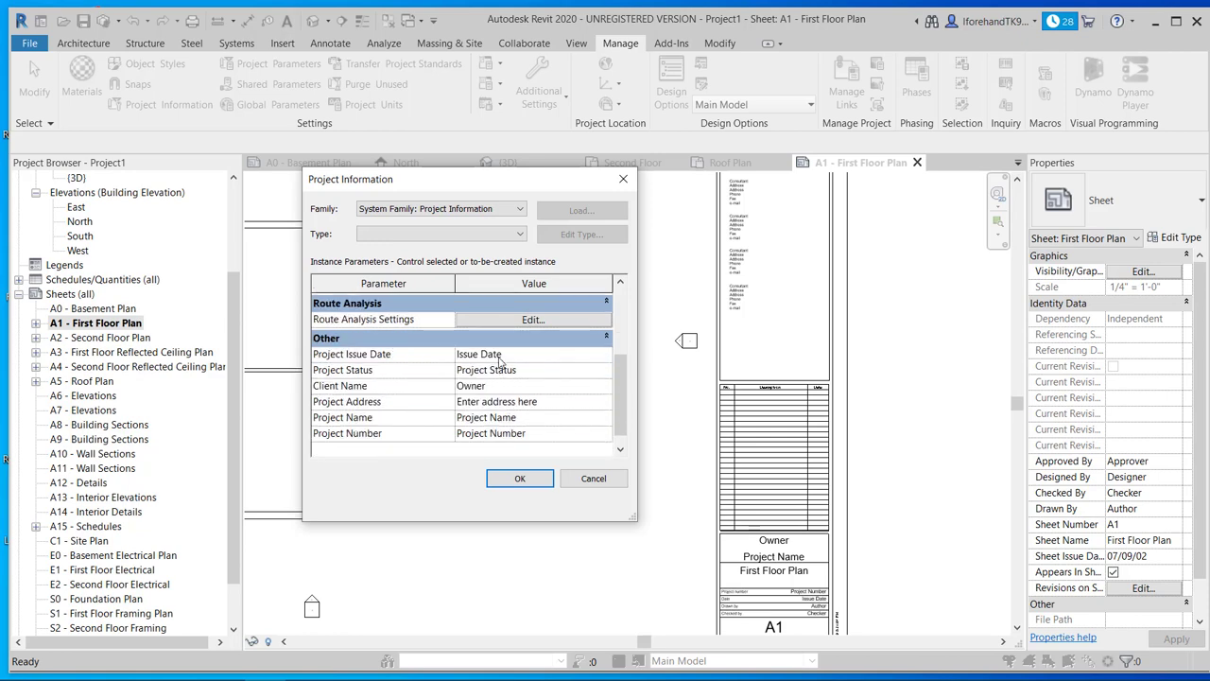
{"action": "left_click", "coordinate": [504, 355]}
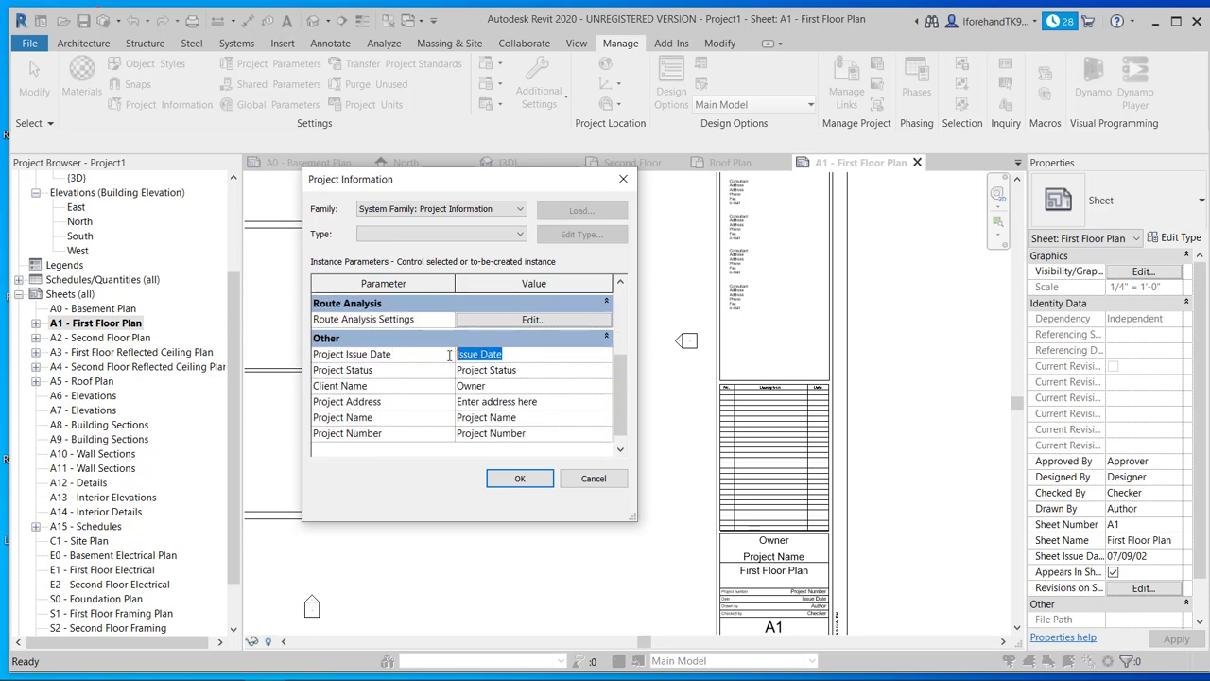
{"action": "left_click", "coordinate": [506, 354]}
{"action": "scroll", "coordinate": [508, 357], "scroll_direction": "up", "scroll_amount": 1}
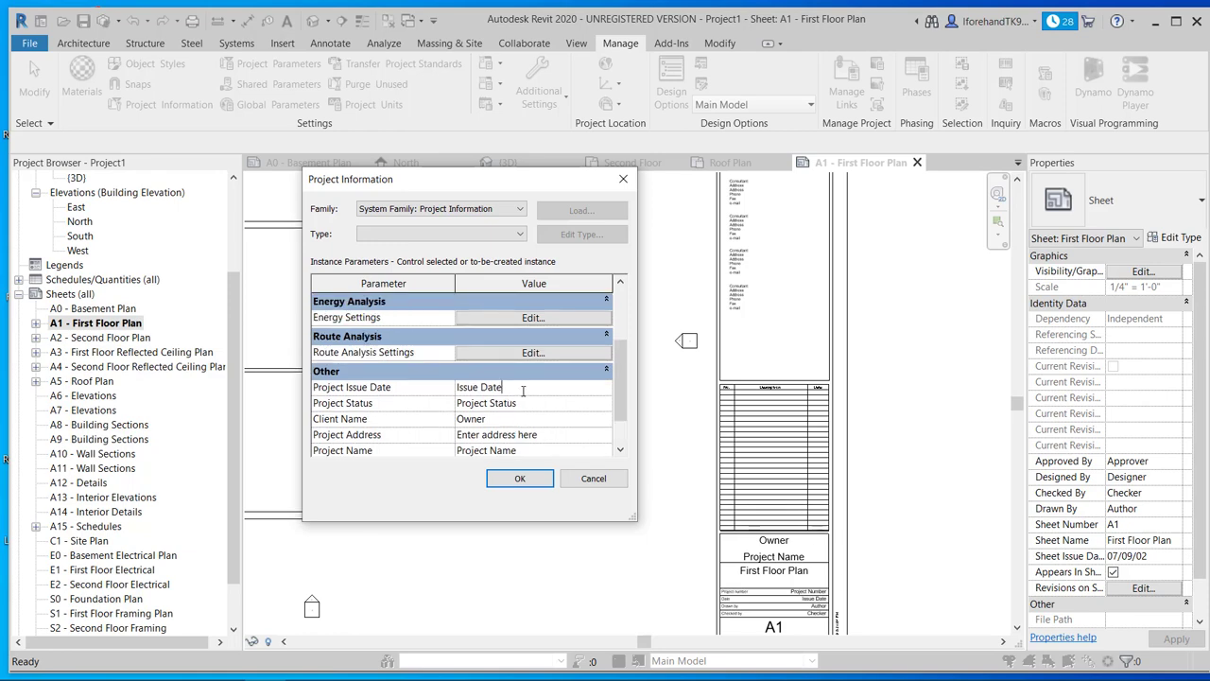
{"action": "left_click", "coordinate": [490, 388]}
{"action": "type", "text": "9/3/2019"}
Replace the Project Status with "Design Development"
{"action": "left_click", "coordinate": [489, 403]}
{"action": "double_click", "coordinate": [488, 404]}
{"action": "left_click", "coordinate": [486, 404]}
{"action": "left_click_drag", "start_coordinate": [518, 403], "coordinate": [461, 406]}
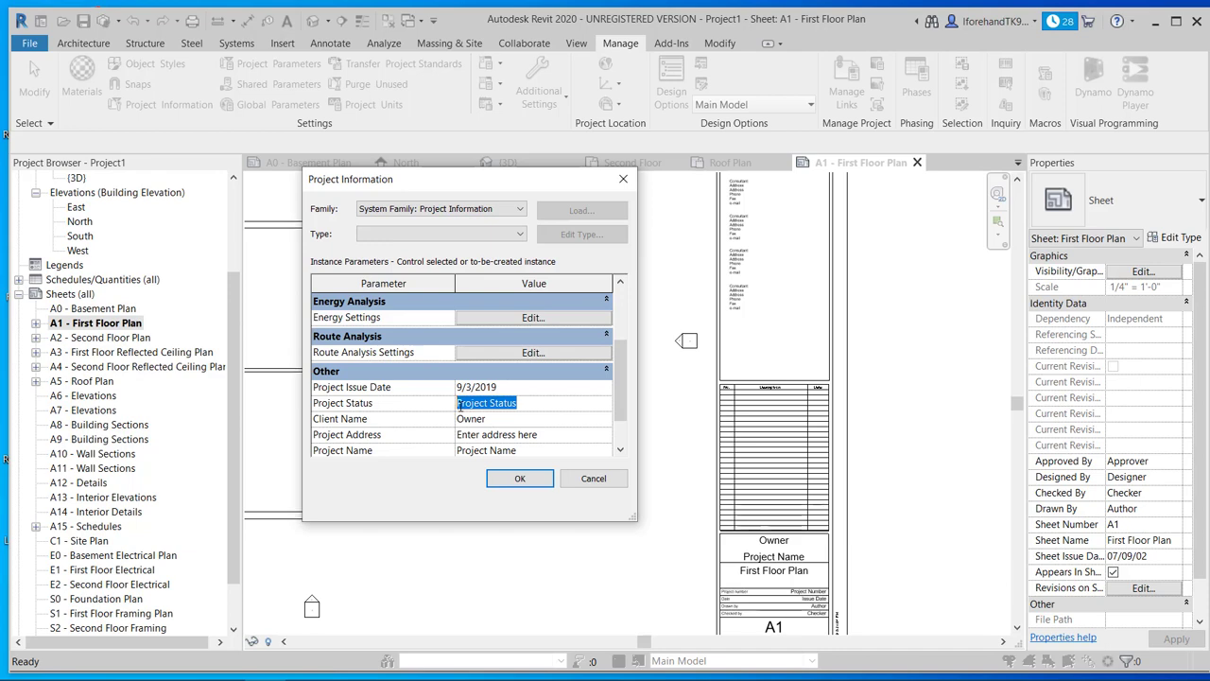
{"action": "type", "text": "D"}
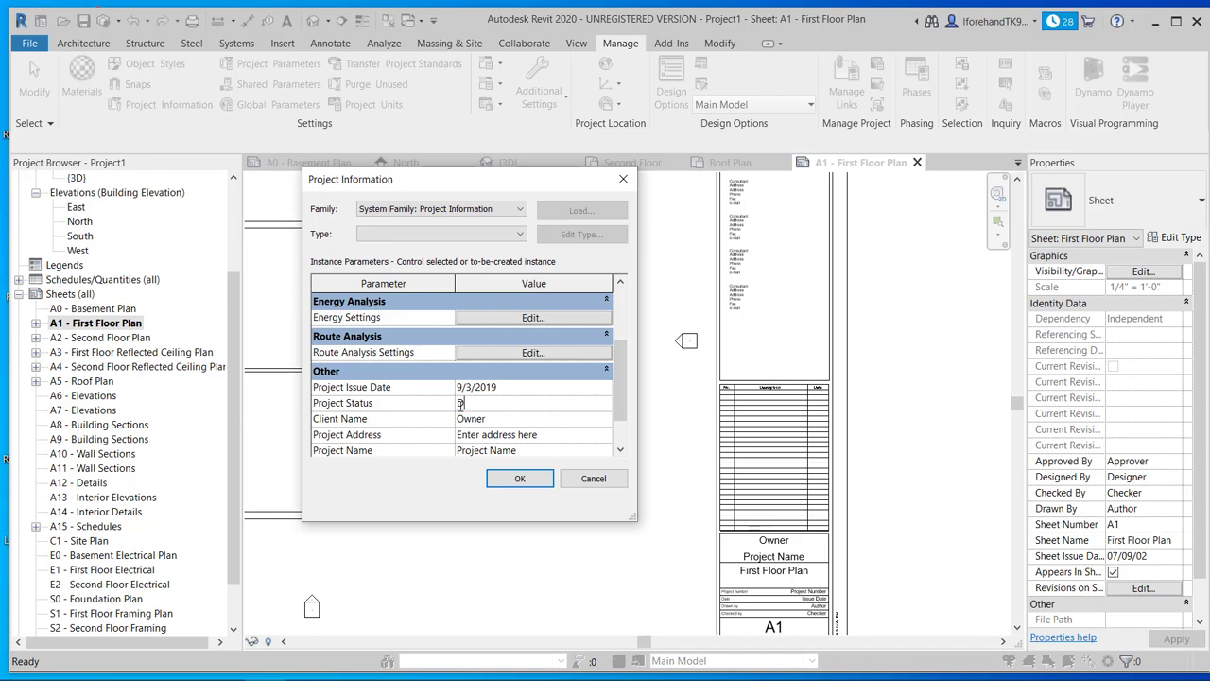
{"action": "type", "text": "esign Development"}
Replace the Client Name with "LBCC"
{"action": "left_click", "coordinate": [497, 421]}
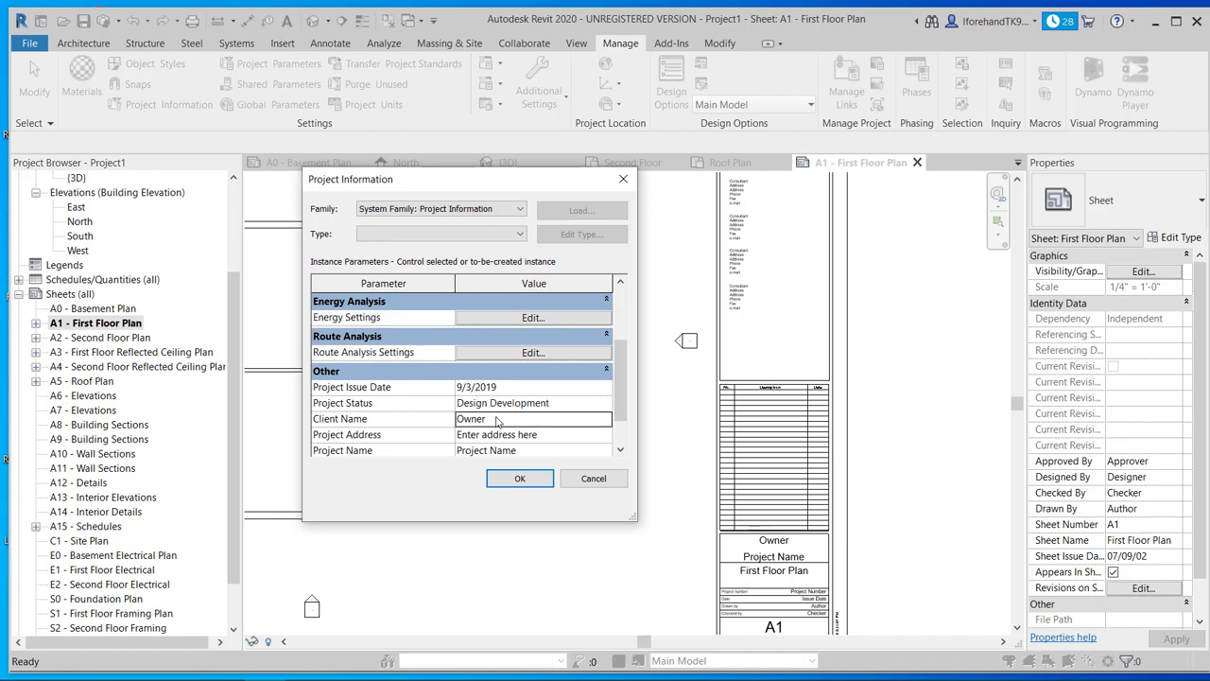
{"action": "left_click", "coordinate": [460, 421]}
{"action": "left_click", "coordinate": [463, 419]}
{"action": "double_click", "coordinate": [462, 419]}
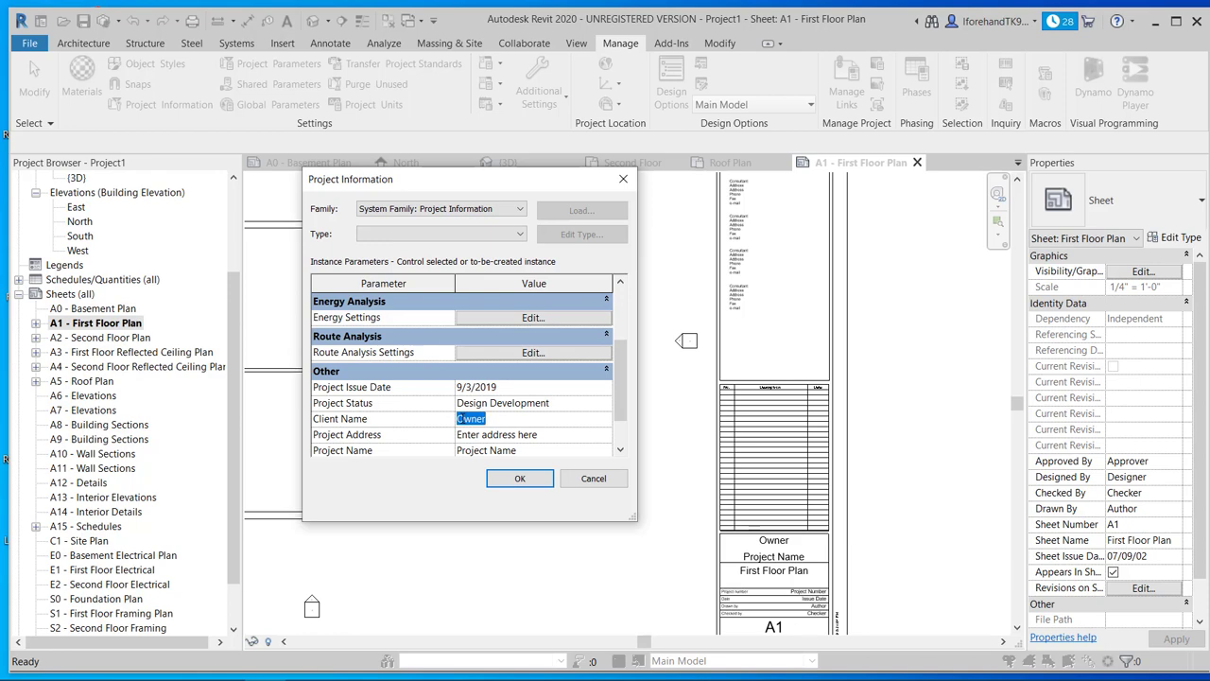
{"action": "type", "text": "LBCC"}
Enter the project's street address, city and state on two lines in the Project Address field
{"action": "left_click", "coordinate": [478, 435]}
{"action": "double_click", "coordinate": [478, 434]}
{"action": "left_click", "coordinate": [605, 435]}
{"action": "type", "text": "1305 E."}
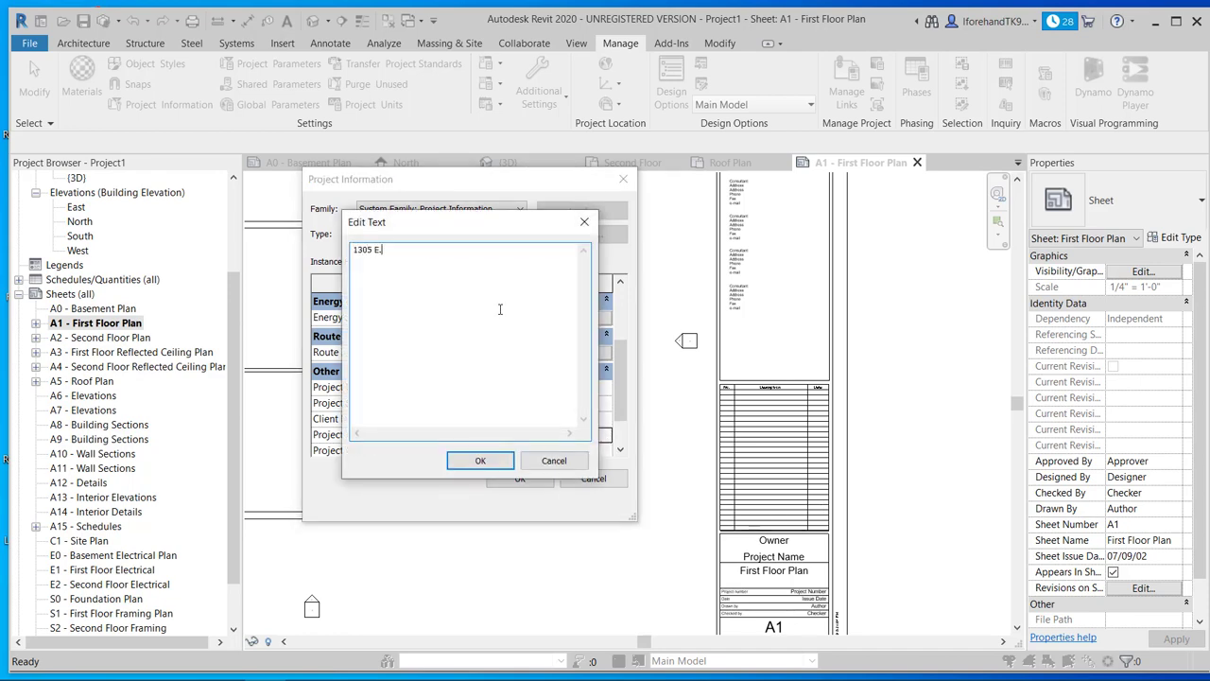
{"action": "type", "text": " Pacific"}
{"action": "type", "text": " Coast Highway"}
{"action": "type", "text": "Long Beac"}
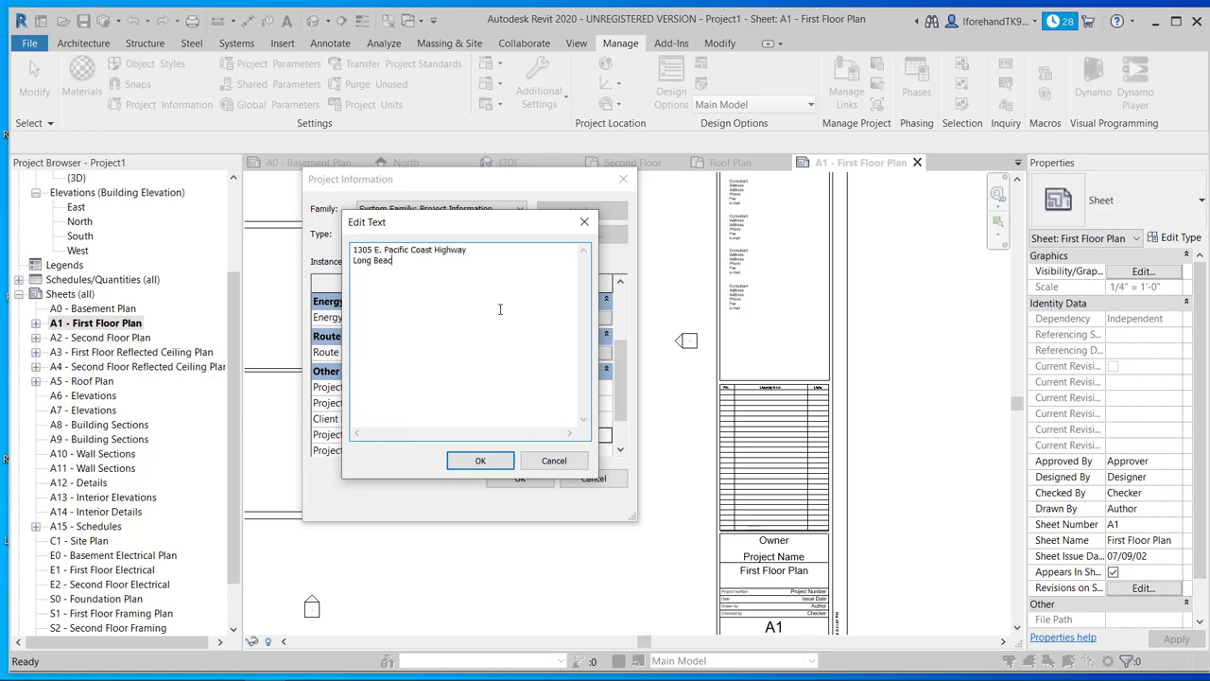
{"action": "type", "text": "h, CA"}
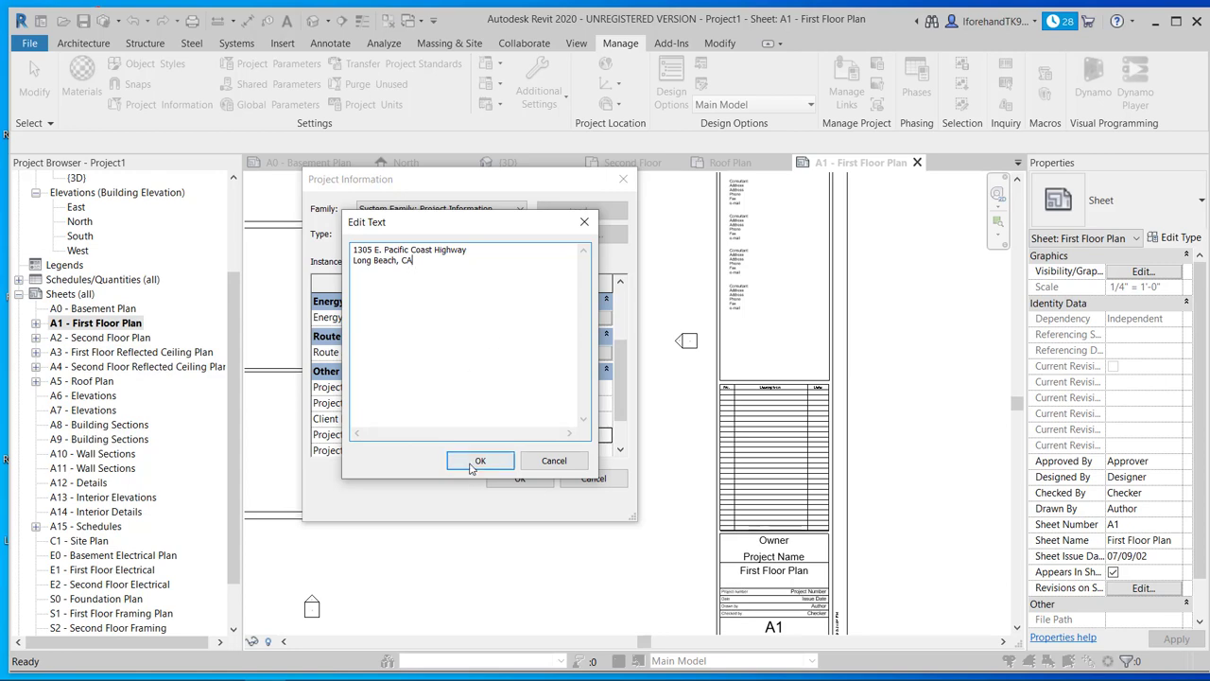
{"action": "left_click", "coordinate": [478, 461]}
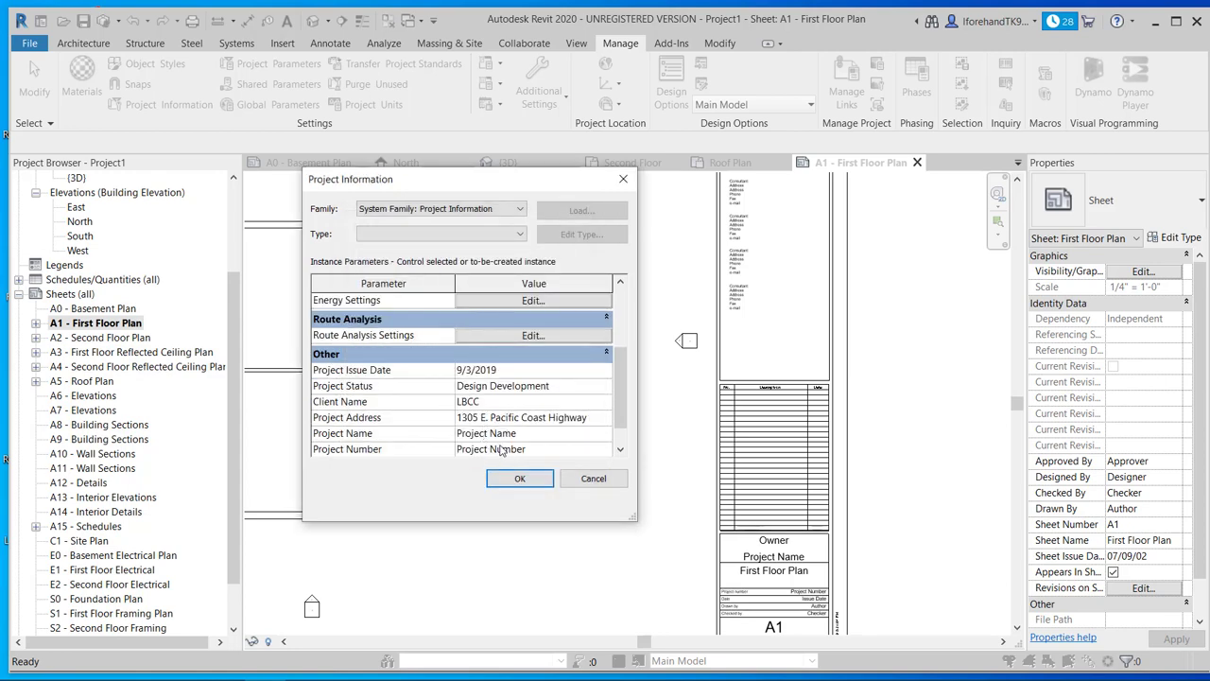
Replace the Project Name with the owner's possessive first name followed by "new house"
{"action": "double_click", "coordinate": [507, 433]}
{"action": "double_click", "coordinate": [506, 433]}
{"action": "left_click_drag", "start_coordinate": [532, 432], "coordinate": [460, 431]}
{"action": "type", "text": "Leslie's new house"}
Set the Project Number to 2019.20 and accept the project information
{"action": "left_click", "coordinate": [486, 450]}
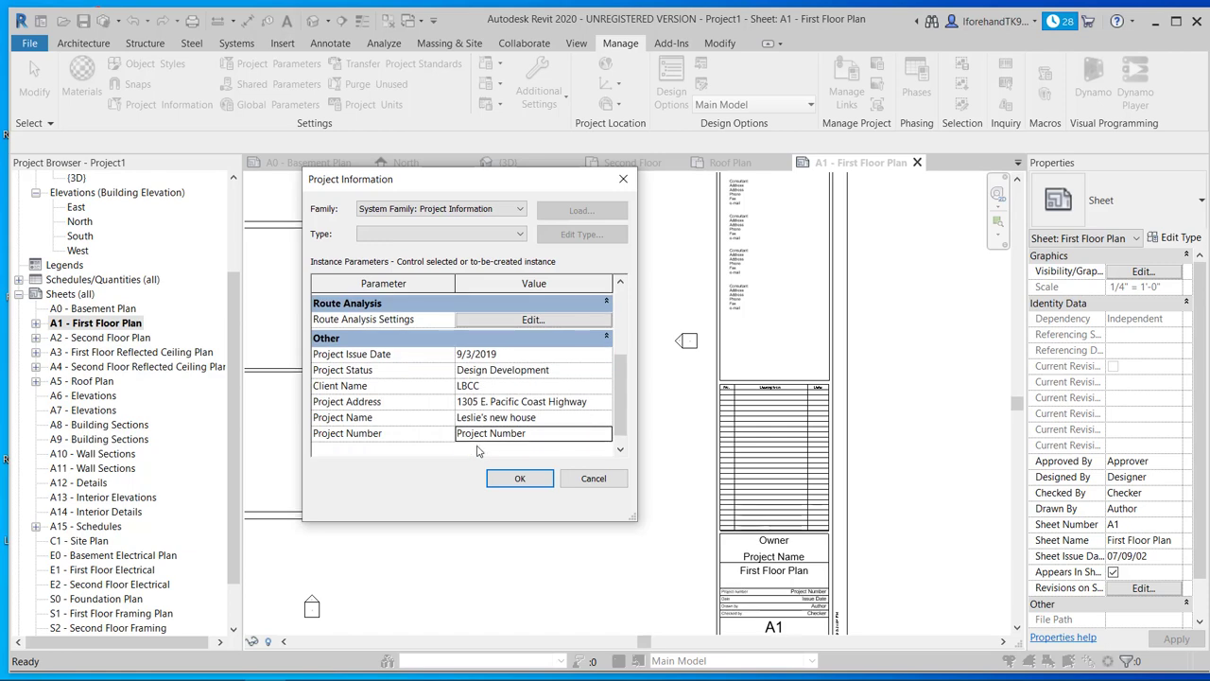
{"action": "left_click", "coordinate": [486, 438]}
{"action": "double_click", "coordinate": [486, 437]}
{"action": "left_click_drag", "start_coordinate": [486, 437], "coordinate": [572, 438]}
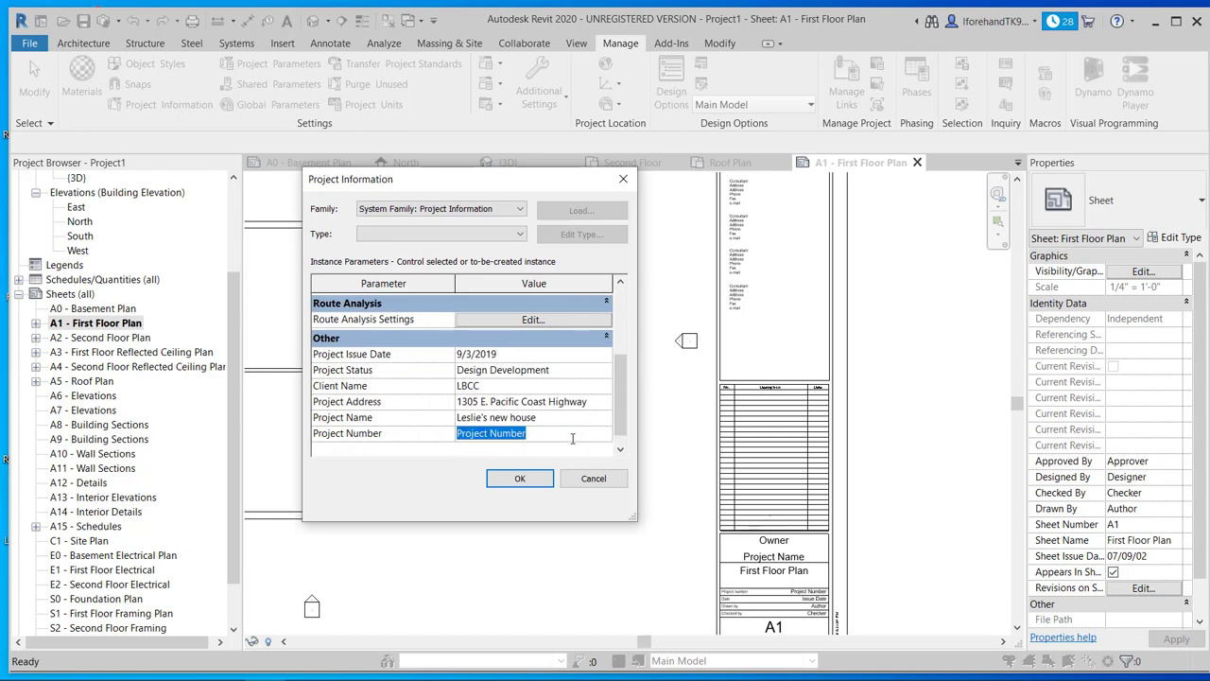
{"action": "type", "text": "2019"}
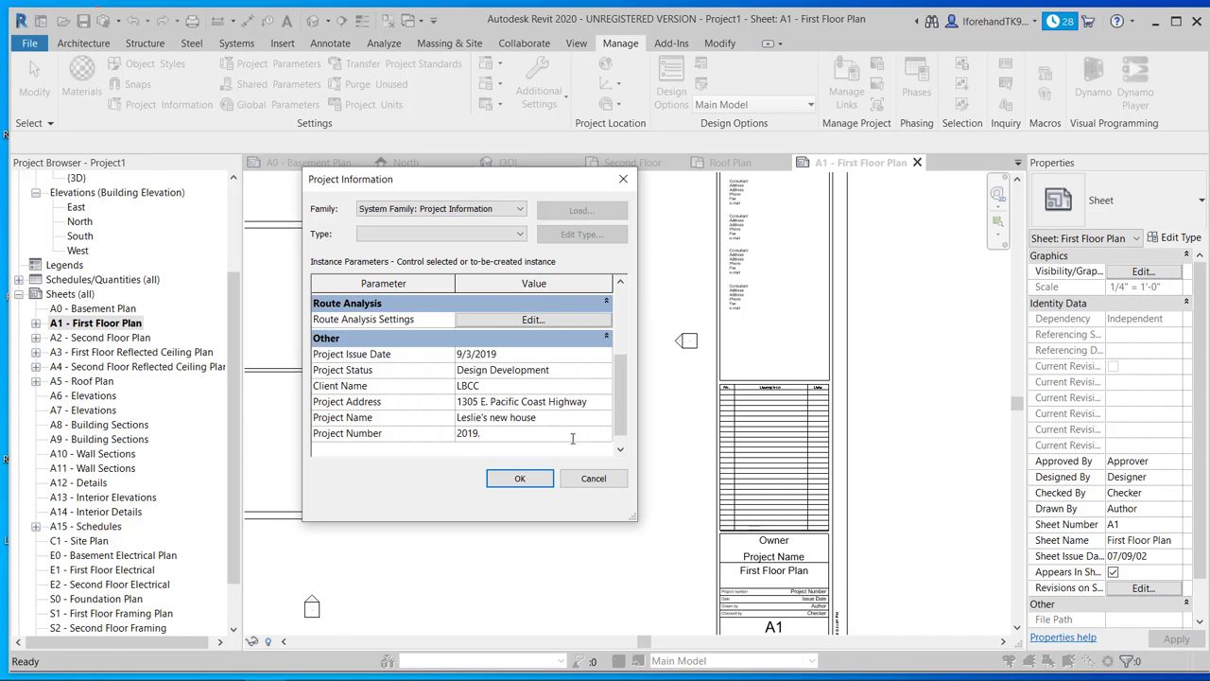
{"action": "type", "text": ".2"}
{"action": "left_click", "coordinate": [523, 477]}
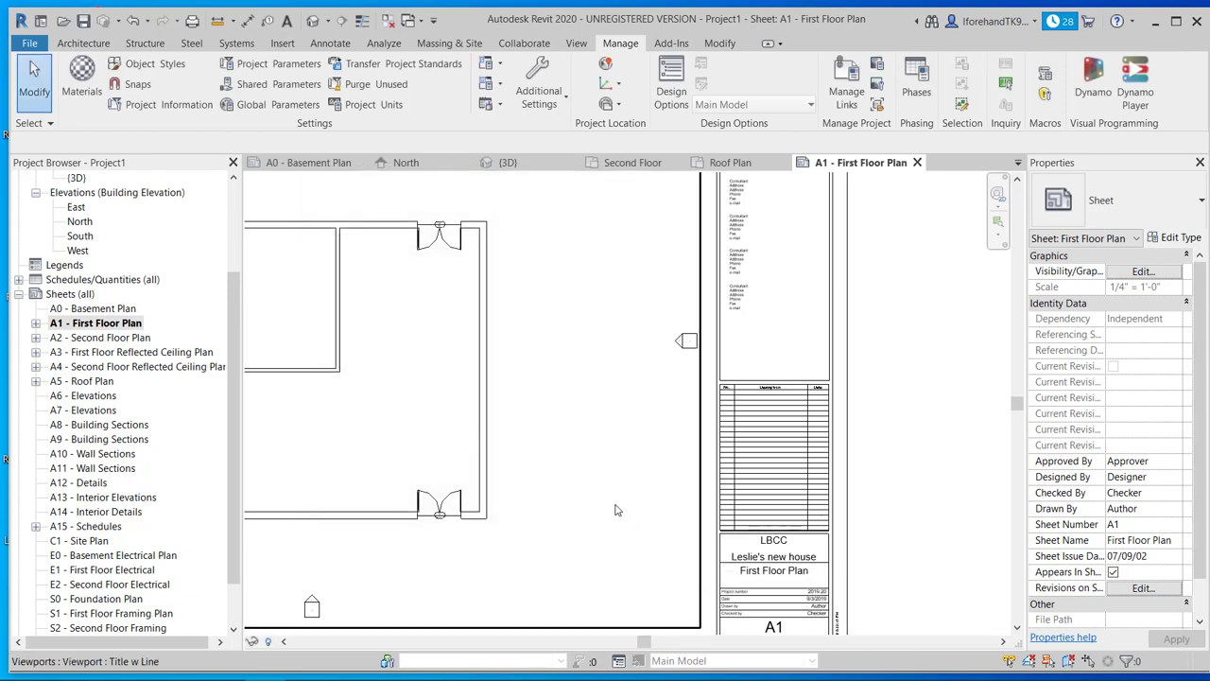
Examine the title block on the First Floor Plan sheet for the updated project information
{"action": "scroll", "coordinate": [777, 571], "scroll_direction": "up", "scroll_amount": 3}
{"action": "scroll", "coordinate": [777, 571], "scroll_direction": "up", "scroll_amount": 2}
{"action": "middle_click_drag", "start_coordinate": [751, 560], "coordinate": [750, 349]}
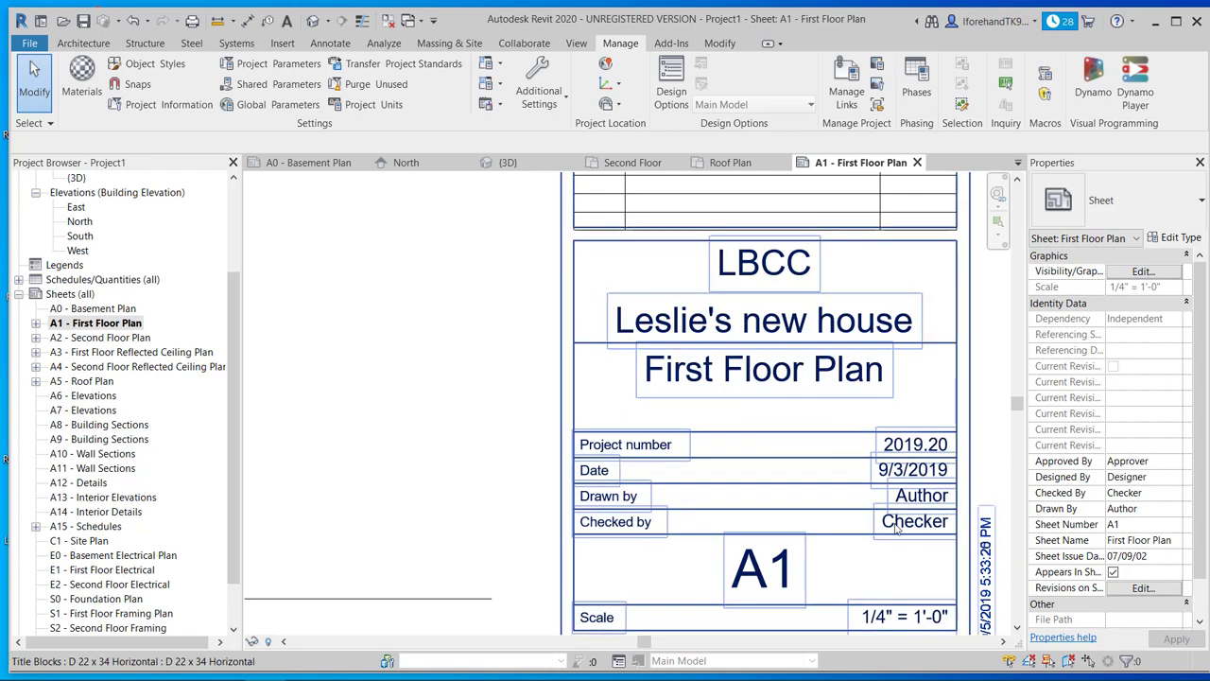
{"action": "scroll", "coordinate": [832, 527], "scroll_direction": "down", "scroll_amount": 2}
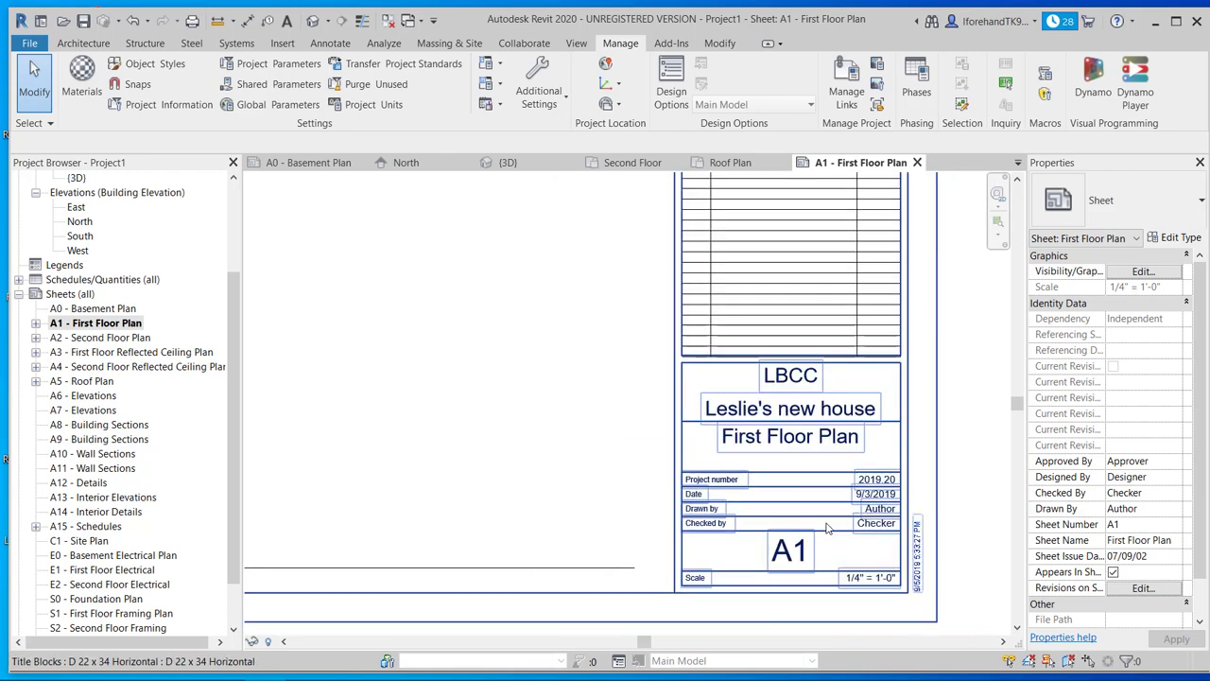
{"action": "scroll", "coordinate": [825, 528], "scroll_direction": "down", "scroll_amount": 3}
{"action": "middle_click_drag", "start_coordinate": [810, 272], "coordinate": [792, 445]}
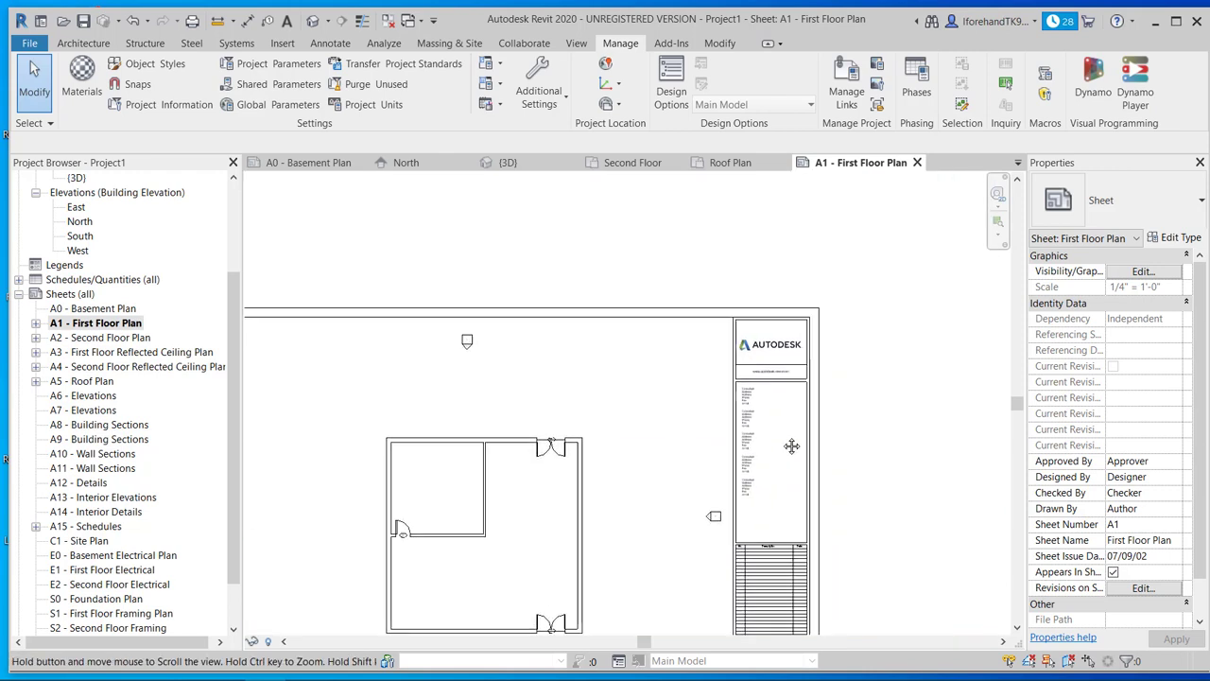
{"action": "scroll", "coordinate": [781, 416], "scroll_direction": "up", "scroll_amount": 3}
{"action": "scroll", "coordinate": [771, 393], "scroll_direction": "down", "scroll_amount": 3}
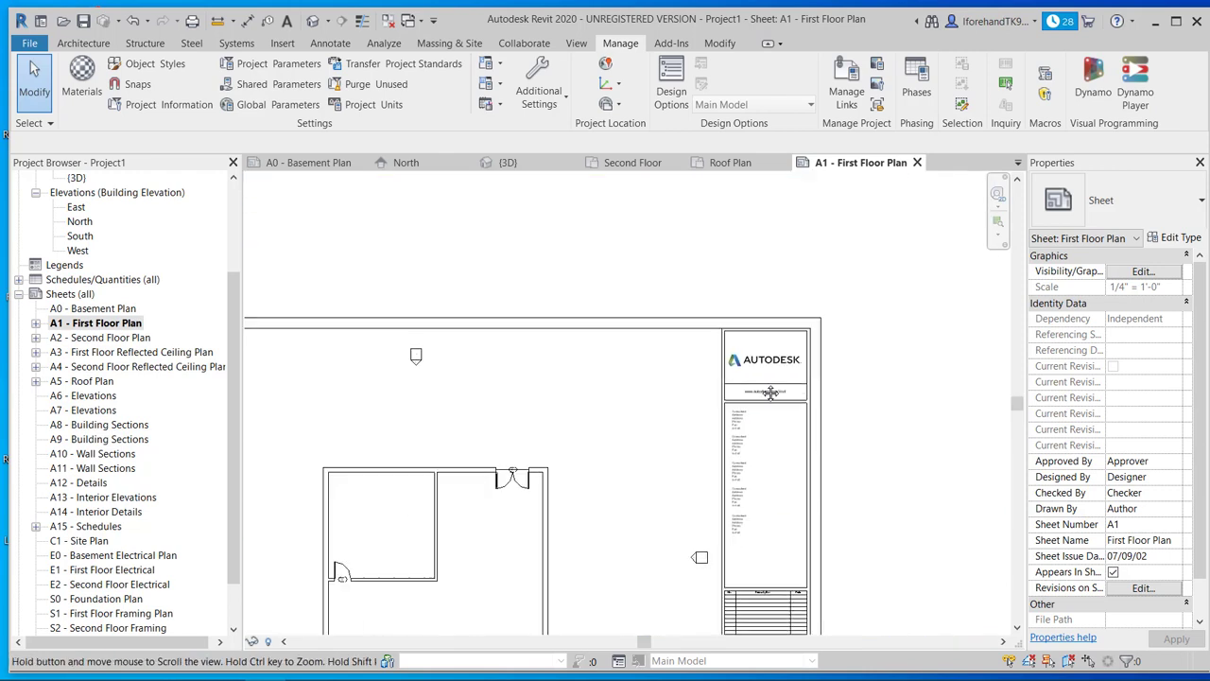
{"action": "middle_click_drag", "start_coordinate": [771, 392], "coordinate": [770, 264]}
Enter the drafter's initials in Drawn by and the reviewer's initials in Checked by in the A1 title block
{"action": "scroll", "coordinate": [777, 591], "scroll_direction": "up", "scroll_amount": 4}
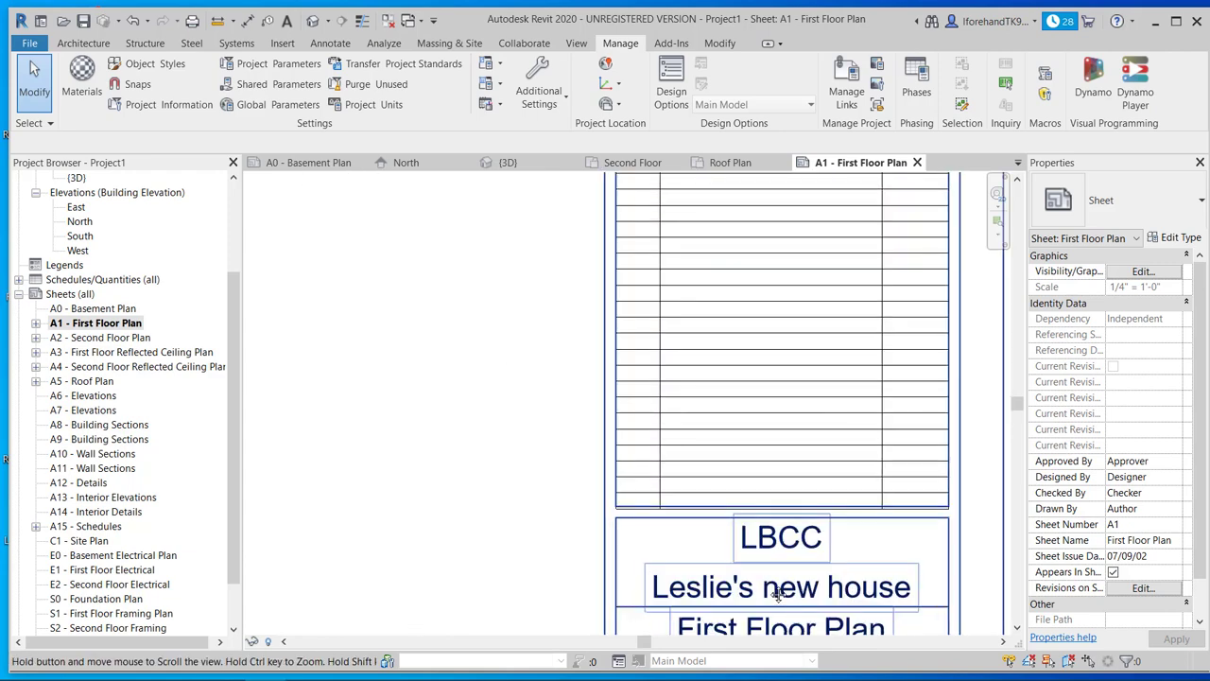
{"action": "middle_click_drag", "start_coordinate": [777, 591], "coordinate": [778, 293]}
{"action": "middle_click_drag", "start_coordinate": [918, 457], "coordinate": [835, 423]}
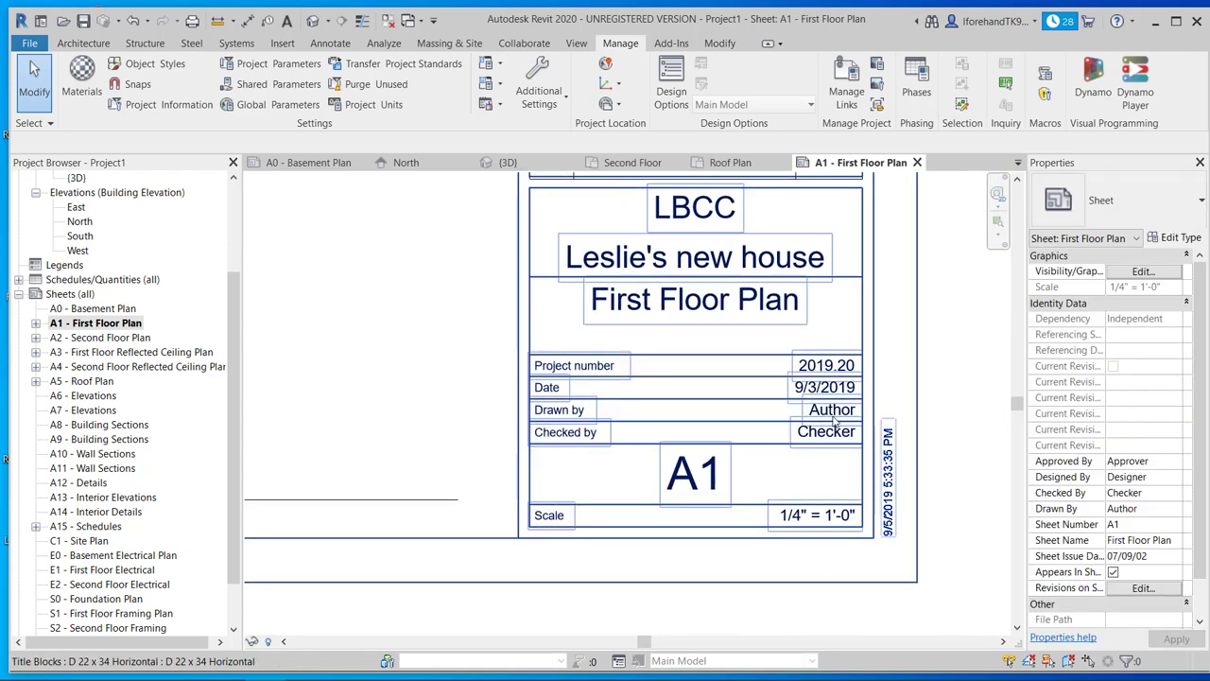
{"action": "double_click", "coordinate": [833, 416]}
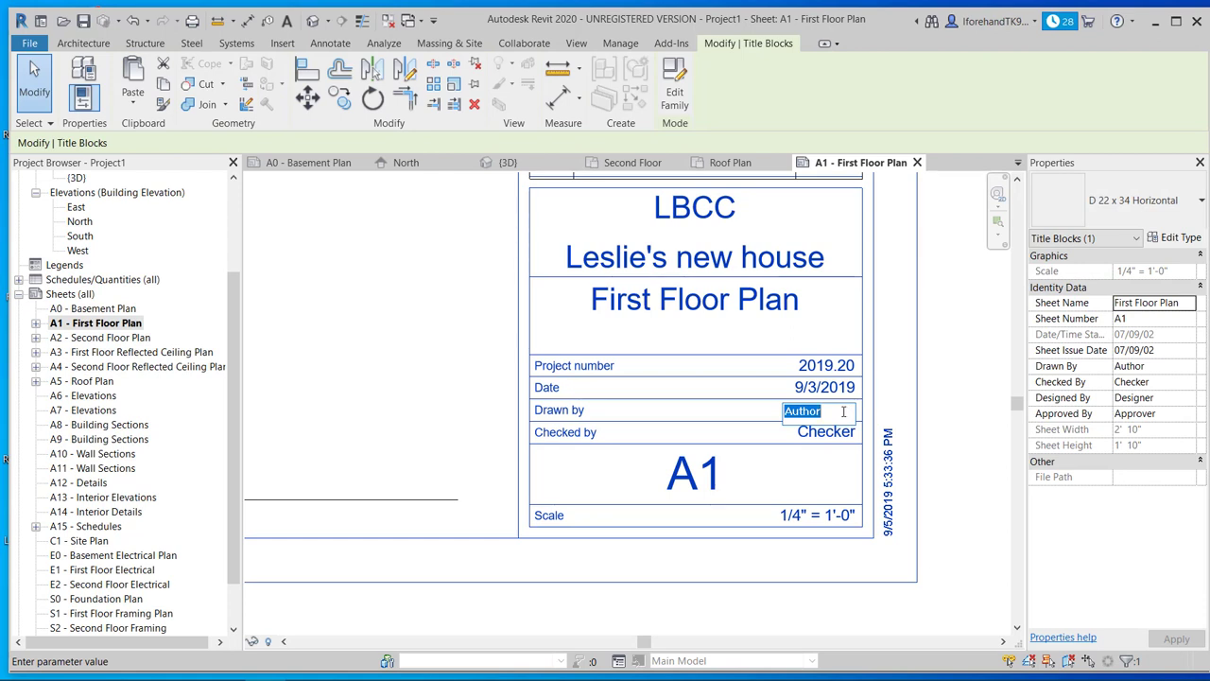
{"action": "type", "text": "LCF"}
{"action": "left_click", "coordinate": [819, 433]}
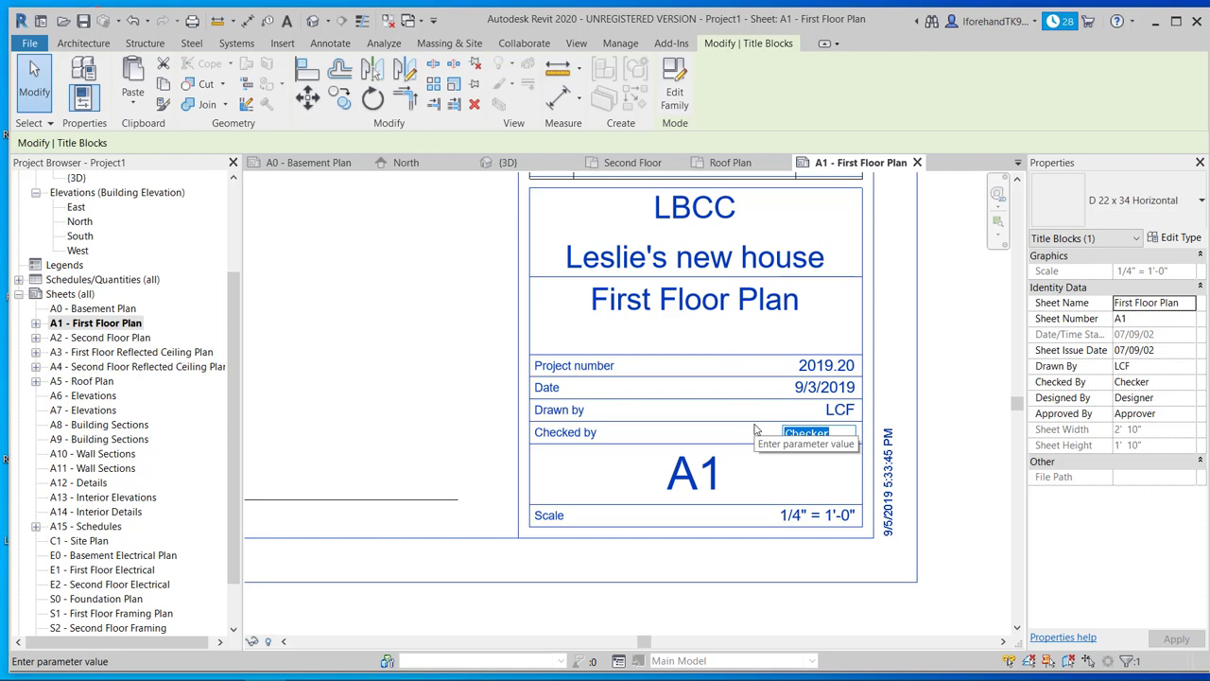
{"action": "type", "text": "SF"}
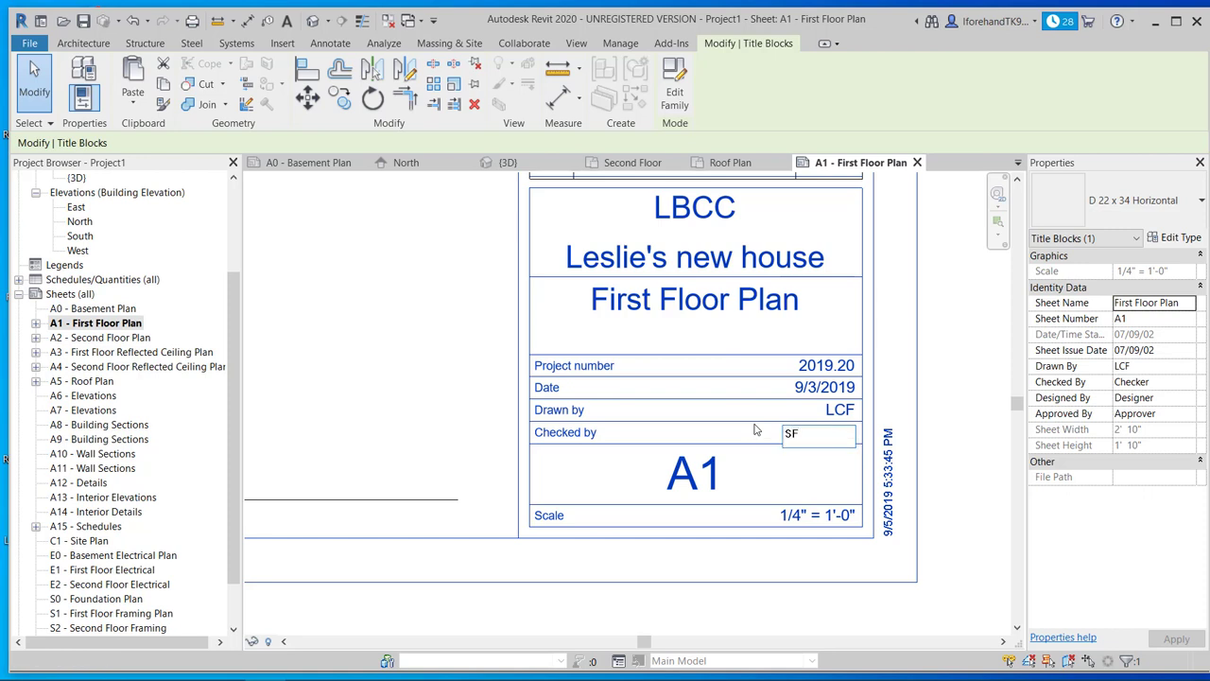
{"action": "left_click", "coordinate": [755, 430]}
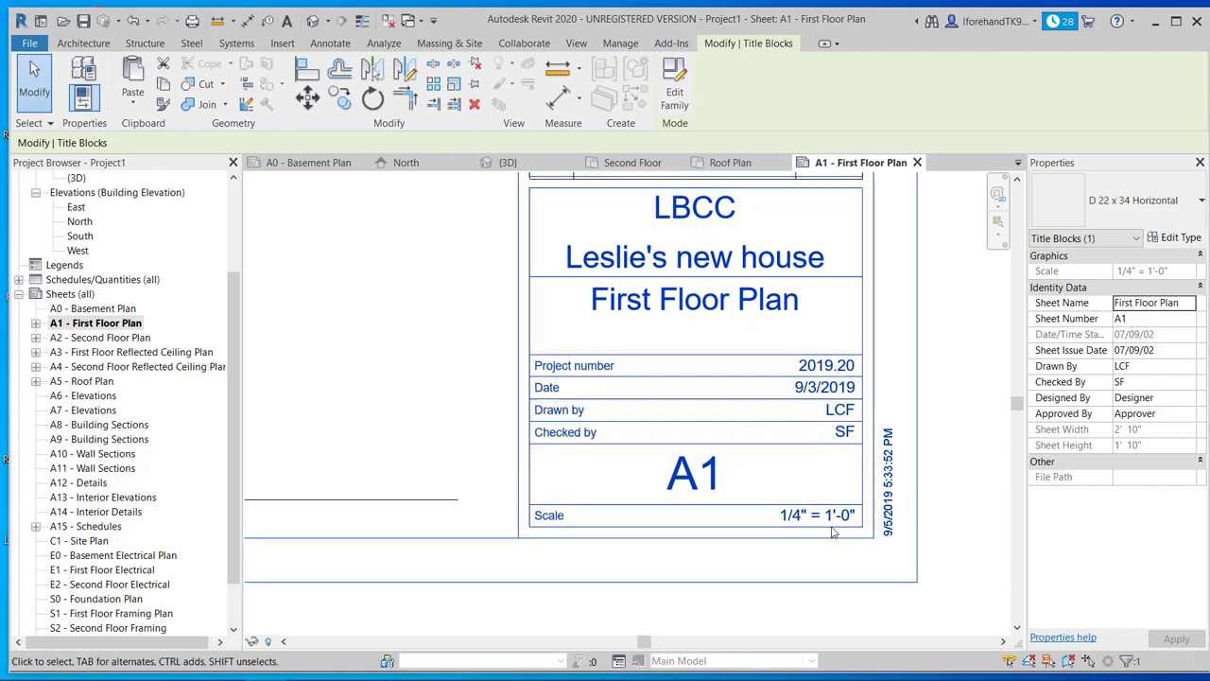
{"action": "key", "text": "Escape"}
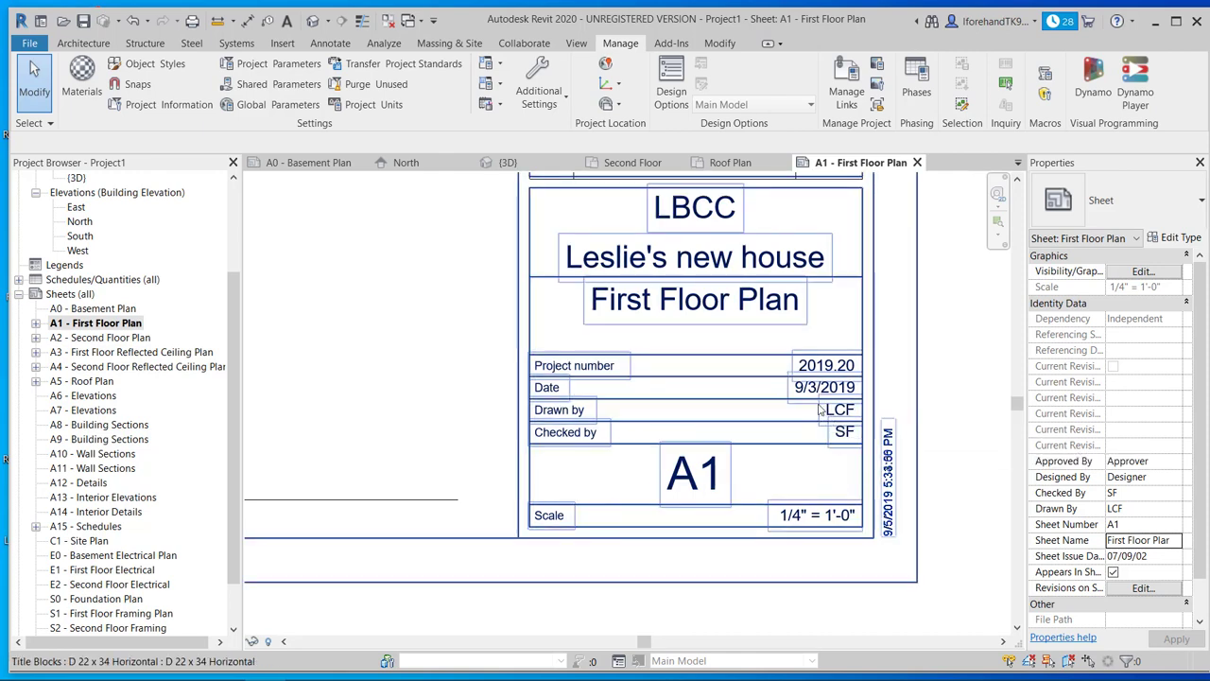
{"action": "scroll", "coordinate": [669, 405], "scroll_direction": "up", "scroll_amount": 4}
{"action": "middle_click_drag", "start_coordinate": [586, 411], "coordinate": [818, 487]}
{"action": "scroll", "coordinate": [743, 440], "scroll_direction": "up", "scroll_amount": 3}
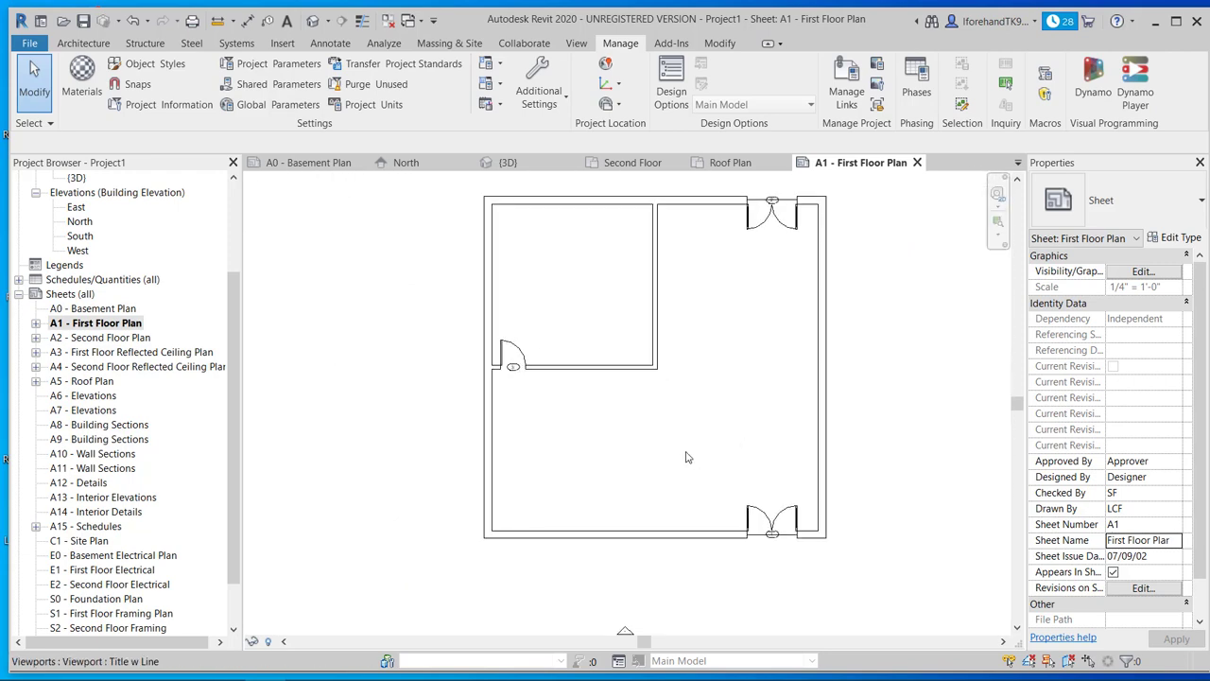
{"action": "scroll", "coordinate": [659, 454], "scroll_direction": "up", "scroll_amount": 1}
{"action": "scroll", "coordinate": [659, 454], "scroll_direction": "down", "scroll_amount": 4}
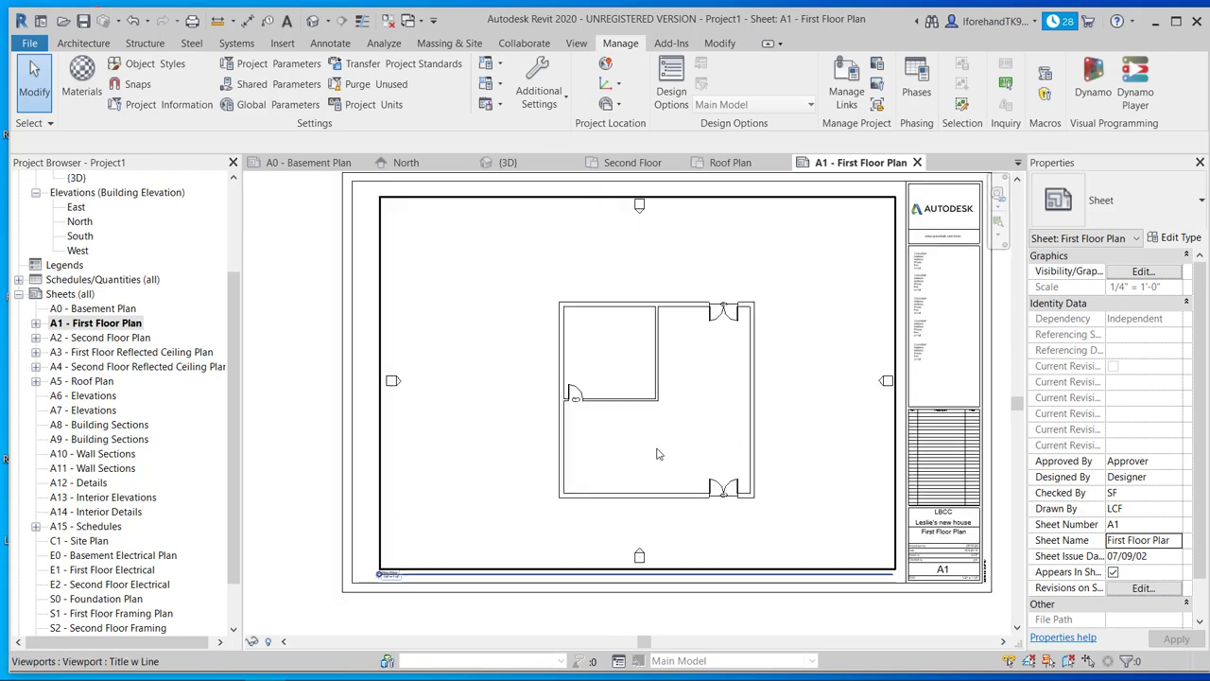
{"action": "middle_click_drag", "start_coordinate": [659, 454], "coordinate": [620, 431]}
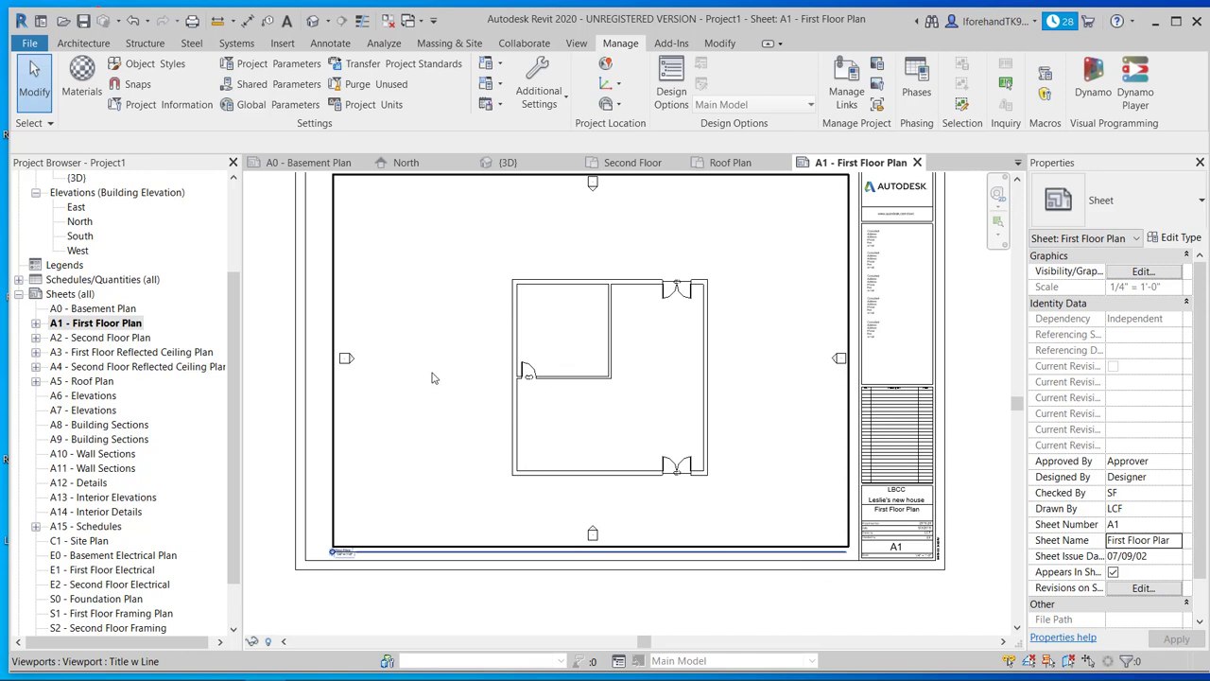
{"action": "double_click", "coordinate": [348, 360]}
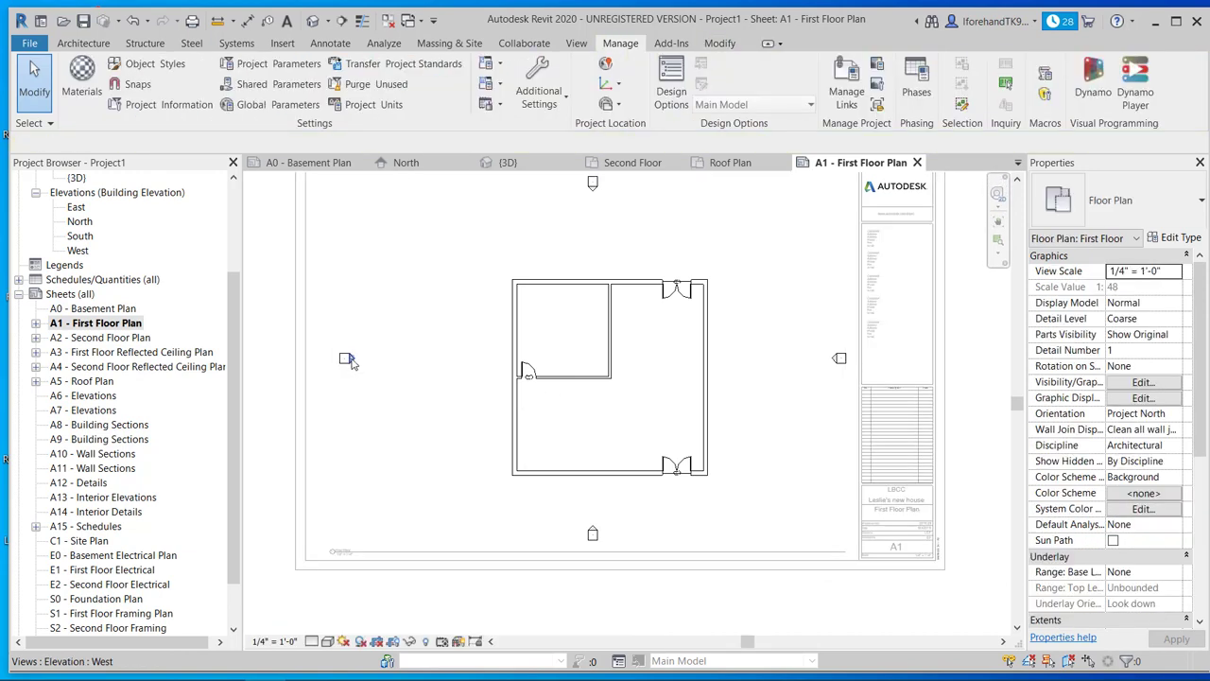
{"action": "left_click", "coordinate": [348, 360]}
{"action": "key", "text": "Escape"}
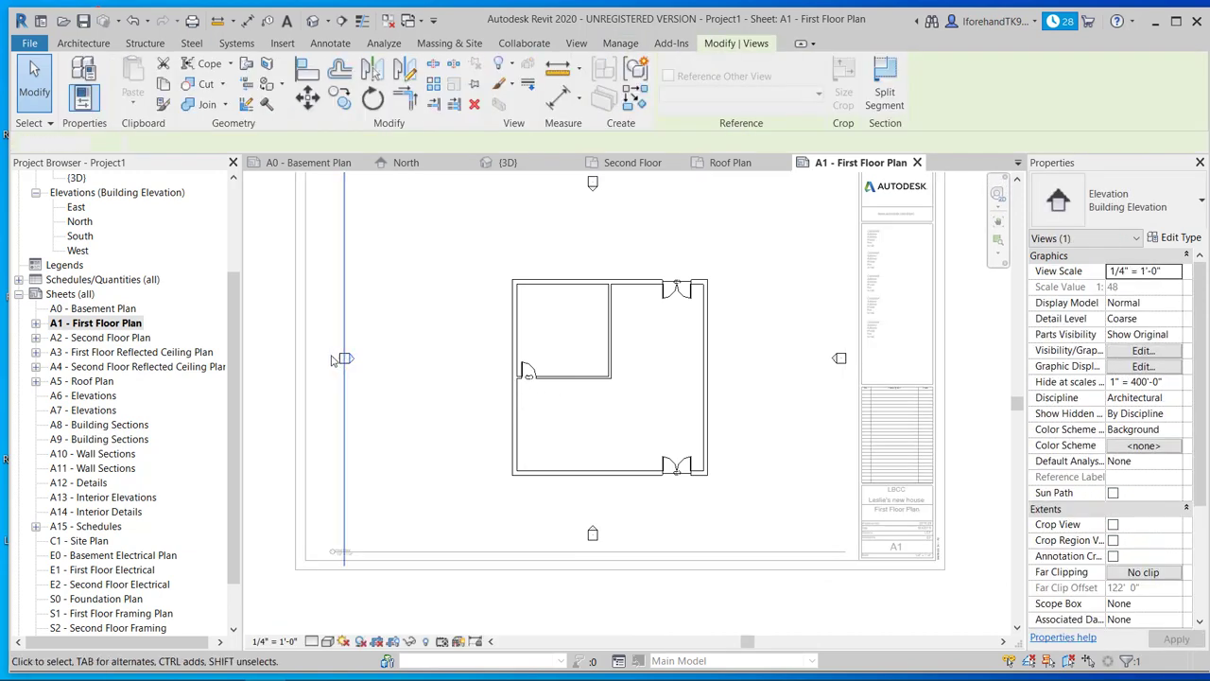
{"action": "double_click", "coordinate": [855, 362]}
{"action": "double_click", "coordinate": [856, 362]}
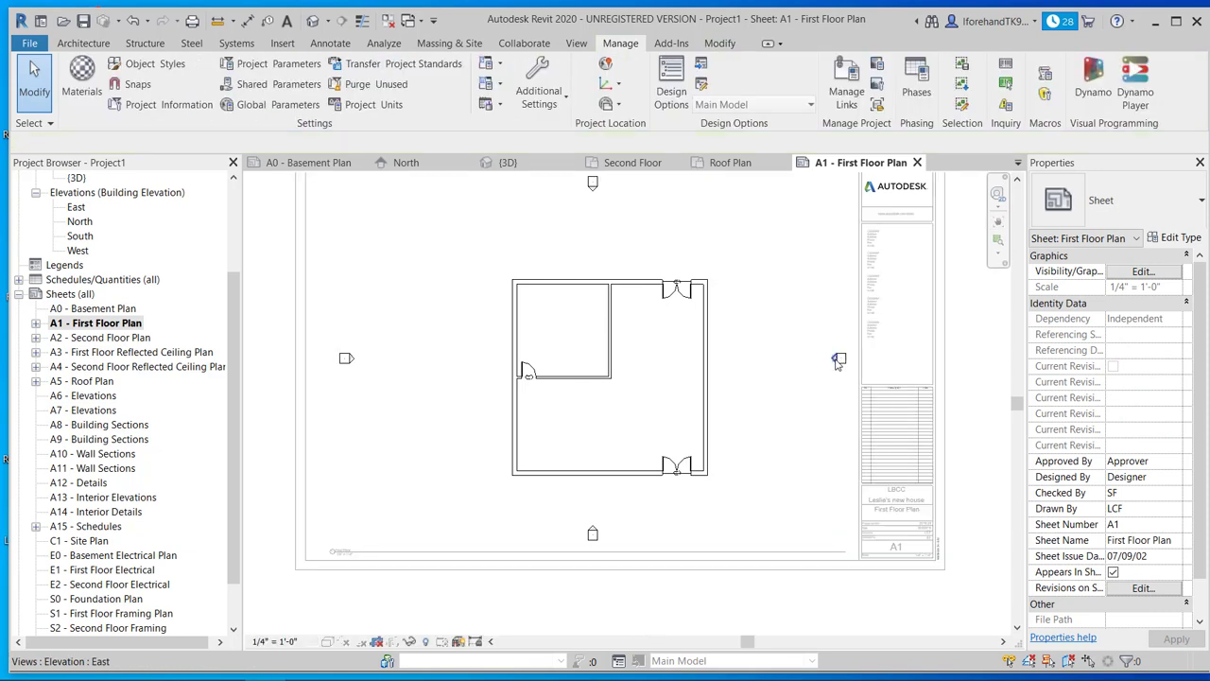
{"action": "left_click", "coordinate": [839, 359]}
{"action": "key", "text": "Escape"}
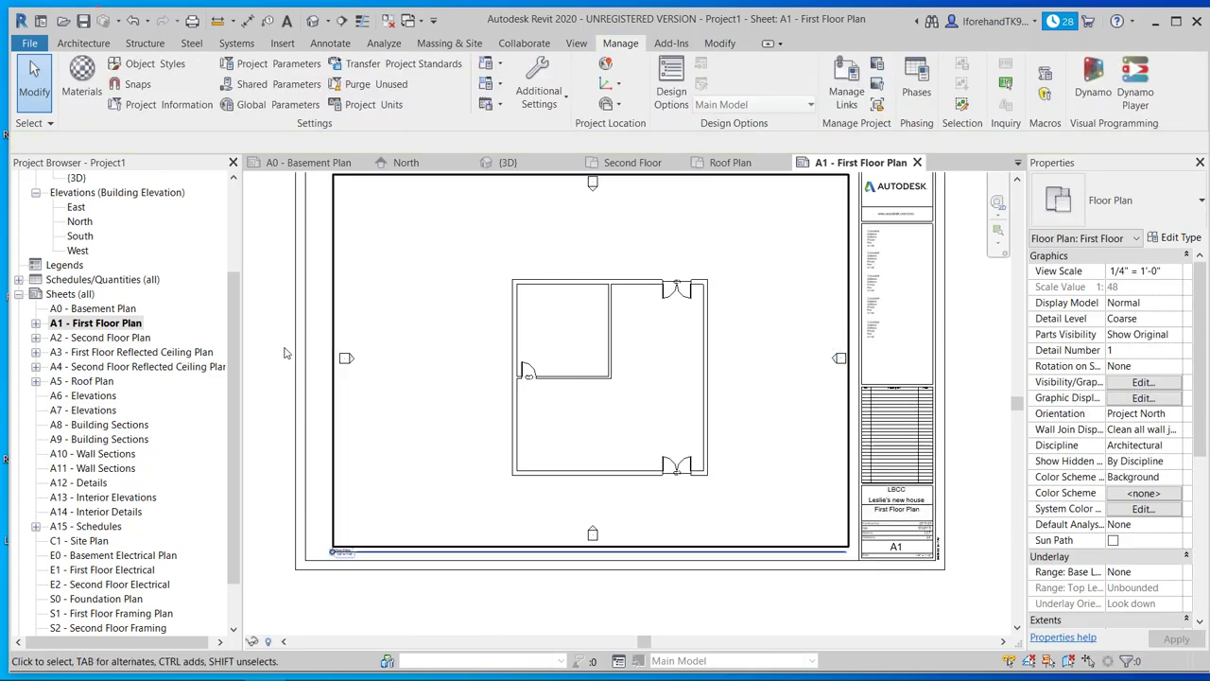
{"action": "double_click", "coordinate": [288, 354]}
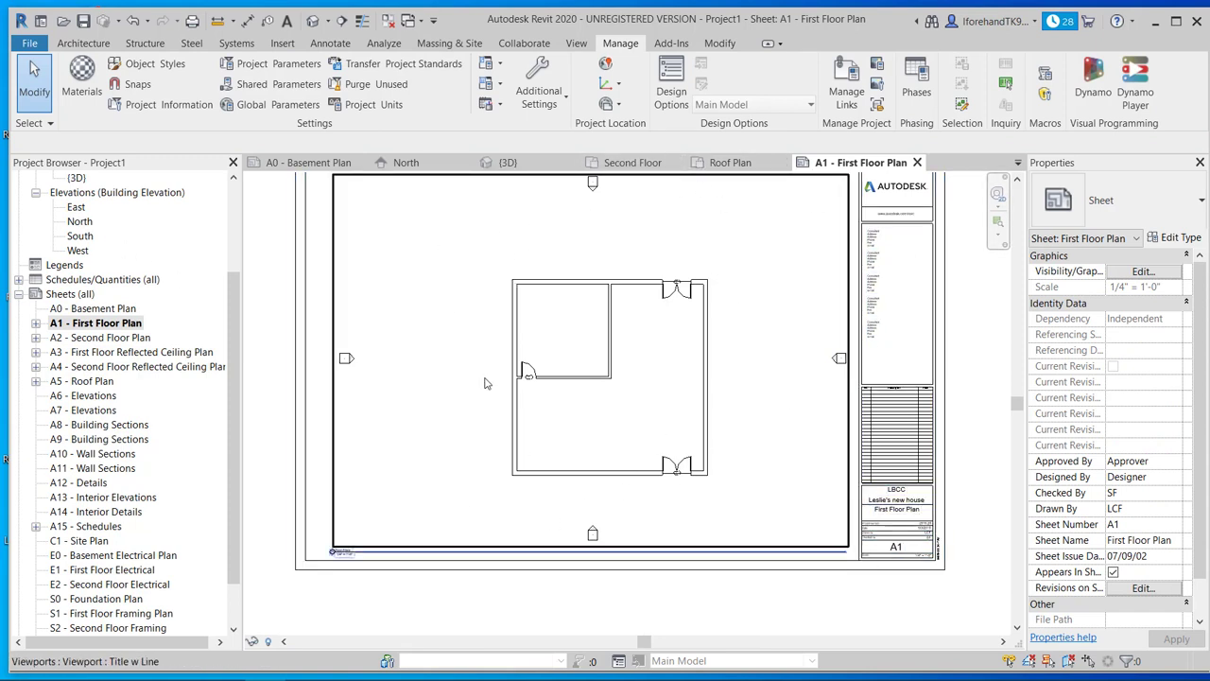
In the First Floor plan view, move all four elevation markers closer to the building, and reopen sheet A1
{"action": "scroll", "coordinate": [264, 401], "scroll_direction": "down", "scroll_amount": 2}
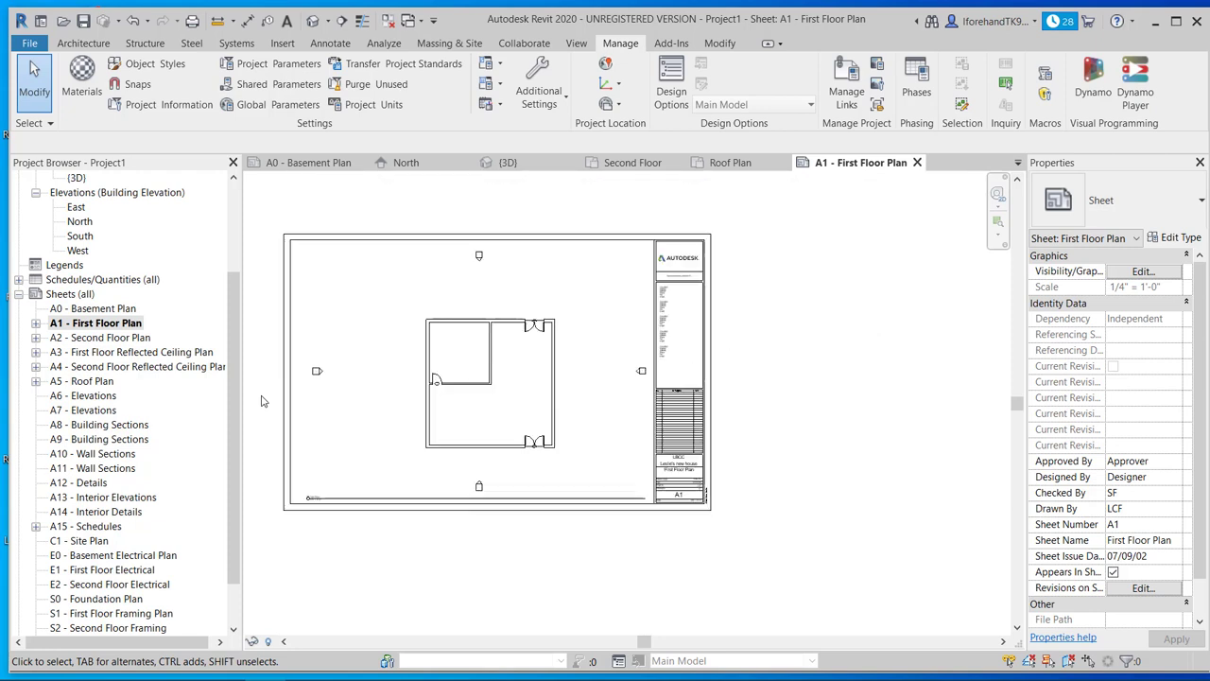
{"action": "middle_click_drag", "start_coordinate": [272, 404], "coordinate": [347, 418]}
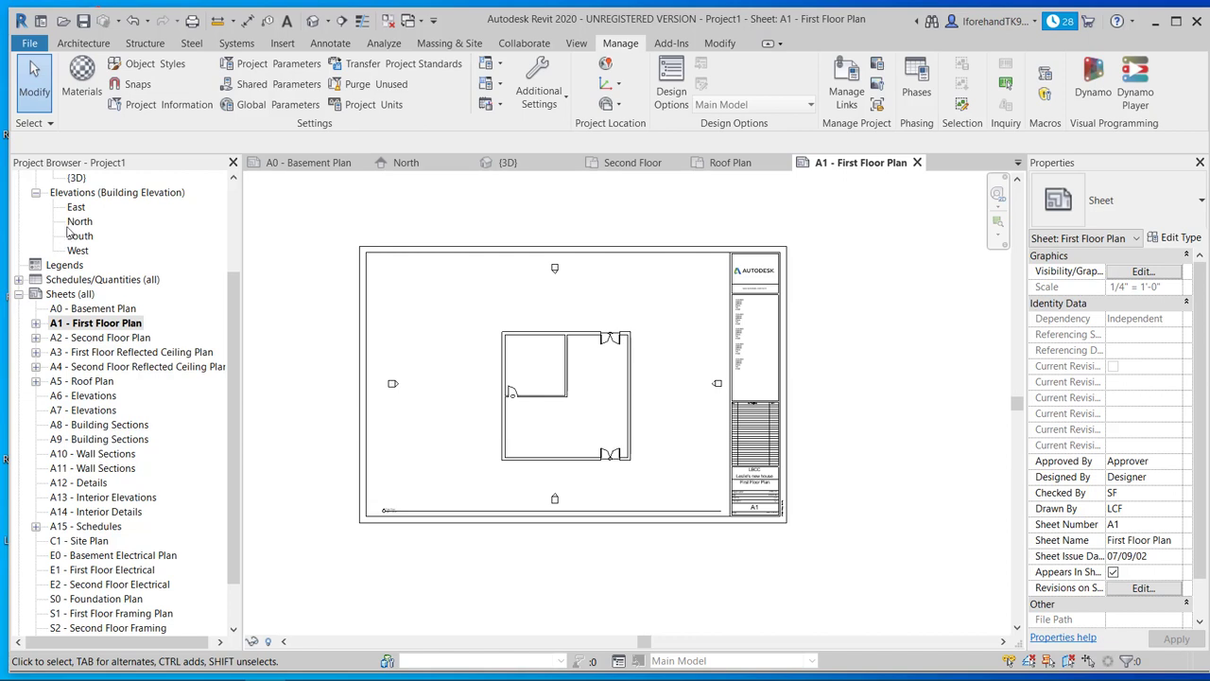
{"action": "scroll", "coordinate": [80, 283], "scroll_direction": "up", "scroll_amount": 3}
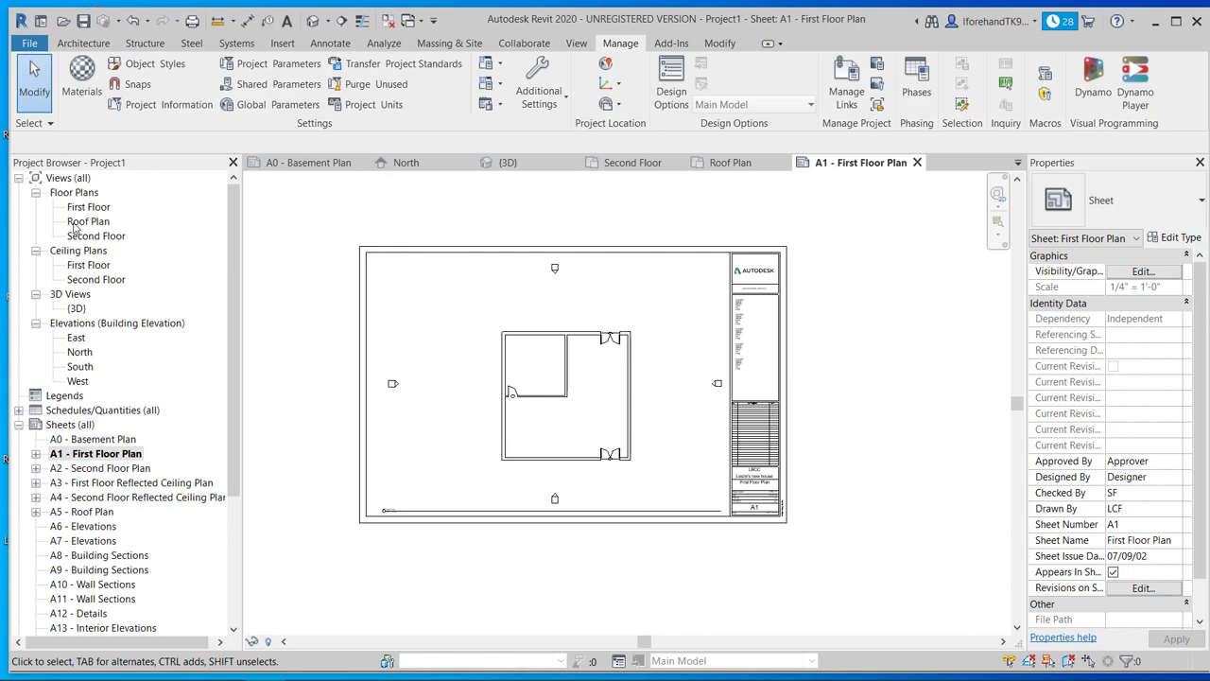
{"action": "double_click", "coordinate": [78, 210]}
{"action": "mouse_move", "coordinate": [344, 346]}
{"action": "left_mouse_down"}
{"action": "mouse_move", "coordinate": [413, 429]}
{"action": "mouse_move", "coordinate": [397, 394]}
{"action": "mouse_move", "coordinate": [485, 388]}
{"action": "left_mouse_up"}
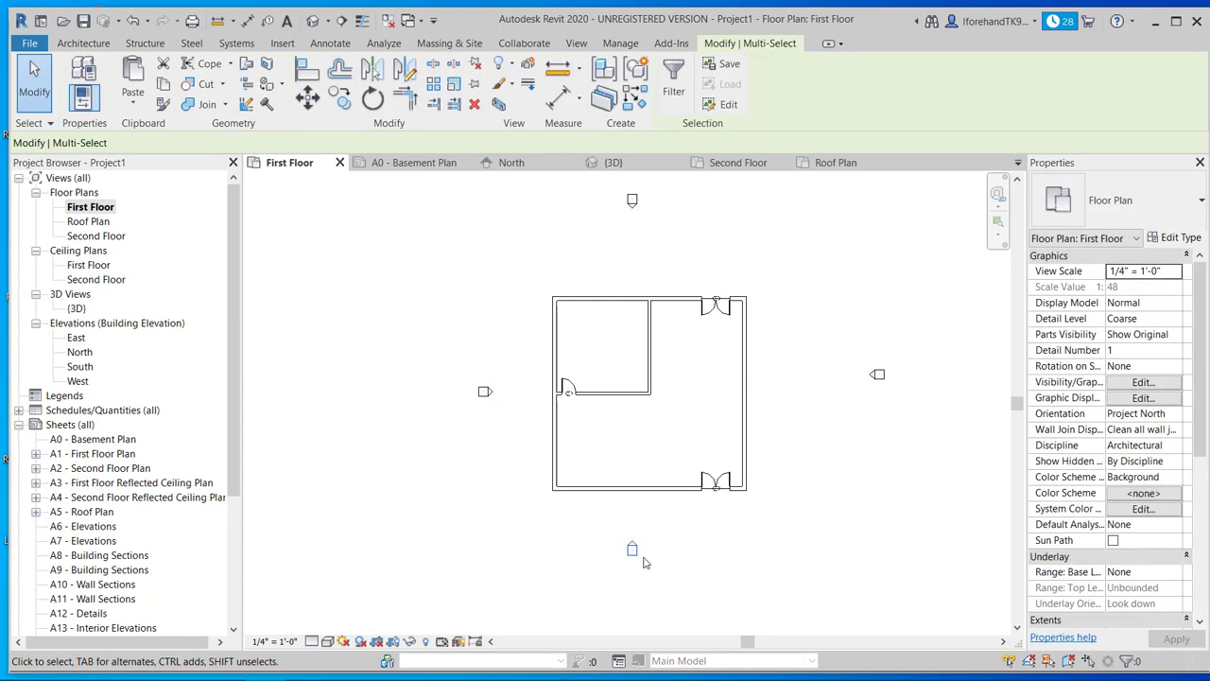
{"action": "left_click_drag", "start_coordinate": [633, 549], "coordinate": [647, 520]}
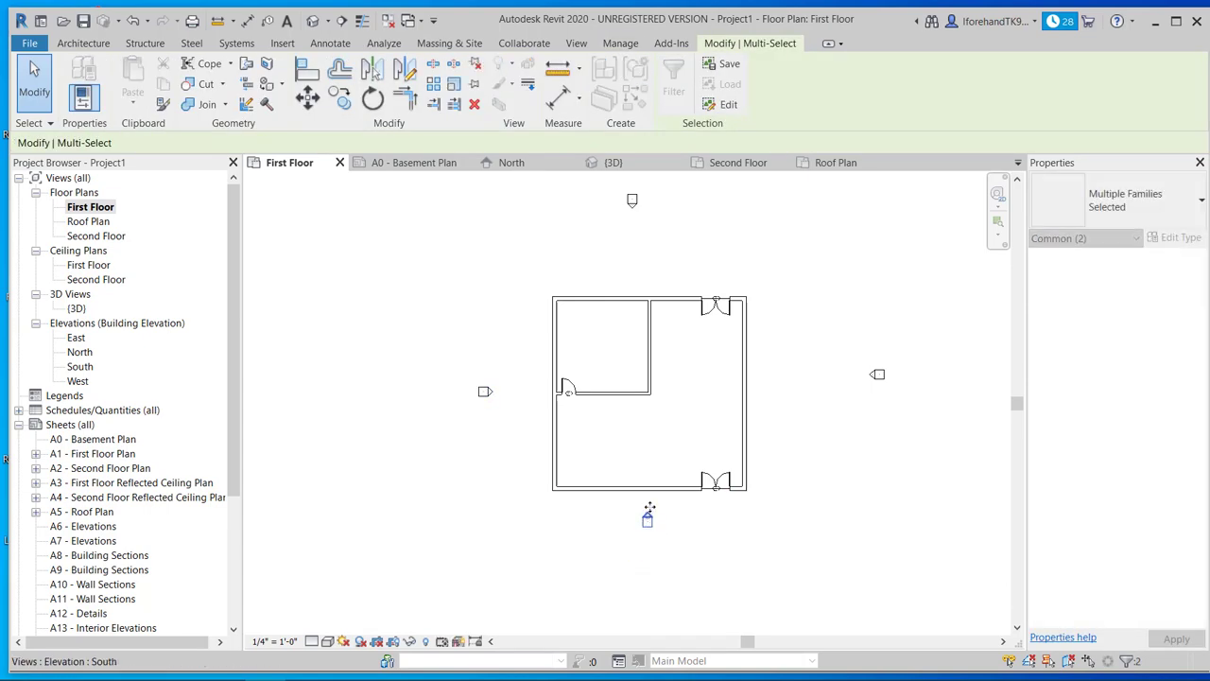
{"action": "mouse_move", "coordinate": [606, 188]}
{"action": "left_mouse_down"}
{"action": "mouse_move", "coordinate": [656, 246]}
{"action": "mouse_move", "coordinate": [649, 260]}
{"action": "left_mouse_up"}
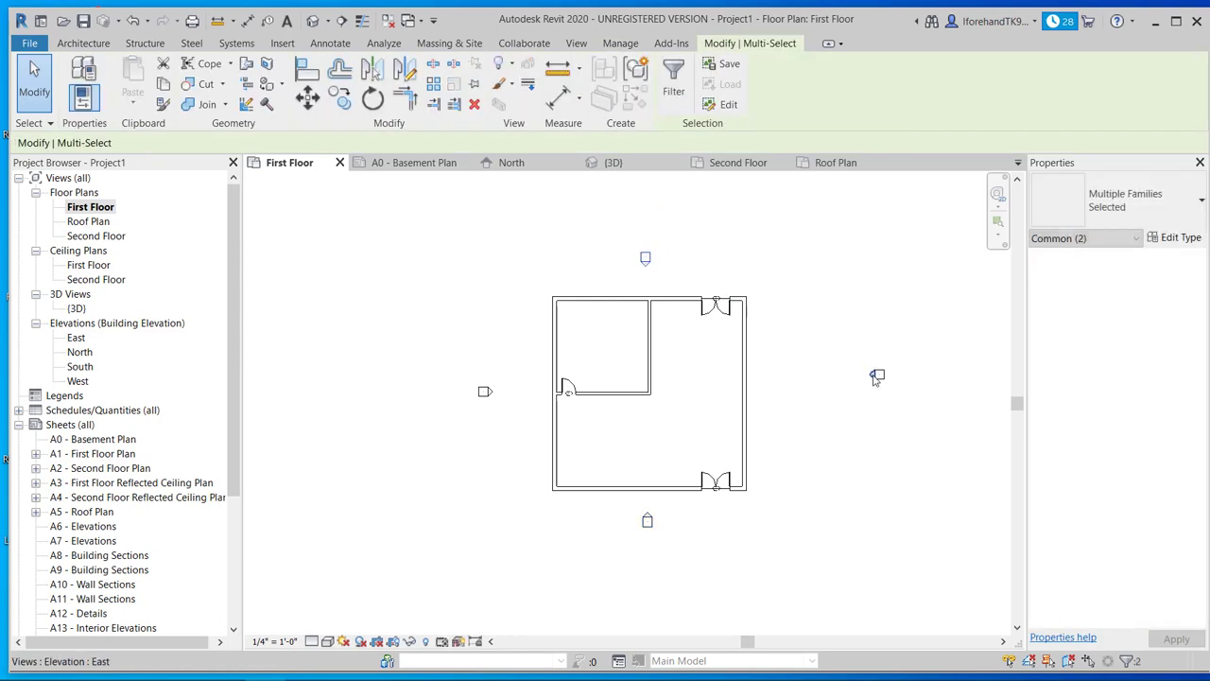
{"action": "mouse_move", "coordinate": [858, 365]}
{"action": "left_mouse_down"}
{"action": "mouse_move", "coordinate": [892, 394]}
{"action": "mouse_move", "coordinate": [801, 398]}
{"action": "left_mouse_up"}
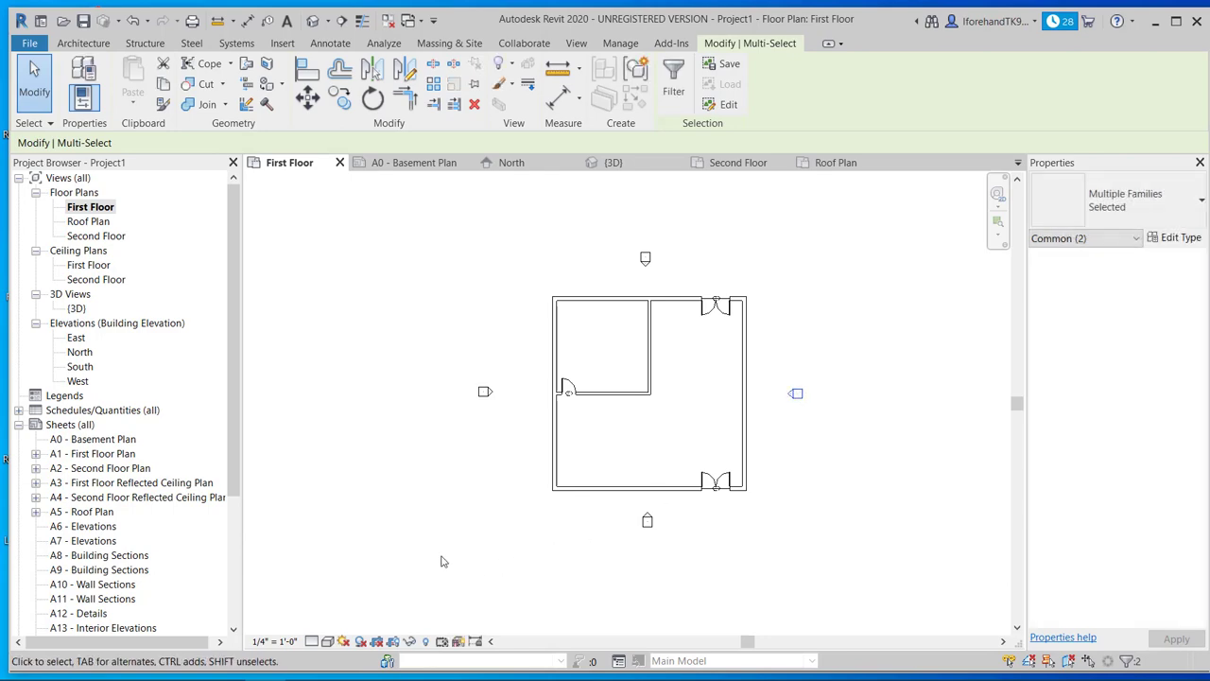
{"action": "double_click", "coordinate": [94, 455]}
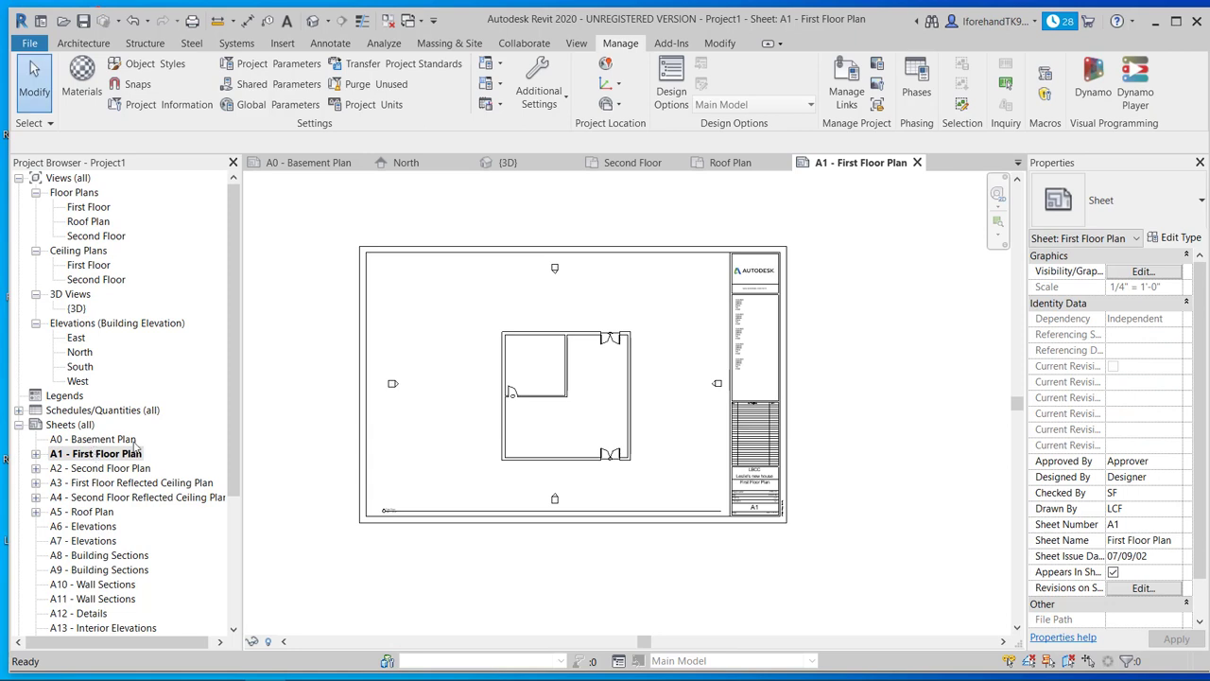
Compare sheets A1 and A2 with the First Floor plan view for building and elevation marker placement, ending on sheet A2
{"action": "double_click", "coordinate": [104, 469]}
{"action": "double_click", "coordinate": [106, 455]}
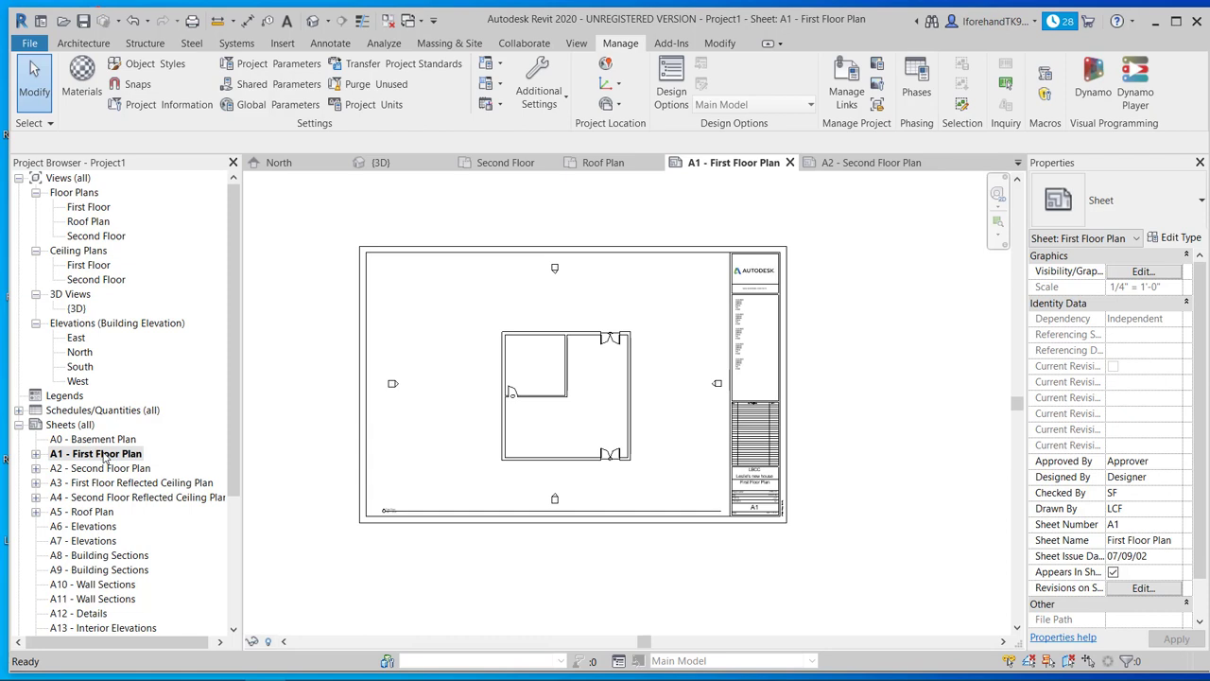
{"action": "double_click", "coordinate": [104, 469]}
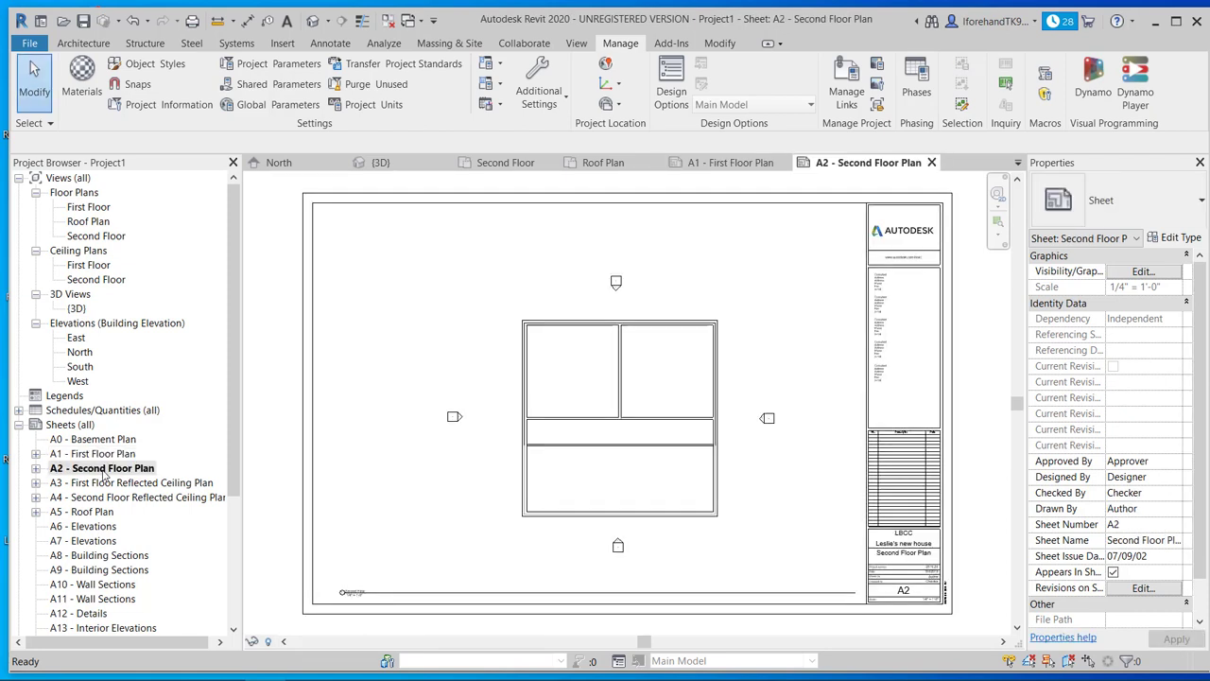
{"action": "double_click", "coordinate": [102, 456]}
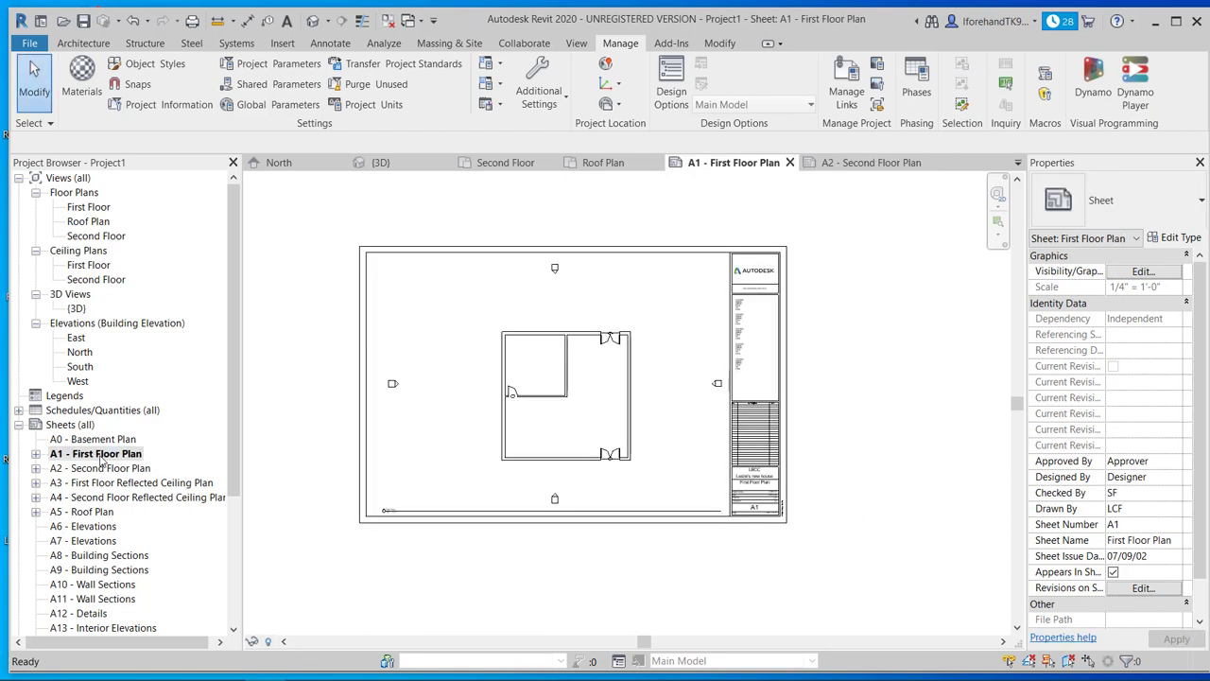
{"action": "double_click", "coordinate": [92, 208]}
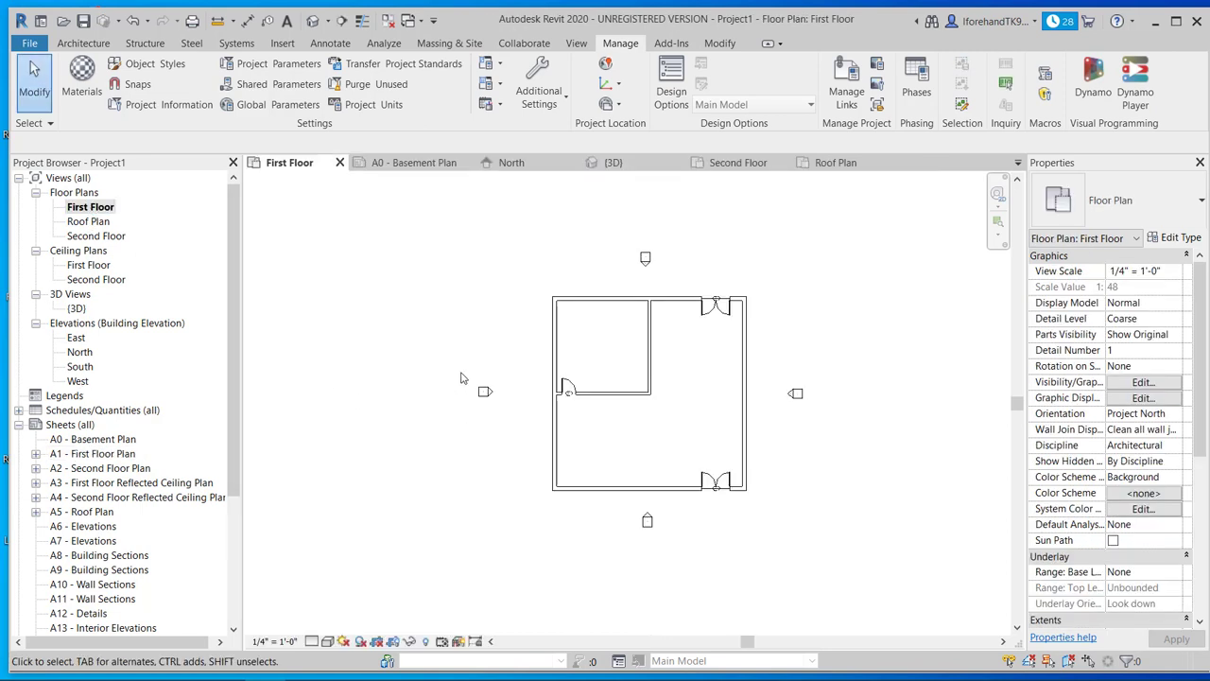
{"action": "double_click", "coordinate": [107, 469]}
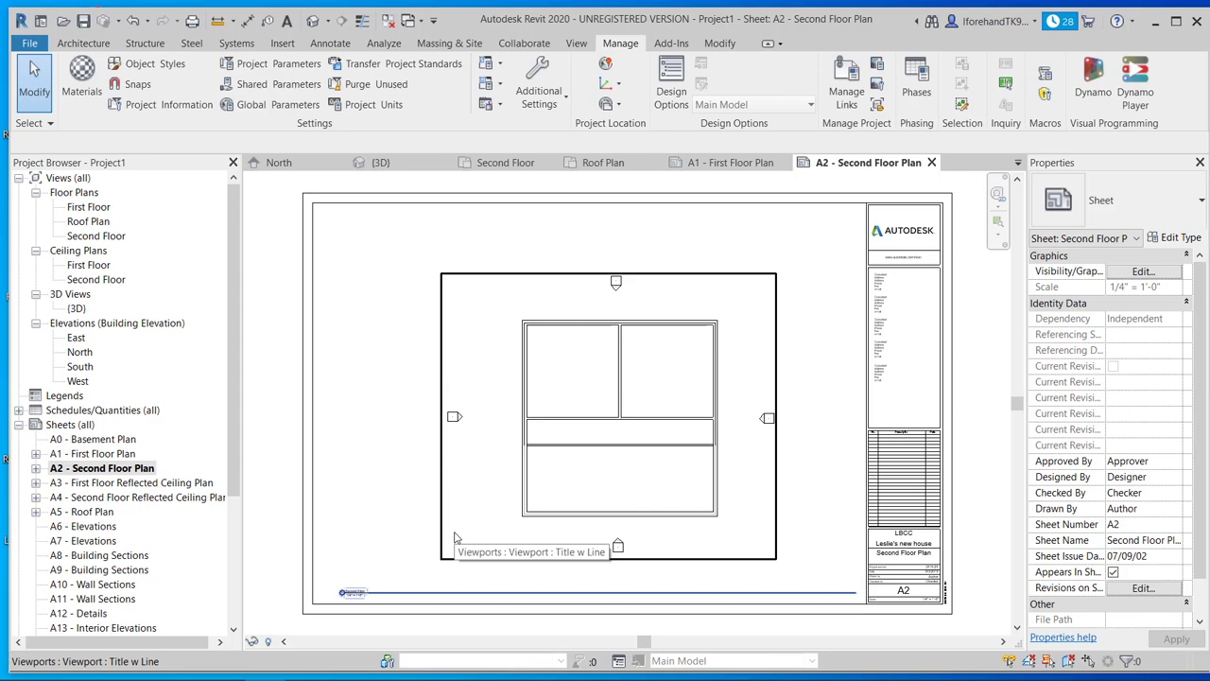
Examine the second floor walls and elevation markers up close in the viewport on sheet A2
{"action": "scroll", "coordinate": [671, 482], "scroll_direction": "up", "scroll_amount": 4}
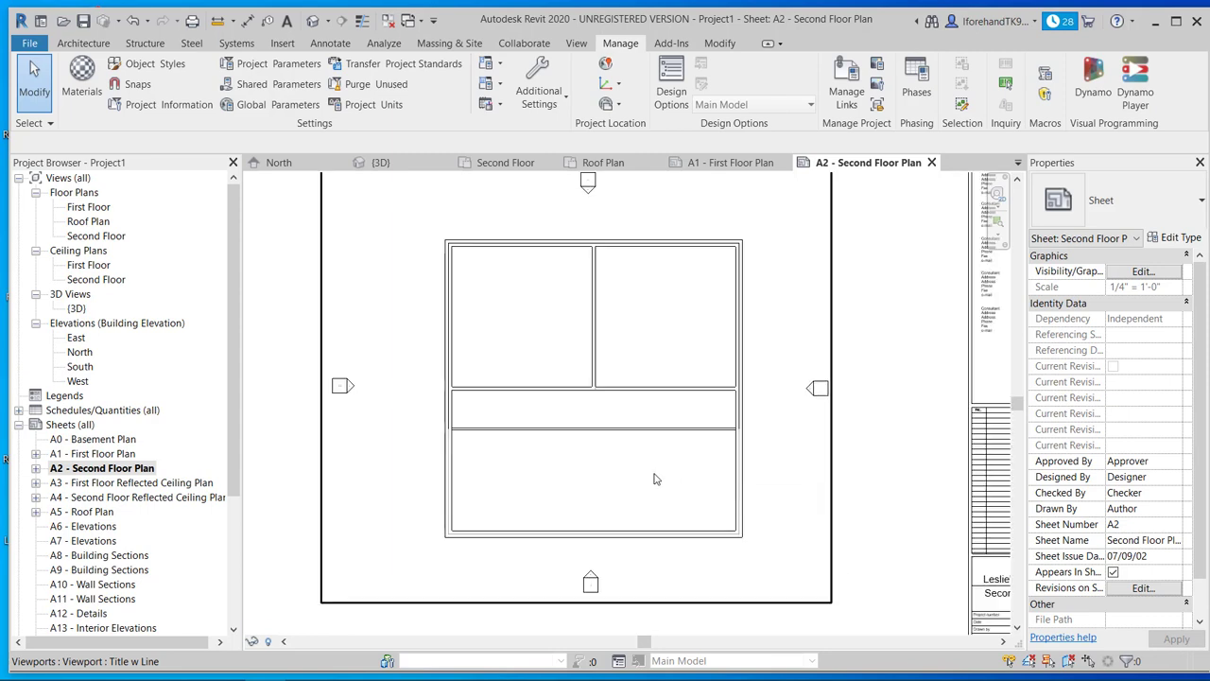
{"action": "scroll", "coordinate": [281, 374], "scroll_direction": "up", "scroll_amount": 2}
{"action": "scroll", "coordinate": [281, 375], "scroll_direction": "up", "scroll_amount": 3}
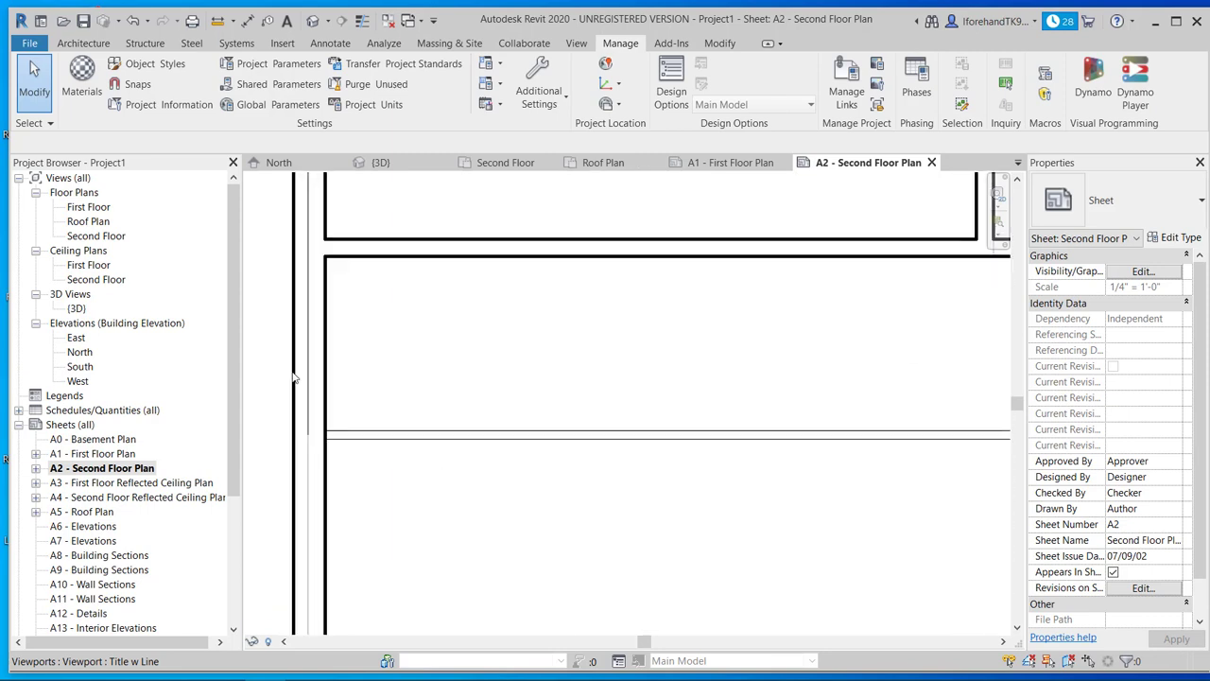
{"action": "scroll", "coordinate": [335, 448], "scroll_direction": "down", "scroll_amount": 2}
{"action": "scroll", "coordinate": [336, 448], "scroll_direction": "down", "scroll_amount": 5}
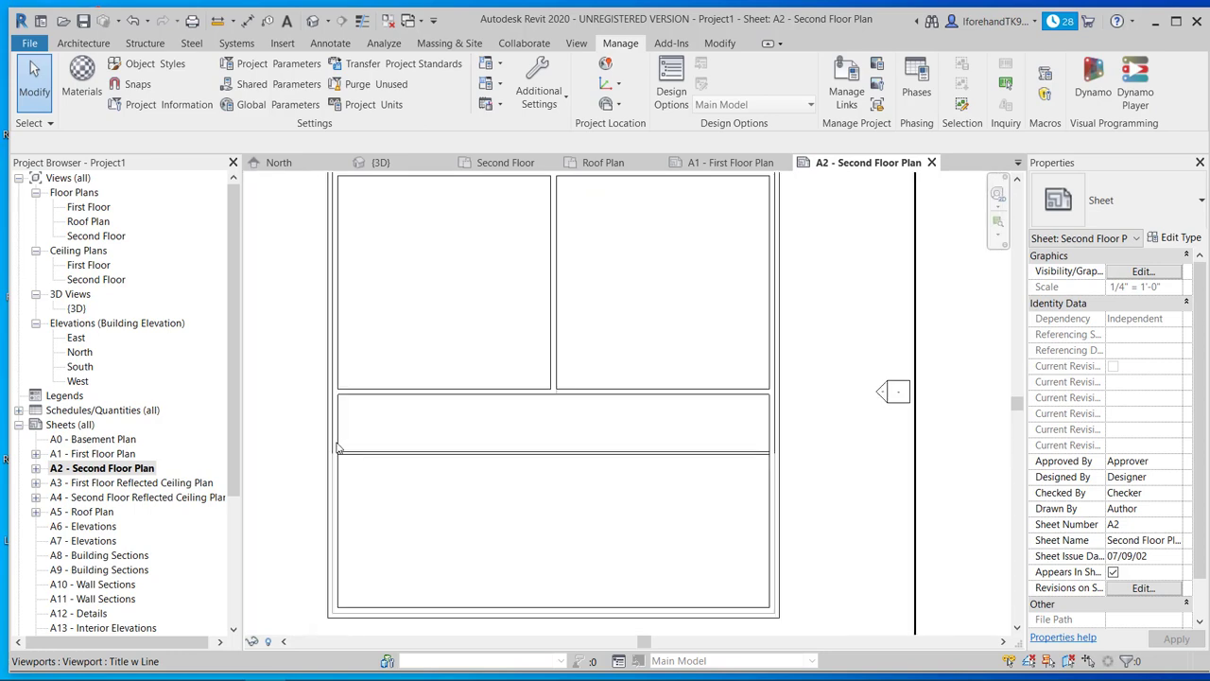
{"action": "middle_click_drag", "start_coordinate": [344, 425], "coordinate": [451, 350]}
{"action": "scroll", "coordinate": [447, 388], "scroll_direction": "down", "scroll_amount": 1}
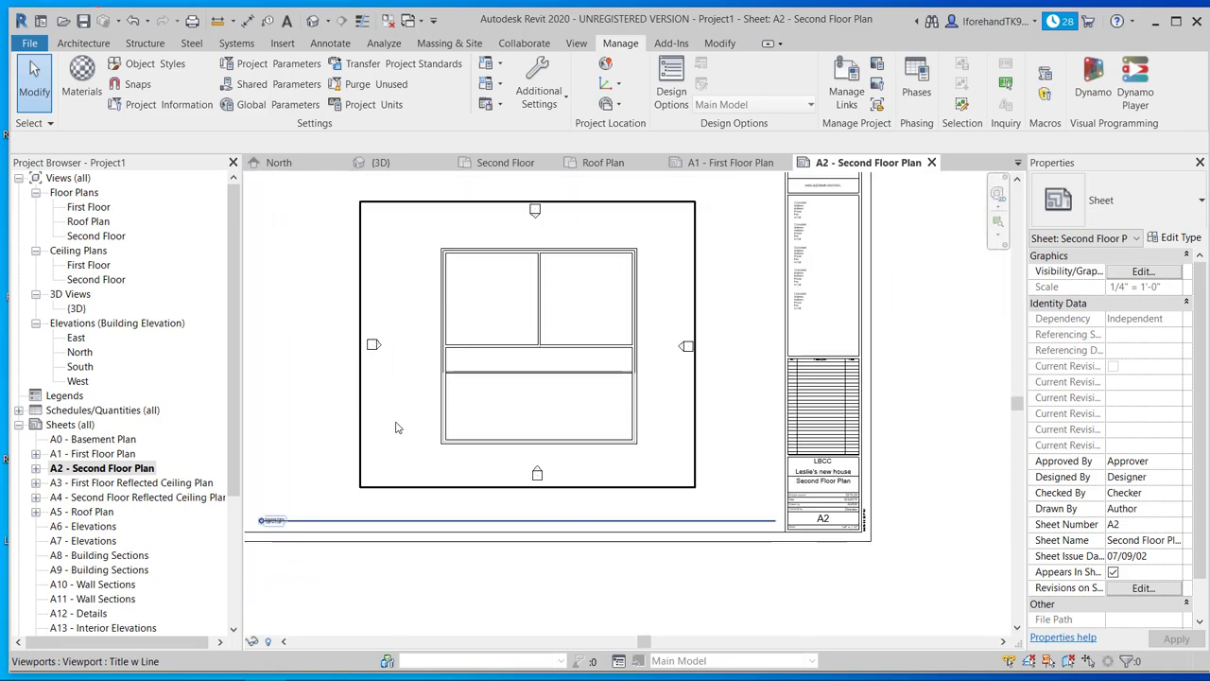
{"action": "scroll", "coordinate": [378, 478], "scroll_direction": "down", "scroll_amount": 1}
{"action": "middle_click_drag", "start_coordinate": [371, 485], "coordinate": [428, 537]}
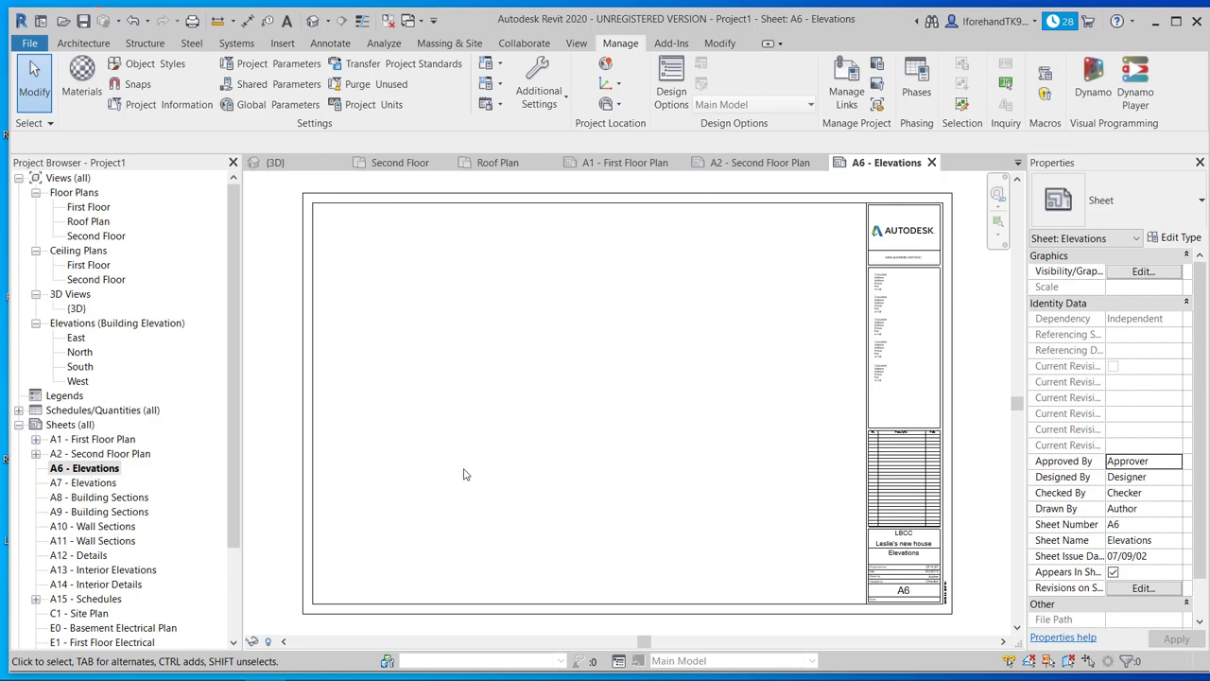
Add the East elevation view to sheet A6 - Elevations, placed in the upper half of the sheet
{"action": "right_click", "coordinate": [99, 470]}
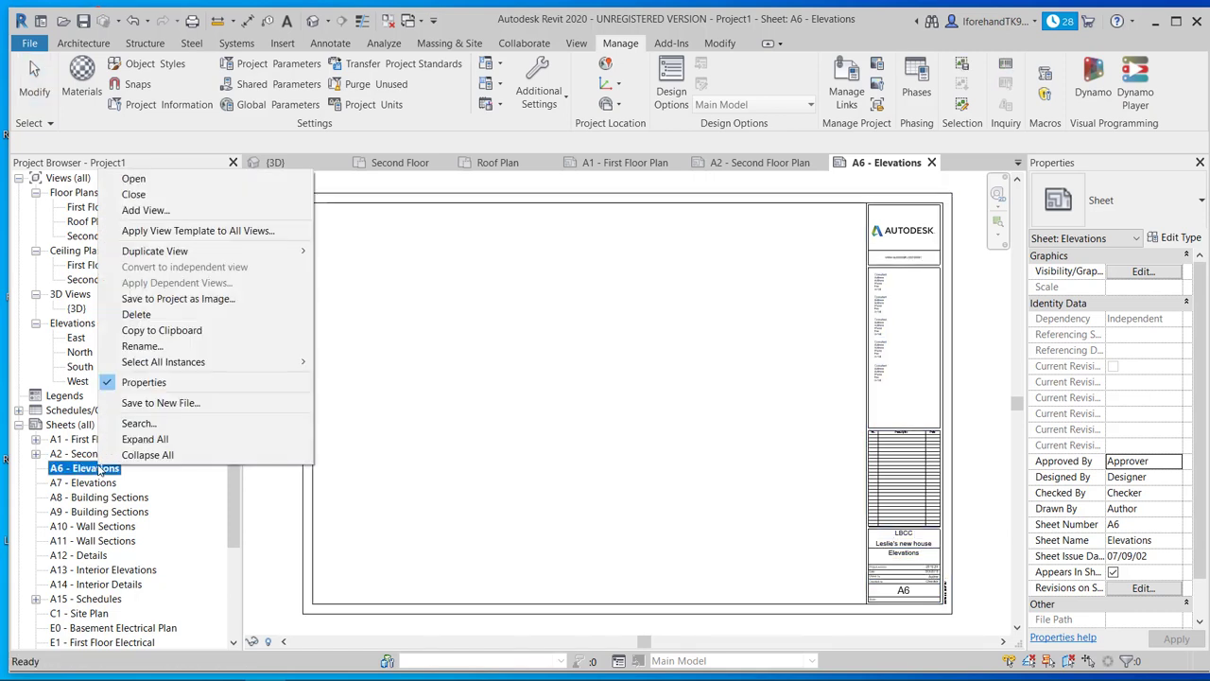
{"action": "left_click", "coordinate": [210, 213]}
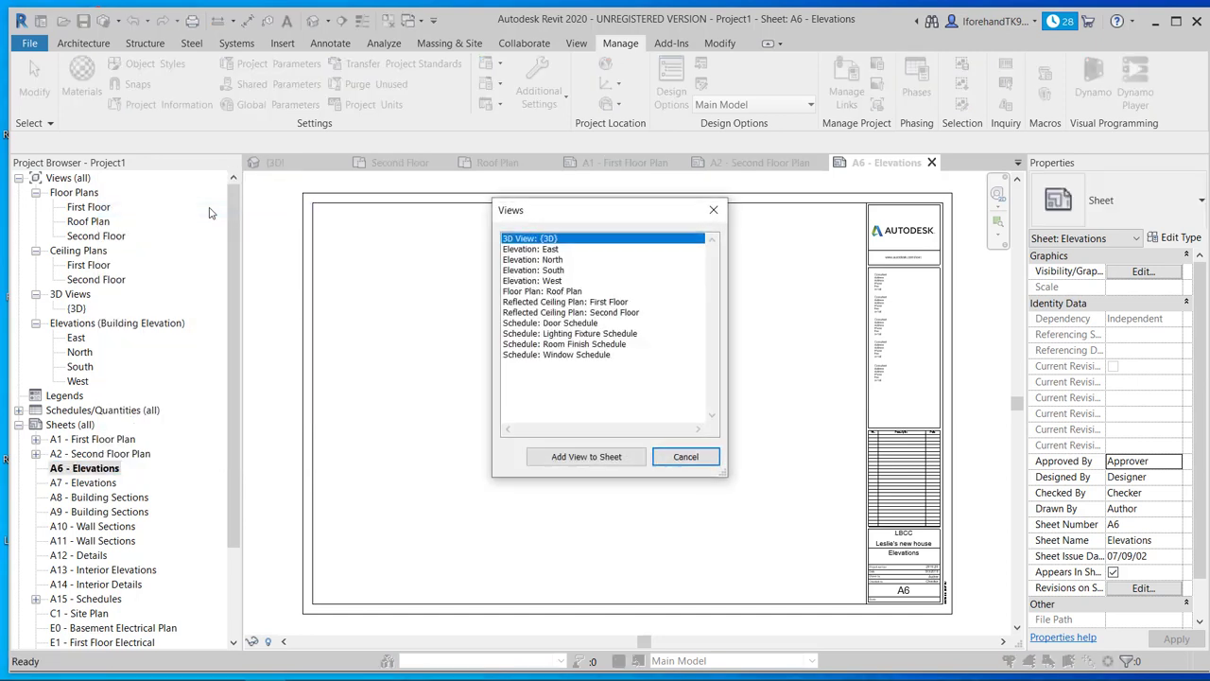
{"action": "left_click", "coordinate": [536, 250]}
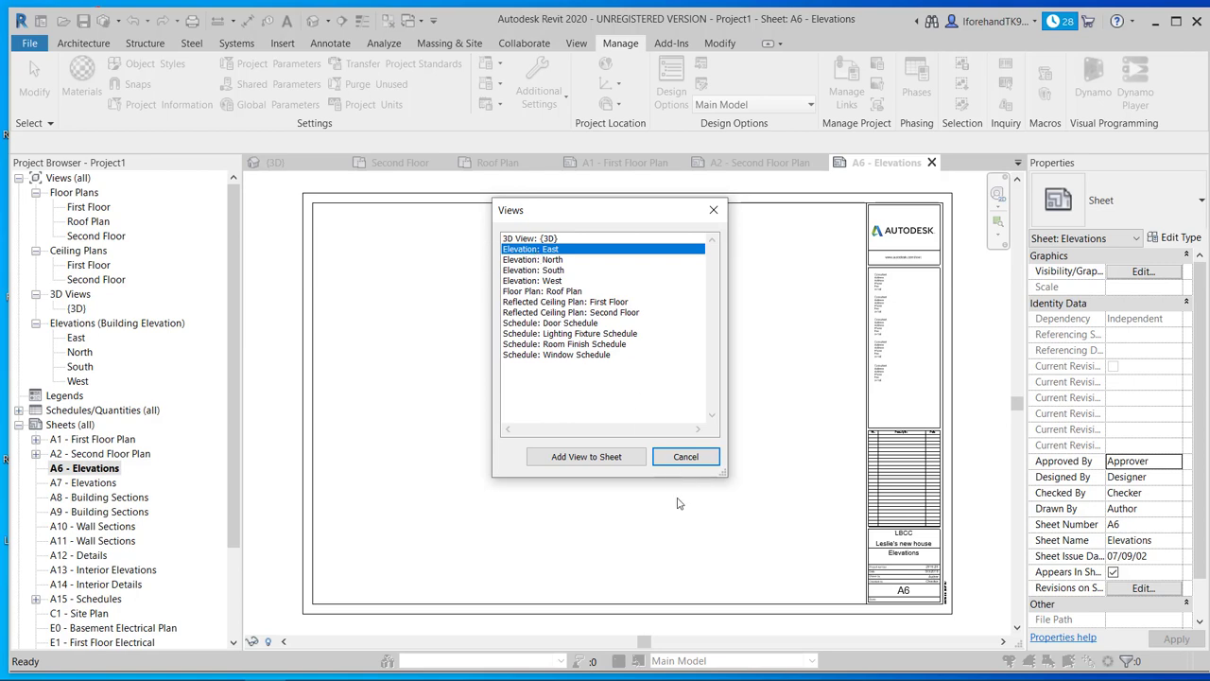
{"action": "left_click", "coordinate": [587, 457]}
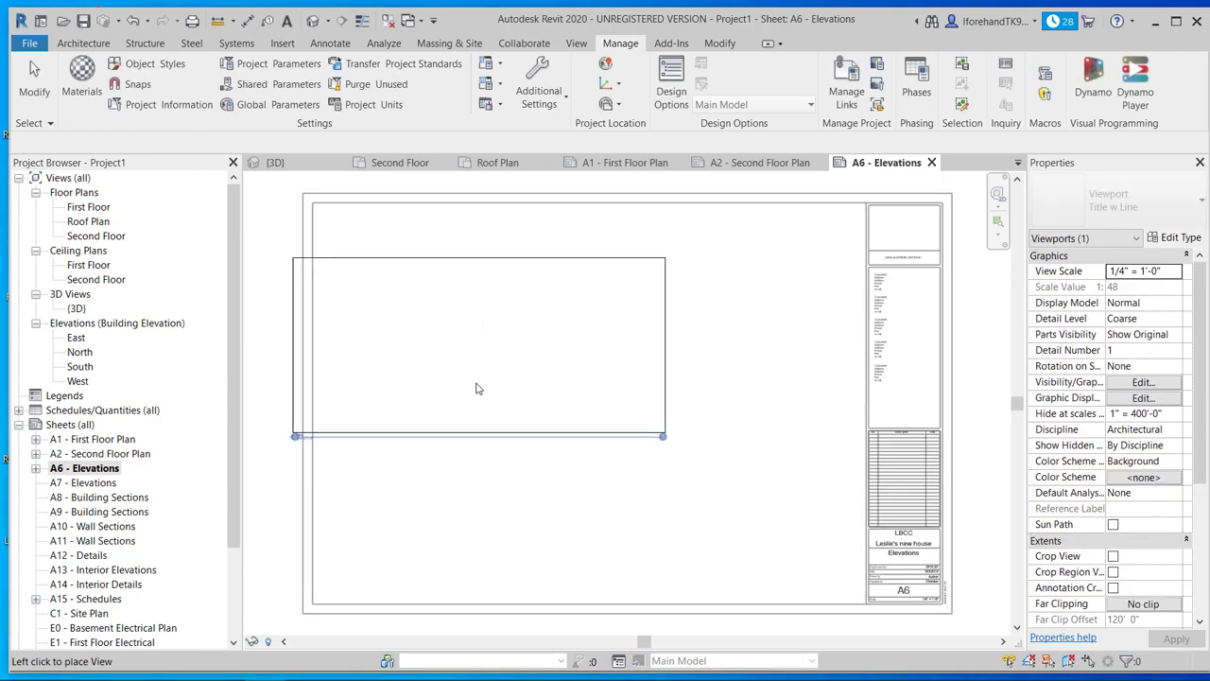
{"action": "left_click", "coordinate": [583, 324]}
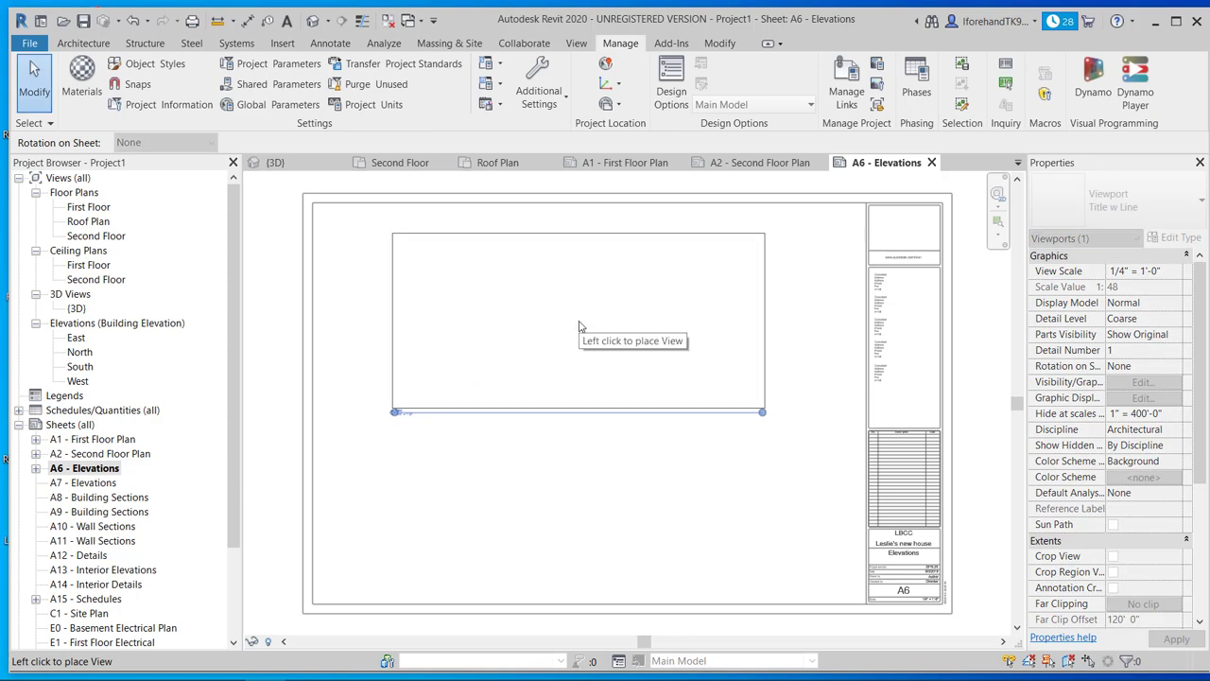
{"action": "left_click", "coordinate": [589, 326]}
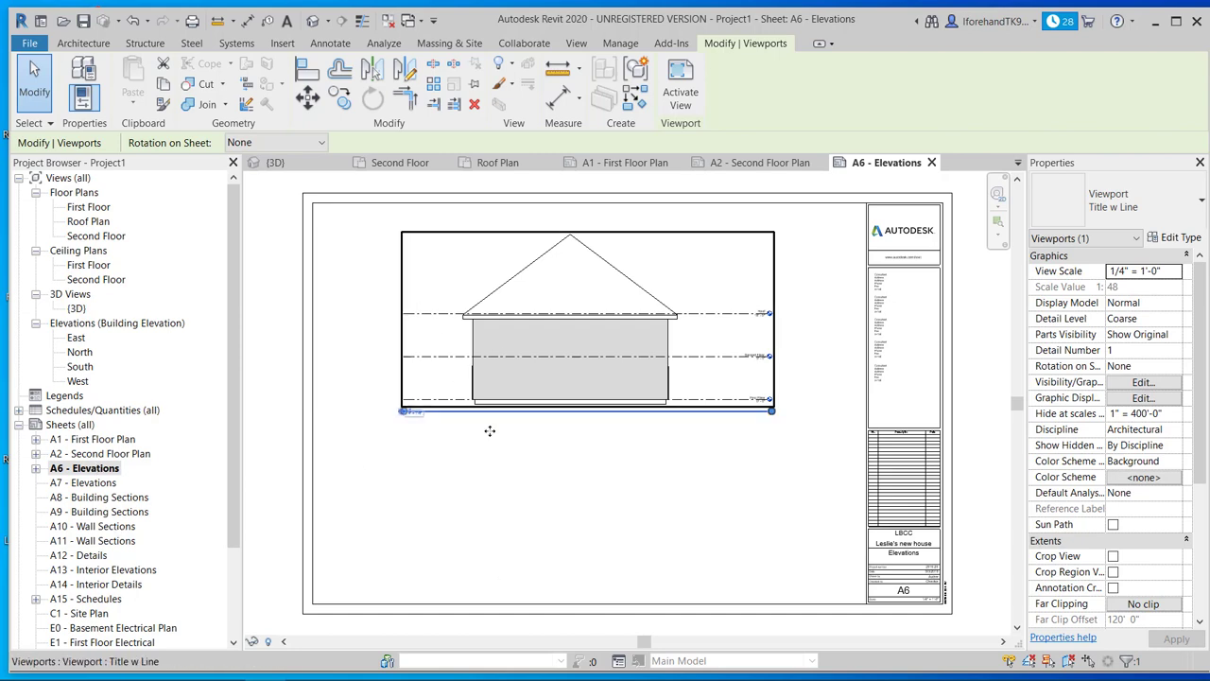
Add the West elevation view to sheet A6, placed directly below the East elevation
{"action": "right_click", "coordinate": [88, 468]}
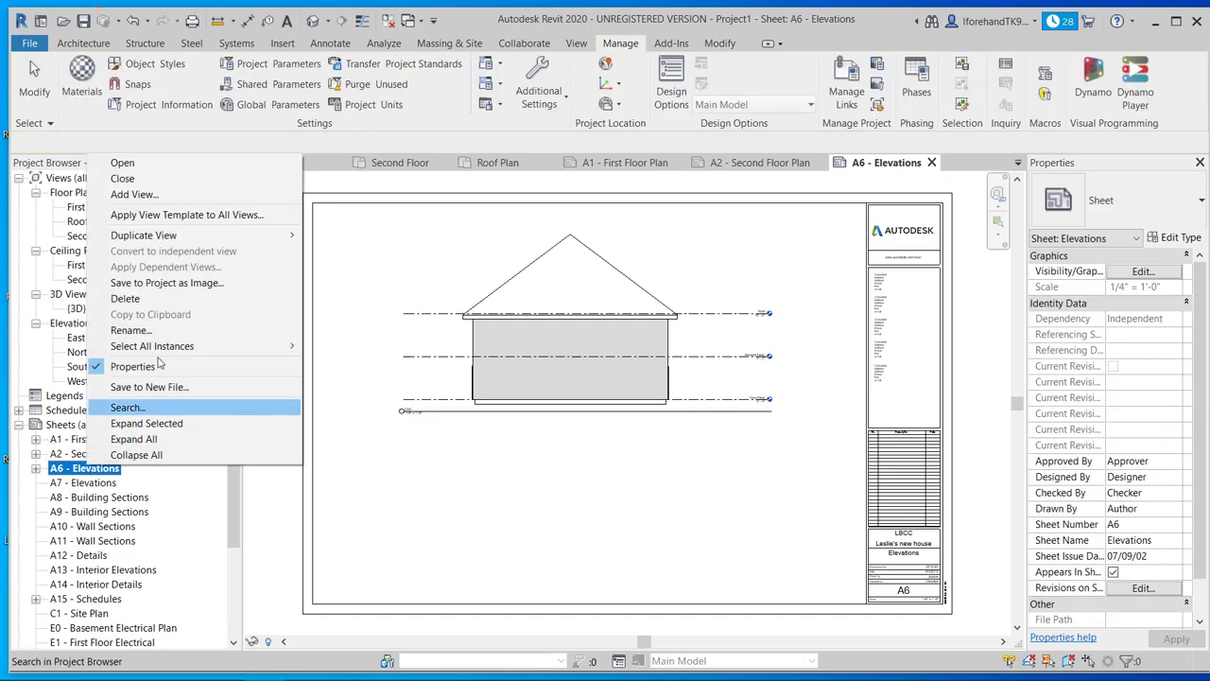
{"action": "left_click", "coordinate": [160, 197]}
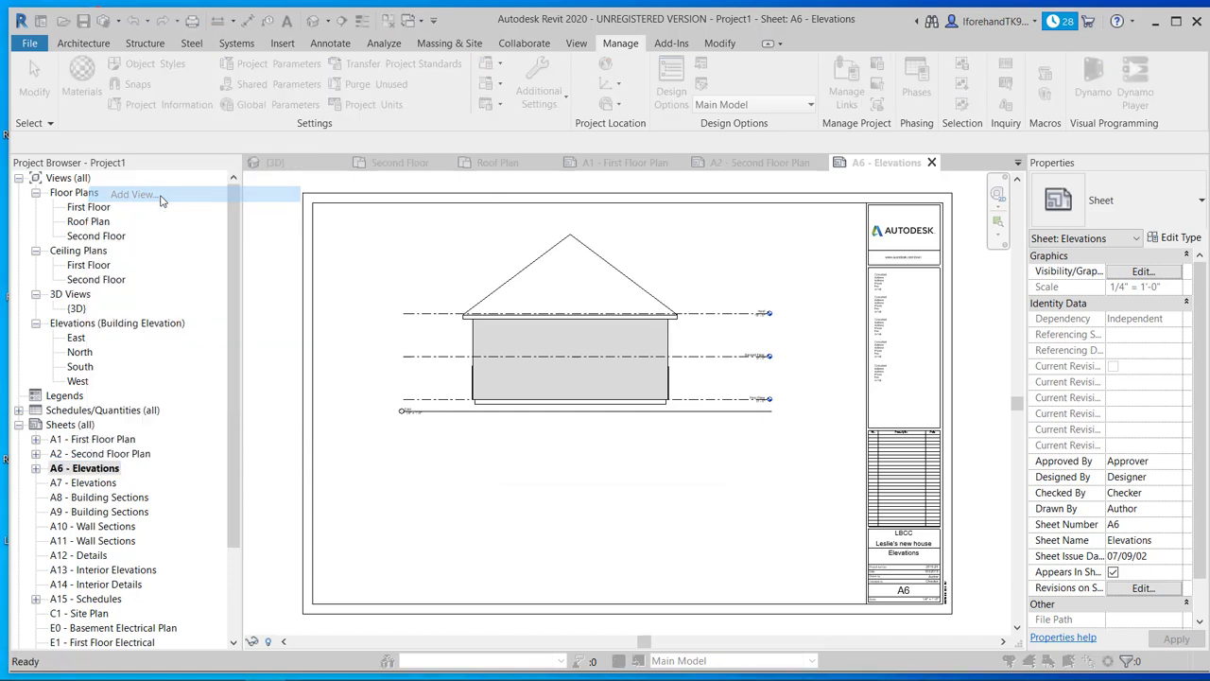
{"action": "left_click", "coordinate": [526, 271]}
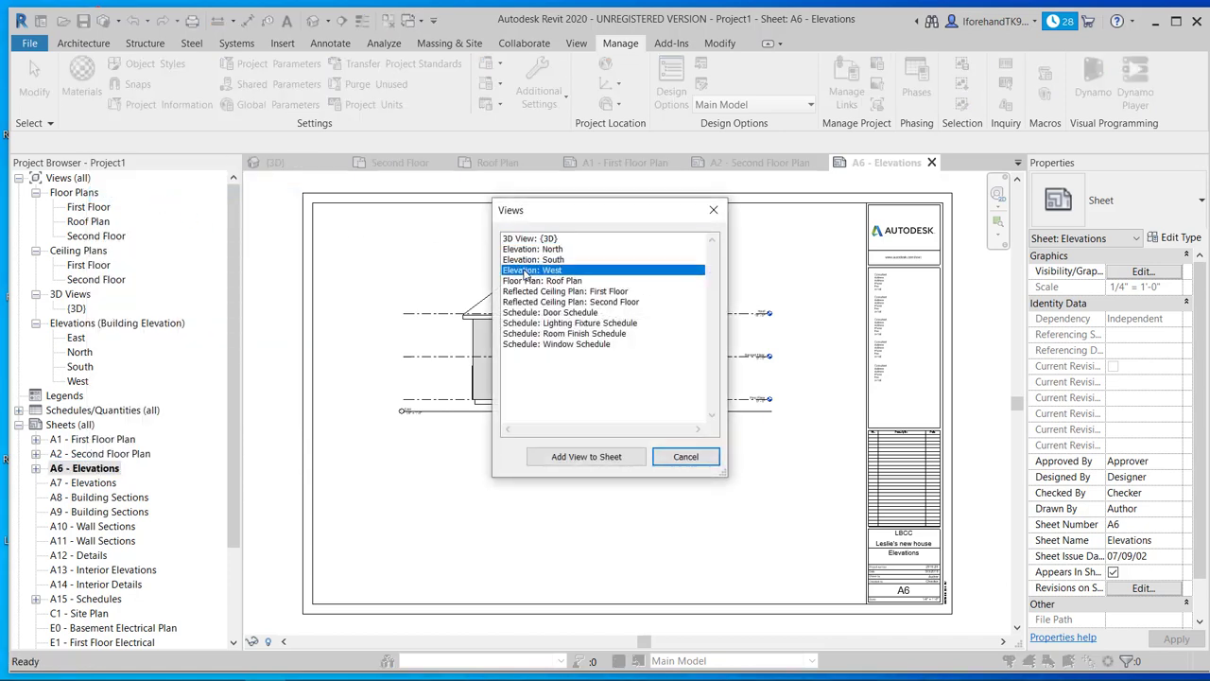
{"action": "left_click", "coordinate": [586, 457]}
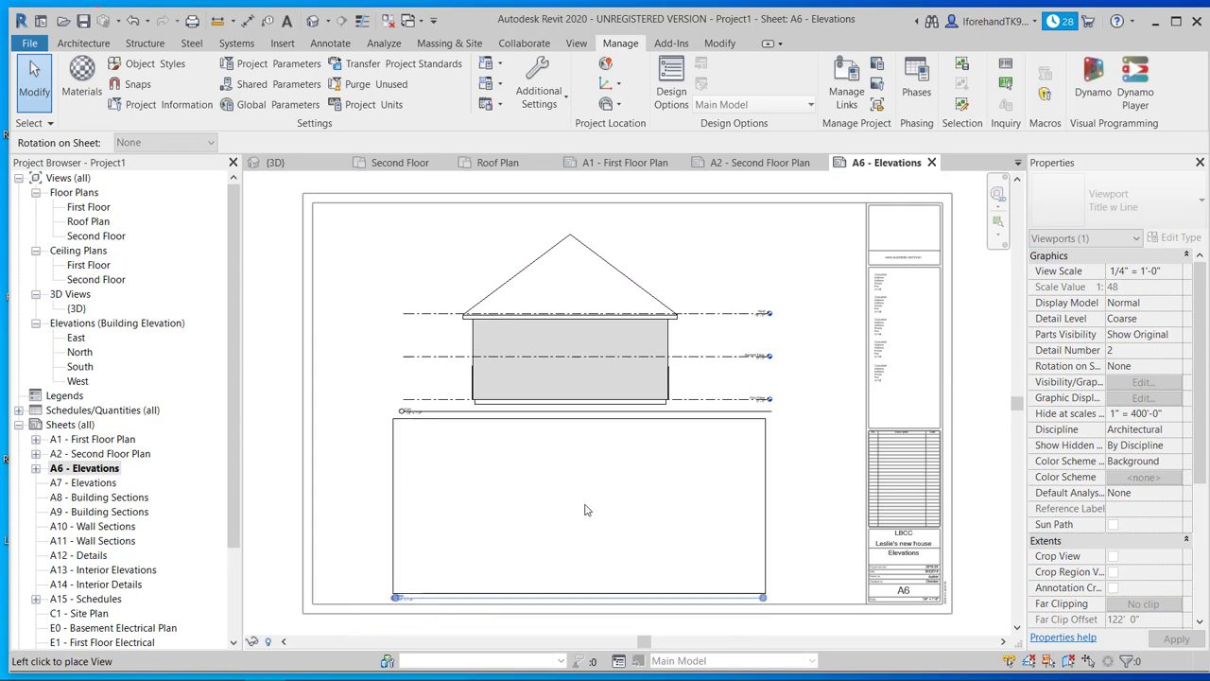
{"action": "left_click", "coordinate": [584, 510]}
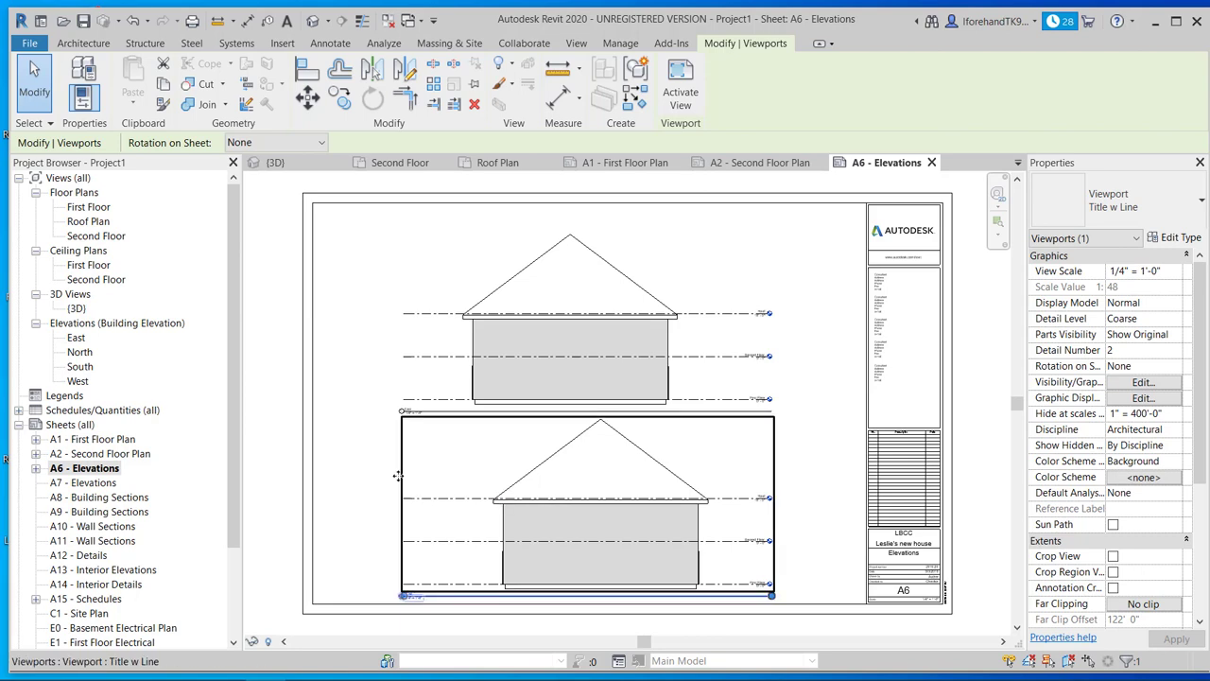
Shift the West elevation viewport sideways so its building lines up beneath the East elevation, and deselect it
{"action": "mouse_move", "coordinate": [373, 476]}
{"action": "left_mouse_down"}
{"action": "mouse_move", "coordinate": [329, 479]}
{"action": "mouse_move", "coordinate": [390, 483]}
{"action": "left_mouse_up"}
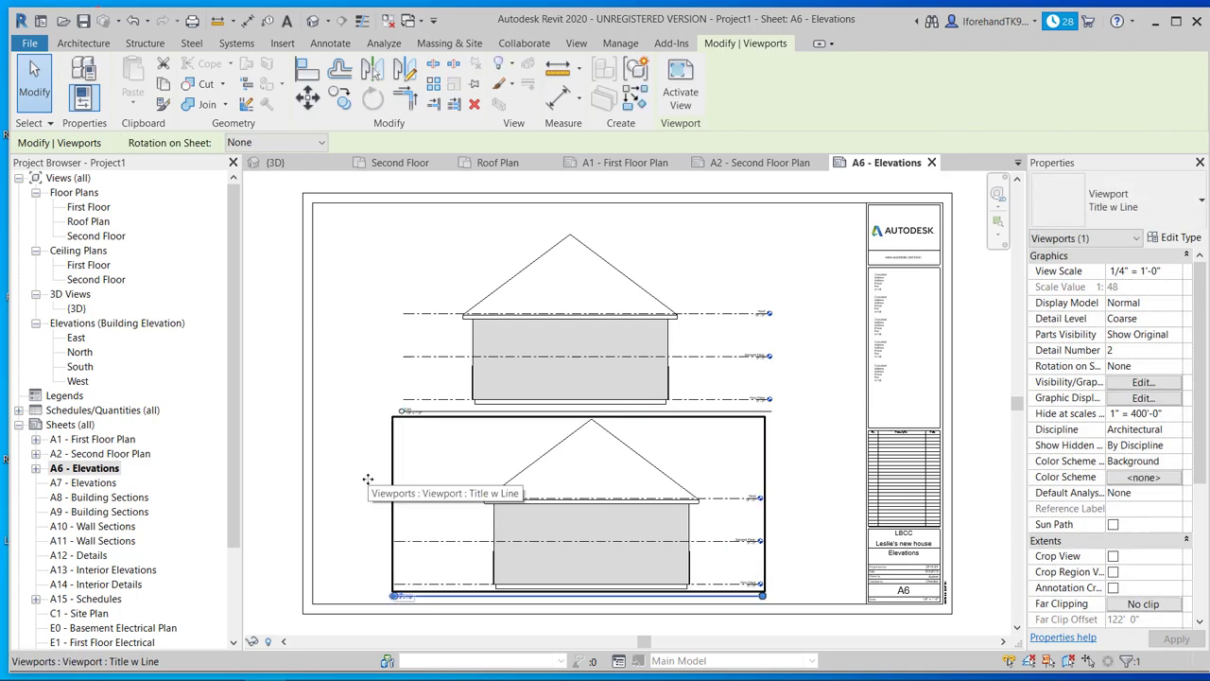
{"action": "left_click_drag", "start_coordinate": [371, 479], "coordinate": [365, 482]}
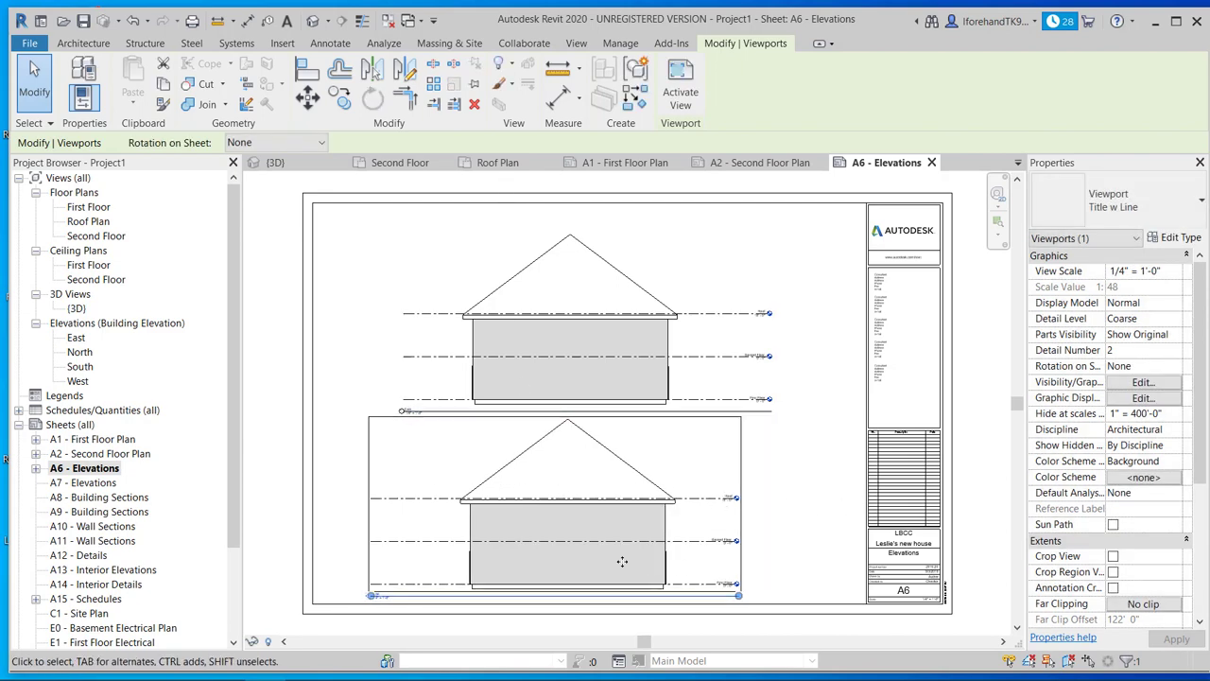
{"action": "left_click", "coordinate": [337, 485]}
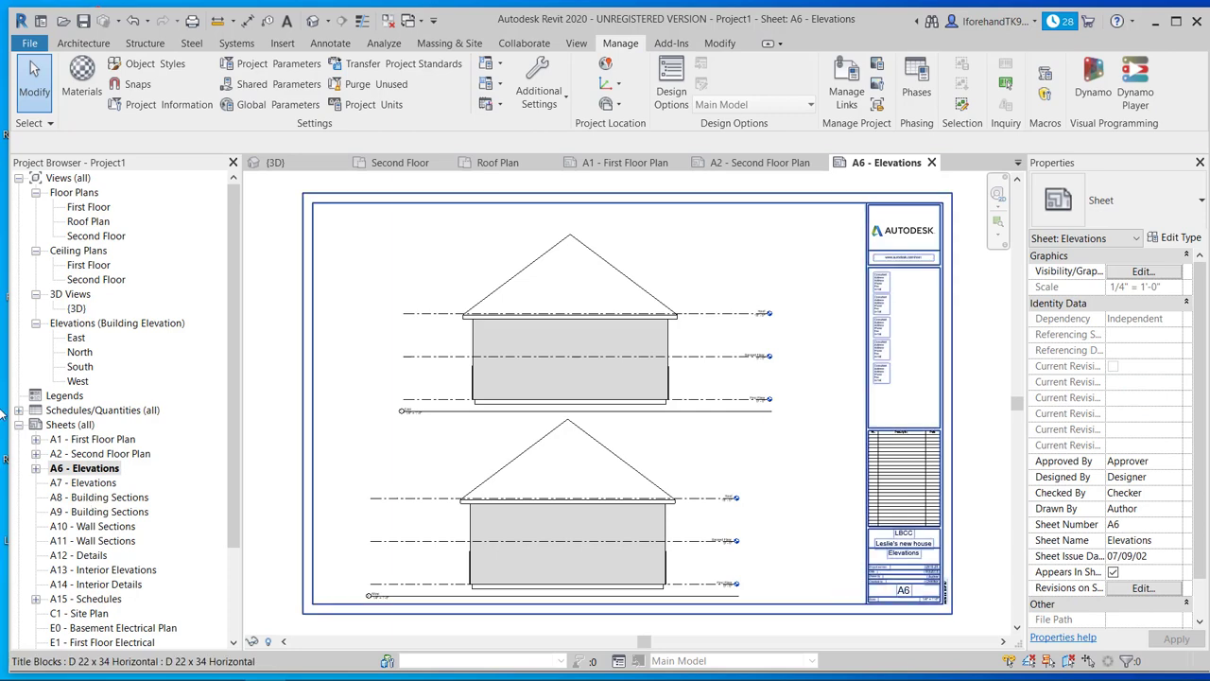
Open sheet A7 - Elevations and place the North elevation view in its upper half
{"action": "left_click", "coordinate": [95, 484]}
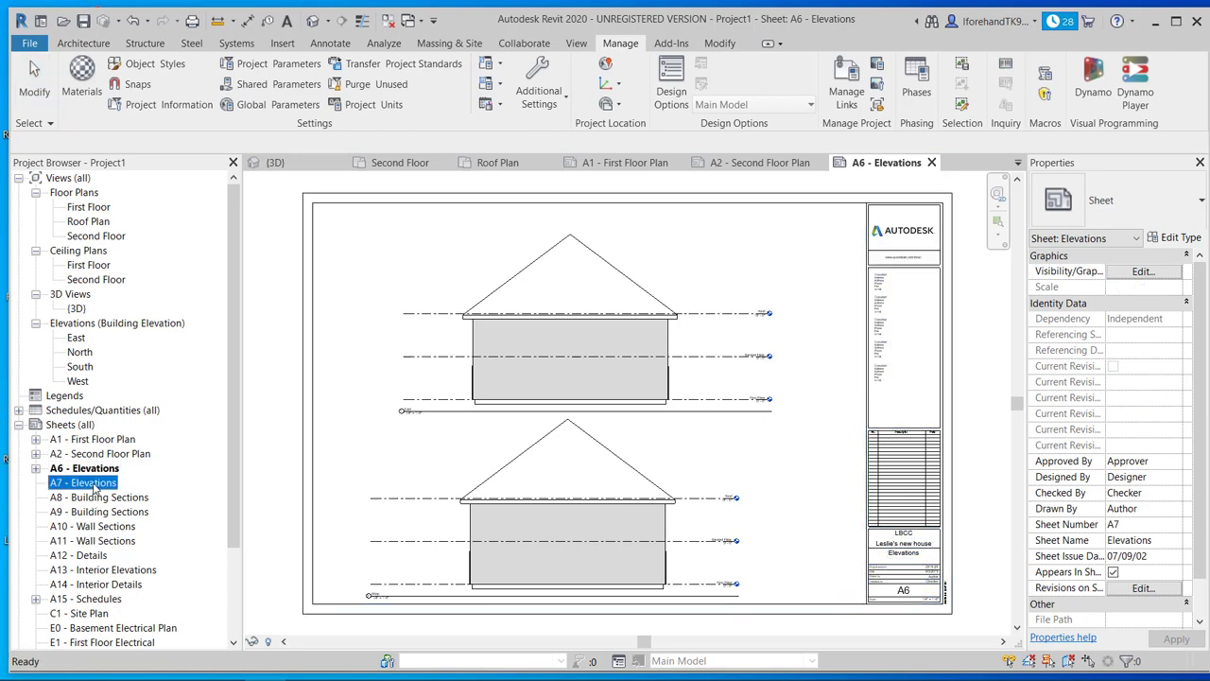
{"action": "double_click", "coordinate": [95, 484]}
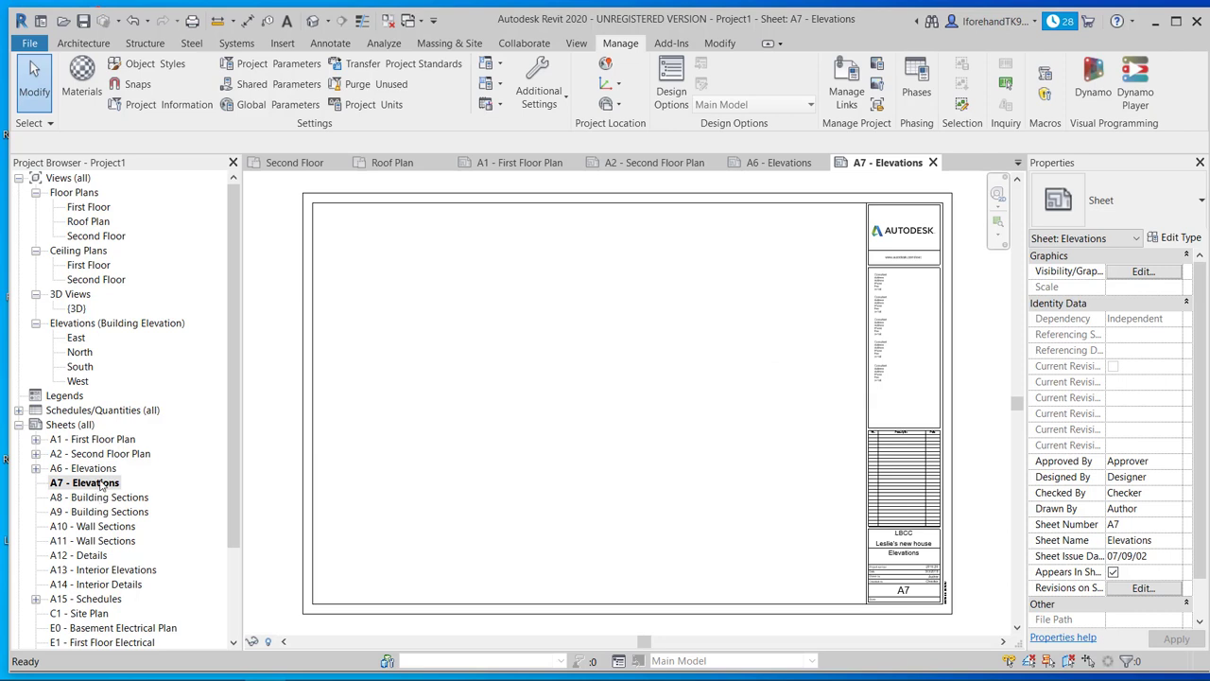
{"action": "right_click", "coordinate": [101, 483]}
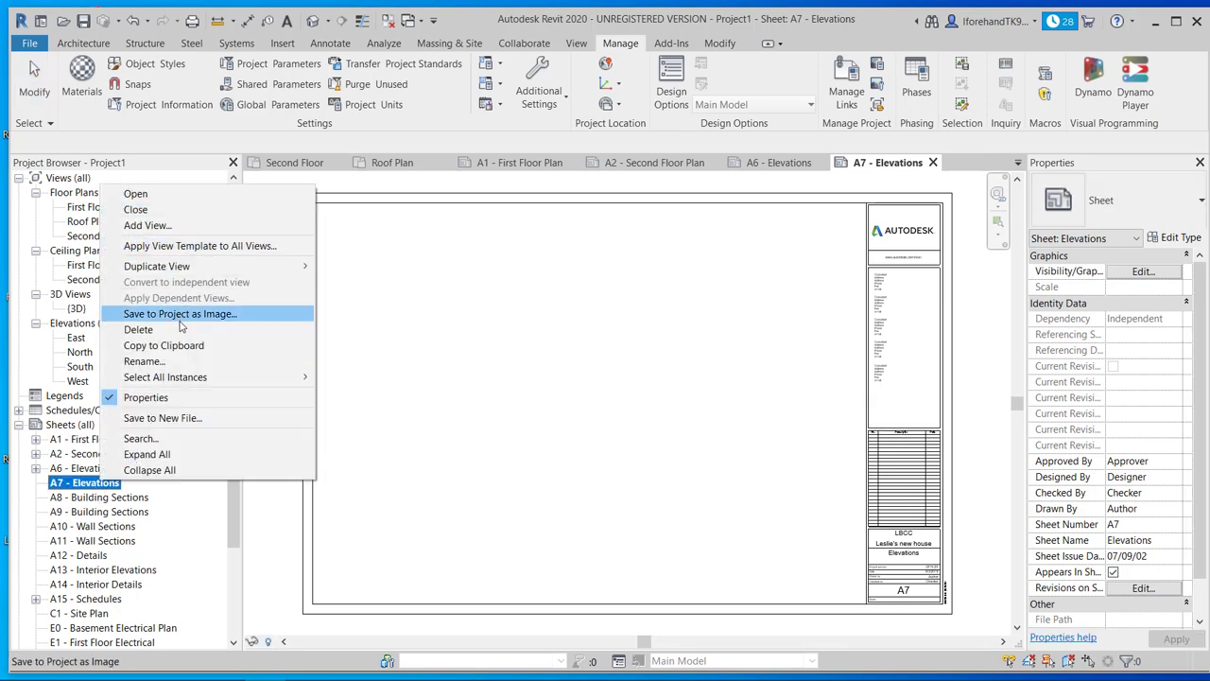
{"action": "left_click", "coordinate": [189, 225]}
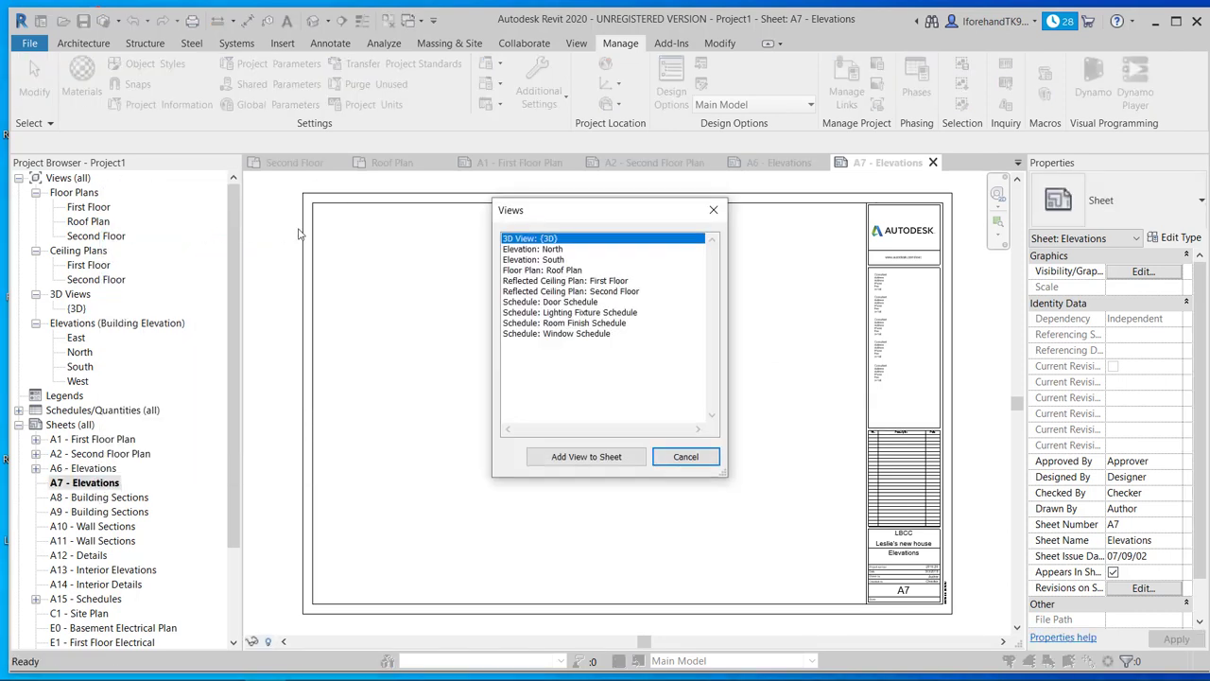
{"action": "double_click", "coordinate": [511, 249]}
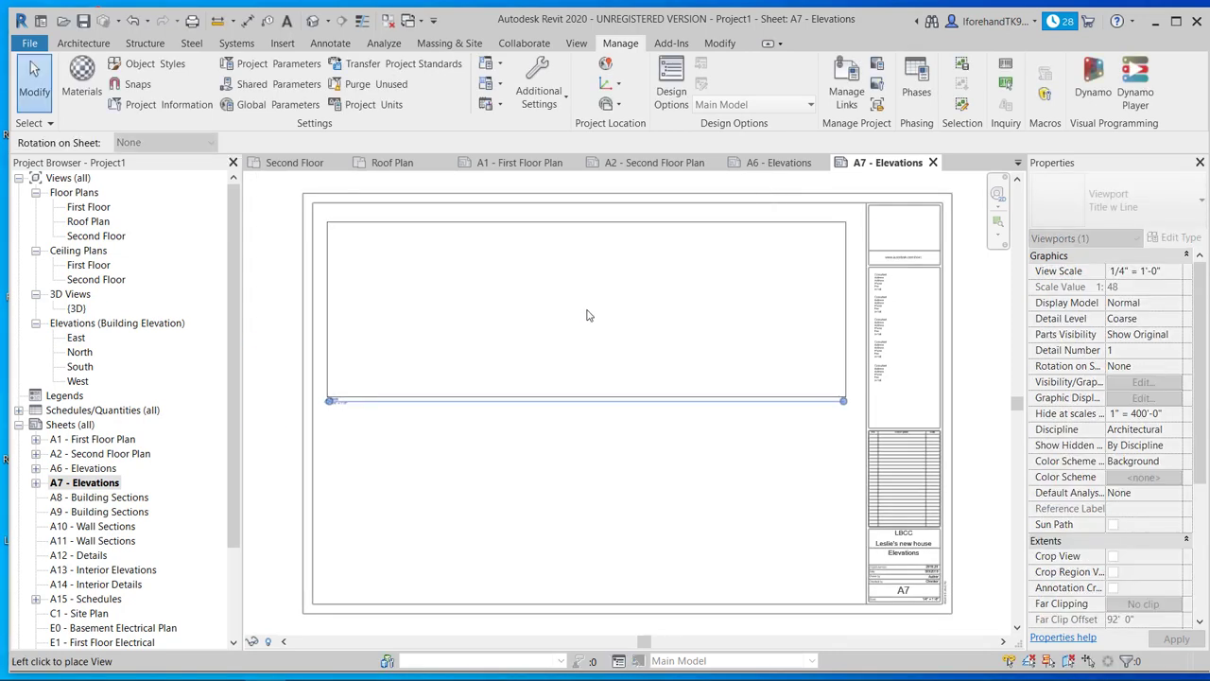
{"action": "left_click", "coordinate": [586, 315]}
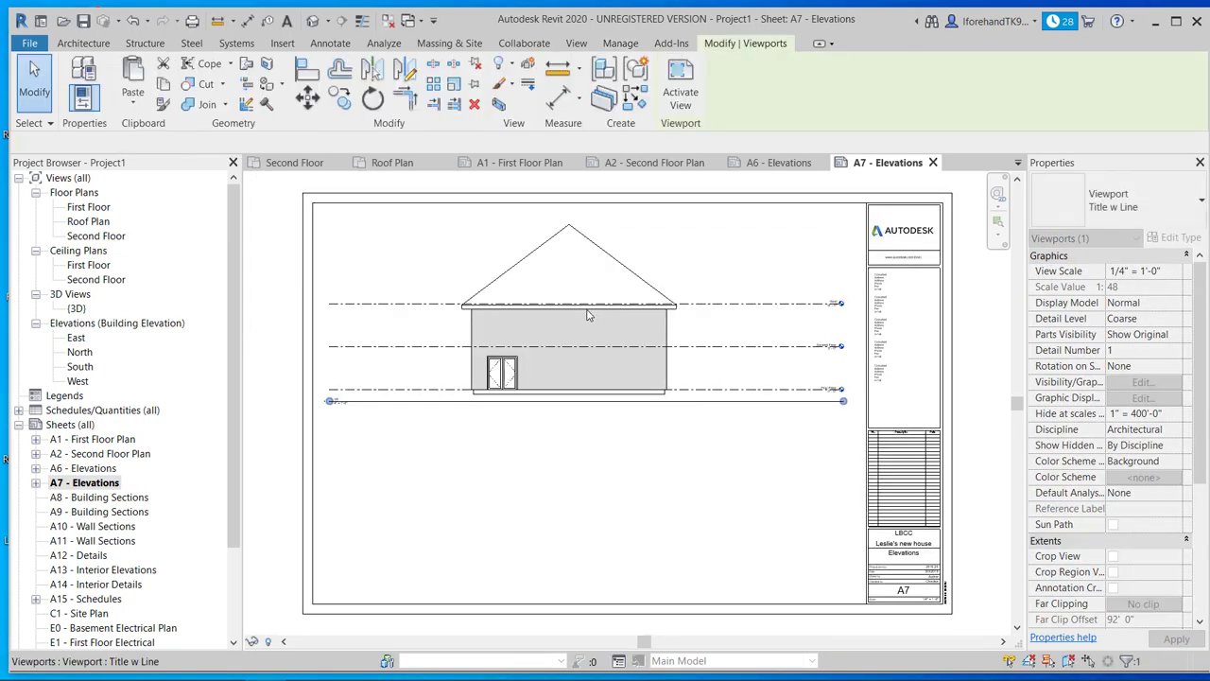
Add the South elevation view to sheet A7, placed directly below the North elevation
{"action": "right_click", "coordinate": [87, 489]}
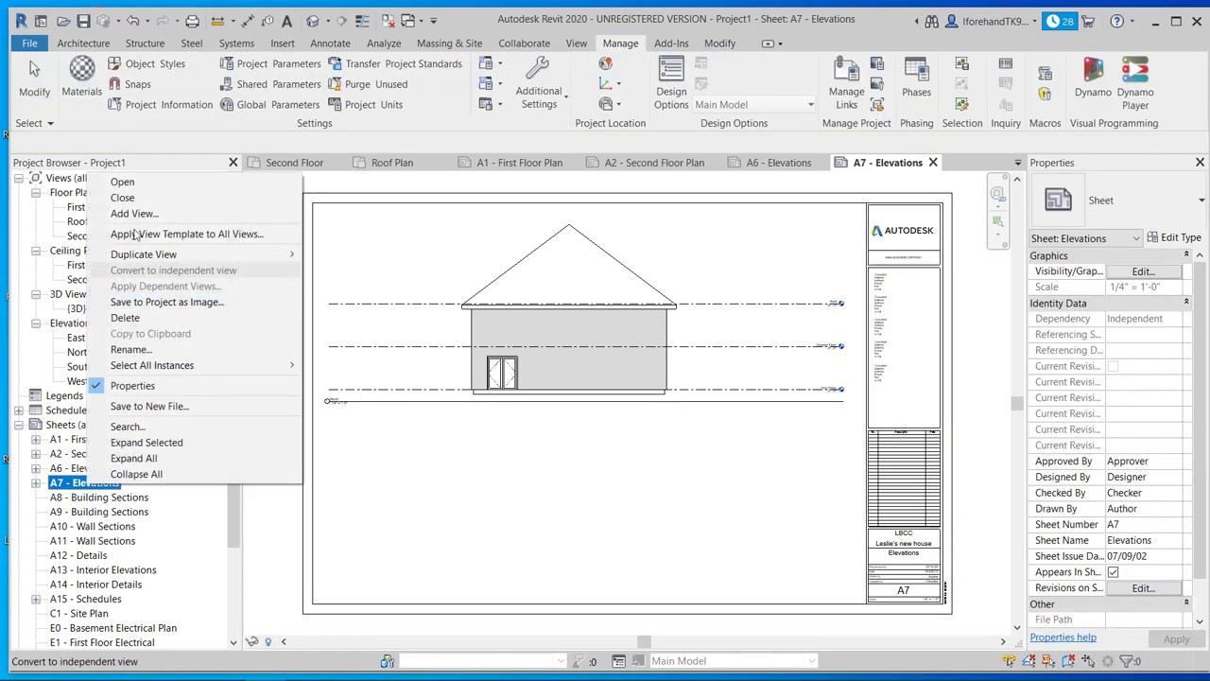
{"action": "left_click", "coordinate": [171, 213]}
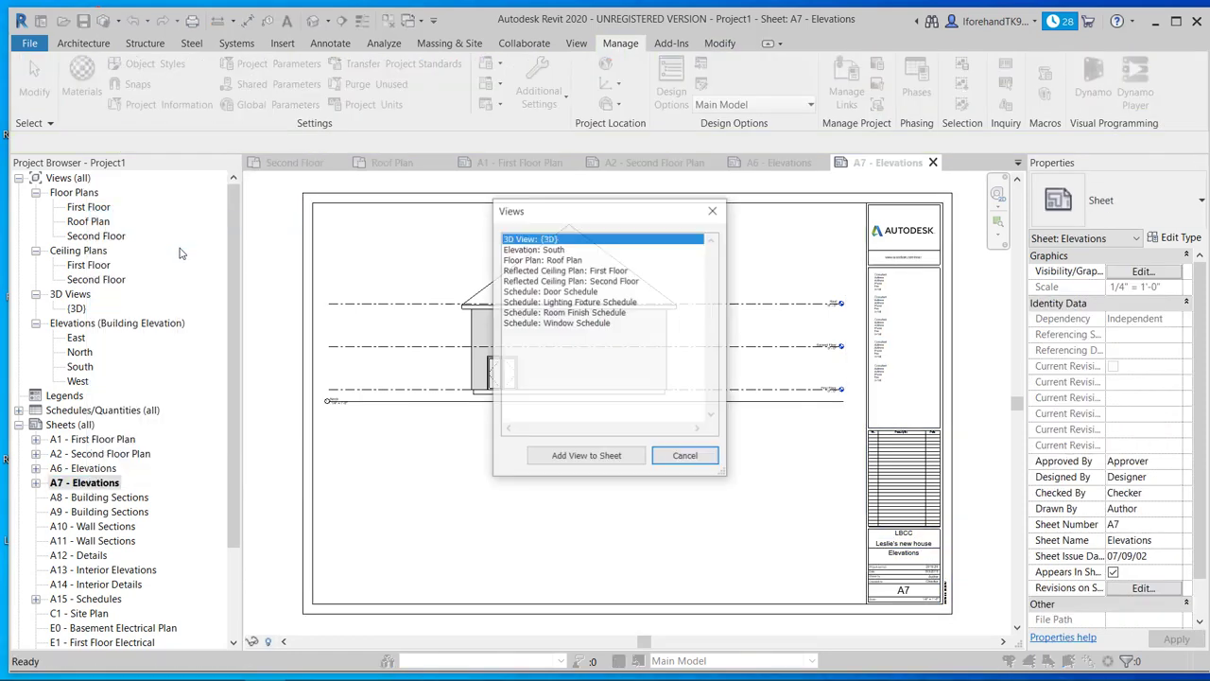
{"action": "left_click", "coordinate": [566, 249]}
{"action": "left_click", "coordinate": [559, 456]}
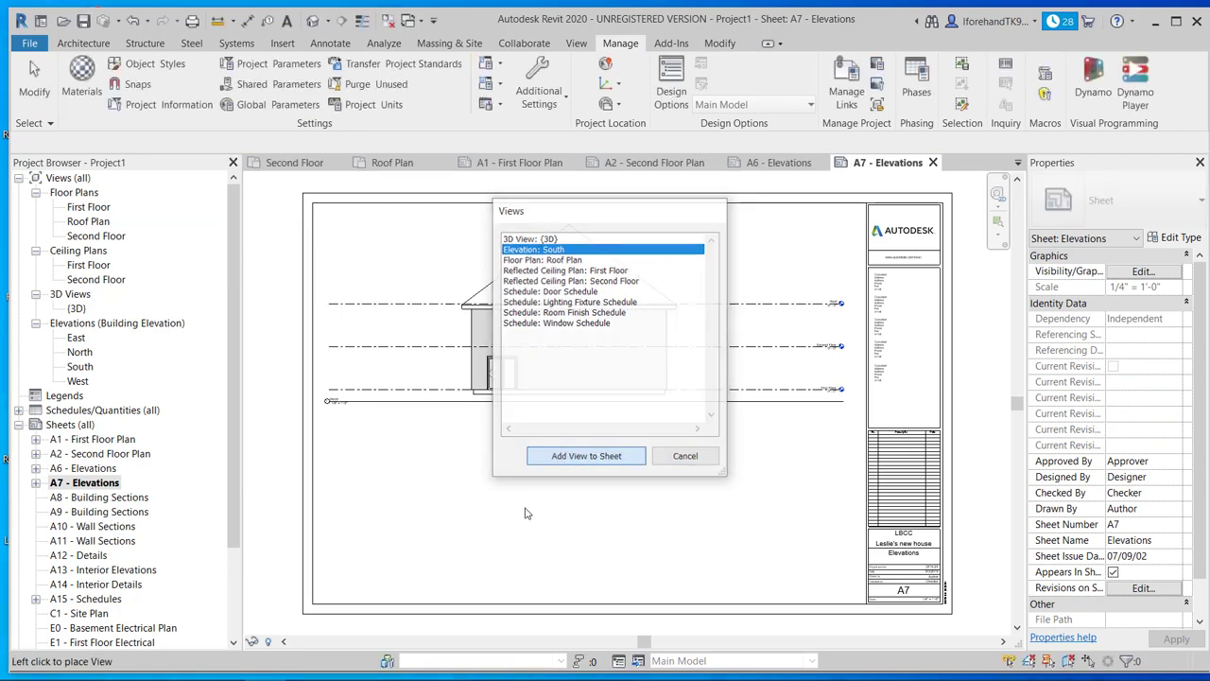
{"action": "left_click", "coordinate": [588, 511]}
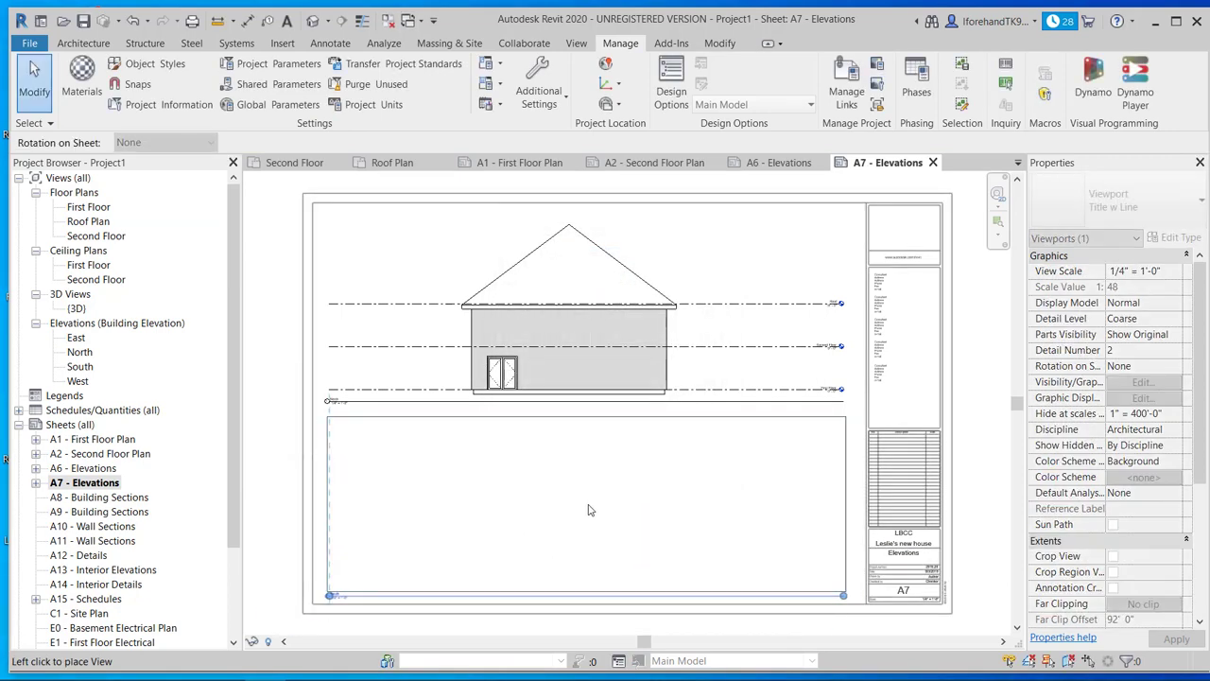
{"action": "left_click", "coordinate": [588, 510]}
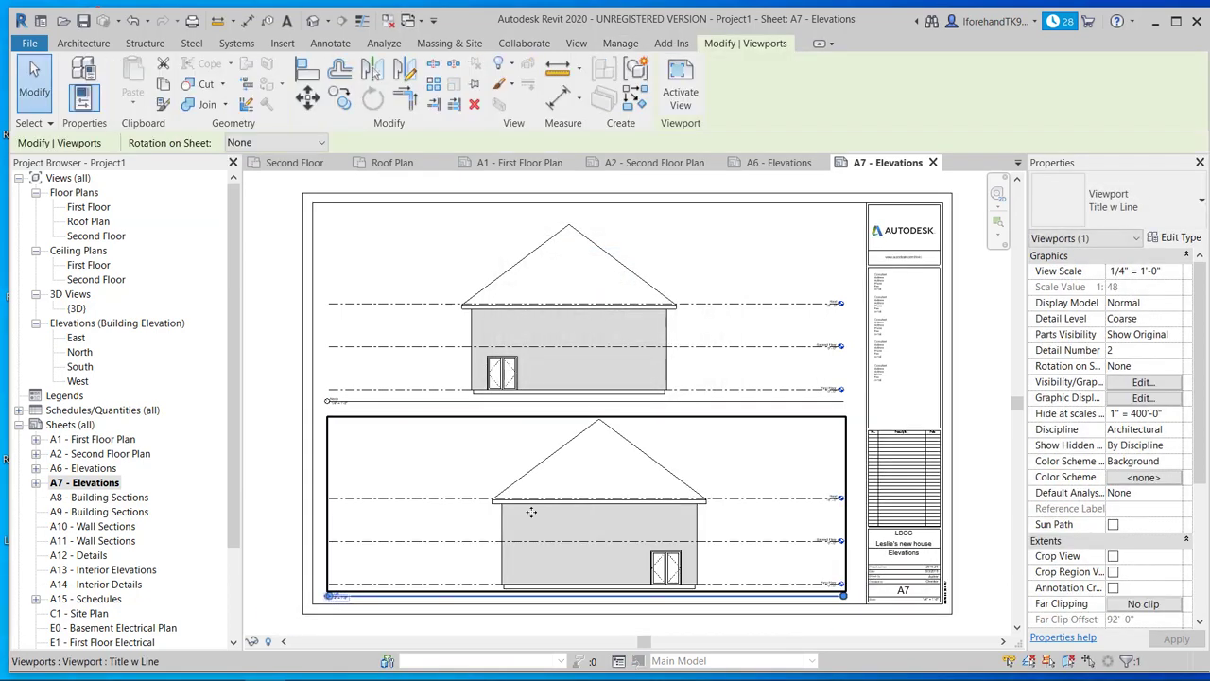
Open sheet A8 - Building Sections and check which views are available to add to it, without adding any
{"action": "left_click", "coordinate": [271, 507]}
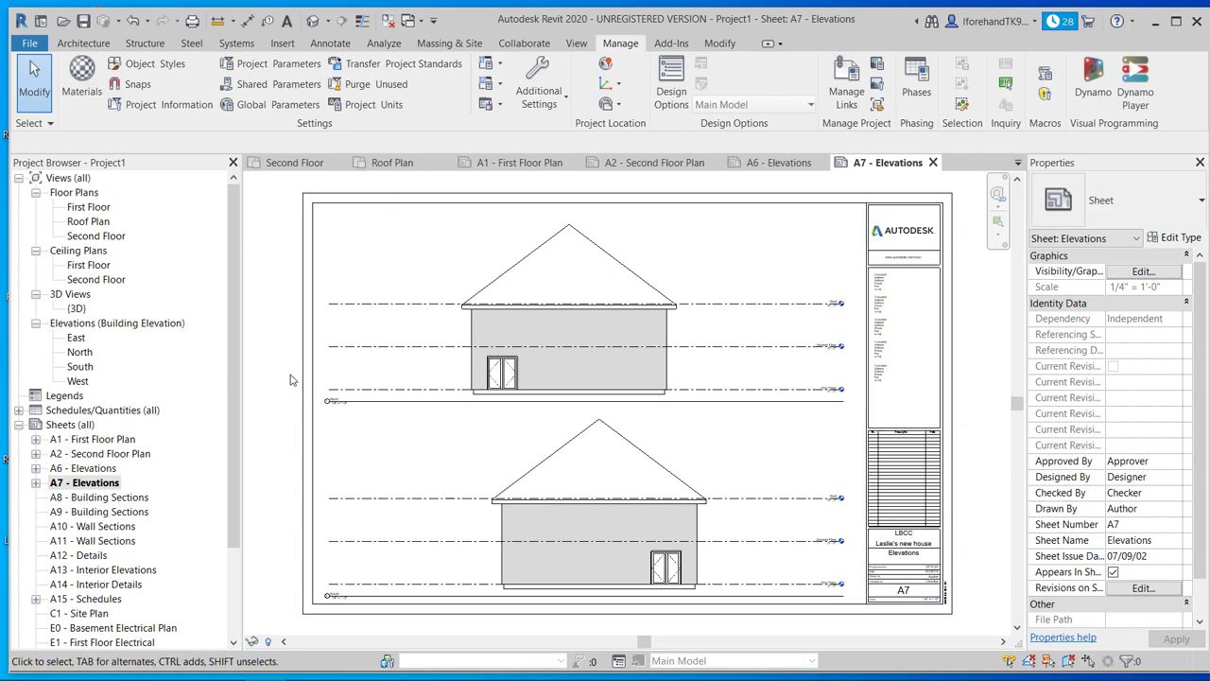
{"action": "left_click", "coordinate": [132, 498]}
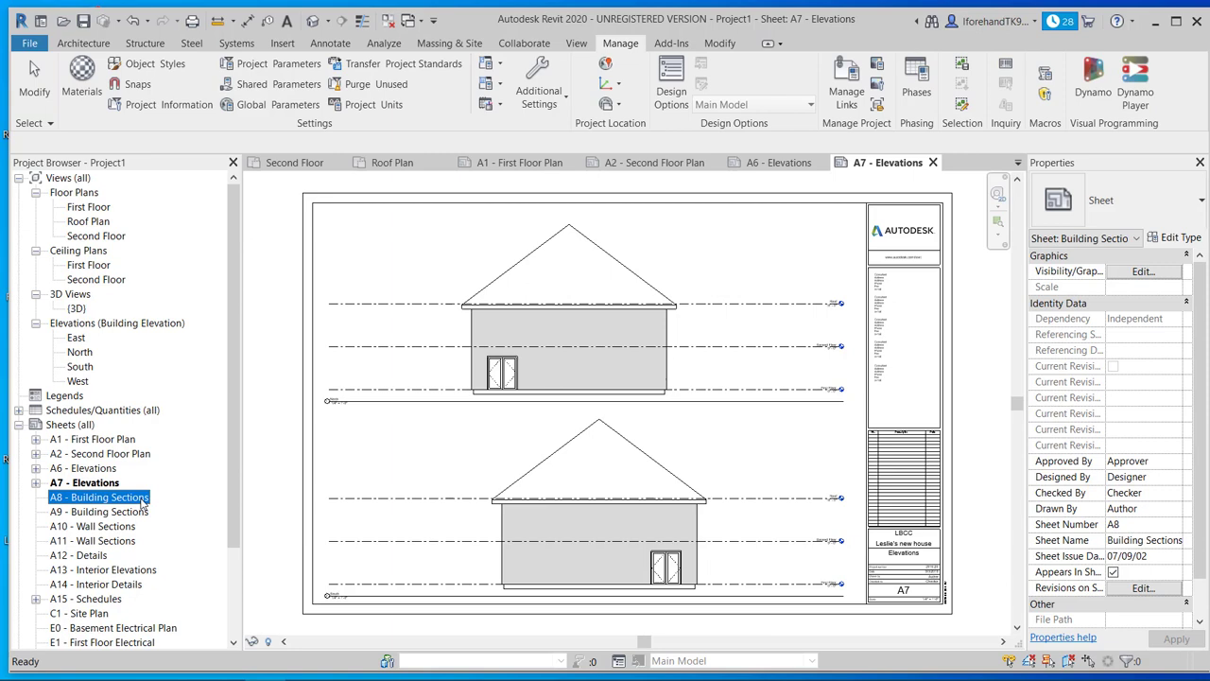
{"action": "double_click", "coordinate": [142, 504]}
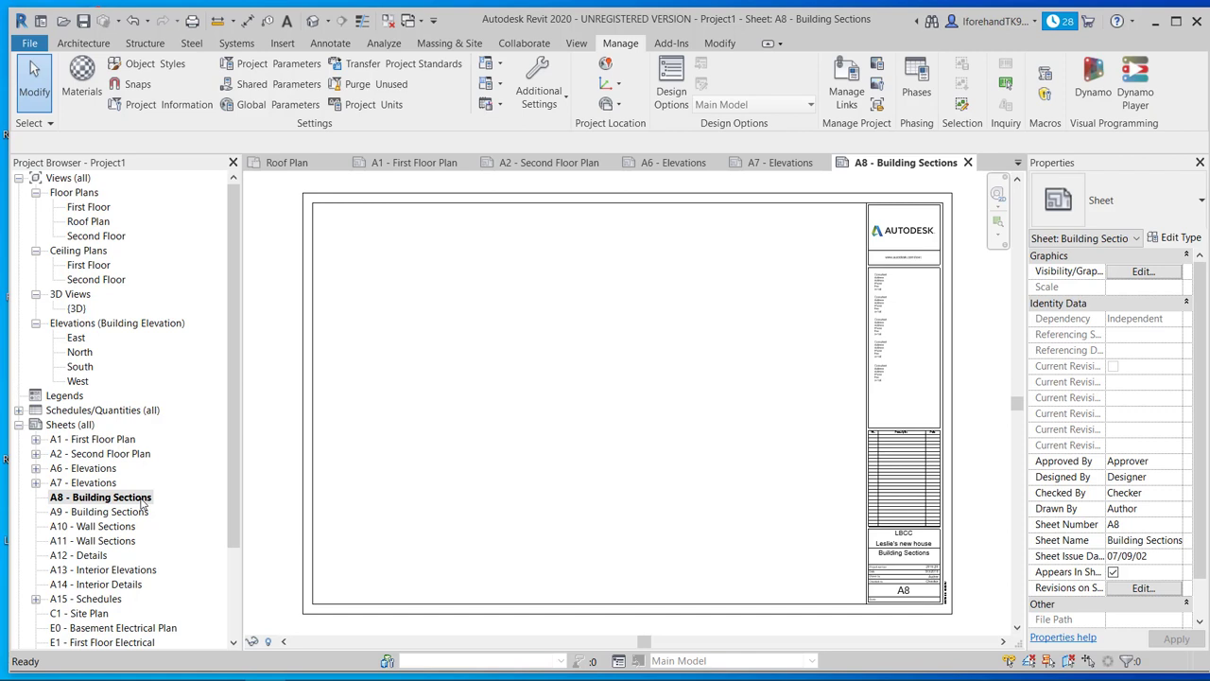
{"action": "right_click", "coordinate": [141, 503]}
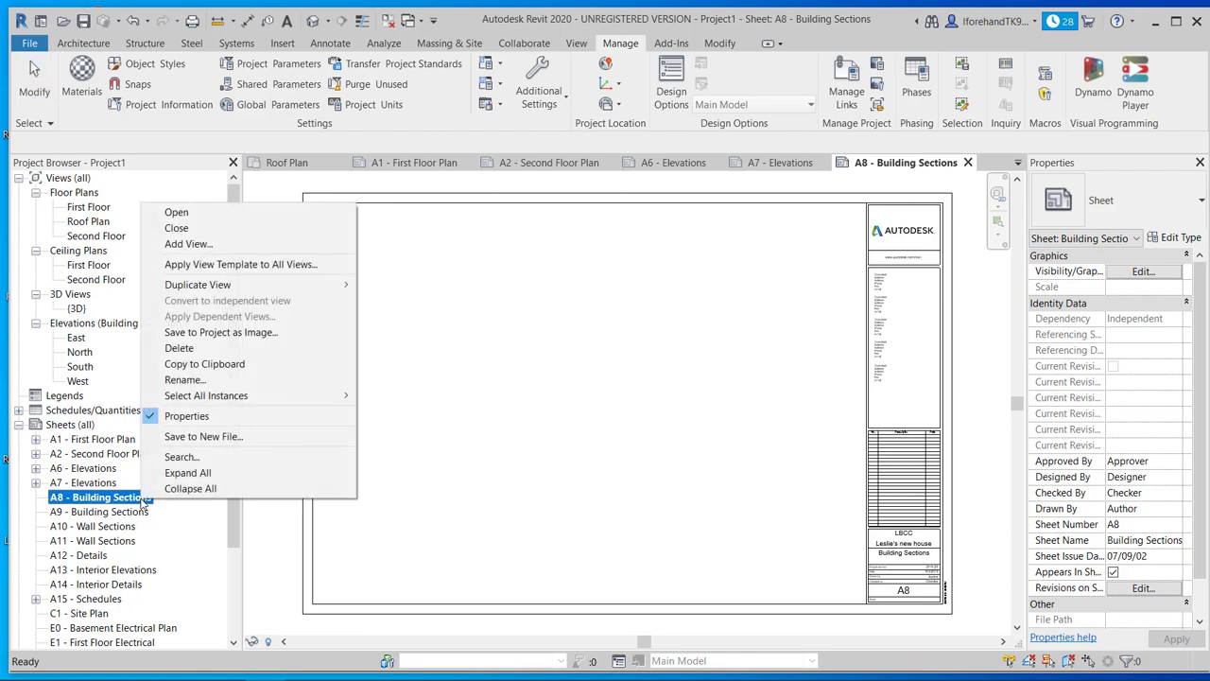
{"action": "left_click", "coordinate": [228, 245]}
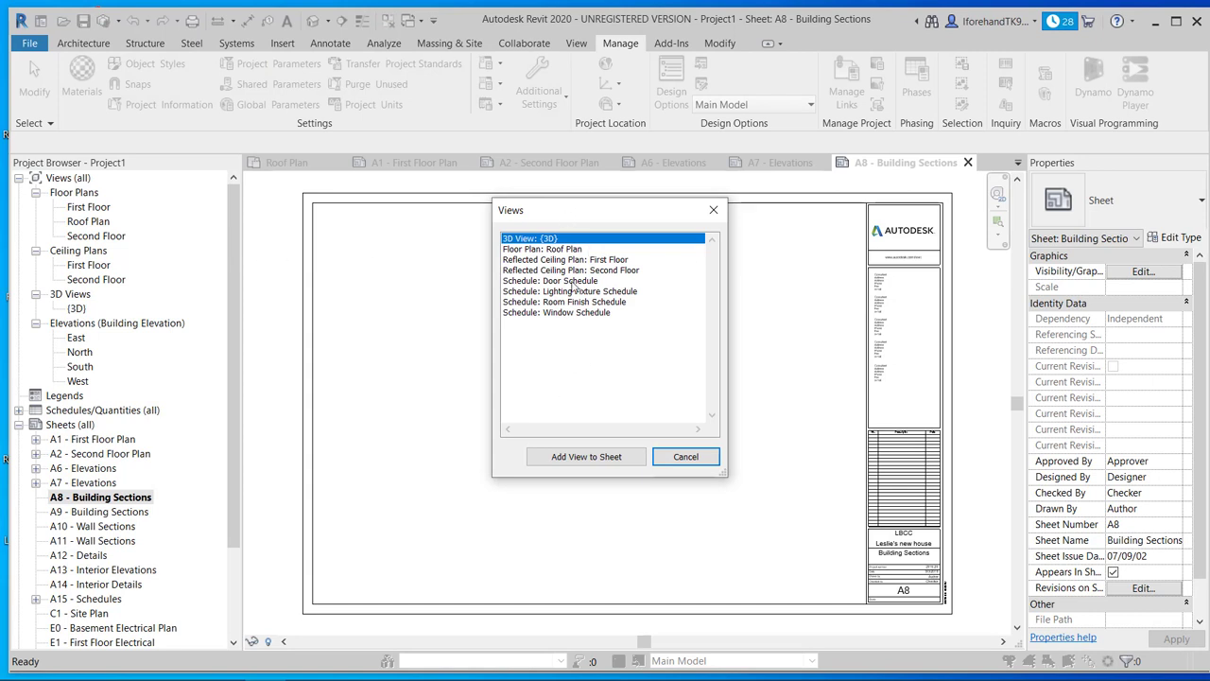
{"action": "left_click", "coordinate": [714, 209]}
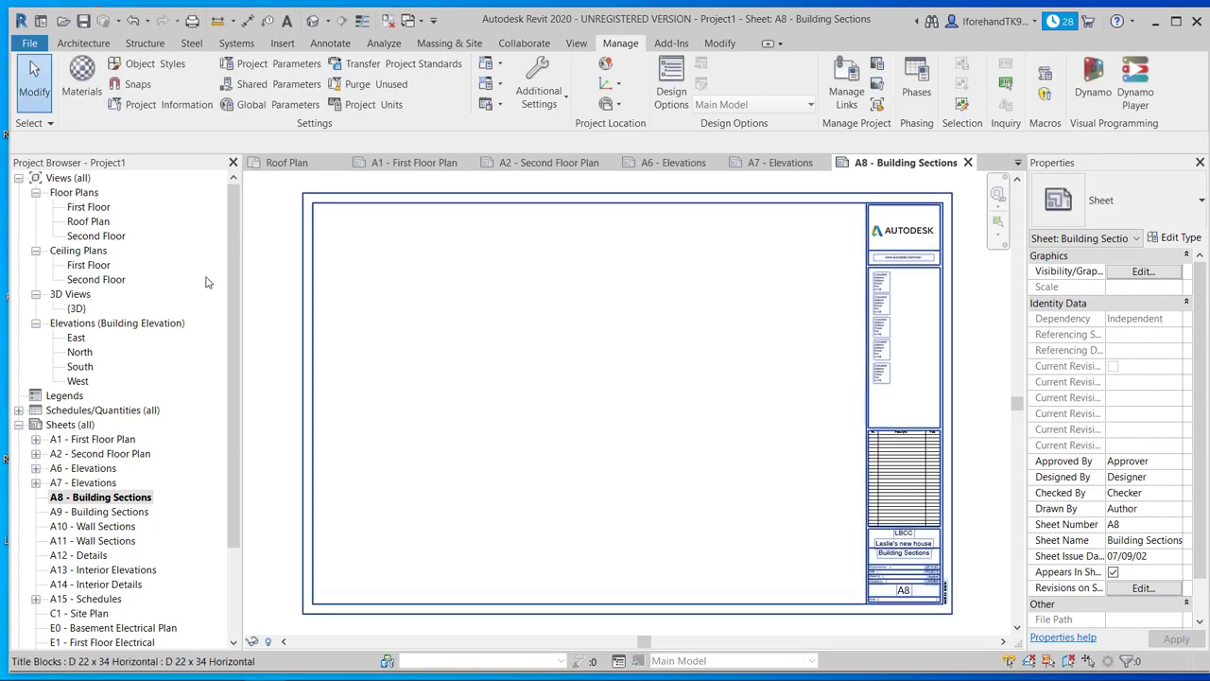
Open the First Floor floor plan view
{"action": "double_click", "coordinate": [90, 207]}
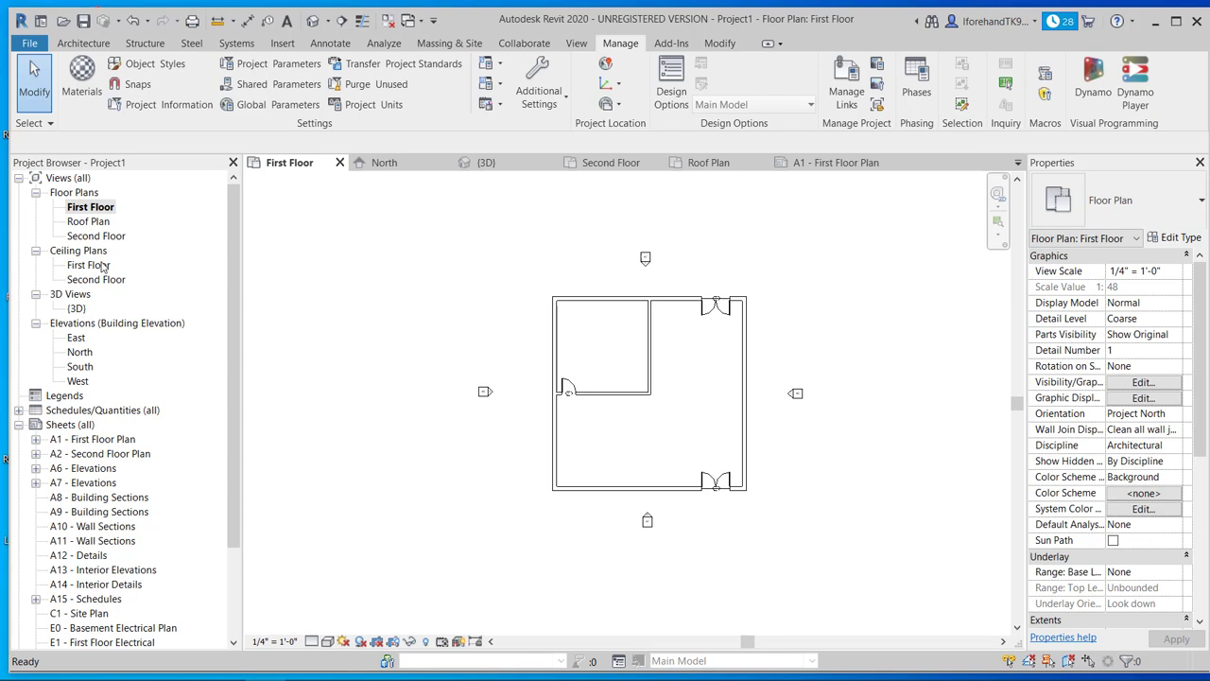
{"action": "left_click", "coordinate": [330, 44]}
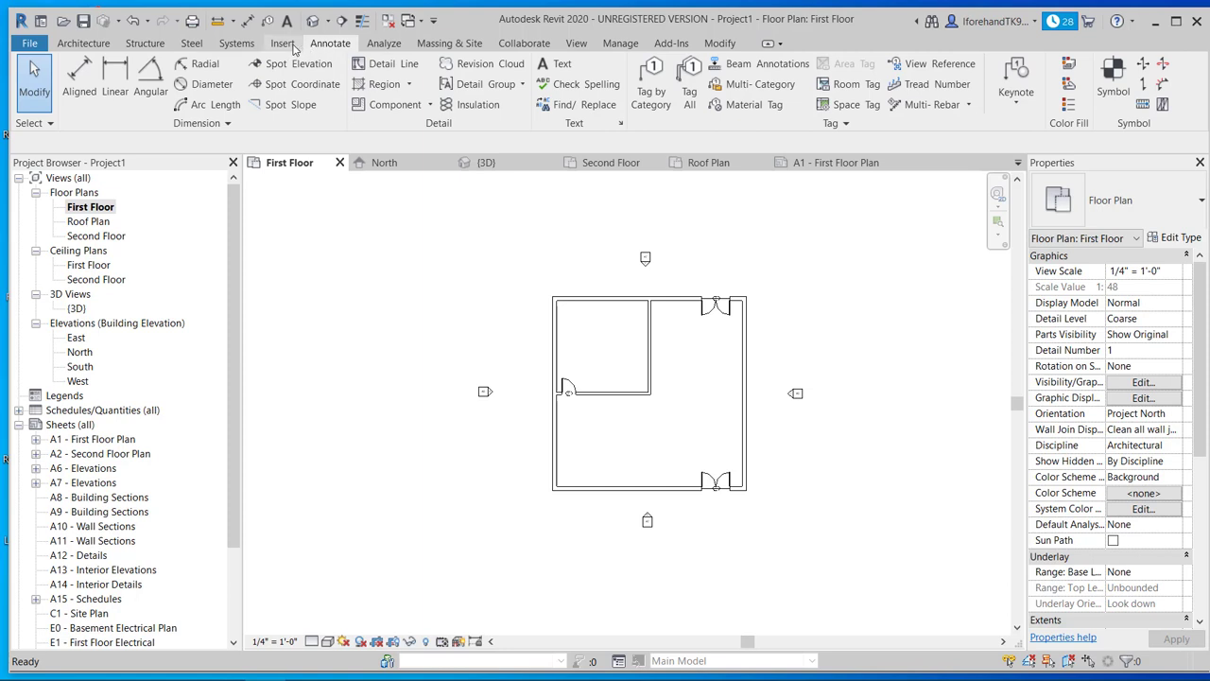
{"action": "left_click", "coordinate": [285, 45]}
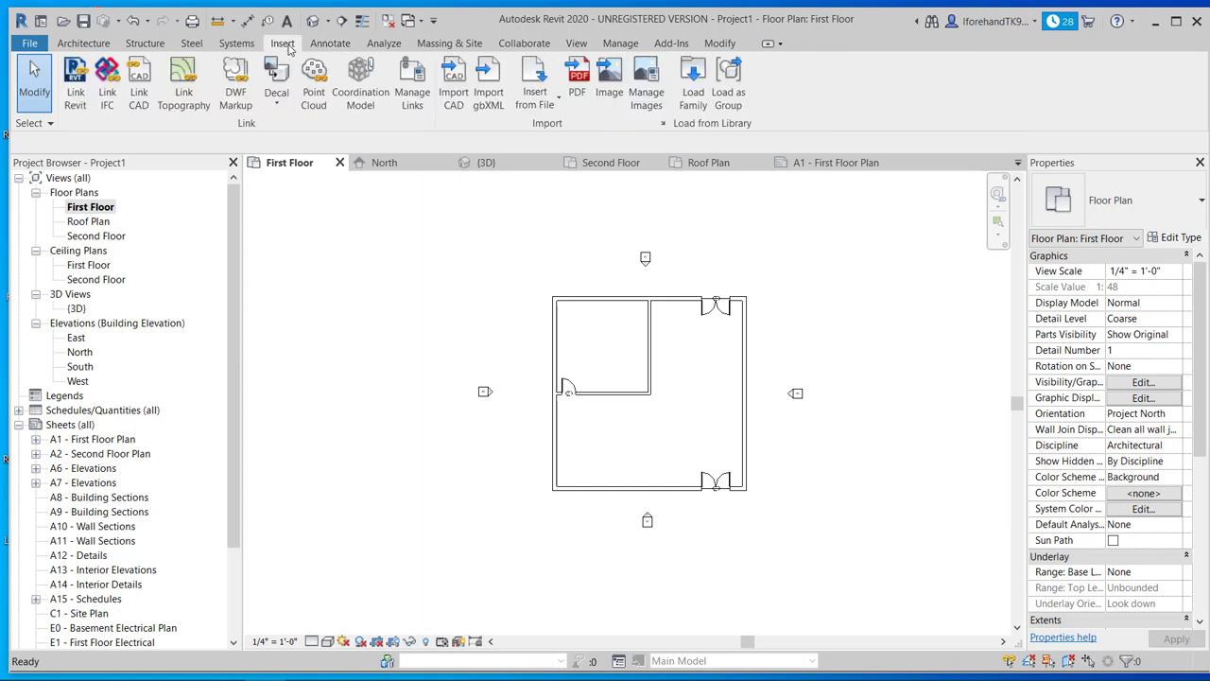
{"action": "left_click", "coordinate": [320, 44]}
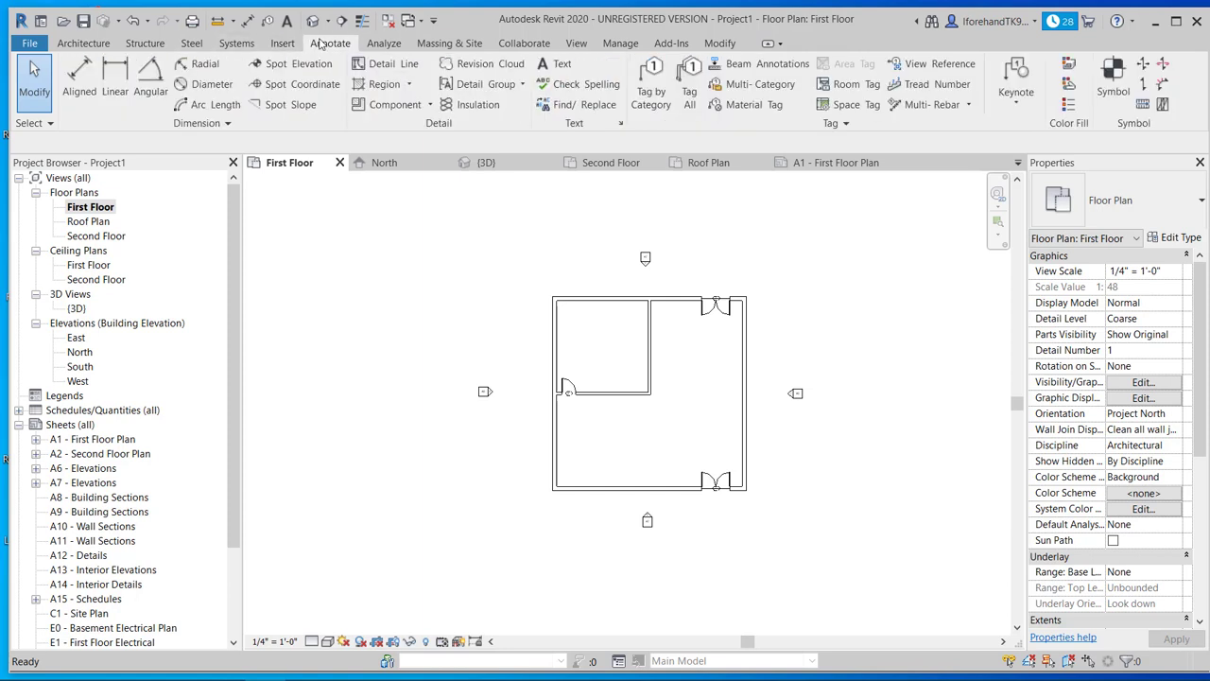
{"action": "left_click", "coordinate": [386, 47]}
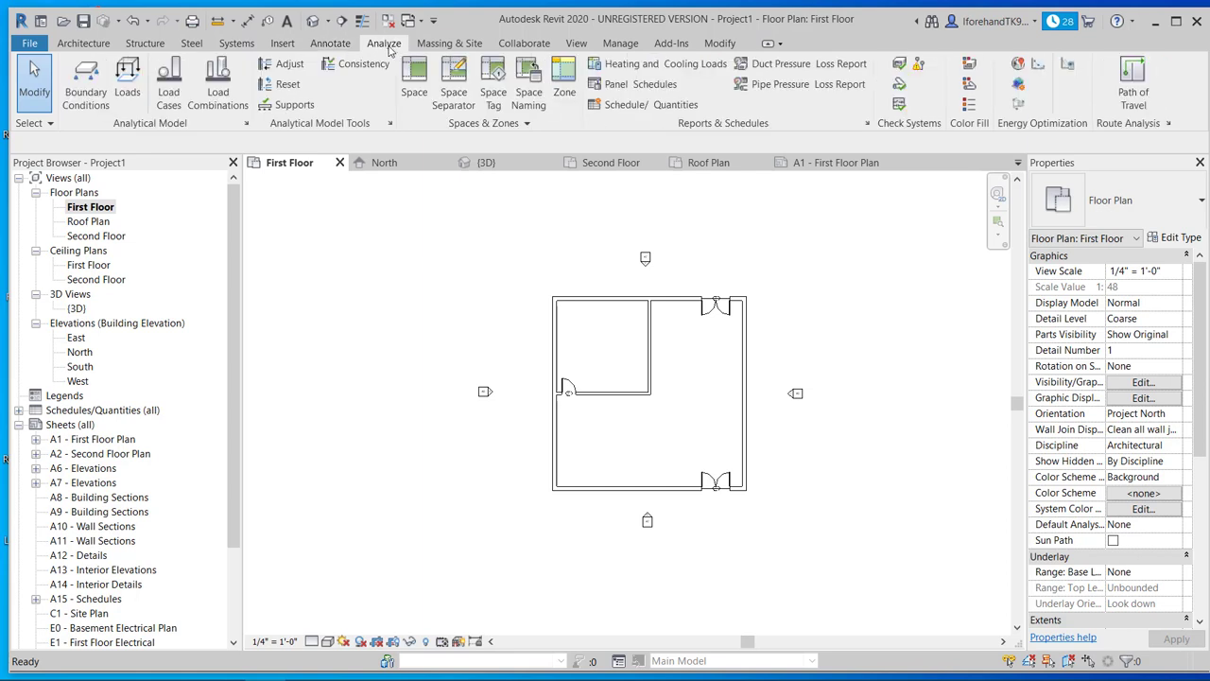
{"action": "left_click", "coordinate": [446, 44]}
{"action": "left_click", "coordinate": [527, 47]}
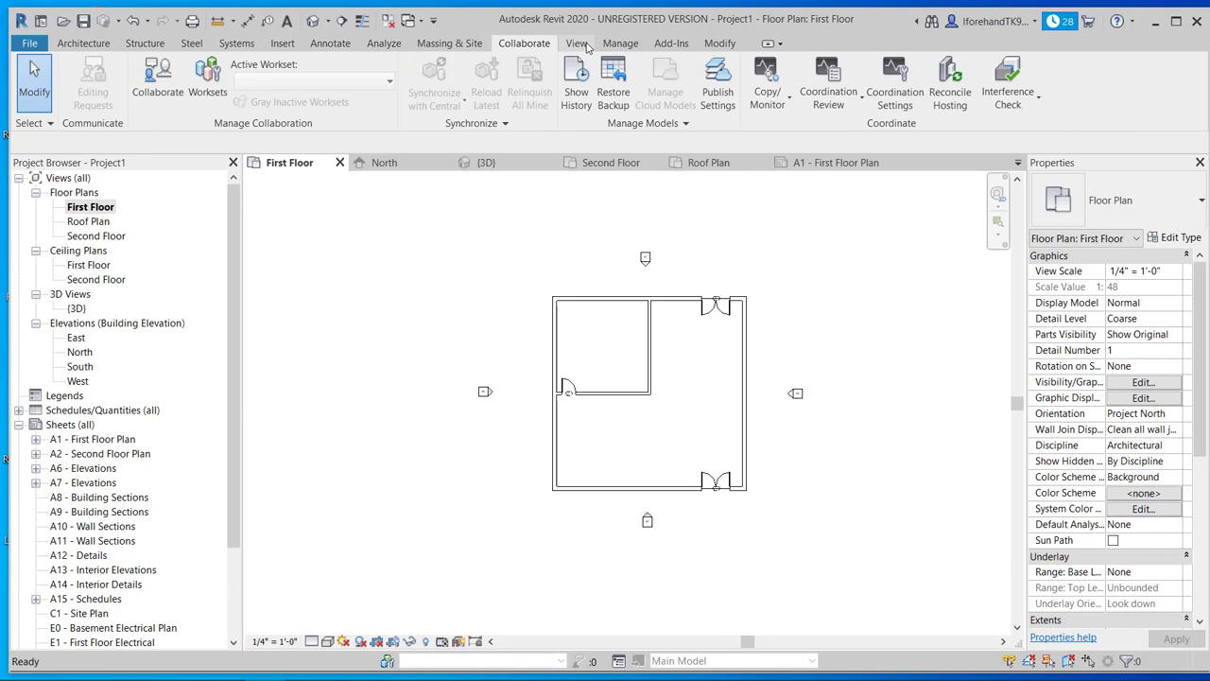
Draw a vertical building section line through the enclosed corner room, from beyond the north wall to beyond the south wall, looking east
{"action": "left_click", "coordinate": [578, 44]}
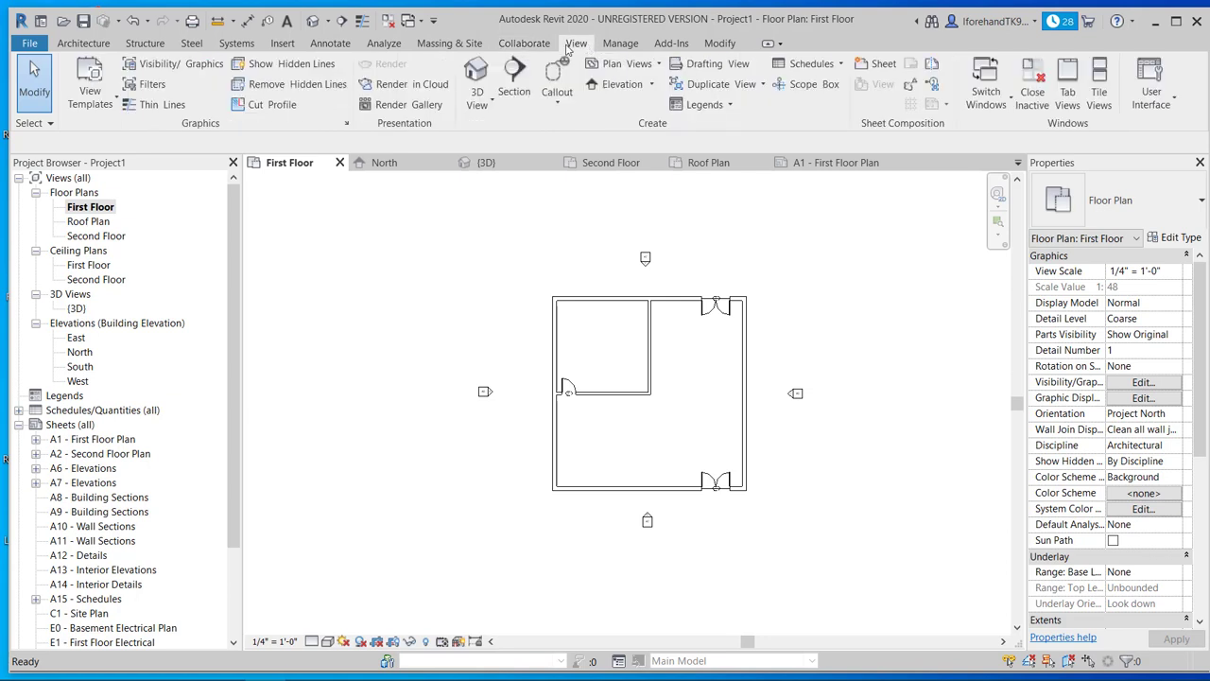
{"action": "left_click", "coordinate": [512, 81]}
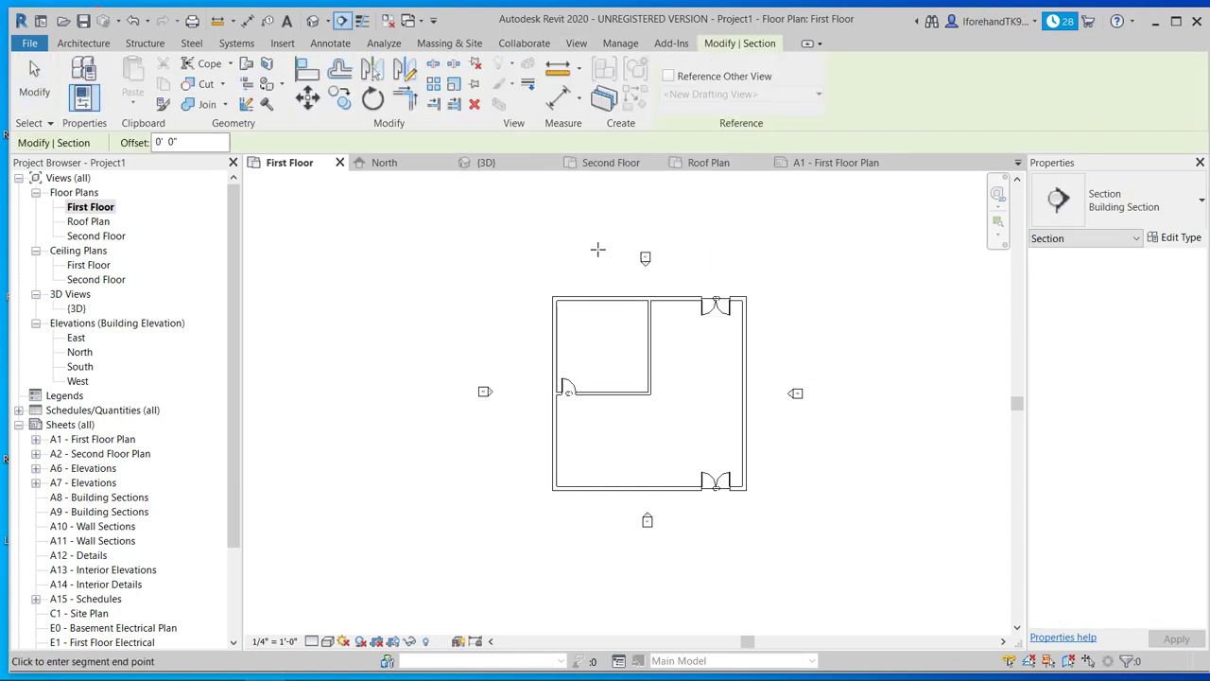
{"action": "left_click", "coordinate": [597, 238]}
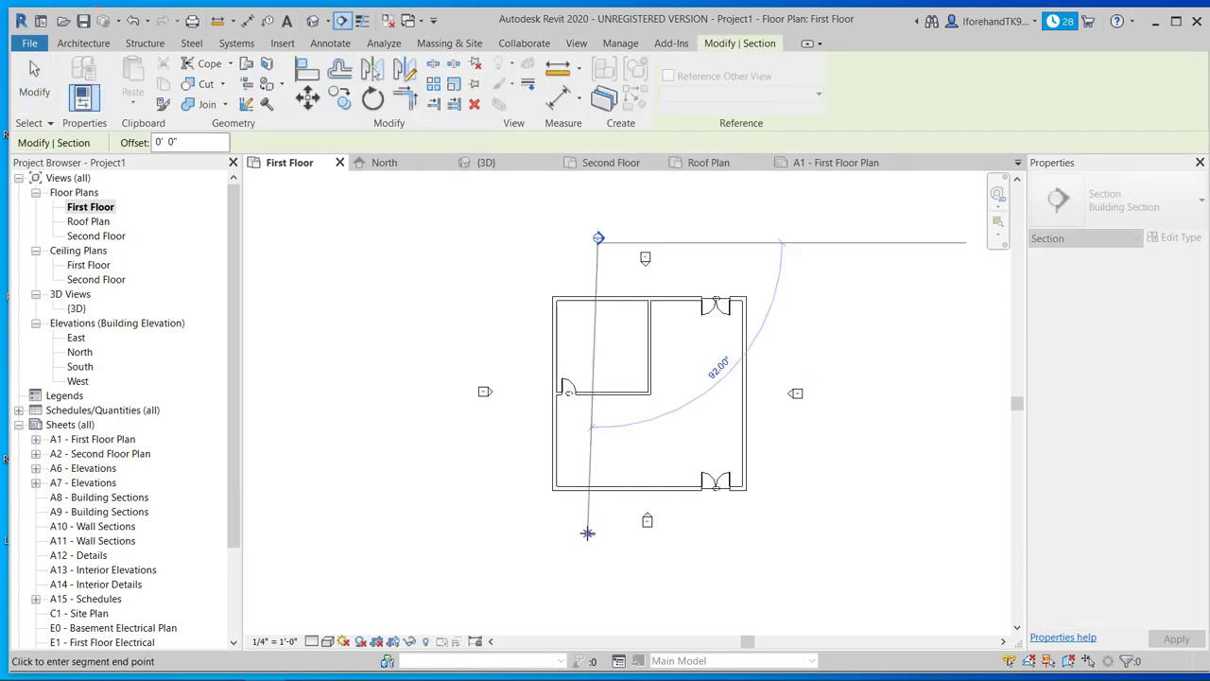
{"action": "left_click", "coordinate": [601, 534]}
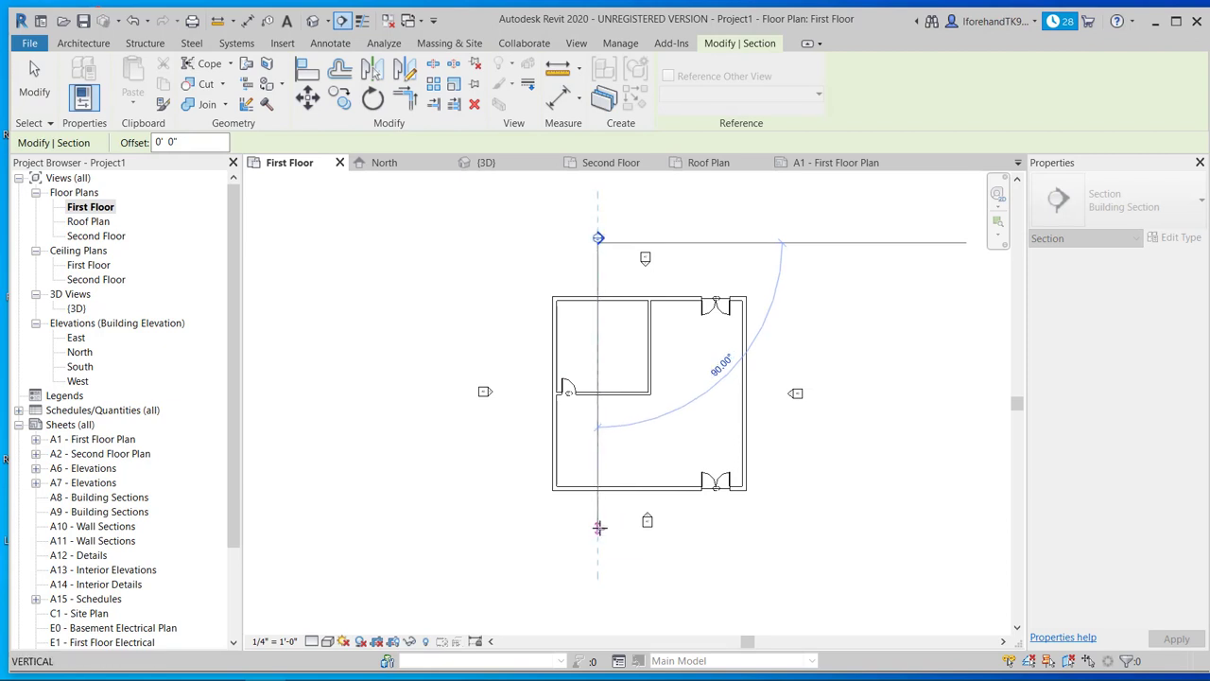
{"action": "left_click", "coordinate": [599, 525]}
{"action": "key", "text": "Escape"}
{"action": "key", "text": "Escape"}
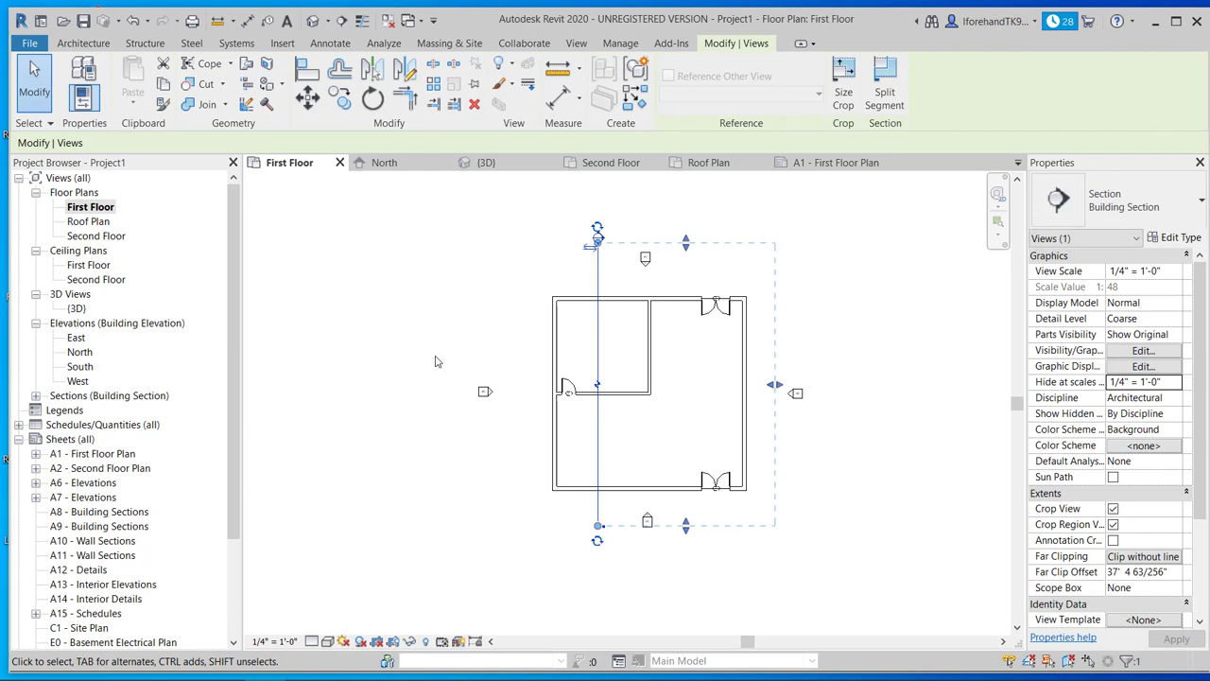
Pull the section's north extent and line end in so they stop just outside the building's north wall
{"action": "left_click_drag", "start_coordinate": [685, 244], "coordinate": [685, 275]}
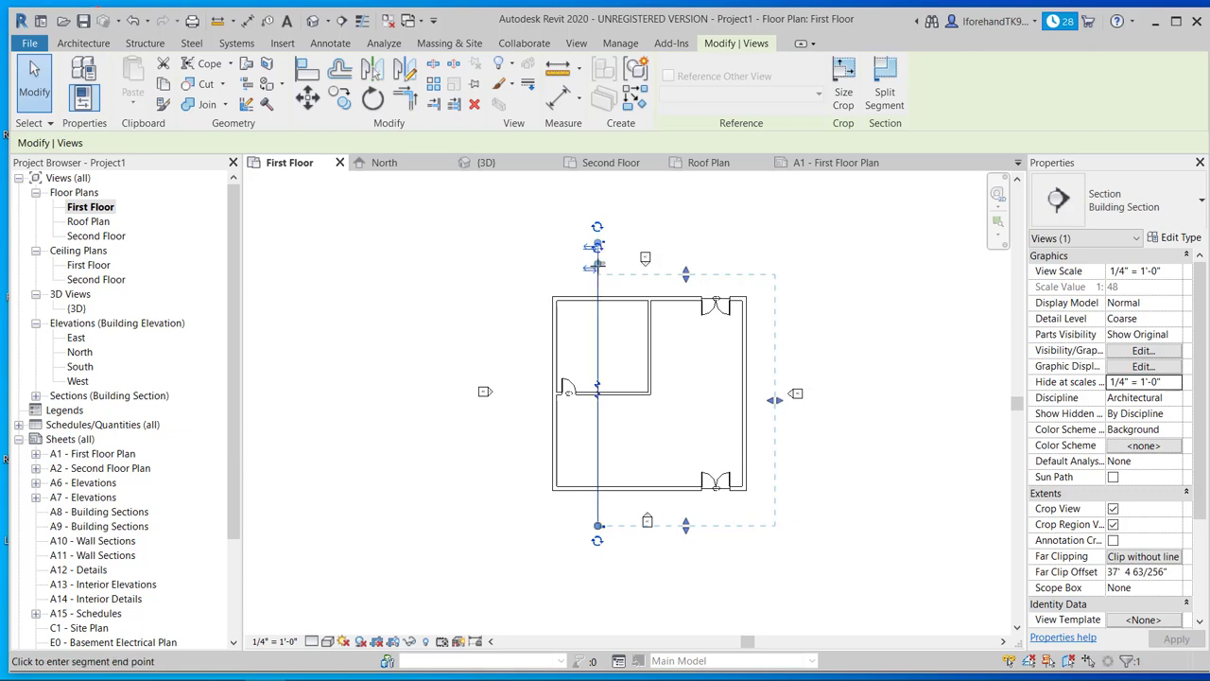
{"action": "left_click_drag", "start_coordinate": [597, 245], "coordinate": [598, 276]}
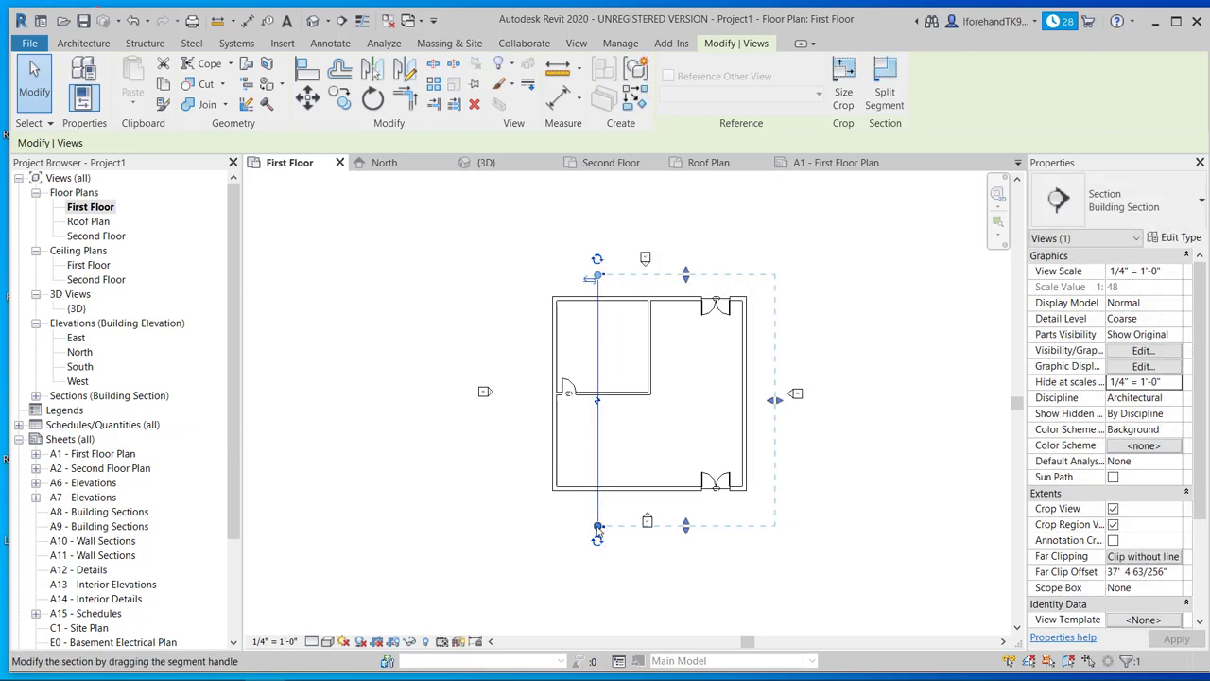
{"action": "left_click", "coordinate": [540, 529]}
Break the section line with a gap, shorten both remaining segments to just outside the north and south walls, and deselect it
{"action": "left_click", "coordinate": [601, 438]}
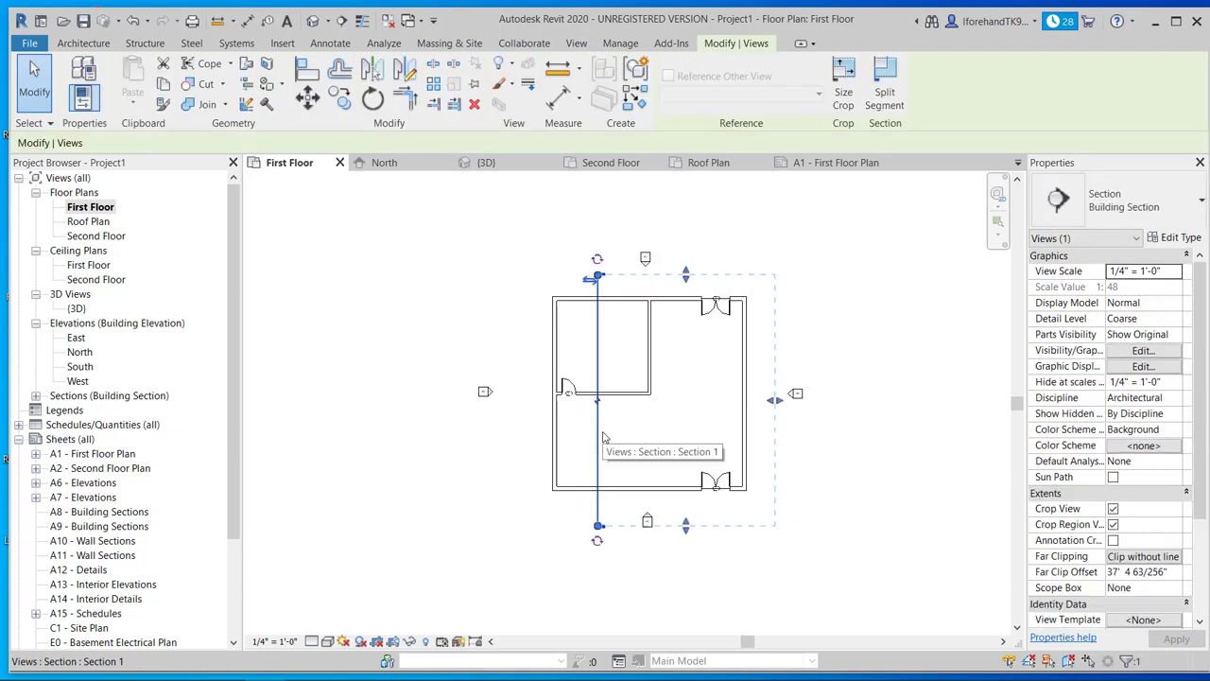
{"action": "left_click", "coordinate": [599, 400]}
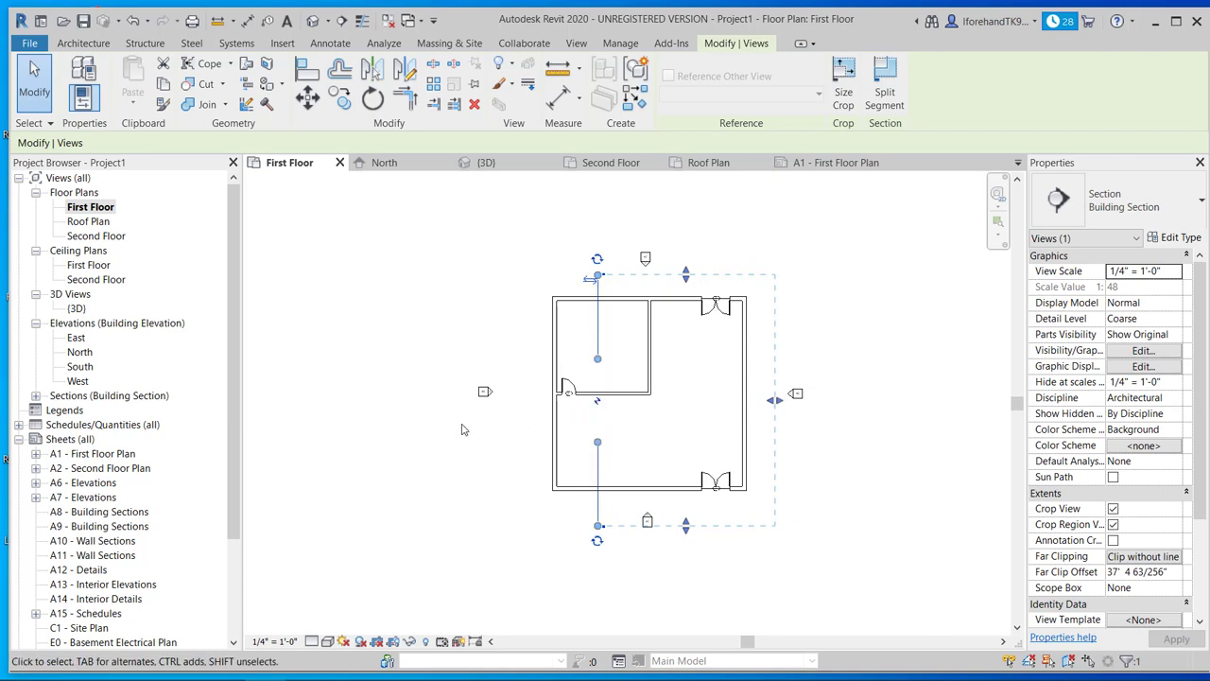
{"action": "left_click", "coordinate": [458, 466]}
{"action": "left_click", "coordinate": [594, 357]}
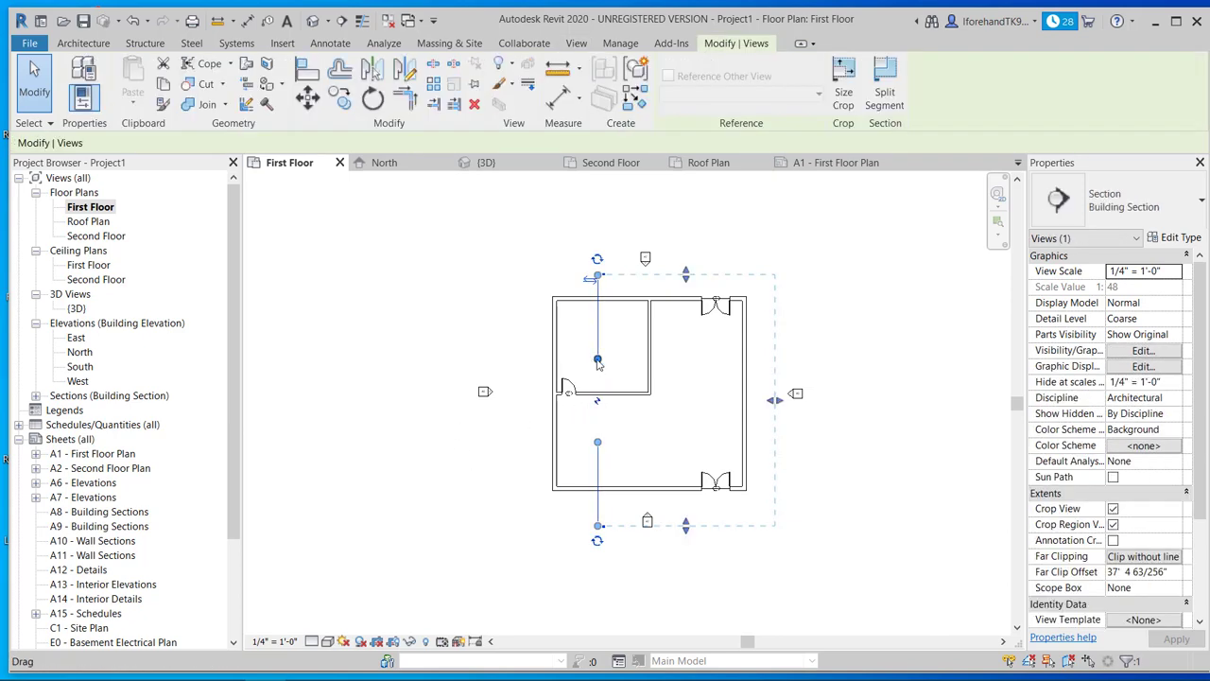
{"action": "left_click_drag", "start_coordinate": [594, 357], "coordinate": [591, 295]}
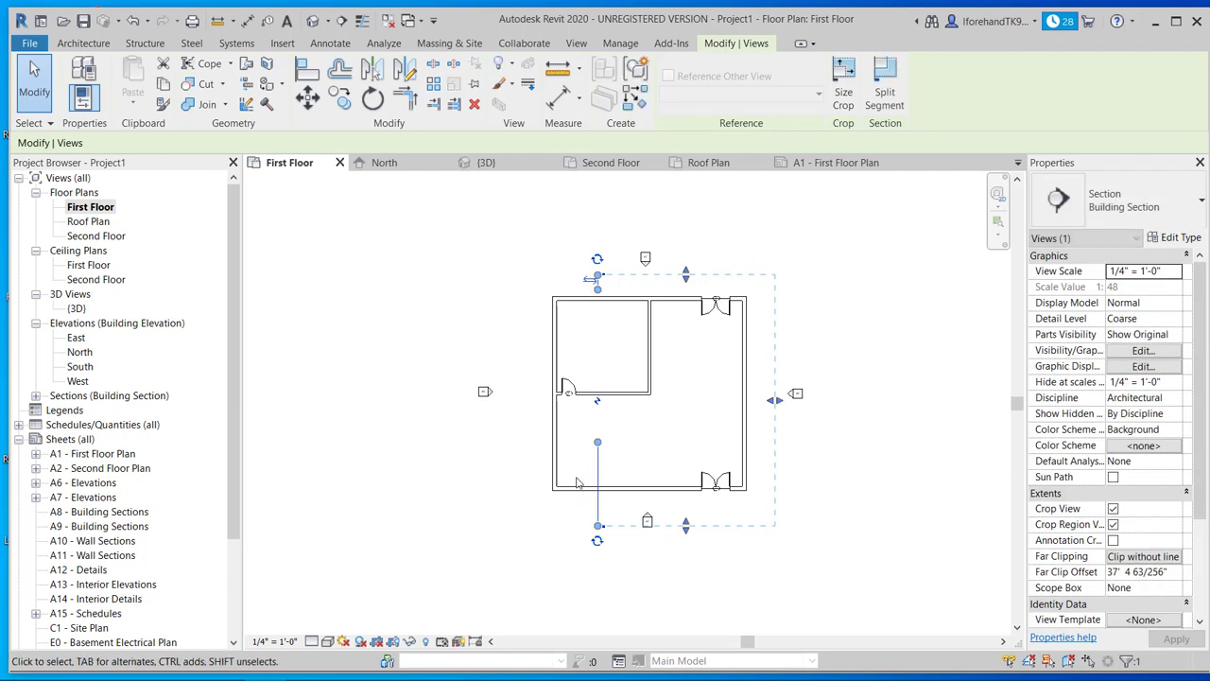
{"action": "left_click_drag", "start_coordinate": [598, 445], "coordinate": [599, 502]}
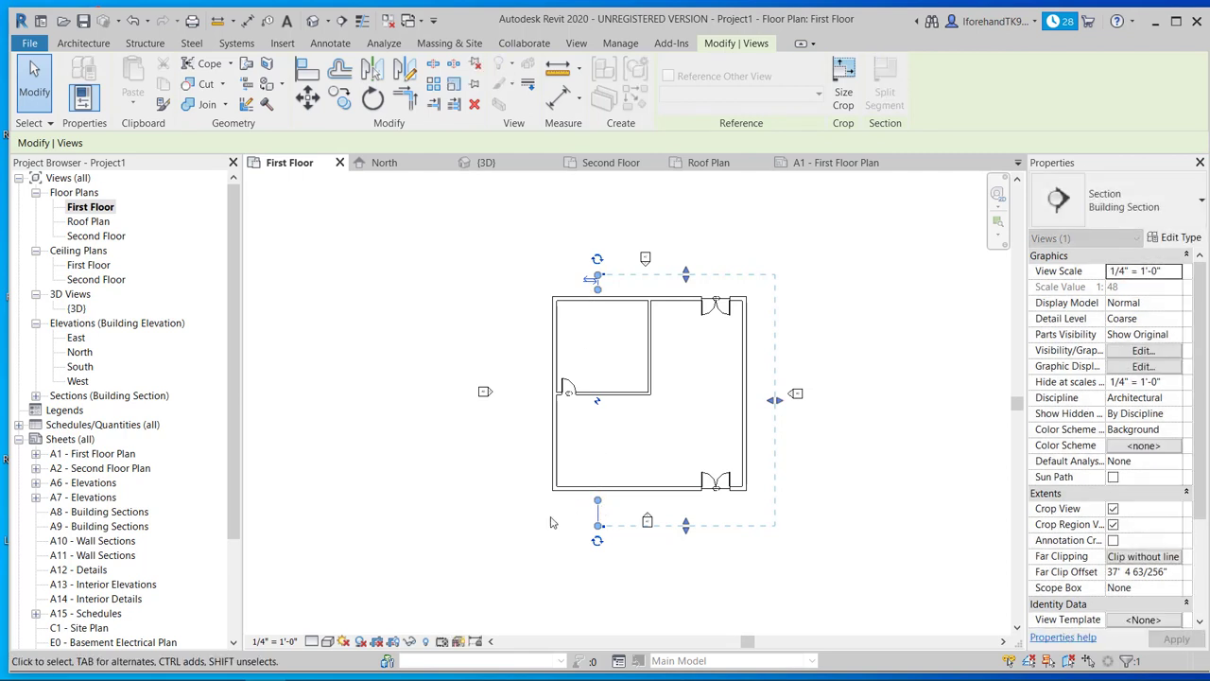
{"action": "left_click", "coordinate": [523, 461]}
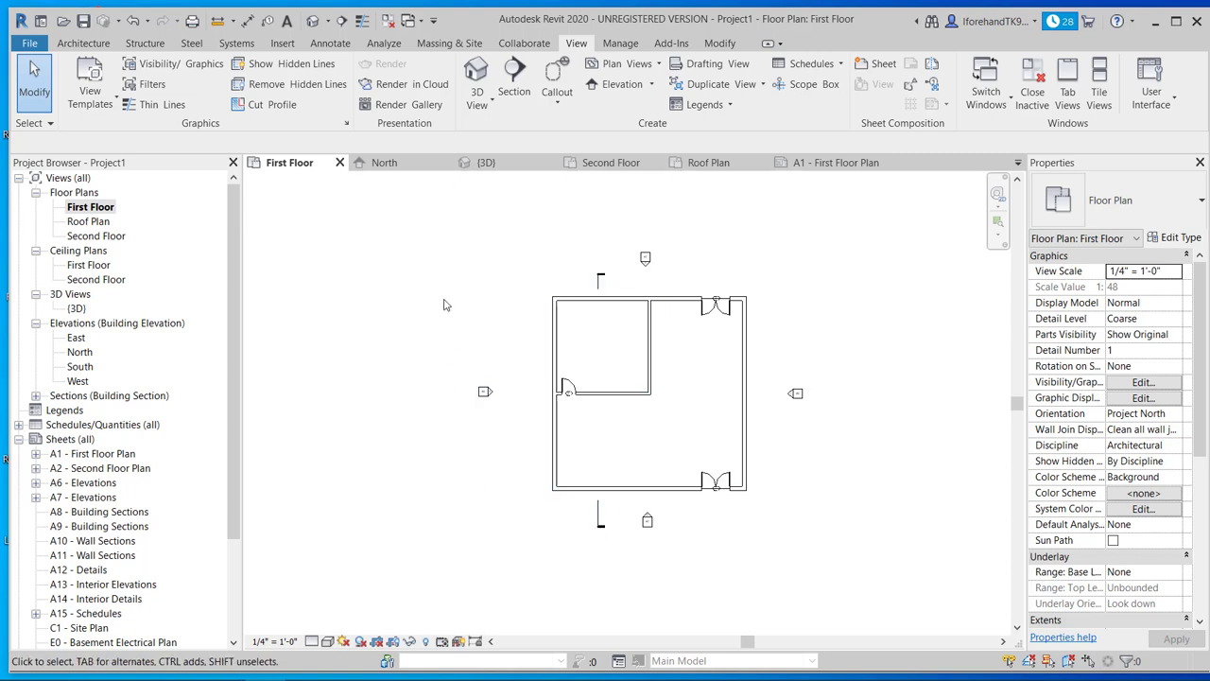
Open the Section 1 building section view
{"action": "left_click", "coordinate": [601, 284]}
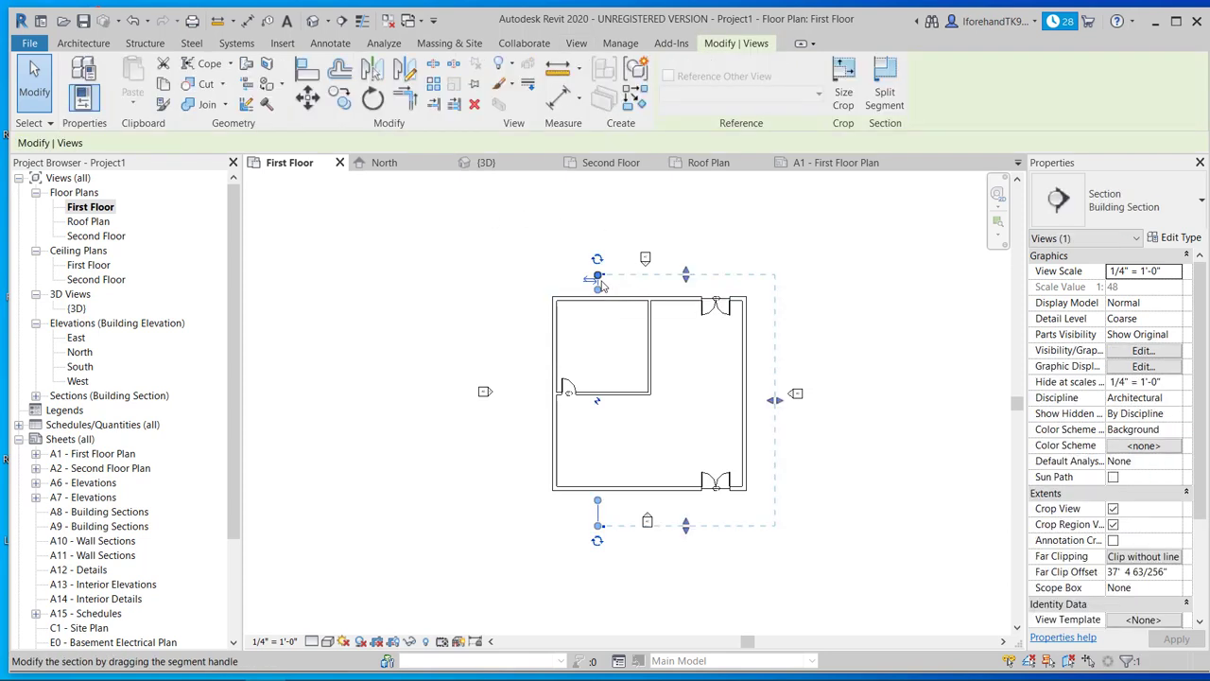
{"action": "left_click", "coordinate": [236, 264]}
{"action": "scroll", "coordinate": [237, 265], "scroll_direction": "down", "scroll_amount": 1}
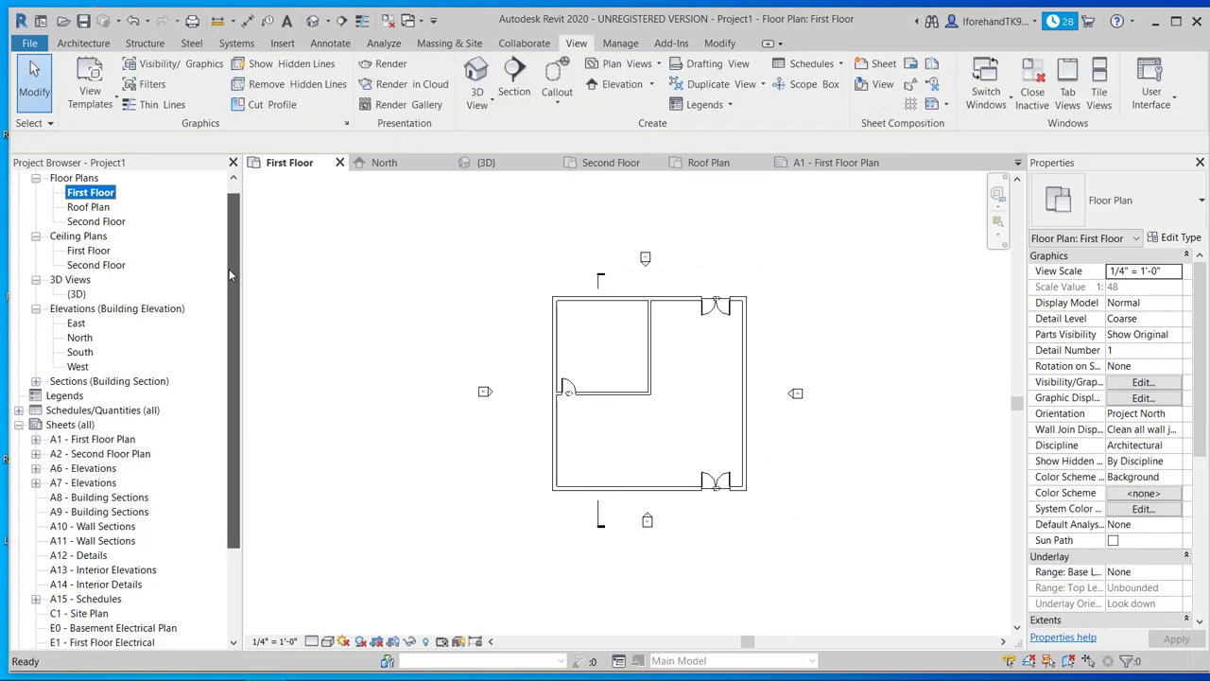
{"action": "left_click", "coordinate": [36, 382]}
{"action": "double_click", "coordinate": [85, 395]}
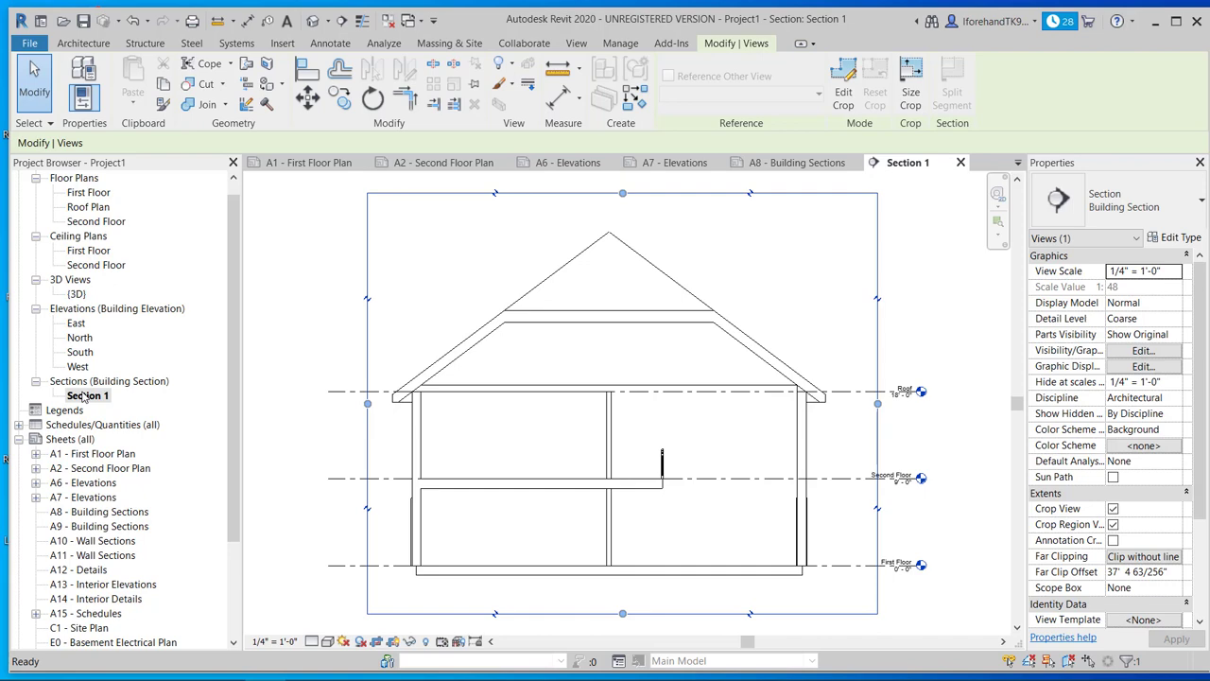
Add the Section 1 view to sheet A8 - Building Sections, placed near the middle of the sheet
{"action": "left_click", "coordinate": [107, 514]}
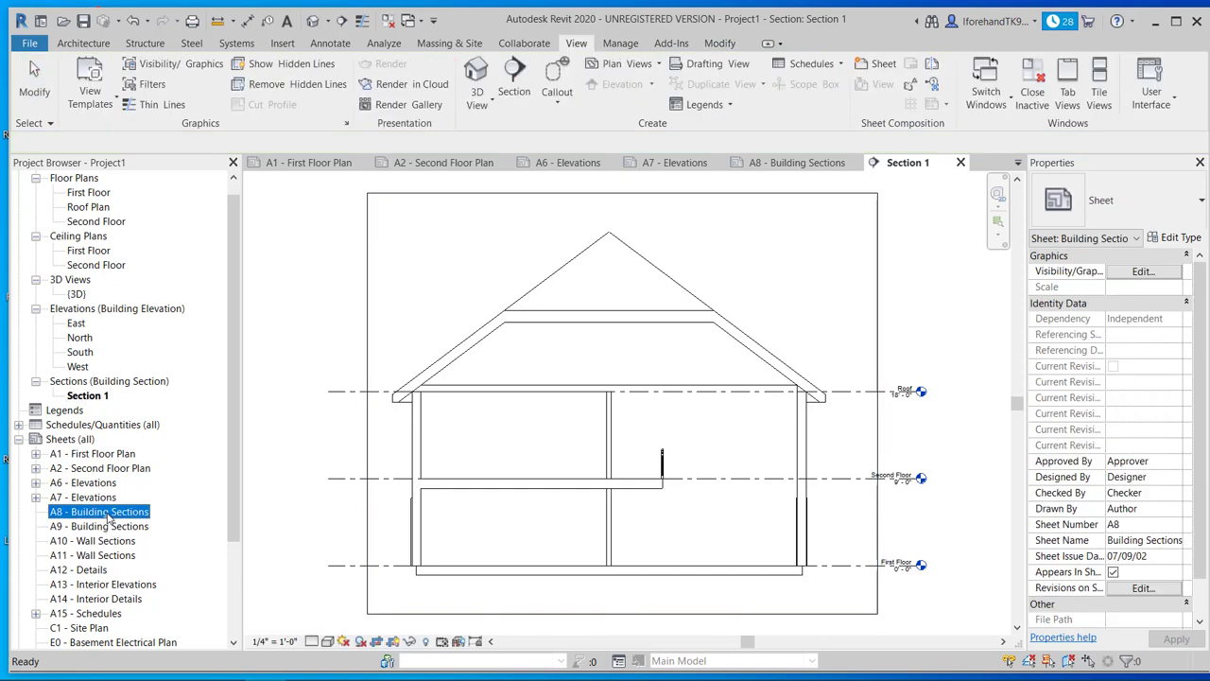
{"action": "right_click", "coordinate": [107, 517]}
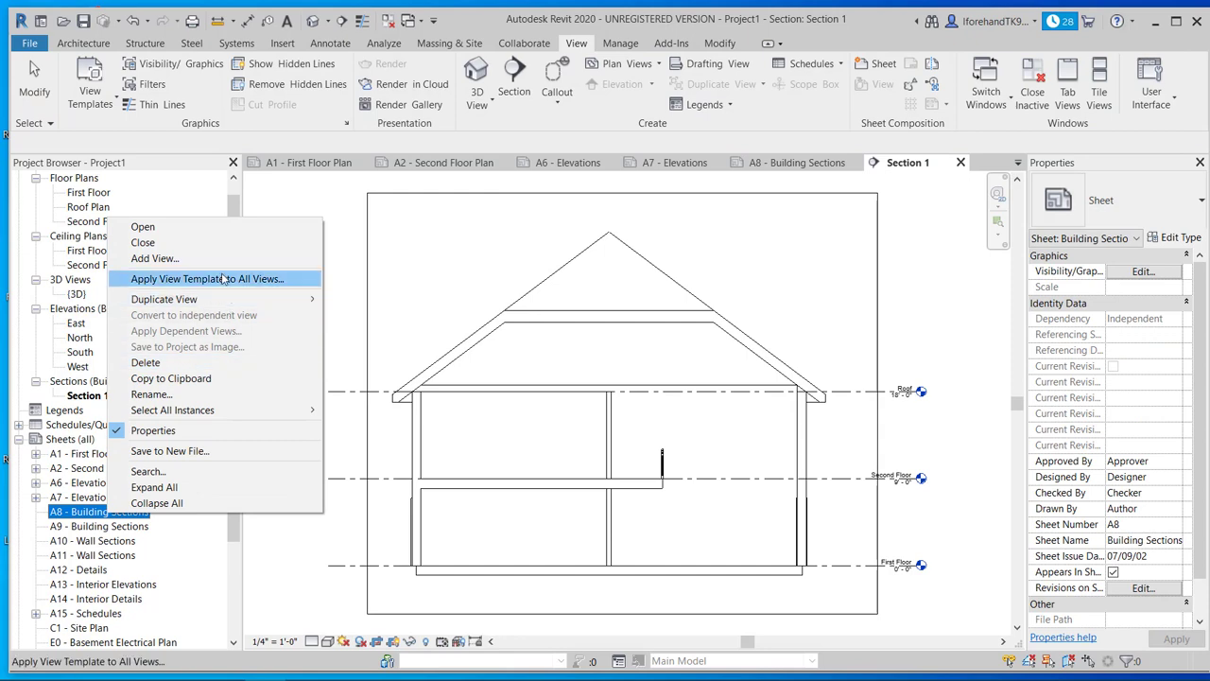
{"action": "left_click", "coordinate": [155, 258]}
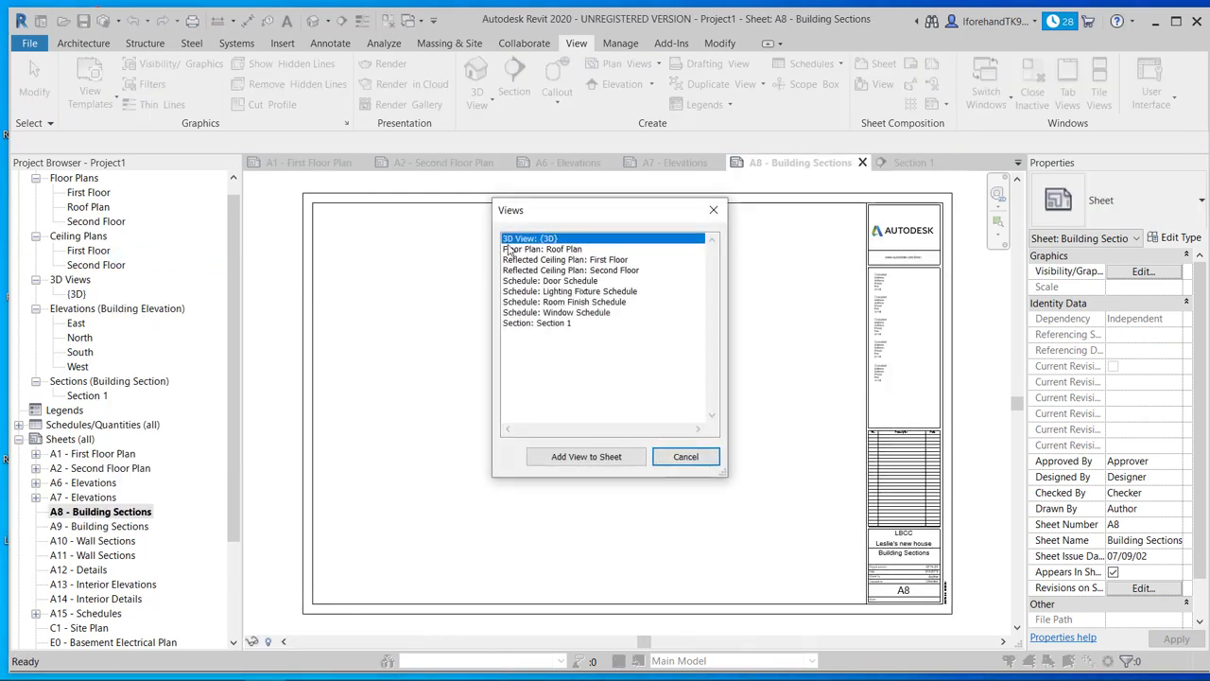
{"action": "left_click", "coordinate": [539, 324]}
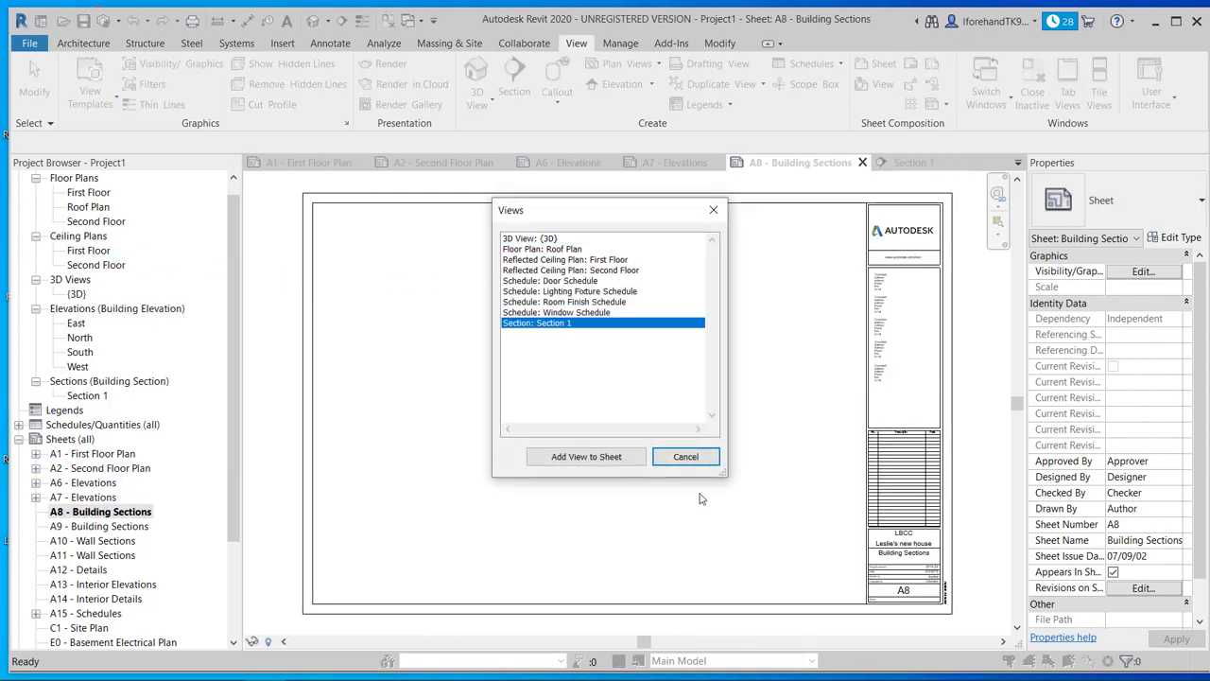
{"action": "left_click", "coordinate": [610, 458]}
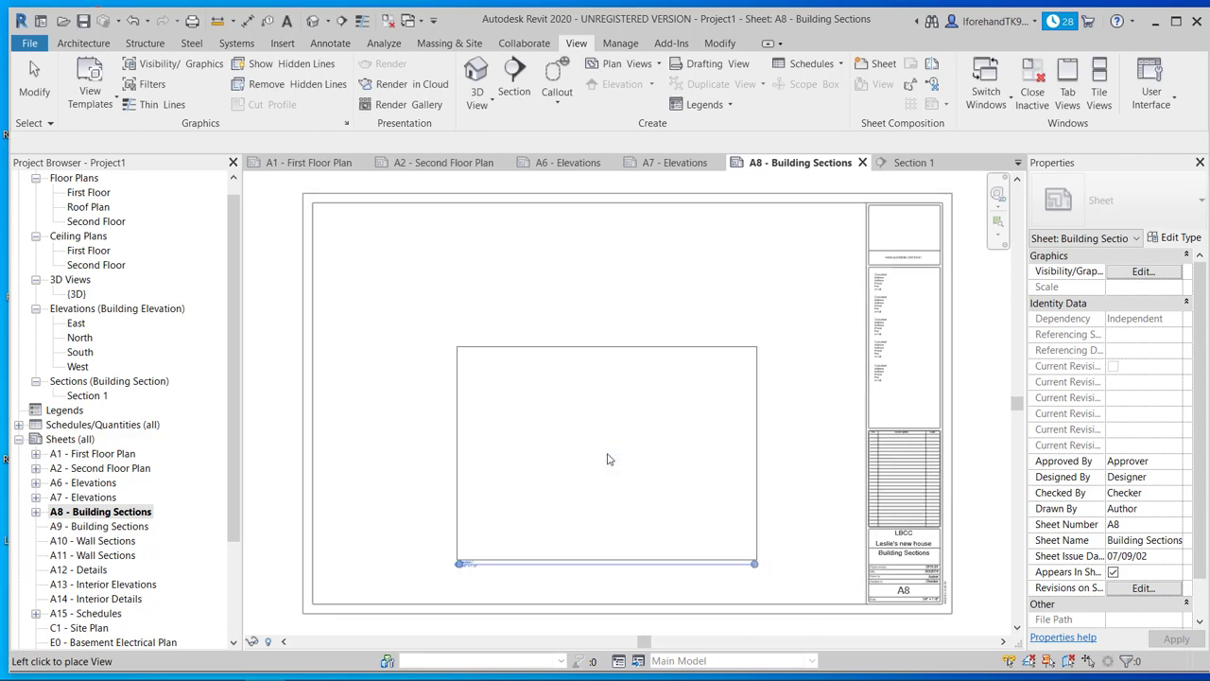
{"action": "left_click", "coordinate": [588, 401]}
{"action": "left_click", "coordinate": [372, 399]}
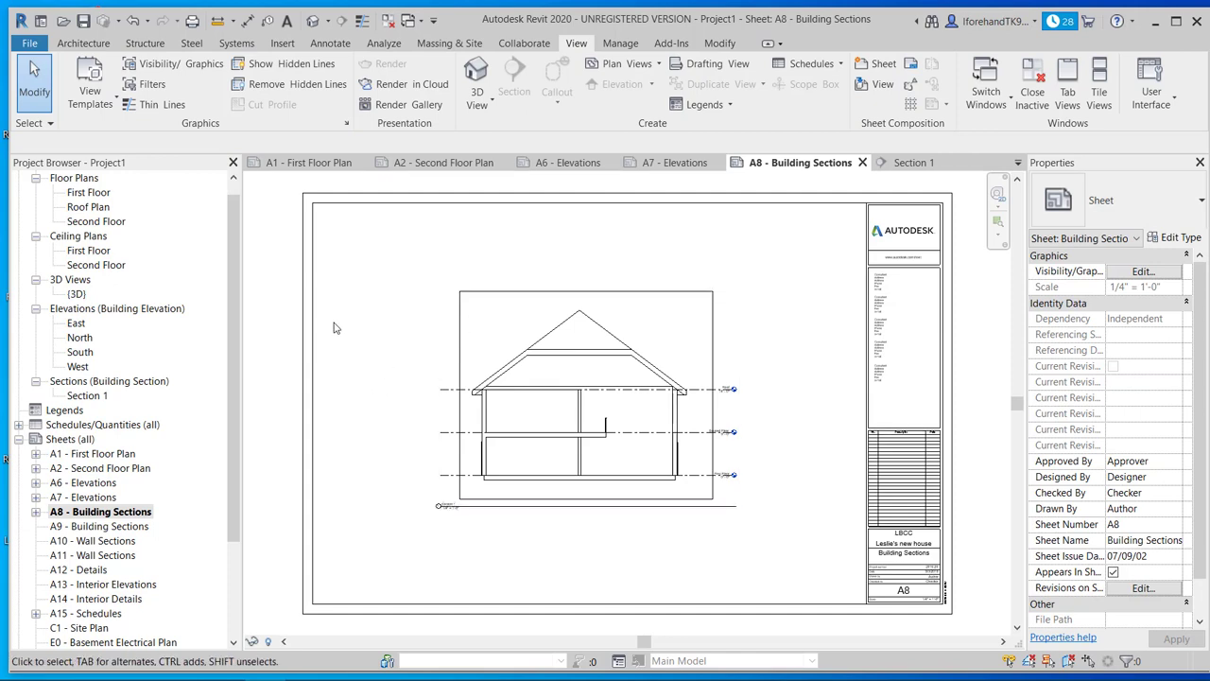
{"action": "scroll", "coordinate": [425, 301], "scroll_direction": "up", "scroll_amount": 2}
{"action": "scroll", "coordinate": [500, 420], "scroll_direction": "down", "scroll_amount": 5}
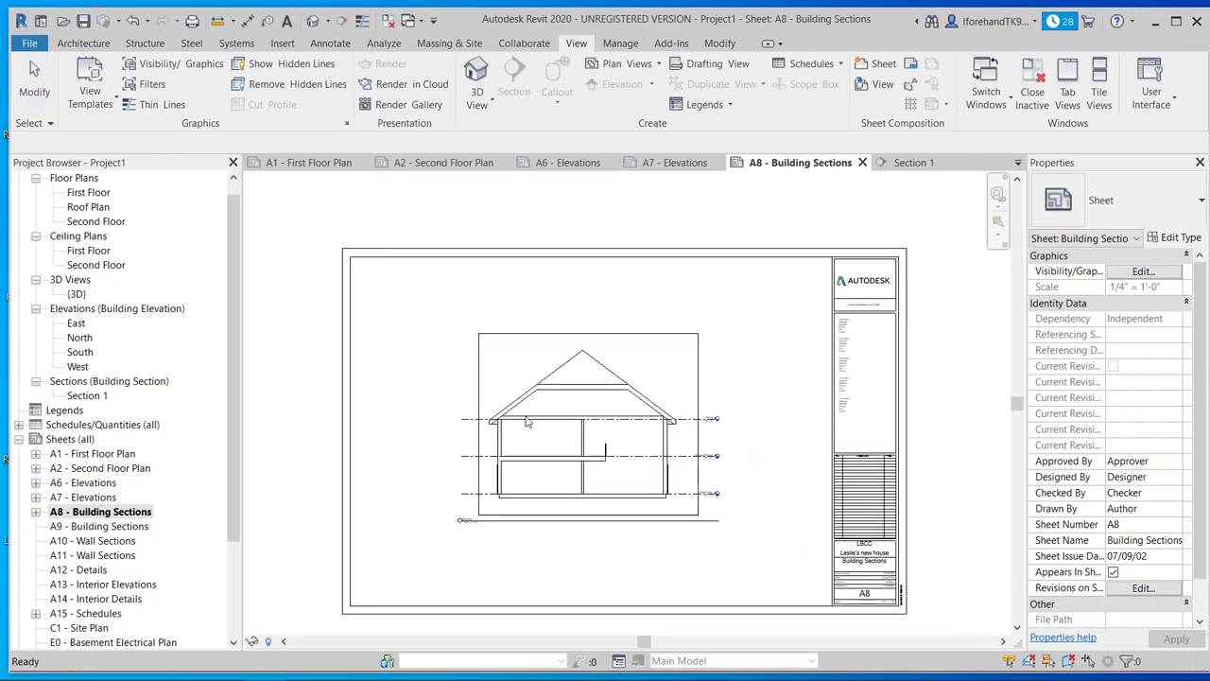
{"action": "scroll", "coordinate": [520, 373], "scroll_direction": "up", "scroll_amount": 3}
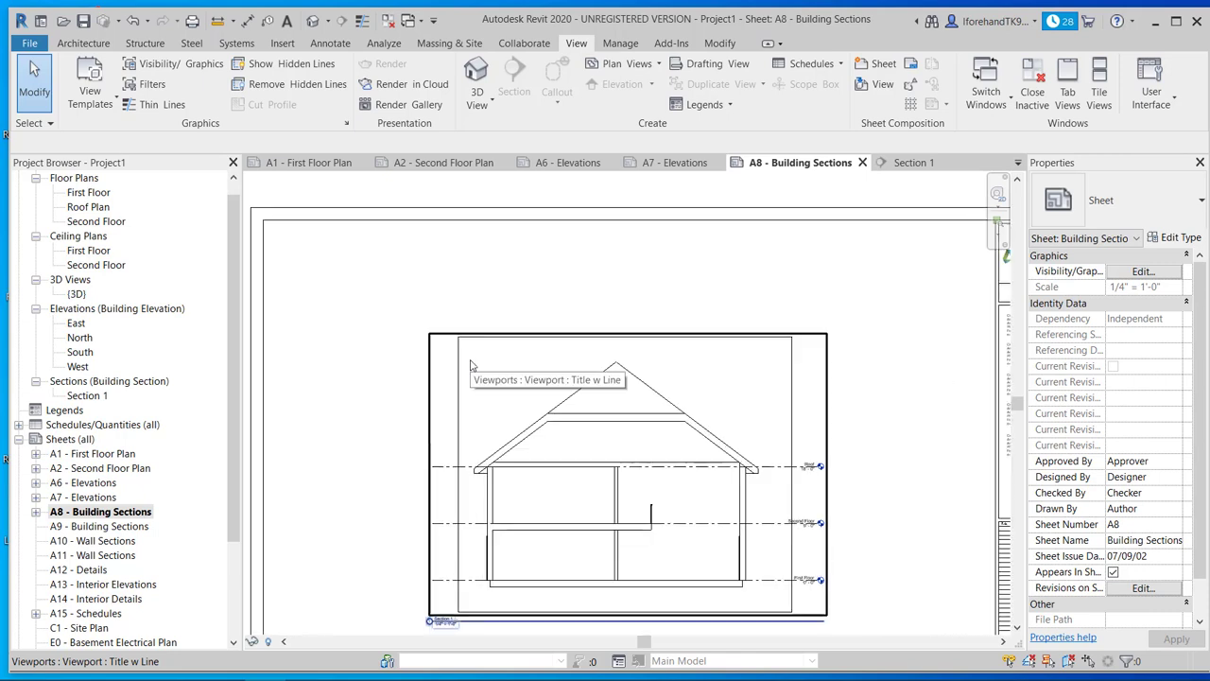
{"action": "scroll", "coordinate": [322, 350], "scroll_direction": "down", "scroll_amount": 3}
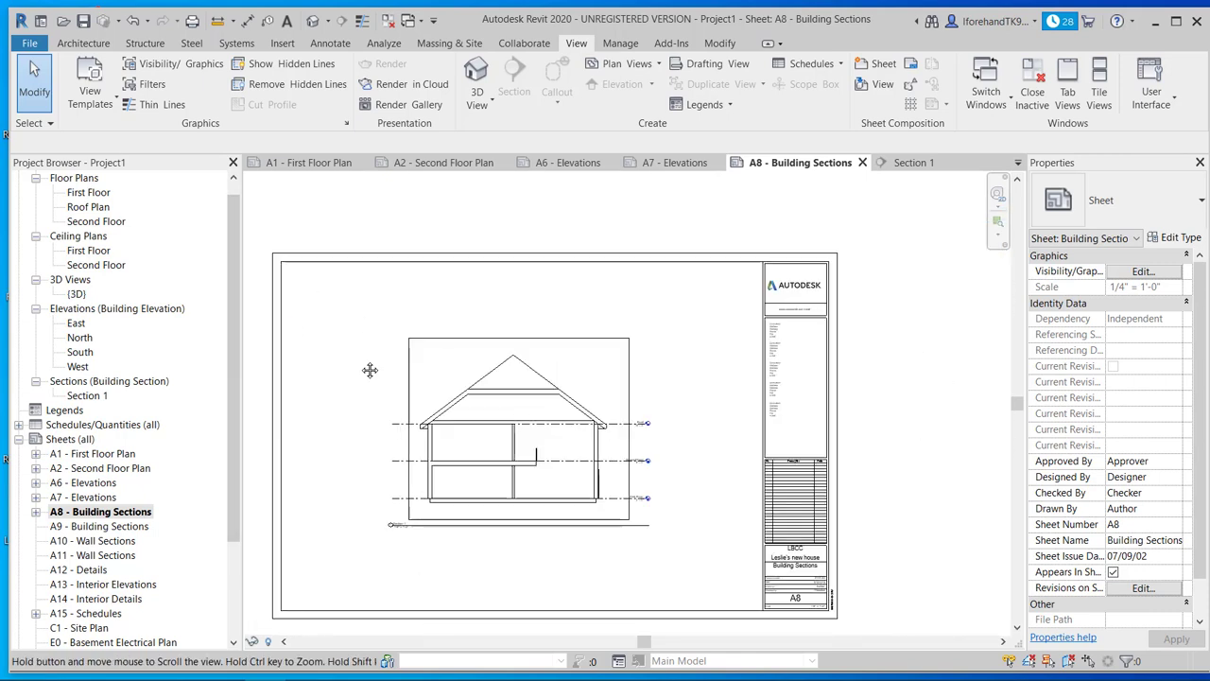
{"action": "middle_click_drag", "start_coordinate": [369, 368], "coordinate": [460, 354]}
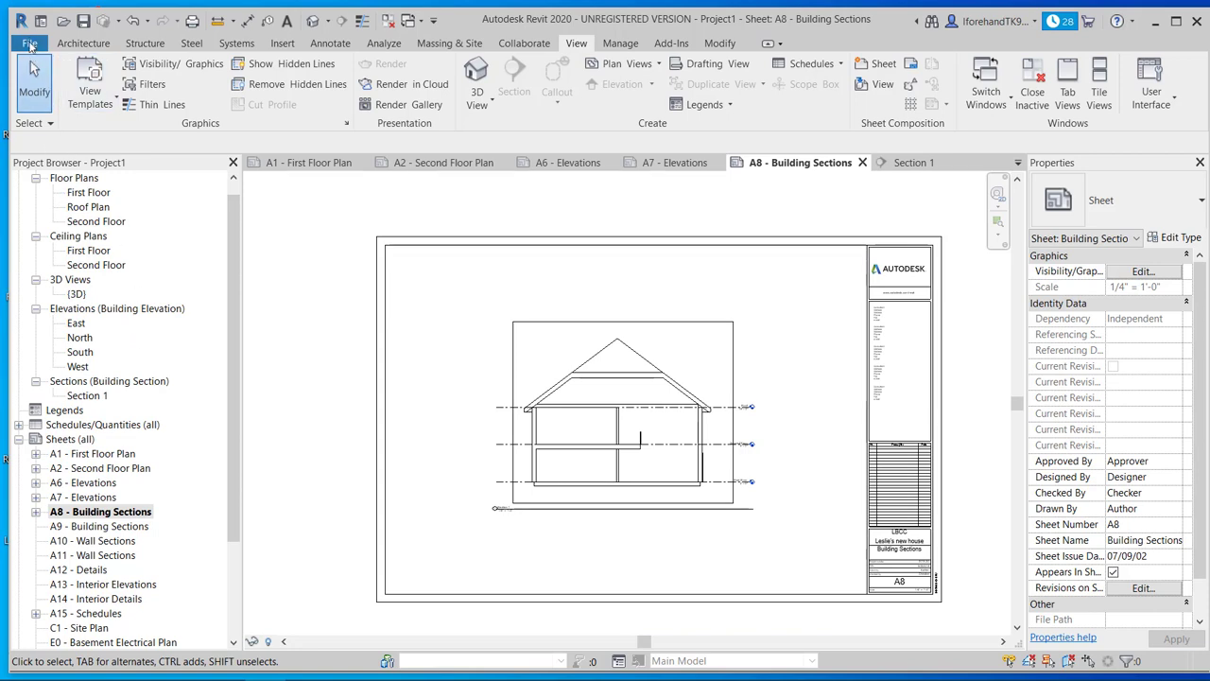
Set up a print of selected views/sheets that includes sheets A1, A2, A6, A7 and A8
{"action": "left_click", "coordinate": [30, 44]}
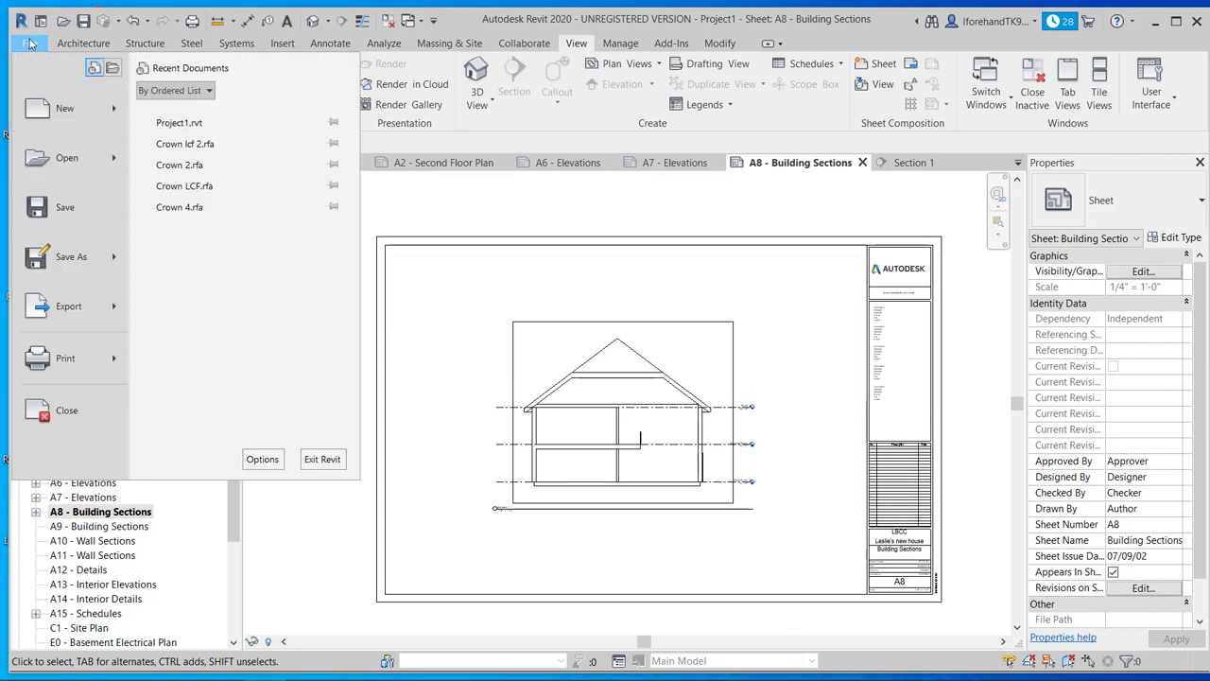
{"action": "left_click", "coordinate": [75, 371]}
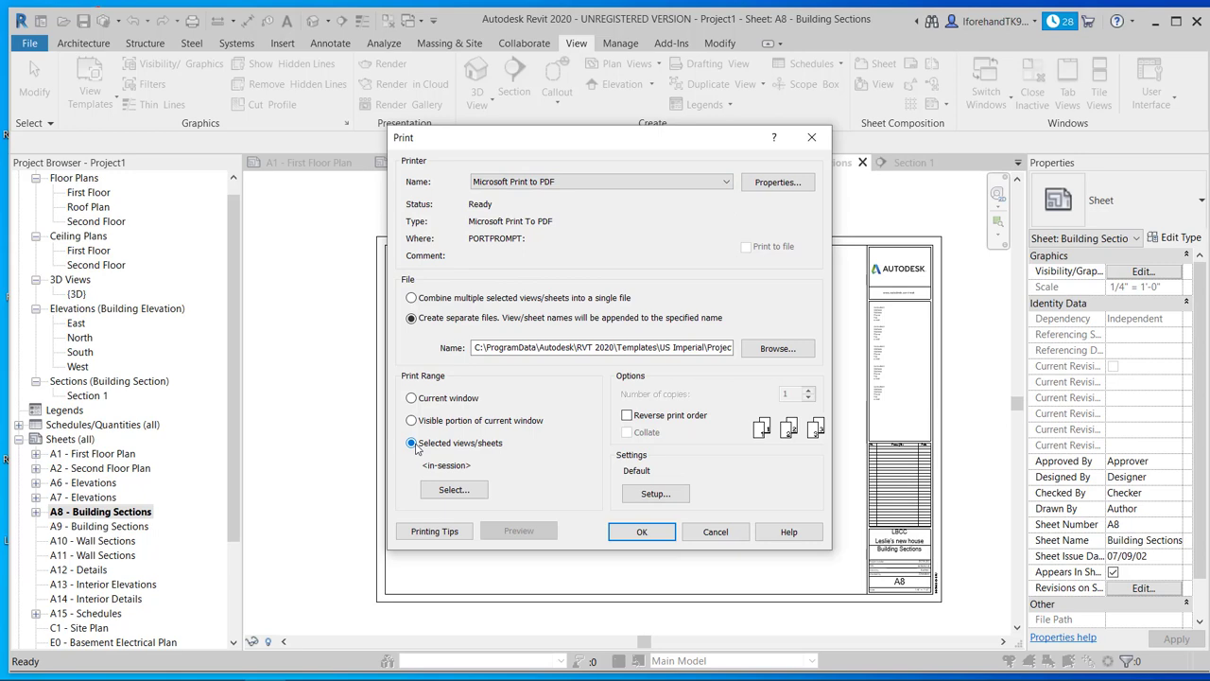
{"action": "left_click", "coordinate": [452, 490]}
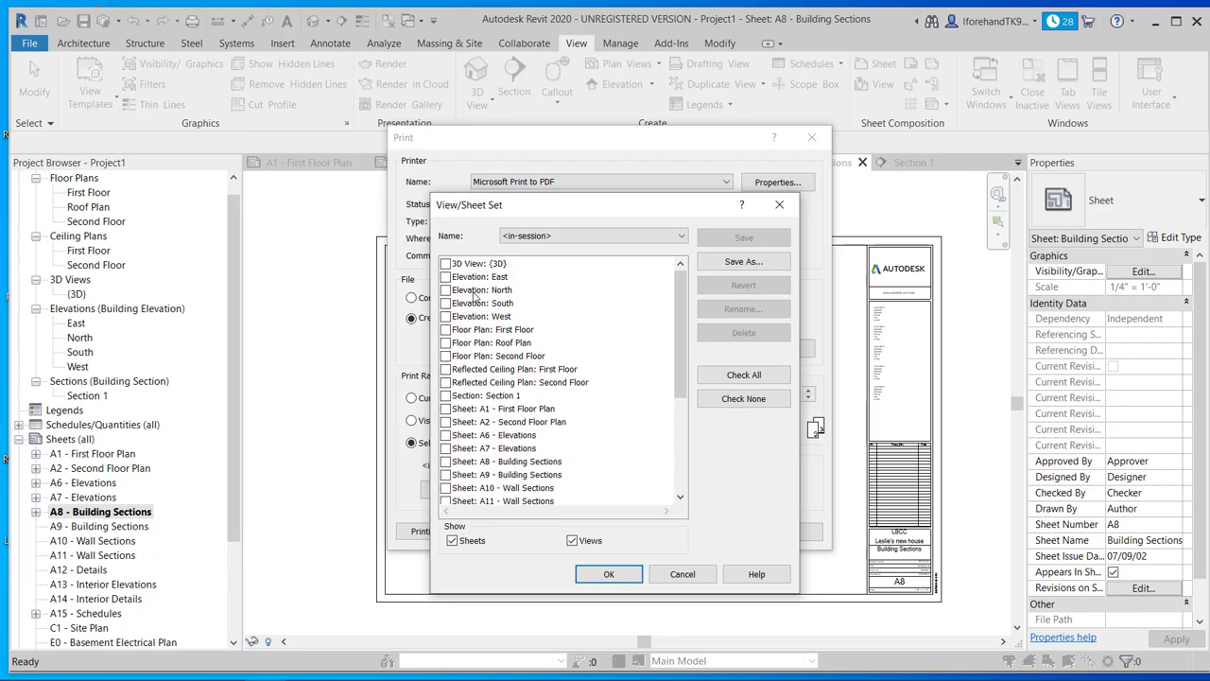
{"action": "scroll", "coordinate": [474, 405], "scroll_direction": "down", "scroll_amount": 3}
{"action": "scroll", "coordinate": [473, 405], "scroll_direction": "up", "scroll_amount": 1}
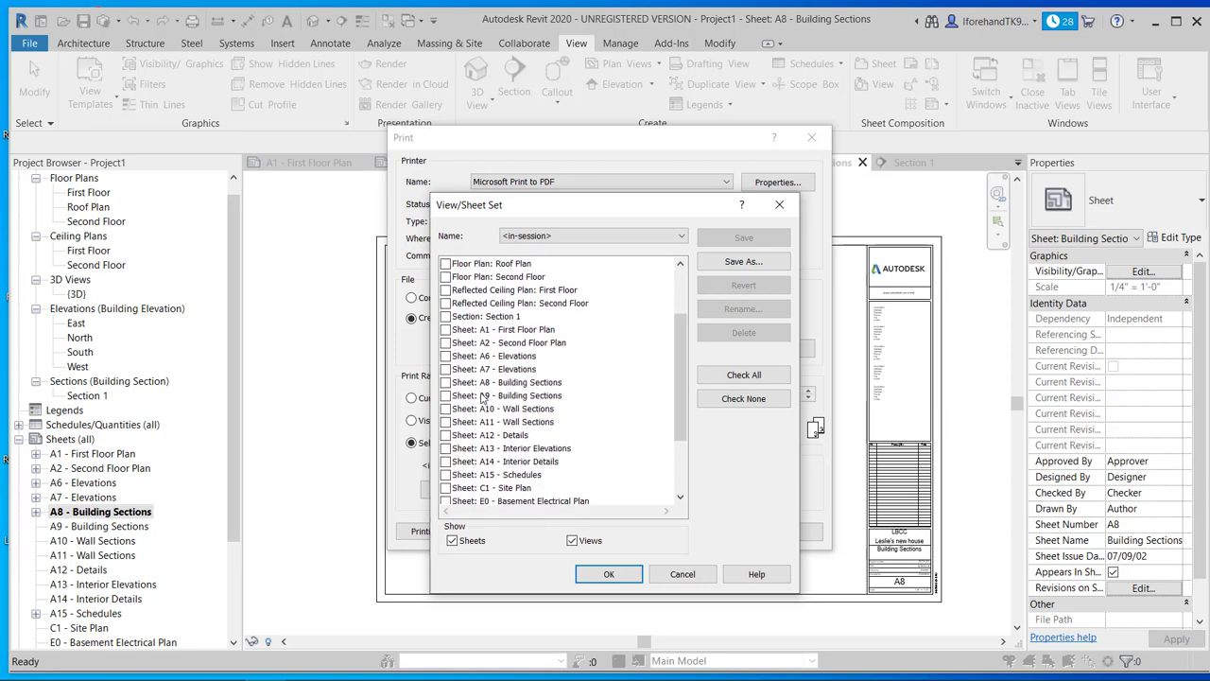
{"action": "left_click", "coordinate": [446, 330]}
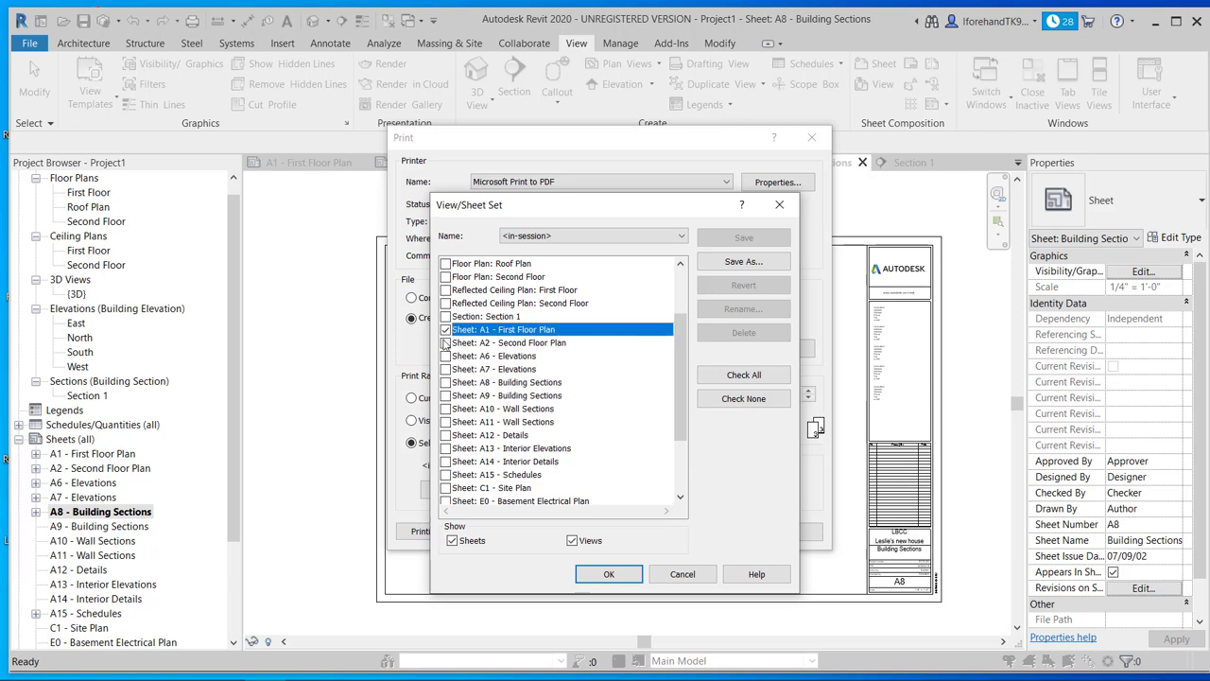
{"action": "left_click", "coordinate": [445, 343]}
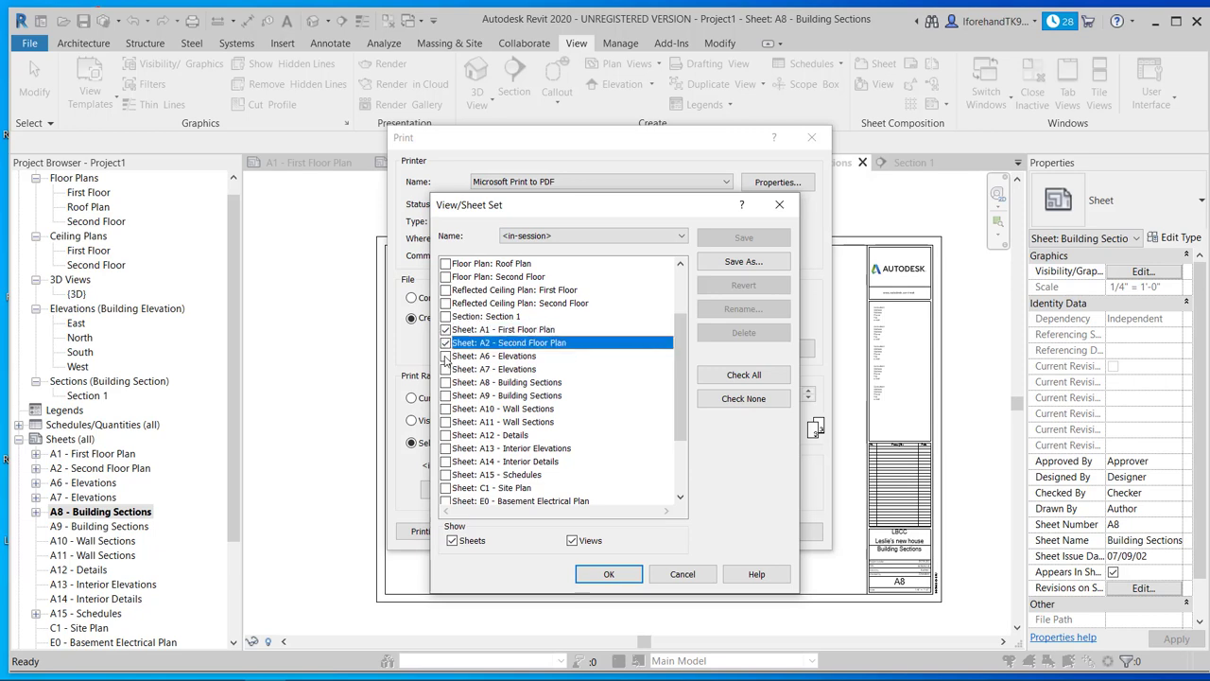
{"action": "left_click", "coordinate": [445, 357]}
{"action": "left_click", "coordinate": [446, 370]}
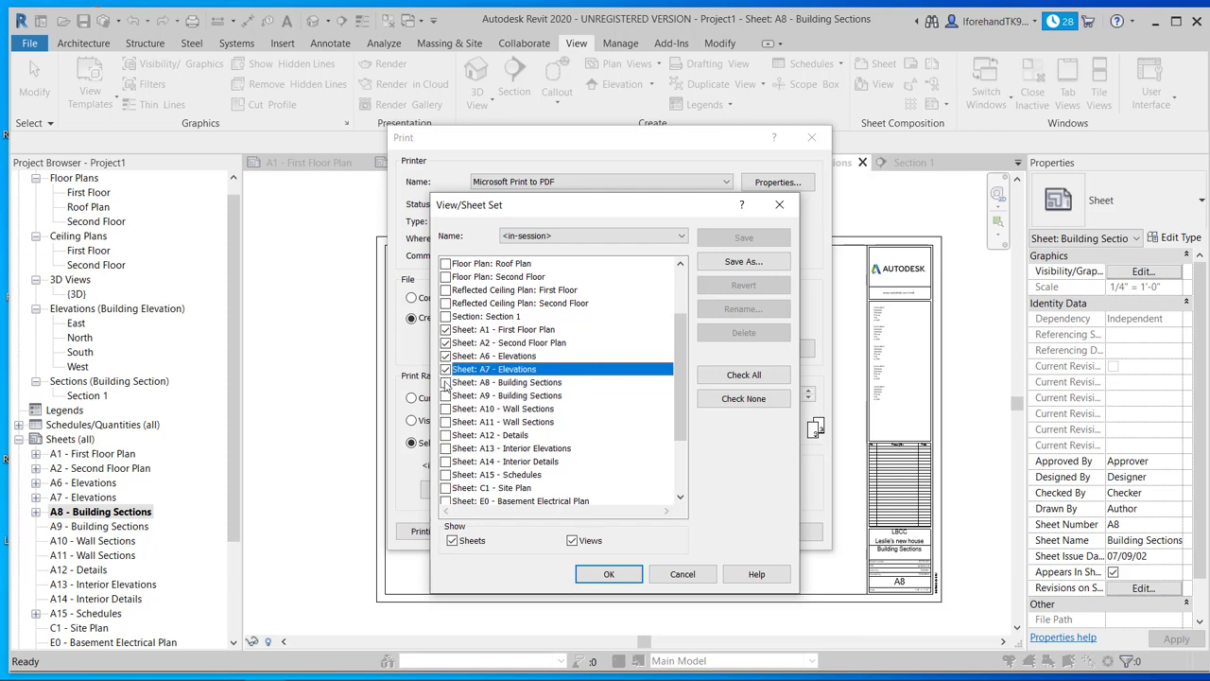
{"action": "left_click", "coordinate": [445, 382]}
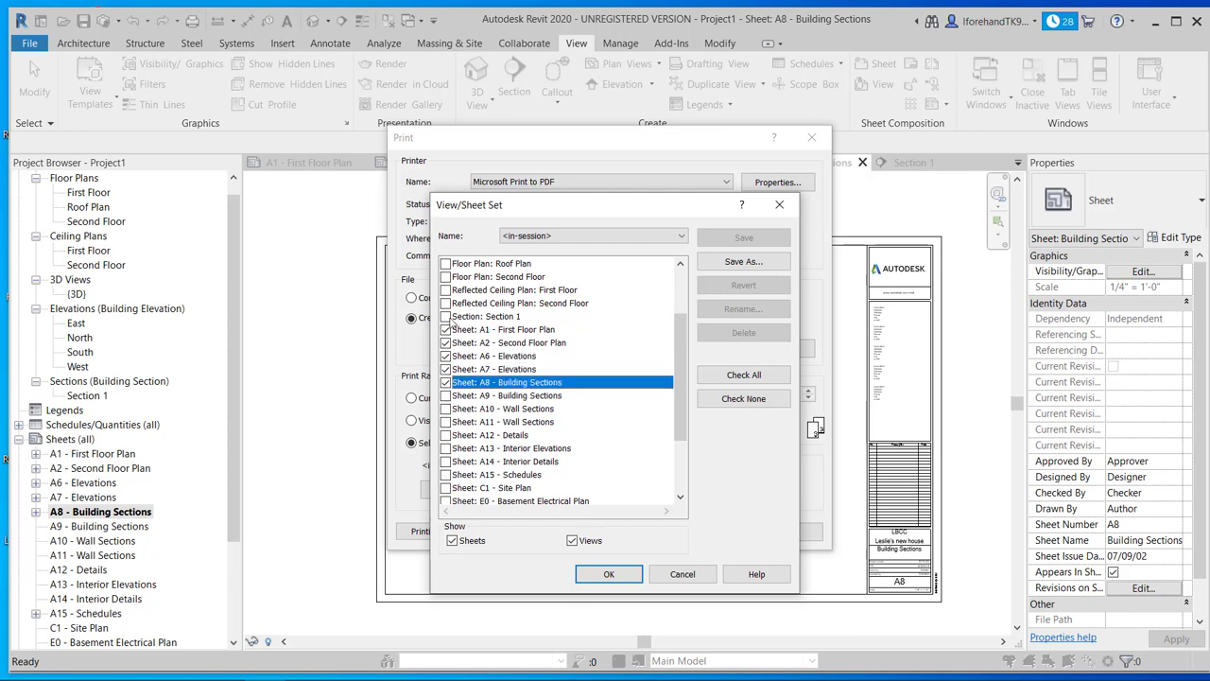
Save the chosen sheets as a reusable print set named DD Set
{"action": "left_click", "coordinate": [606, 575]}
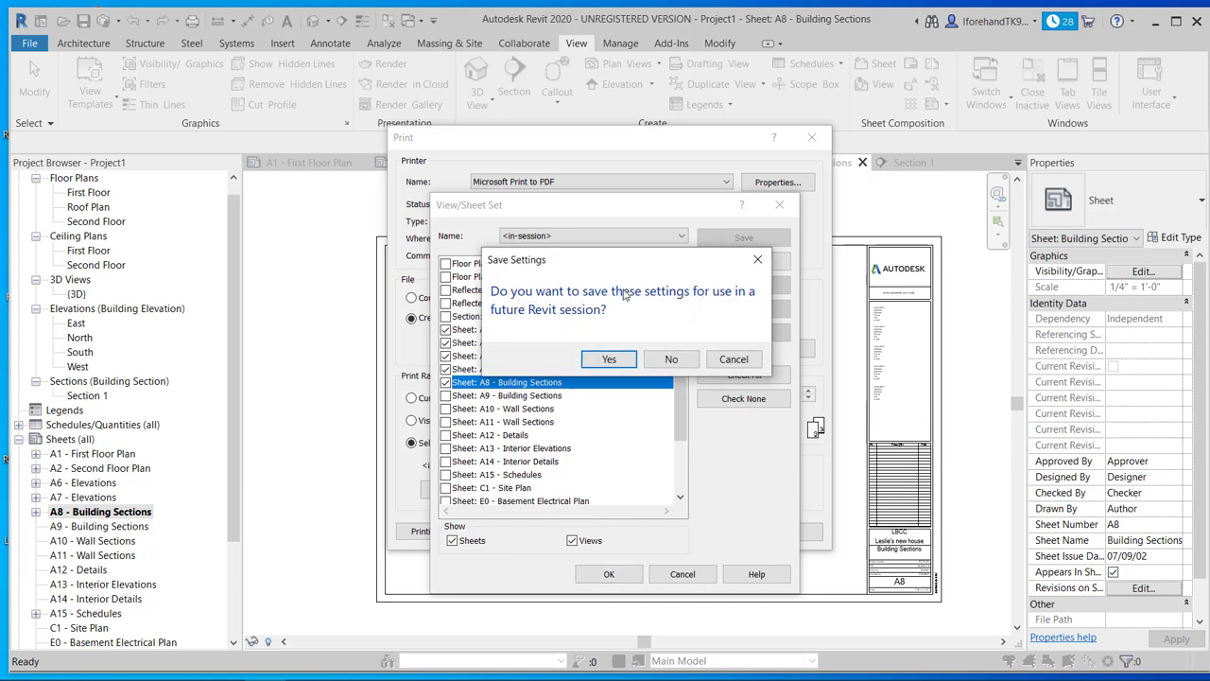
{"action": "left_click", "coordinate": [609, 358]}
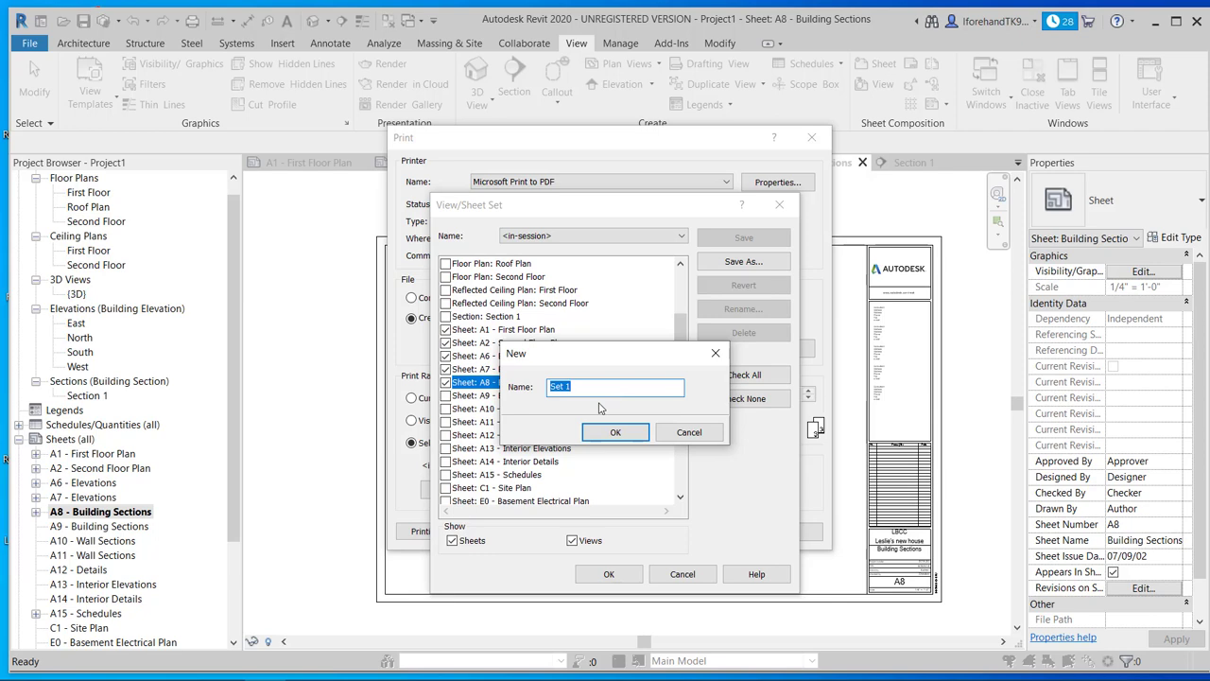
{"action": "type", "text": "DD Set"}
{"action": "key", "text": "Return"}
{"action": "key", "text": "Return"}
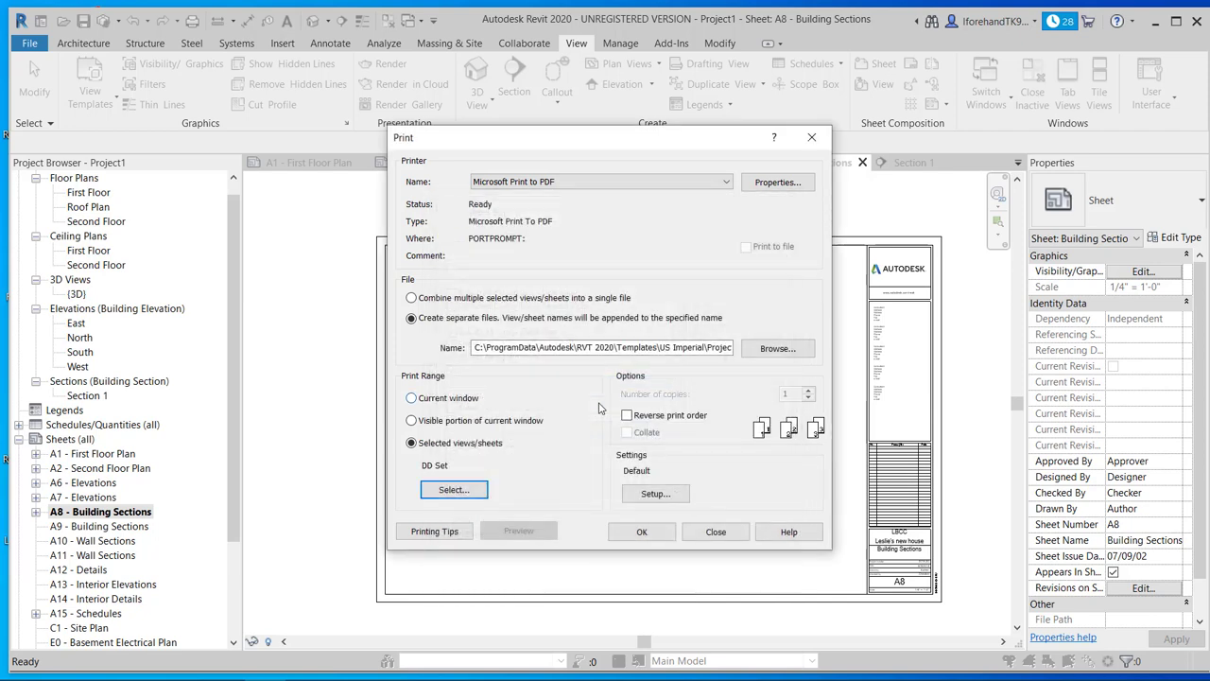
Decline printing as separate files, combine the selected sheets into a single file, and start the print to PDF
{"action": "left_click", "coordinate": [643, 532]}
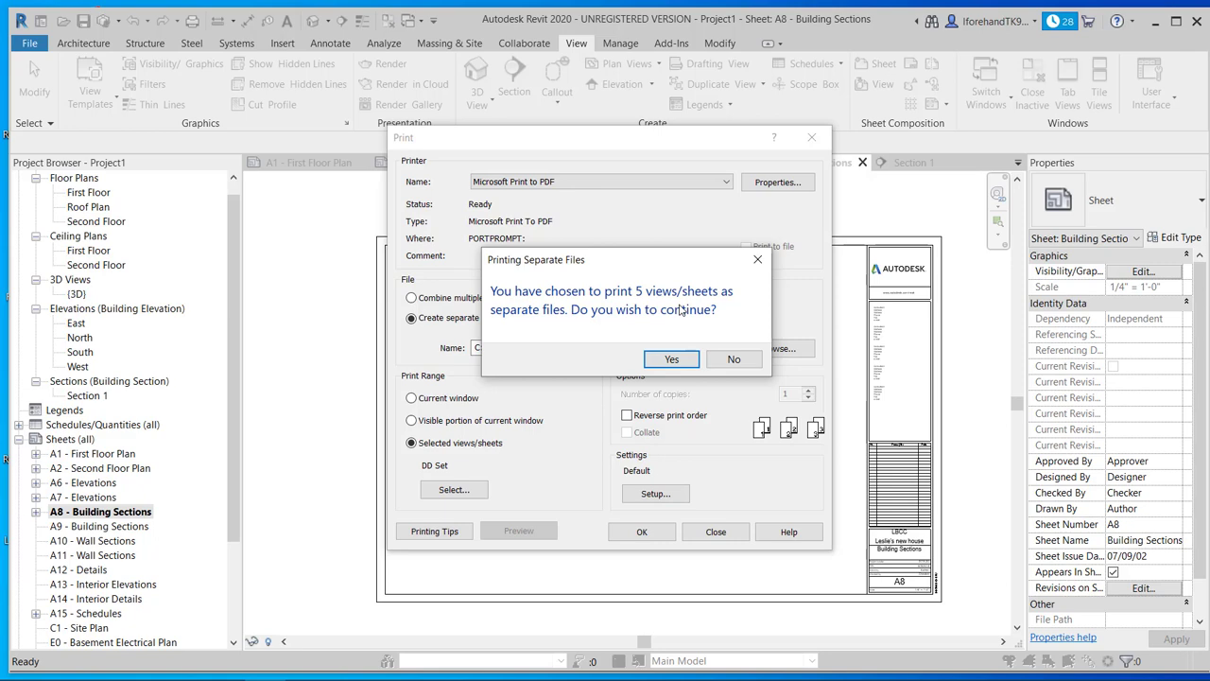
{"action": "left_click", "coordinate": [735, 360]}
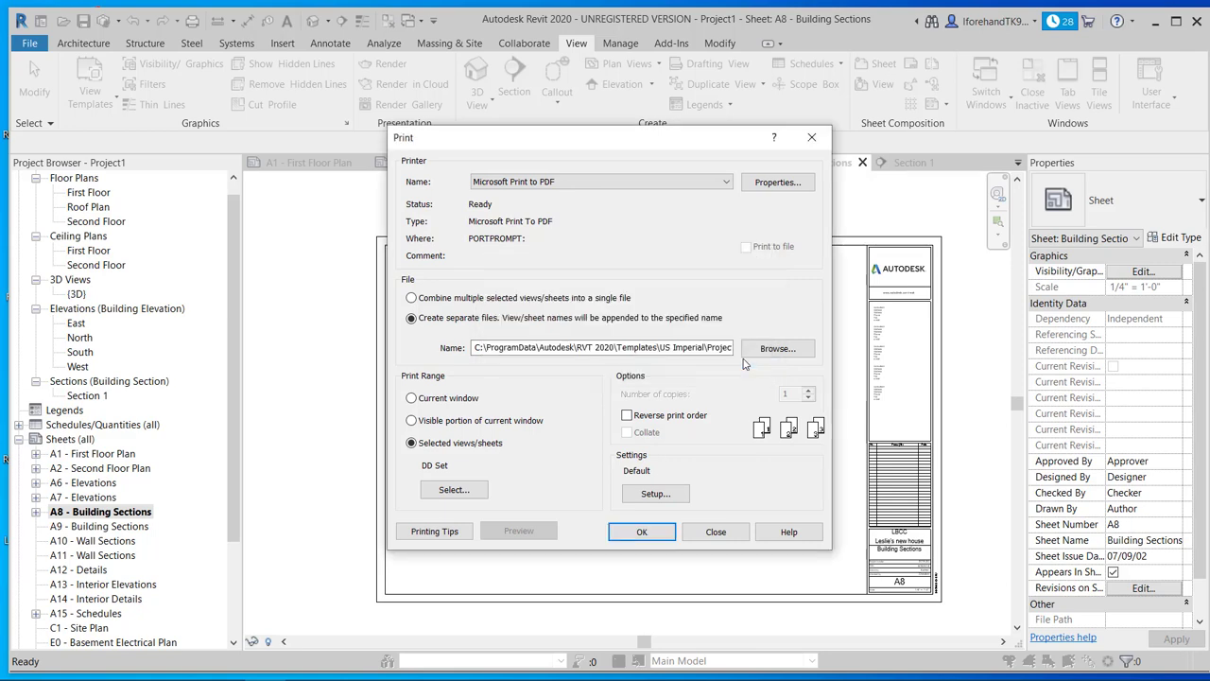
{"action": "left_click", "coordinate": [412, 298]}
{"action": "left_click", "coordinate": [640, 532]}
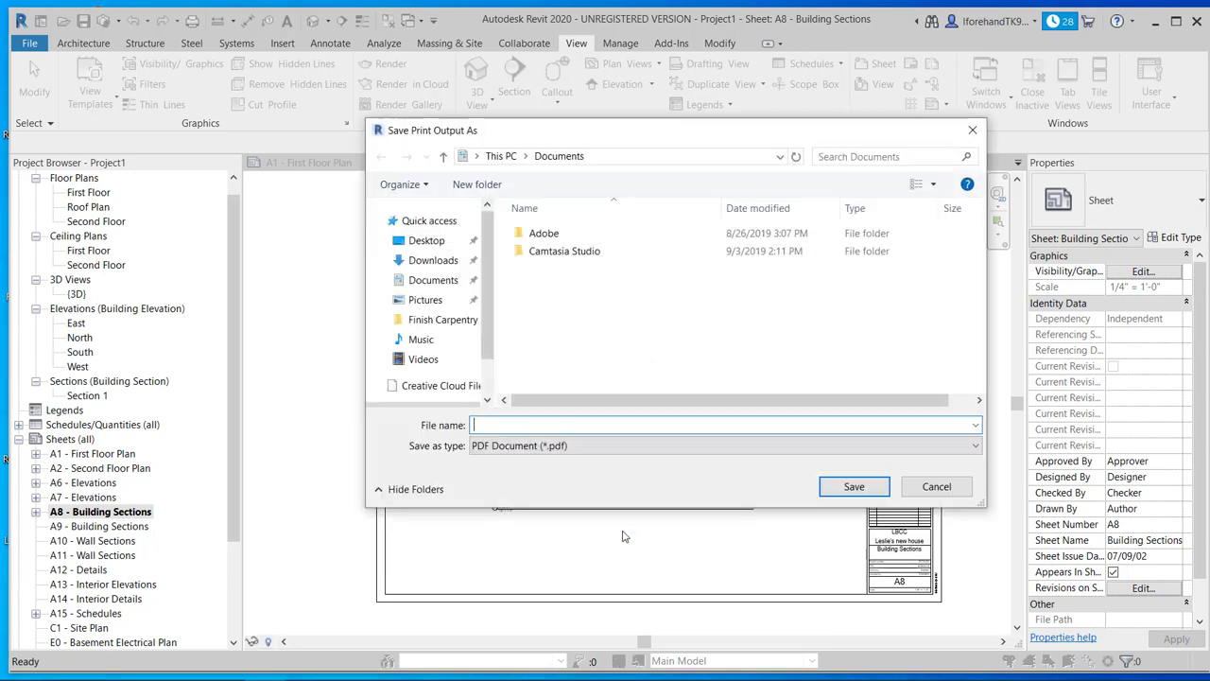
Save the print output as a PDF on the Desktop, named with the owner's first name in possessive form followed by "DD set"
{"action": "left_click", "coordinate": [430, 240]}
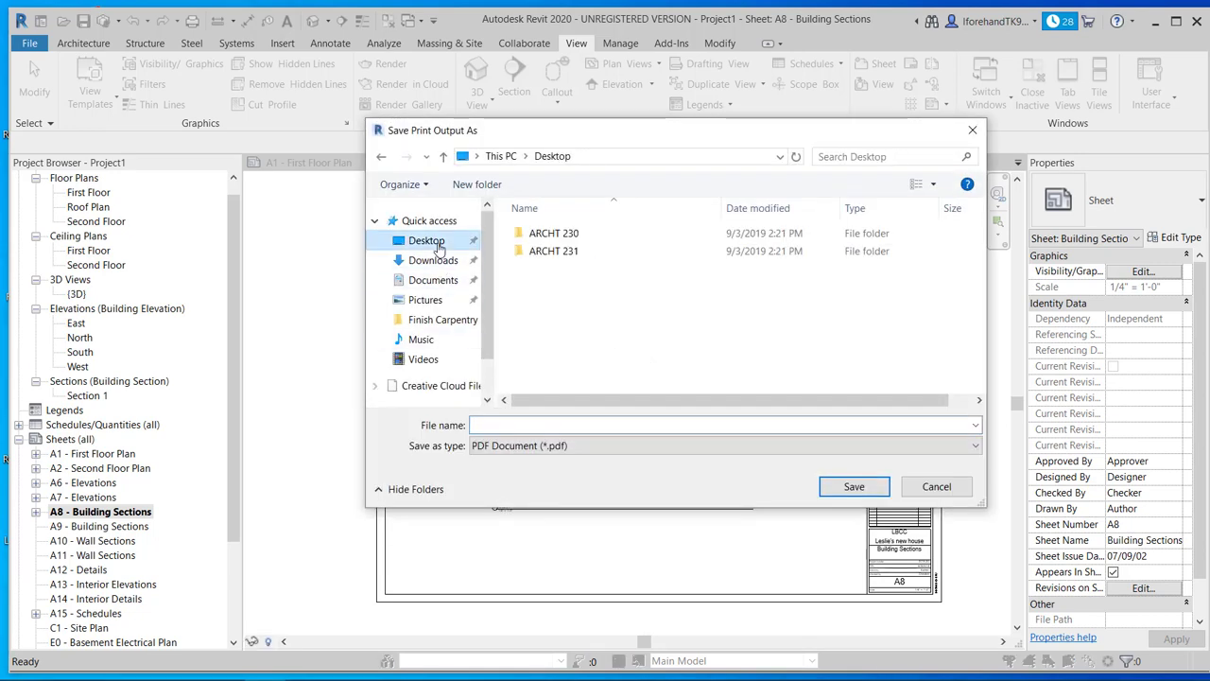
{"action": "left_click", "coordinate": [745, 426]}
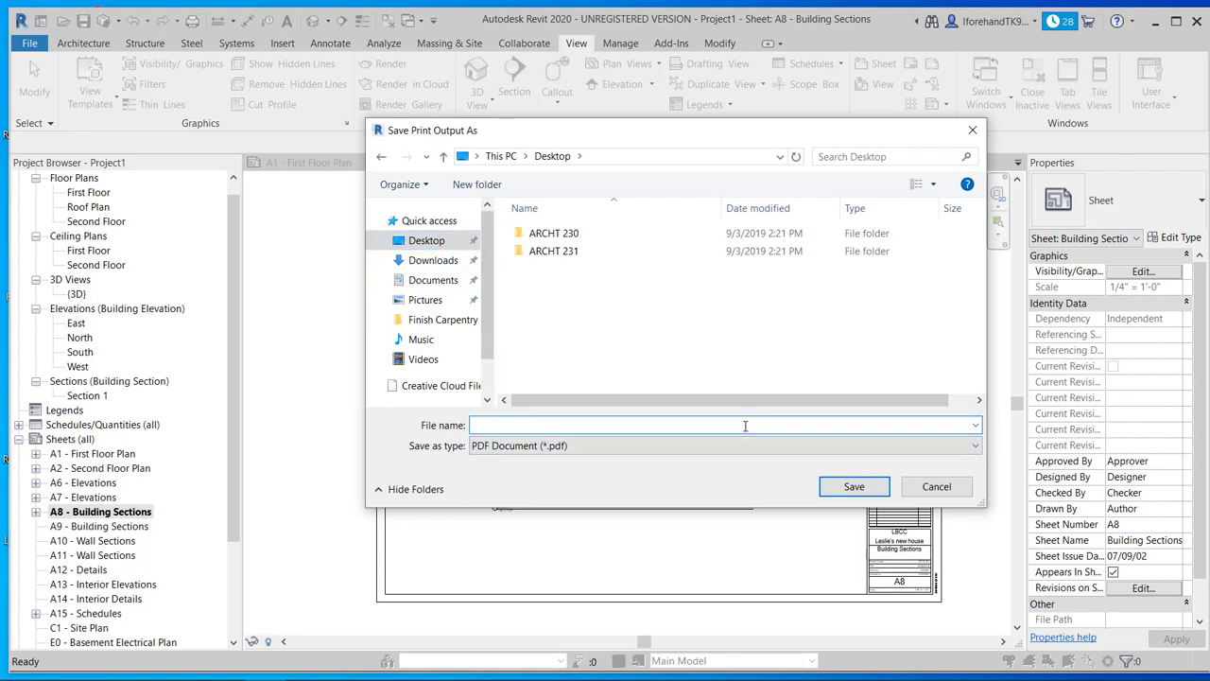
{"action": "type", "text": "Leslie's DD set"}
{"action": "key", "text": "Return"}
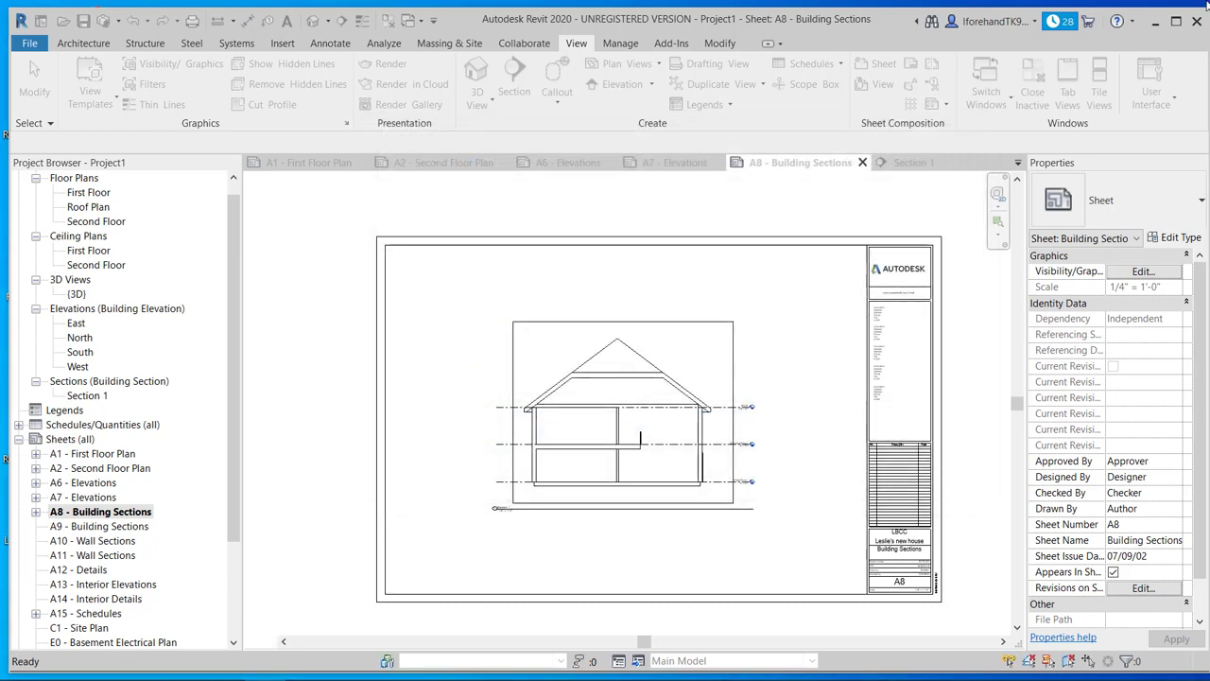
Open the printed DD set PDF from the desktop in Adobe Acrobat Reader and examine its plan, elevation and building section sheets
{"action": "left_click", "coordinate": [1155, 21]}
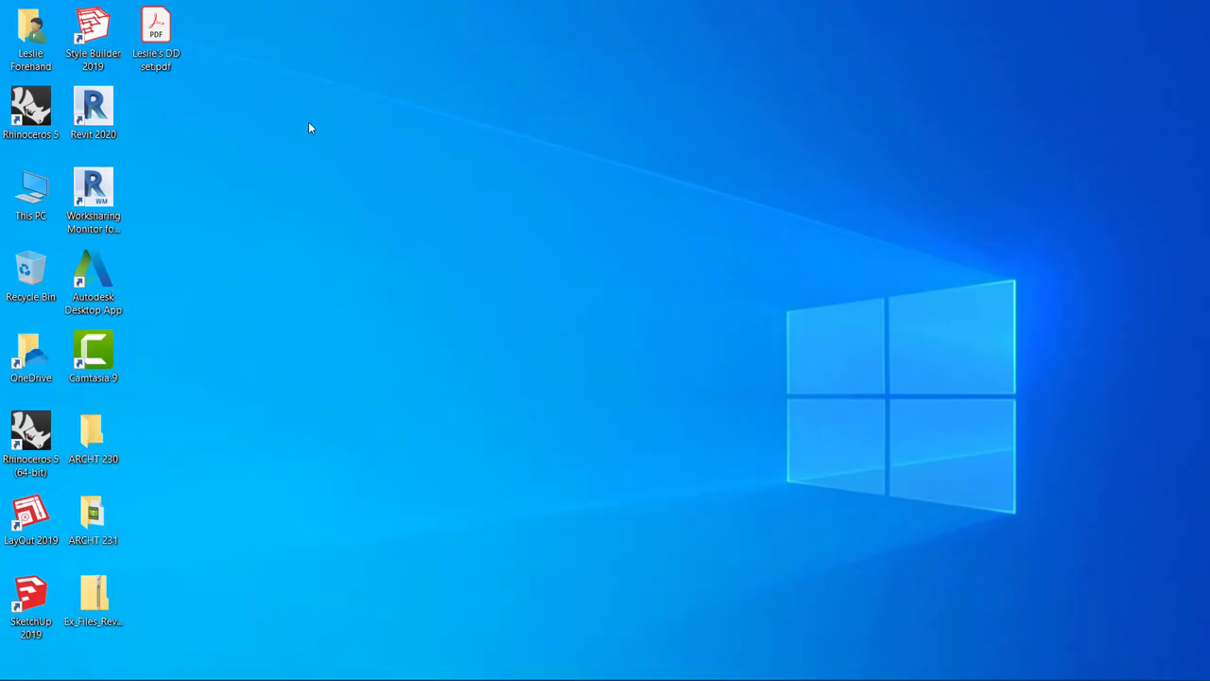
{"action": "double_click", "coordinate": [149, 32]}
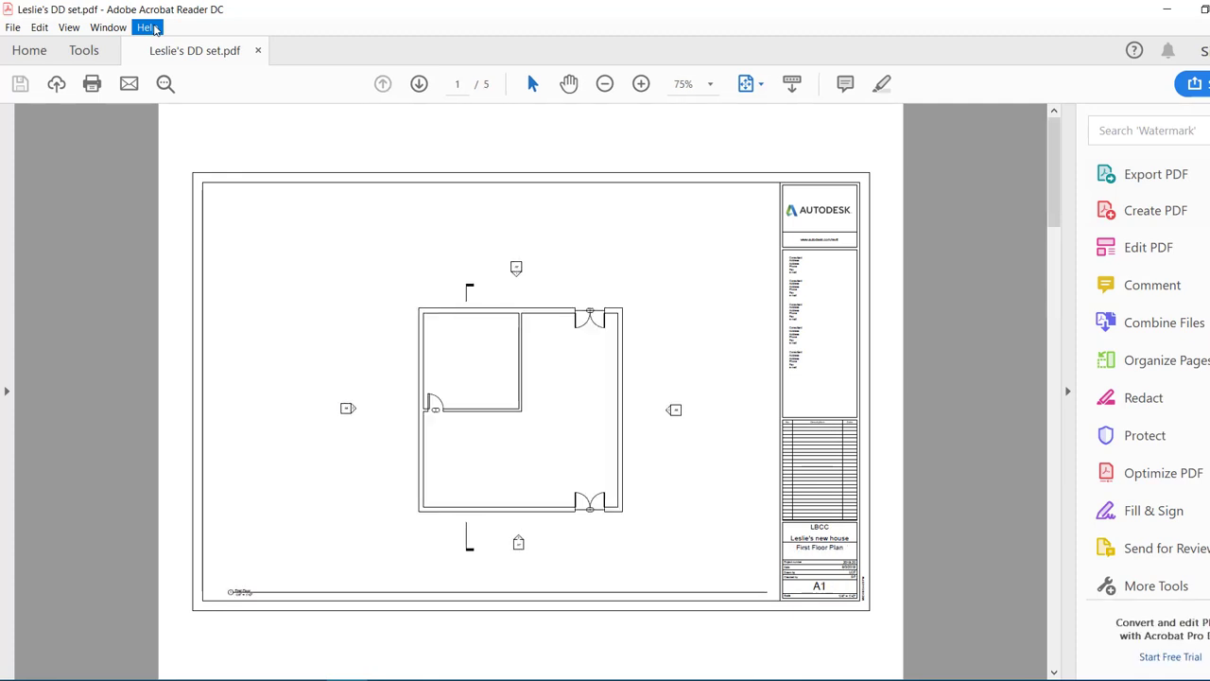
{"action": "key", "text": "Page_Down"}
{"action": "key", "text": "Page_Down"}
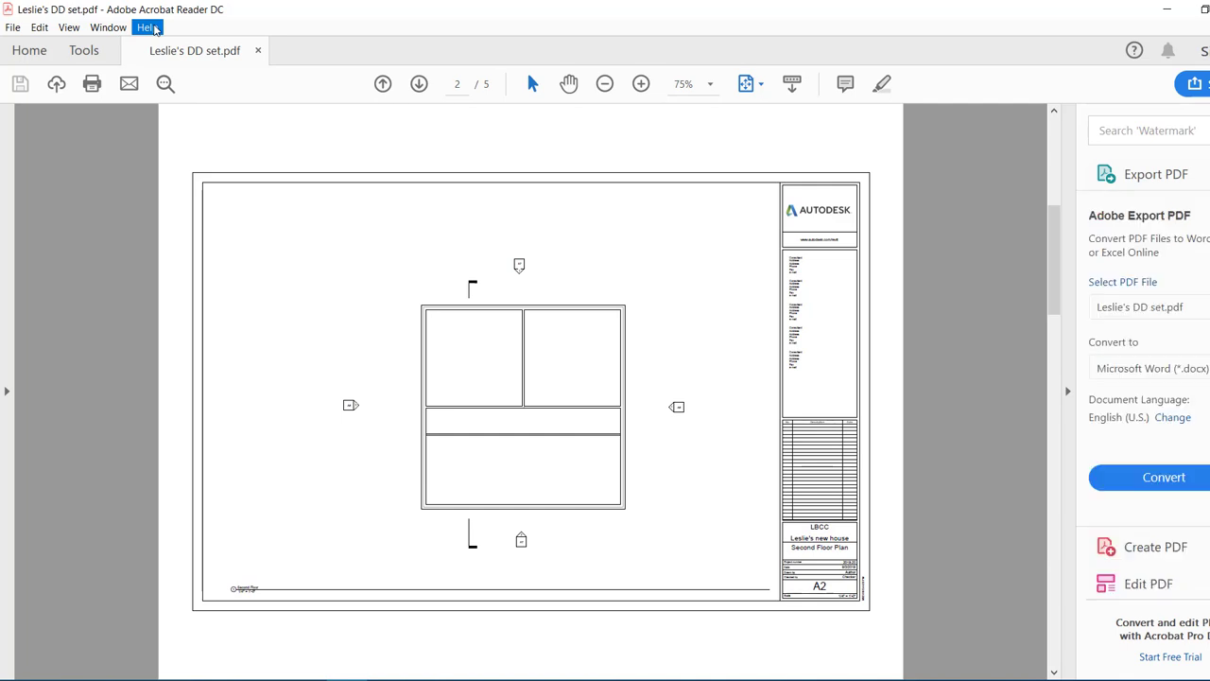
{"action": "key", "text": "Page_Down"}
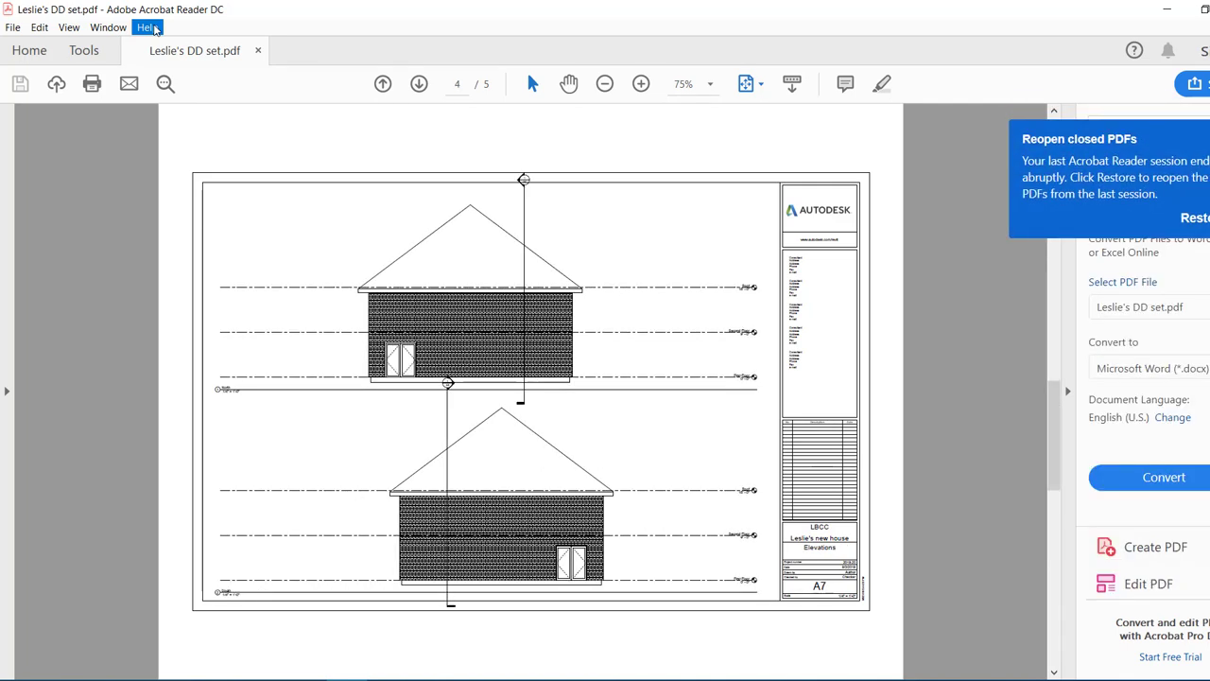
{"action": "key", "text": "Page_Up"}
{"action": "key", "text": "Page_Up"}
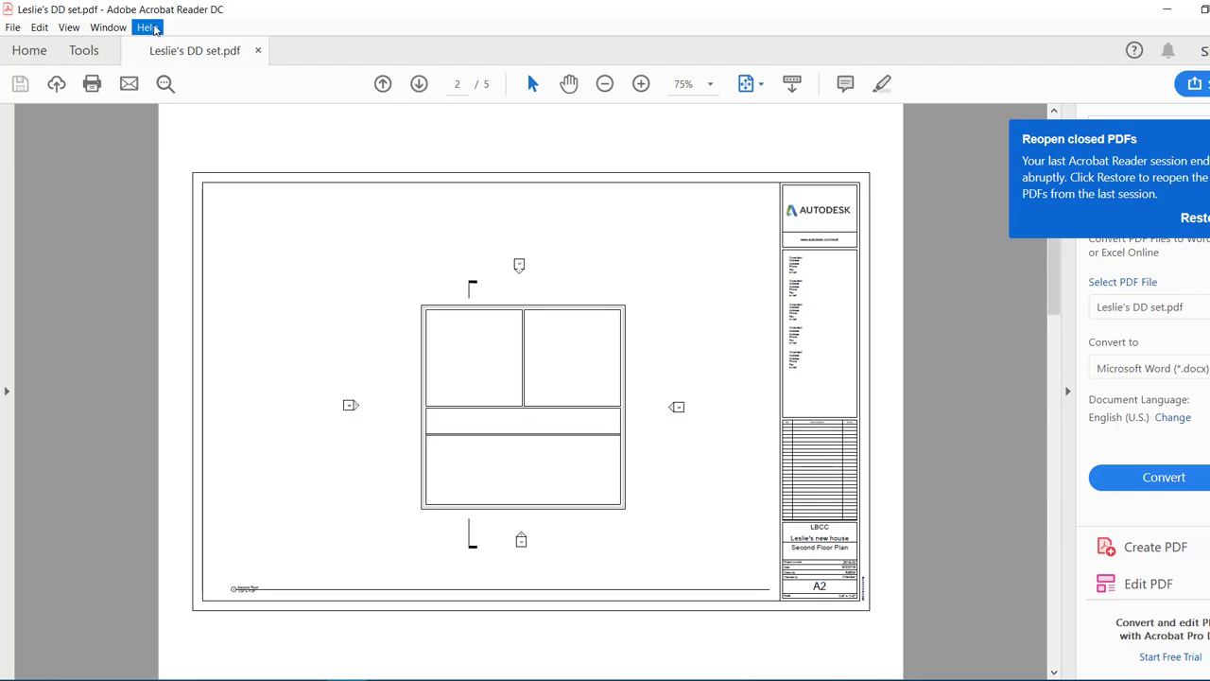
{"action": "key", "text": "Page_Up"}
{"action": "key", "text": "Page_Down"}
{"action": "key", "text": "Page_Down"}
{"action": "key", "text": "Page_Down"}
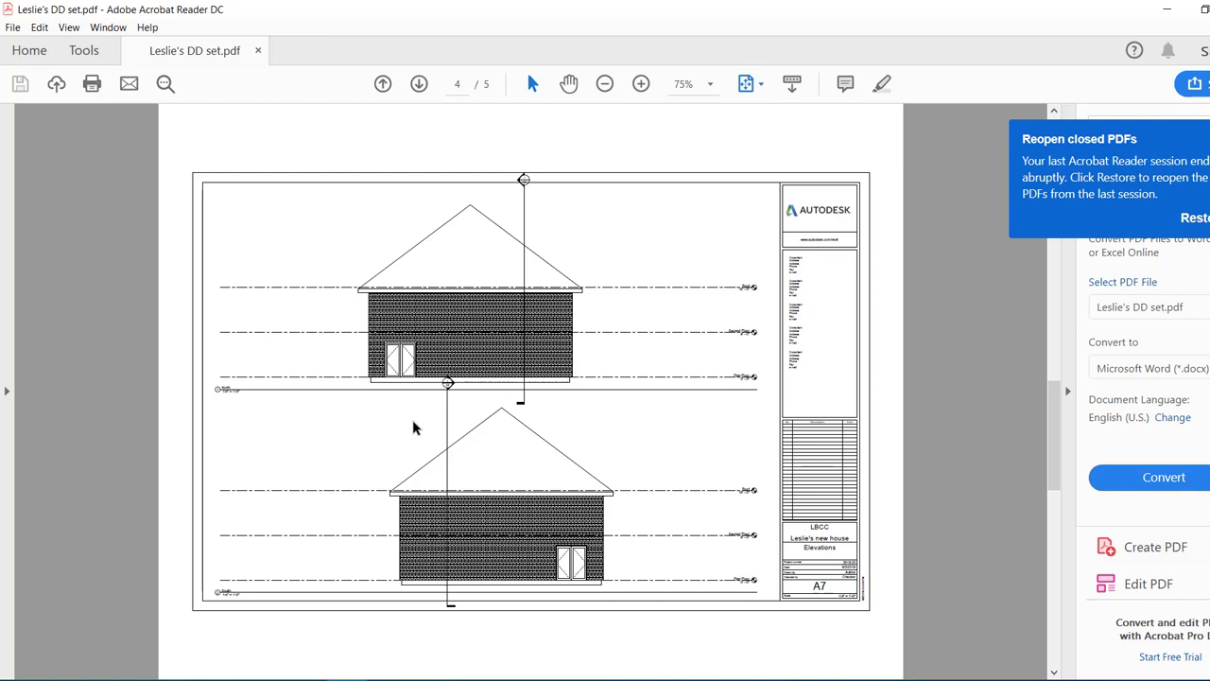
{"action": "scroll", "coordinate": [414, 429], "scroll_direction": "down", "scroll_amount": 1}
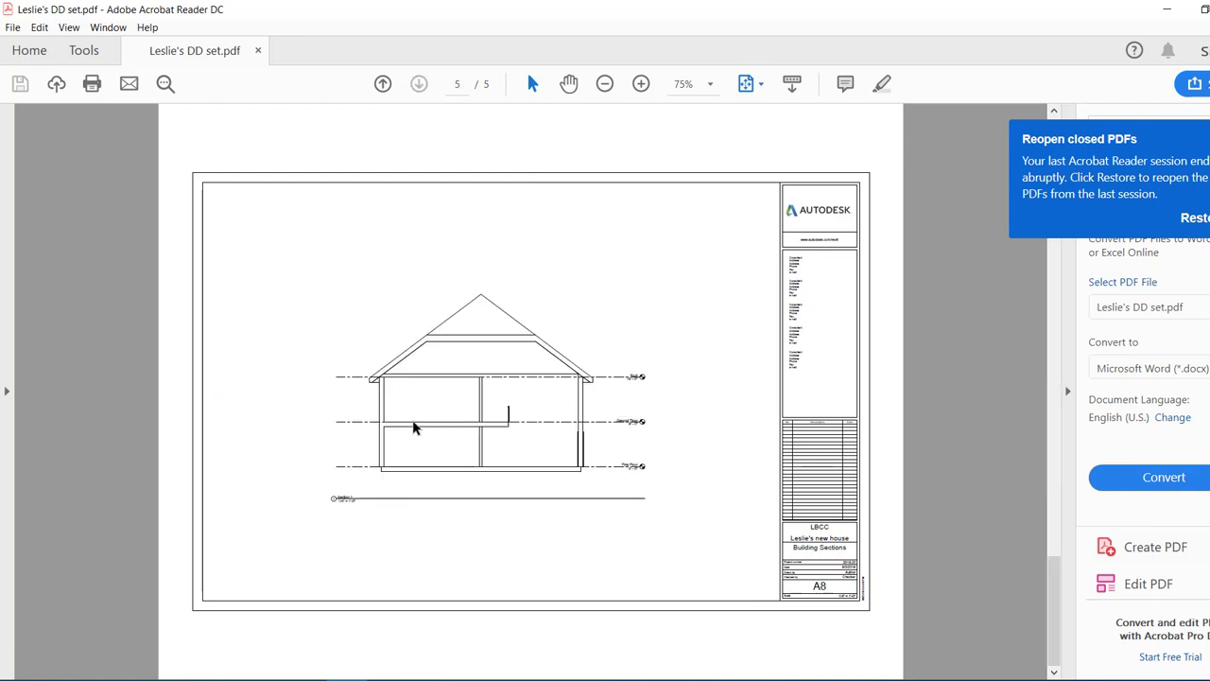